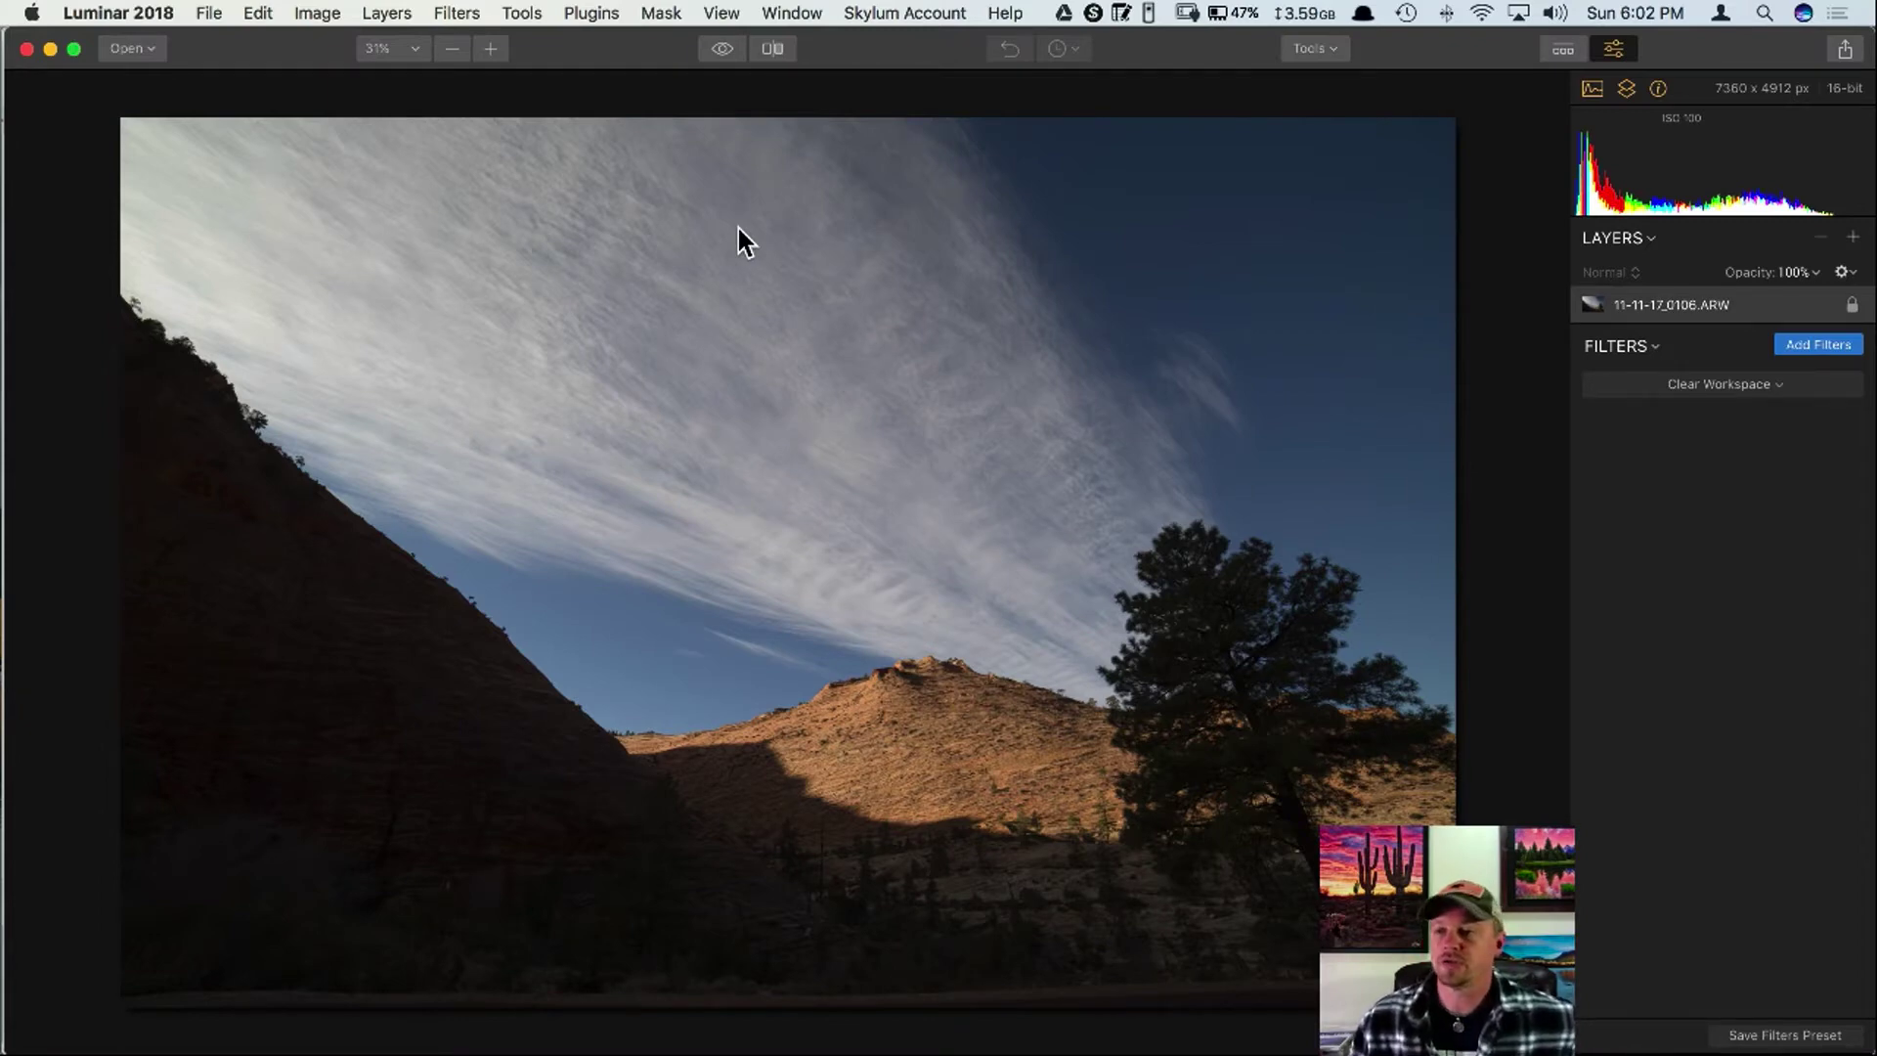
# Add a RAW Develop filter to the landscape photo and raise its Shadows to 100.
pyautogui.click(1809, 343)
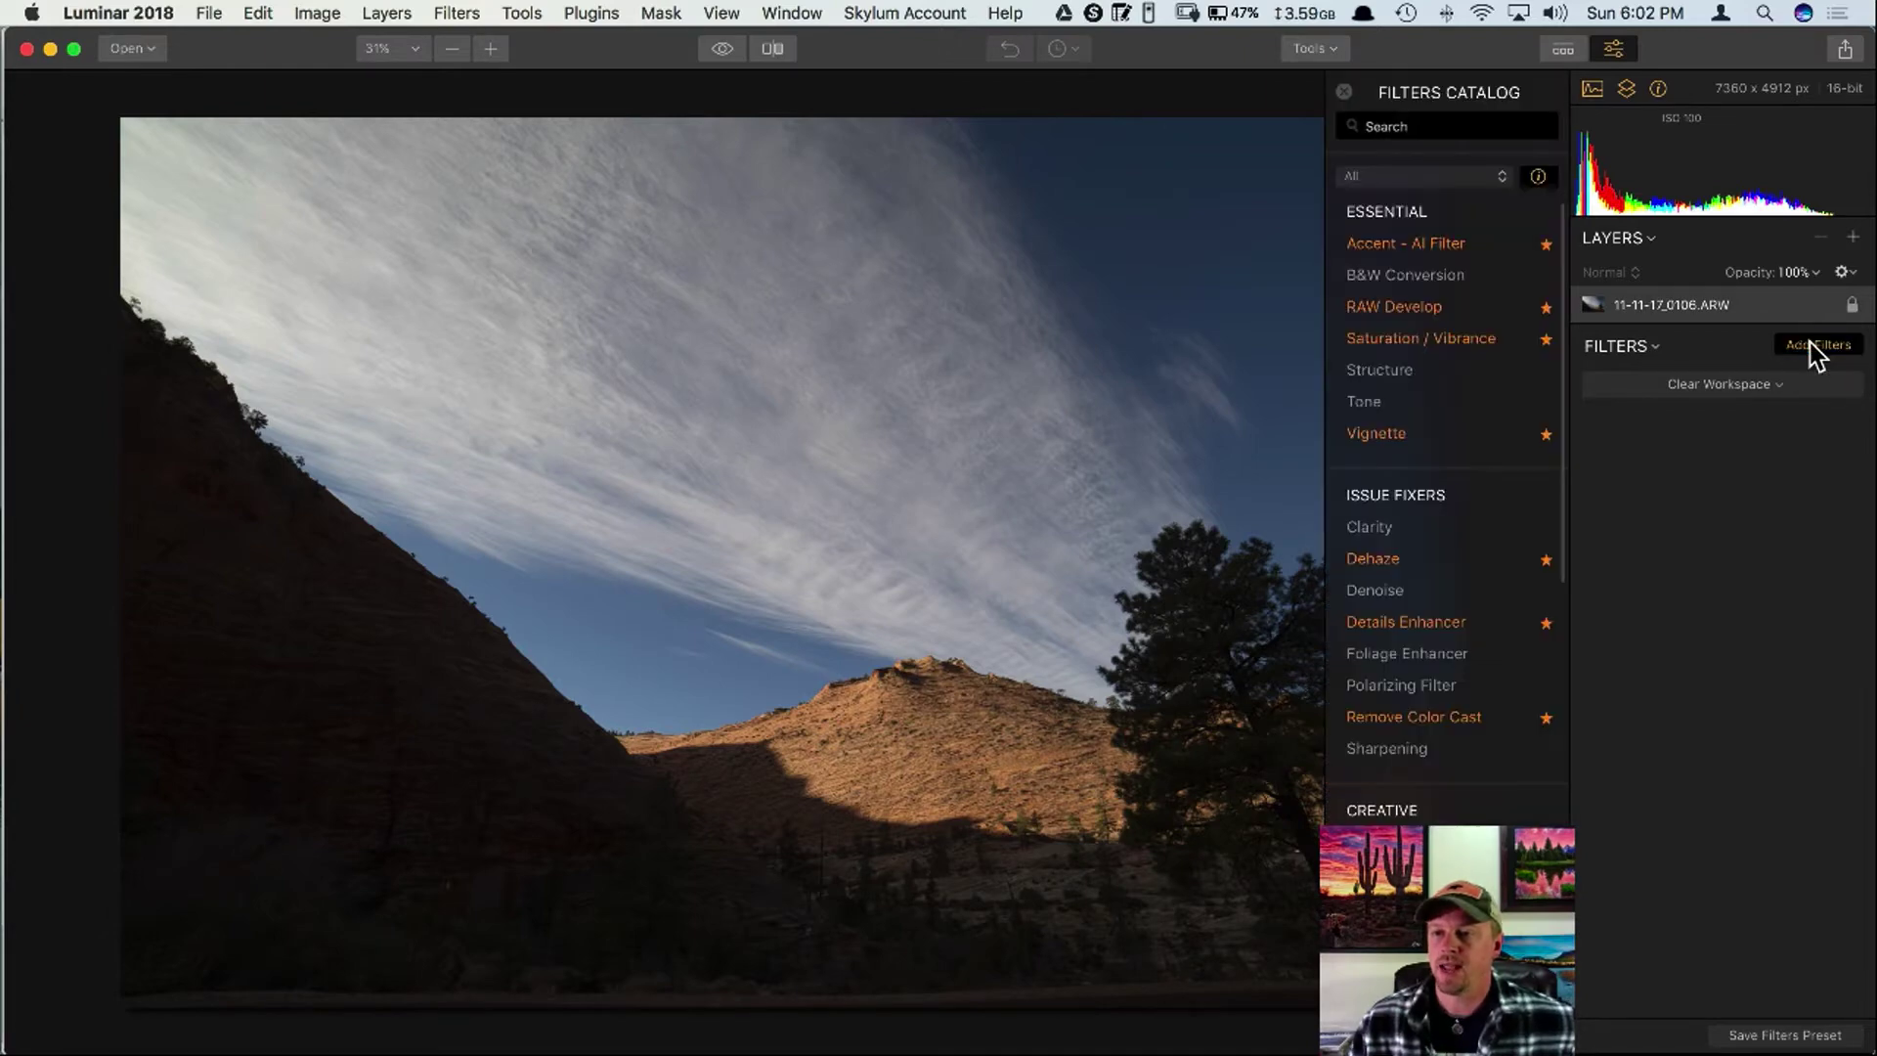
pyautogui.click(1427, 308)
pyautogui.click(1345, 91)
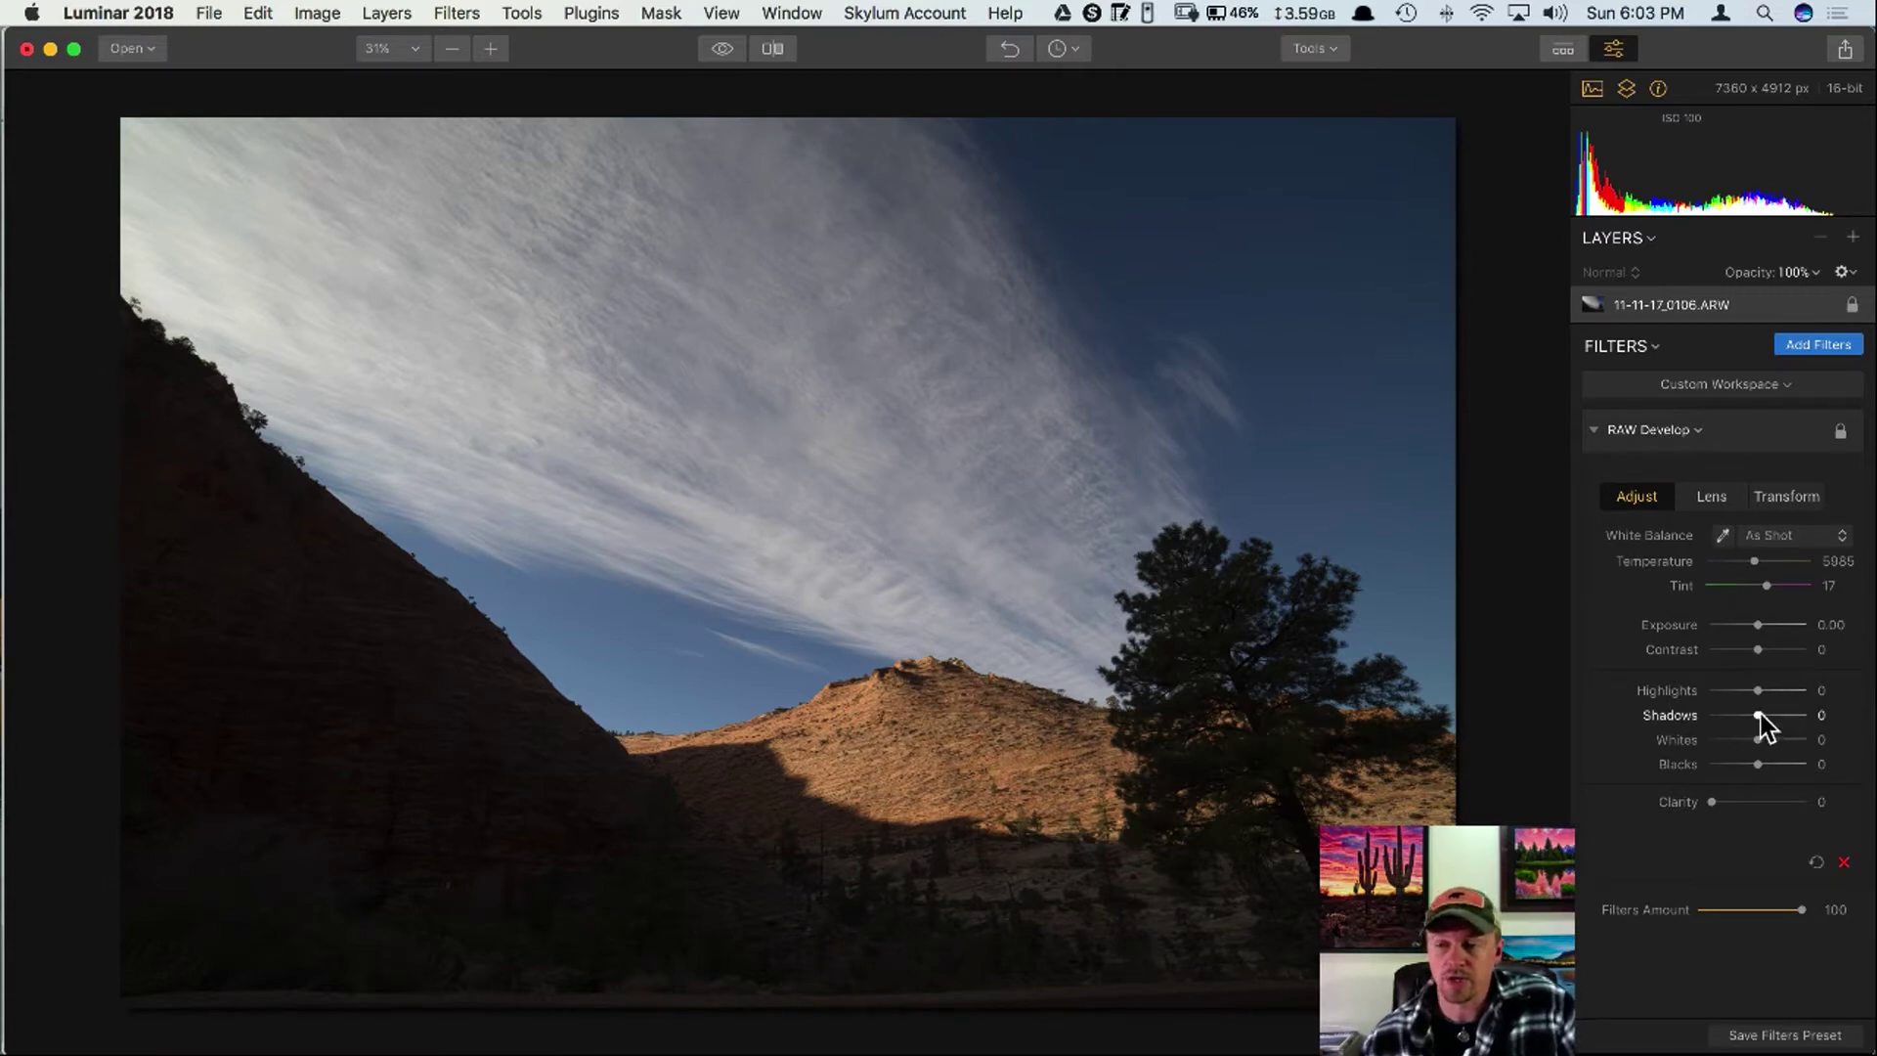
pyautogui.moveTo(1759, 714); pyautogui.dragTo(1836, 711)
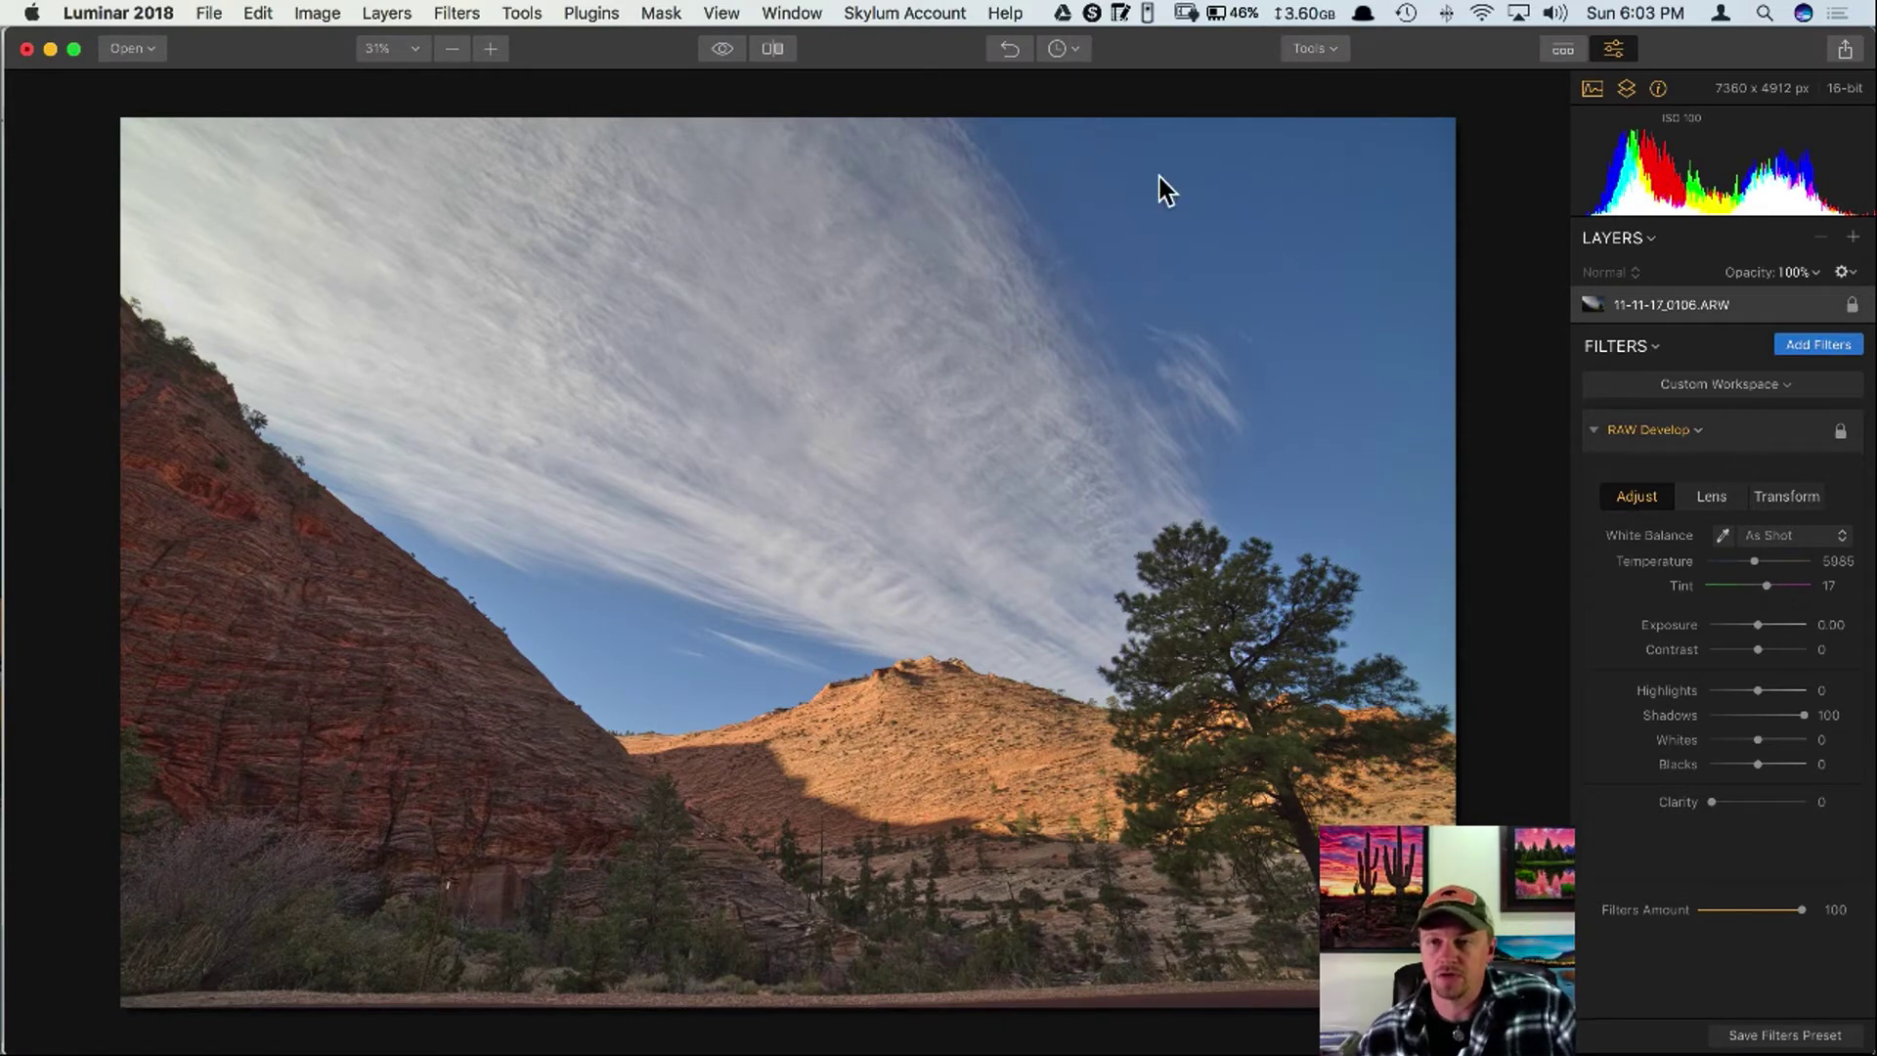
# Compare the photo before and after the edit in a split view, and set the RAW Develop Highlights to -16.
pyautogui.click(772, 48)
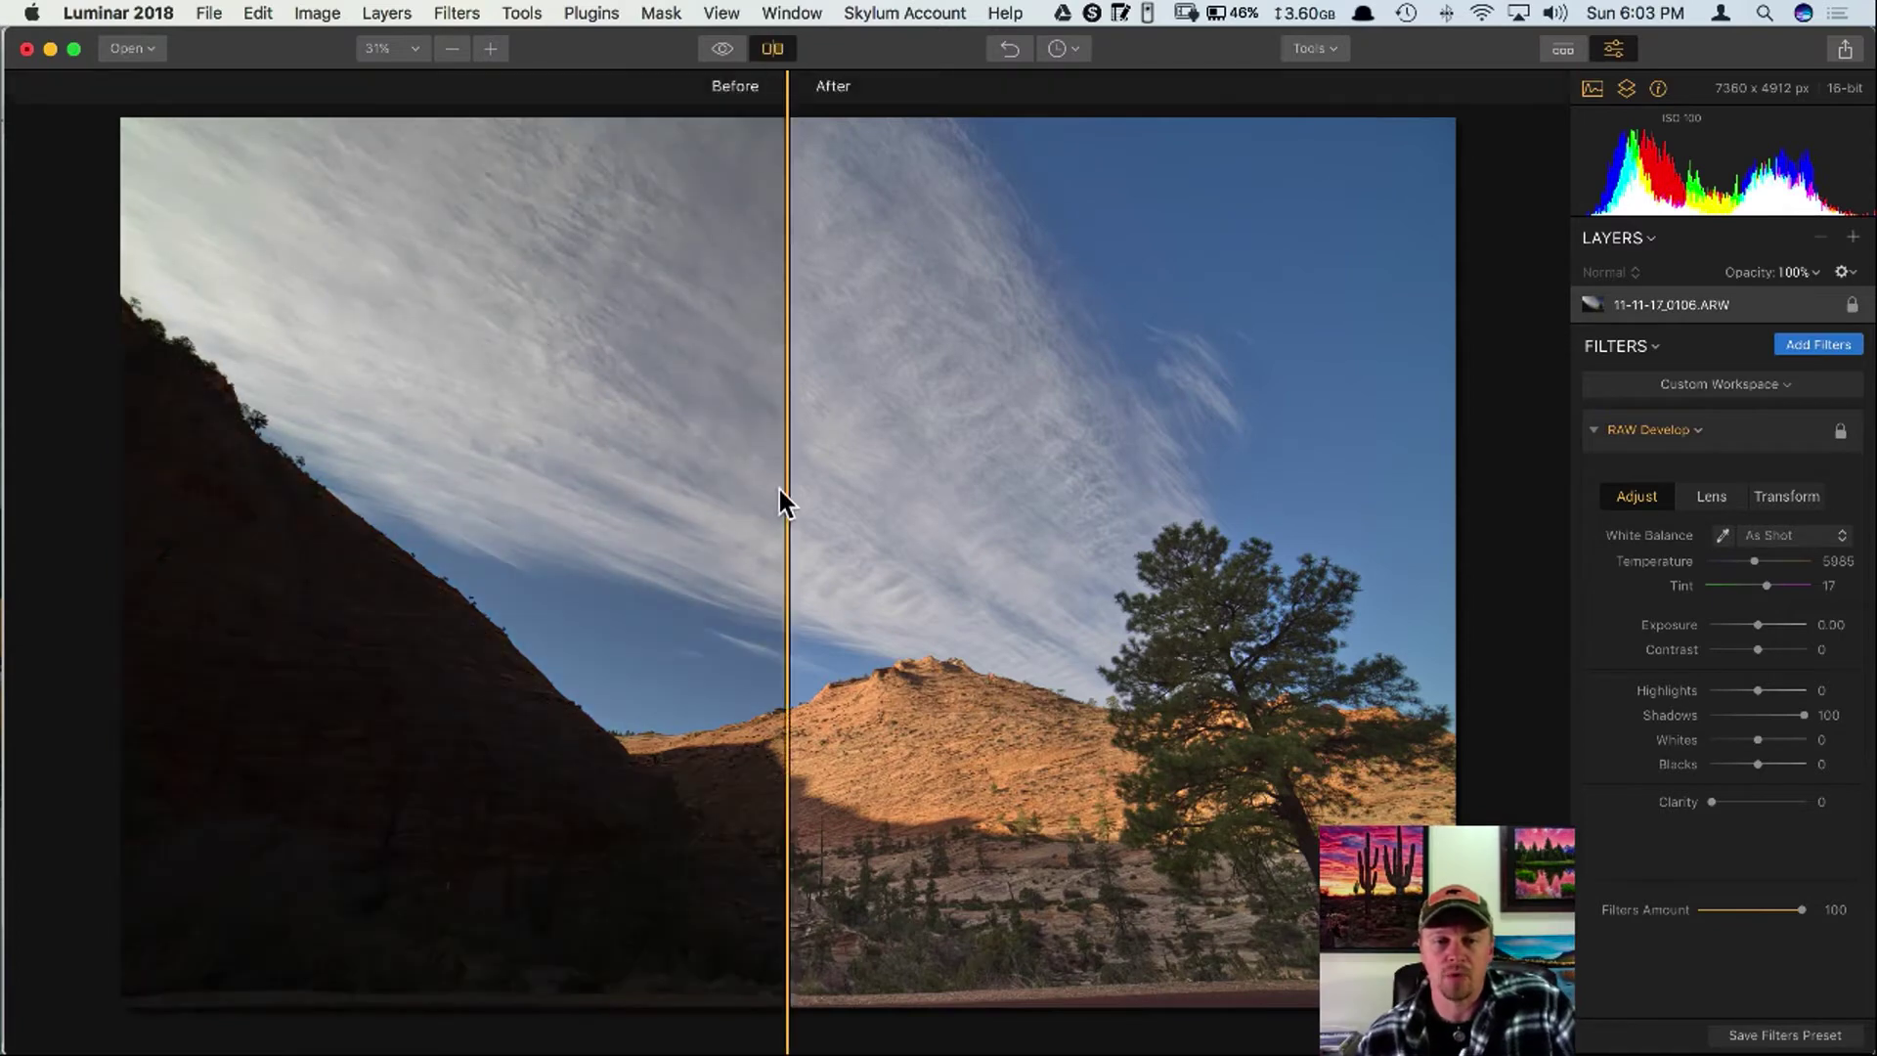
pyautogui.moveTo(780, 490); pyautogui.dragTo(966, 512)
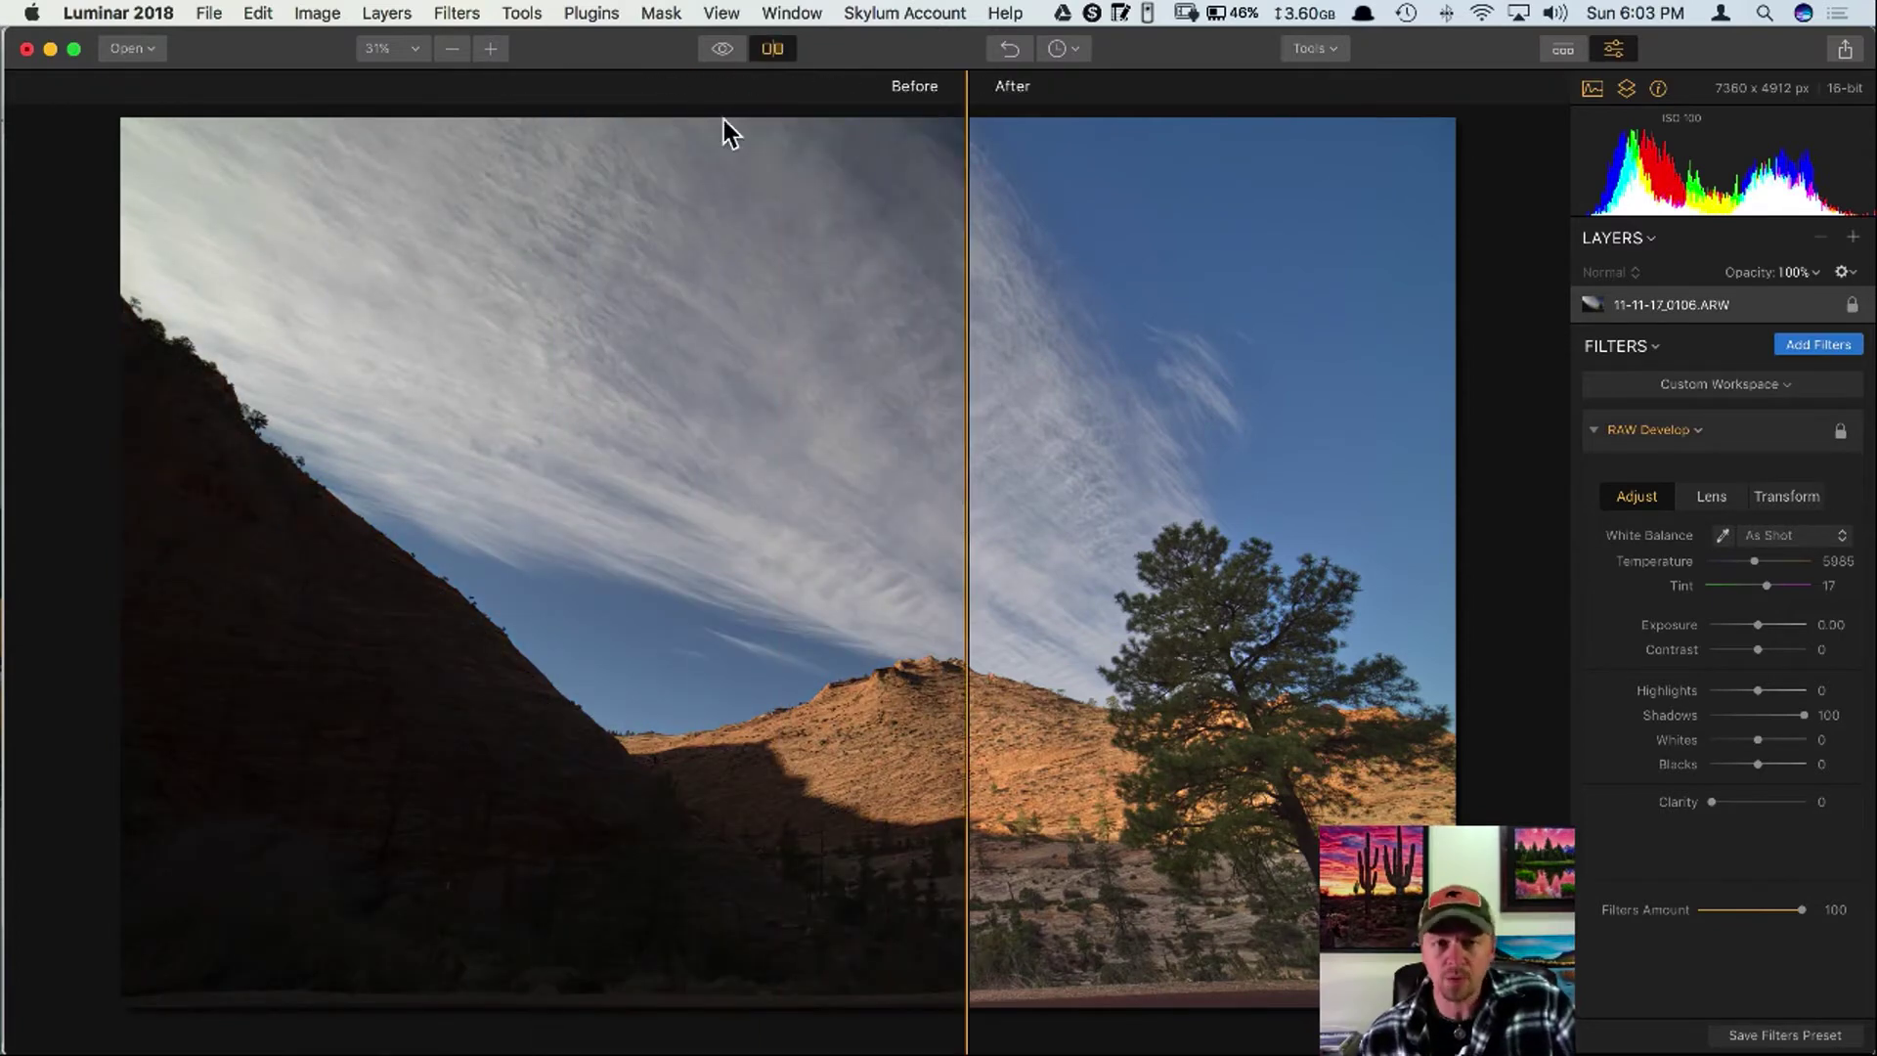
pyautogui.click(768, 49)
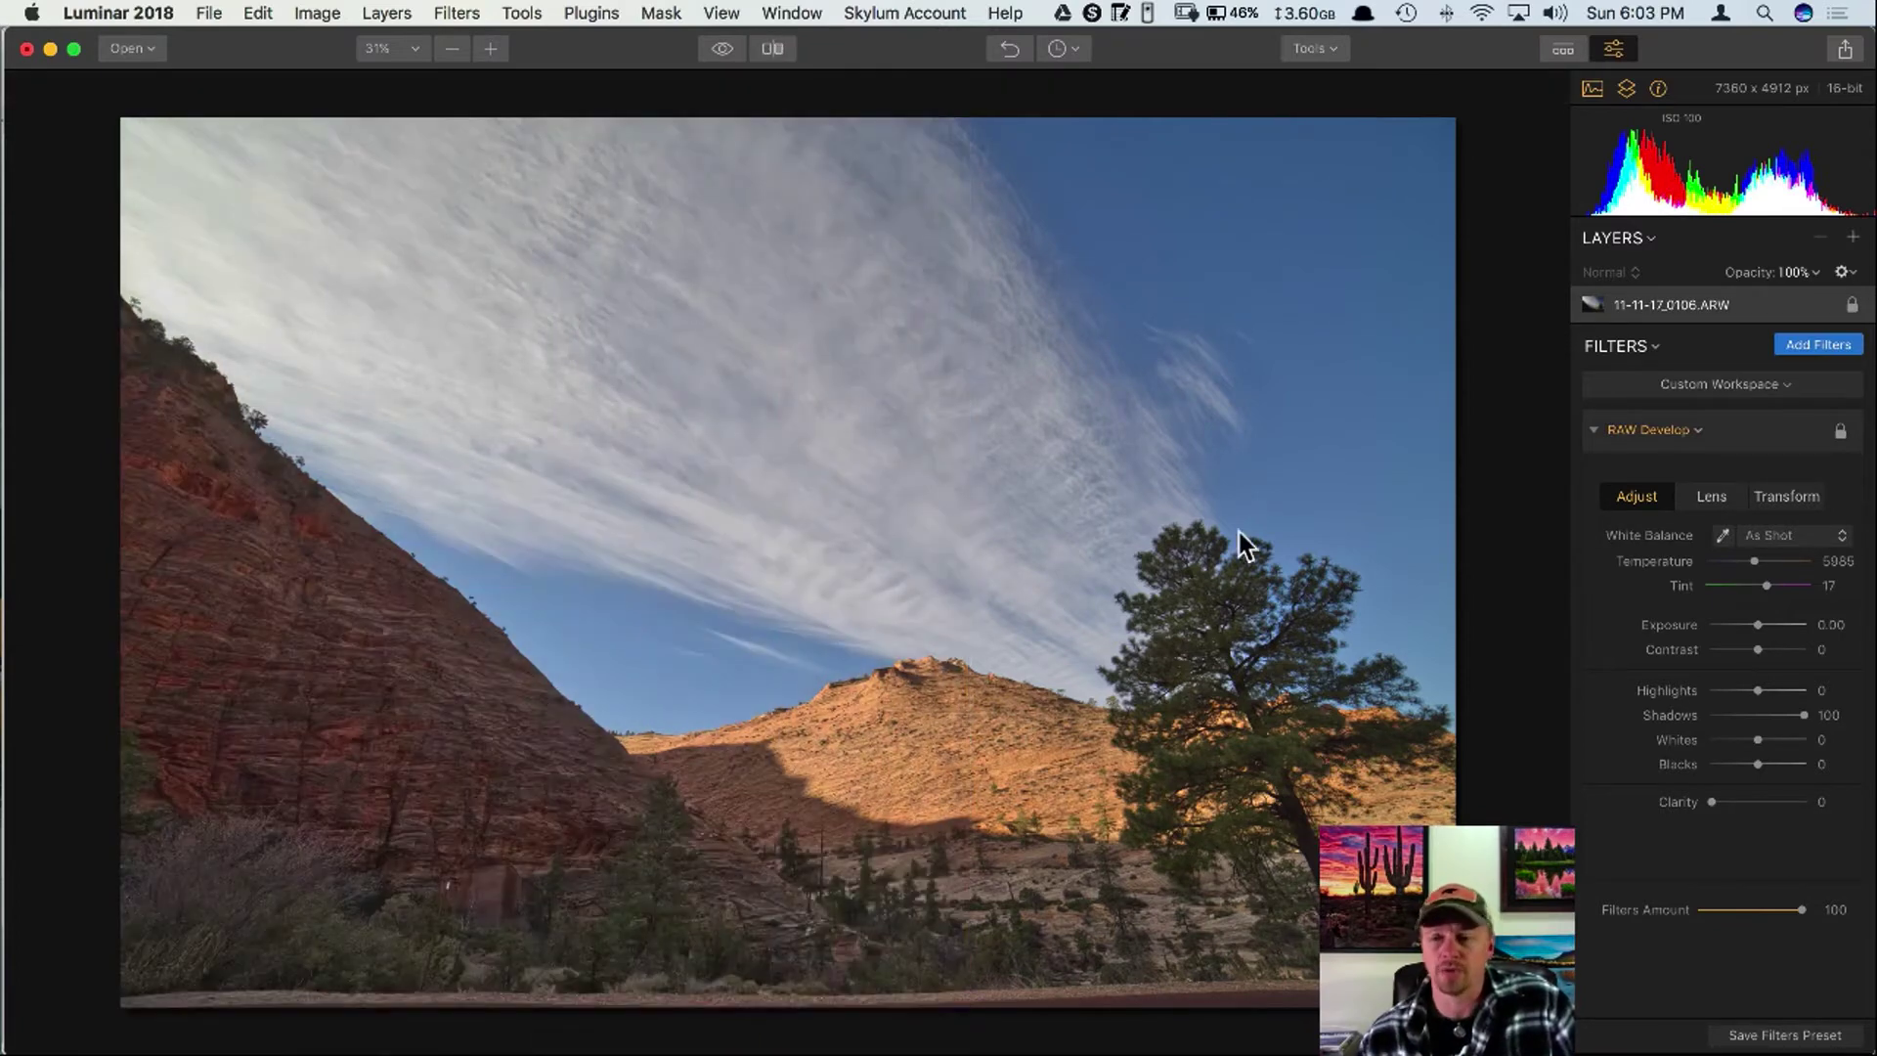
pyautogui.moveTo(1757, 690); pyautogui.dragTo(1750, 694)
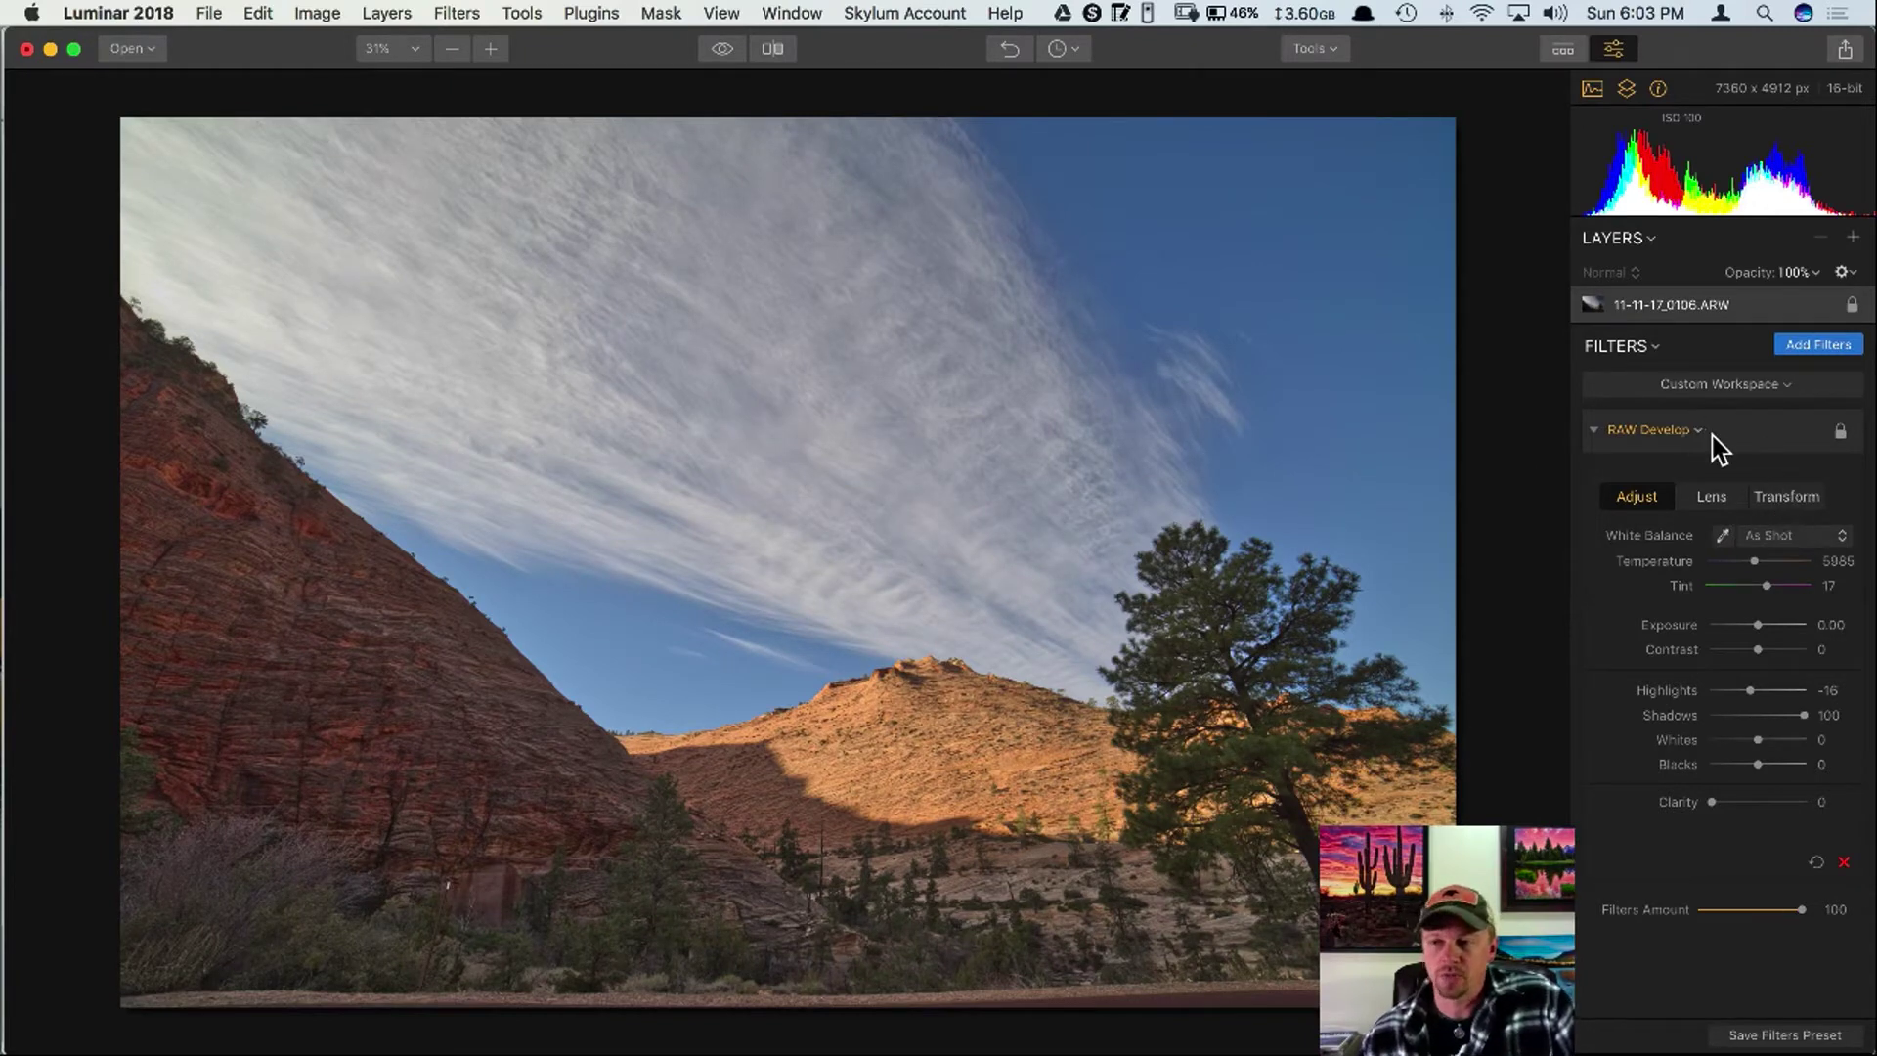
# Correct the photo's perspective in the RAW Develop transform settings with Vertical at -100 and Aspect at -80.
pyautogui.click(1786, 501)
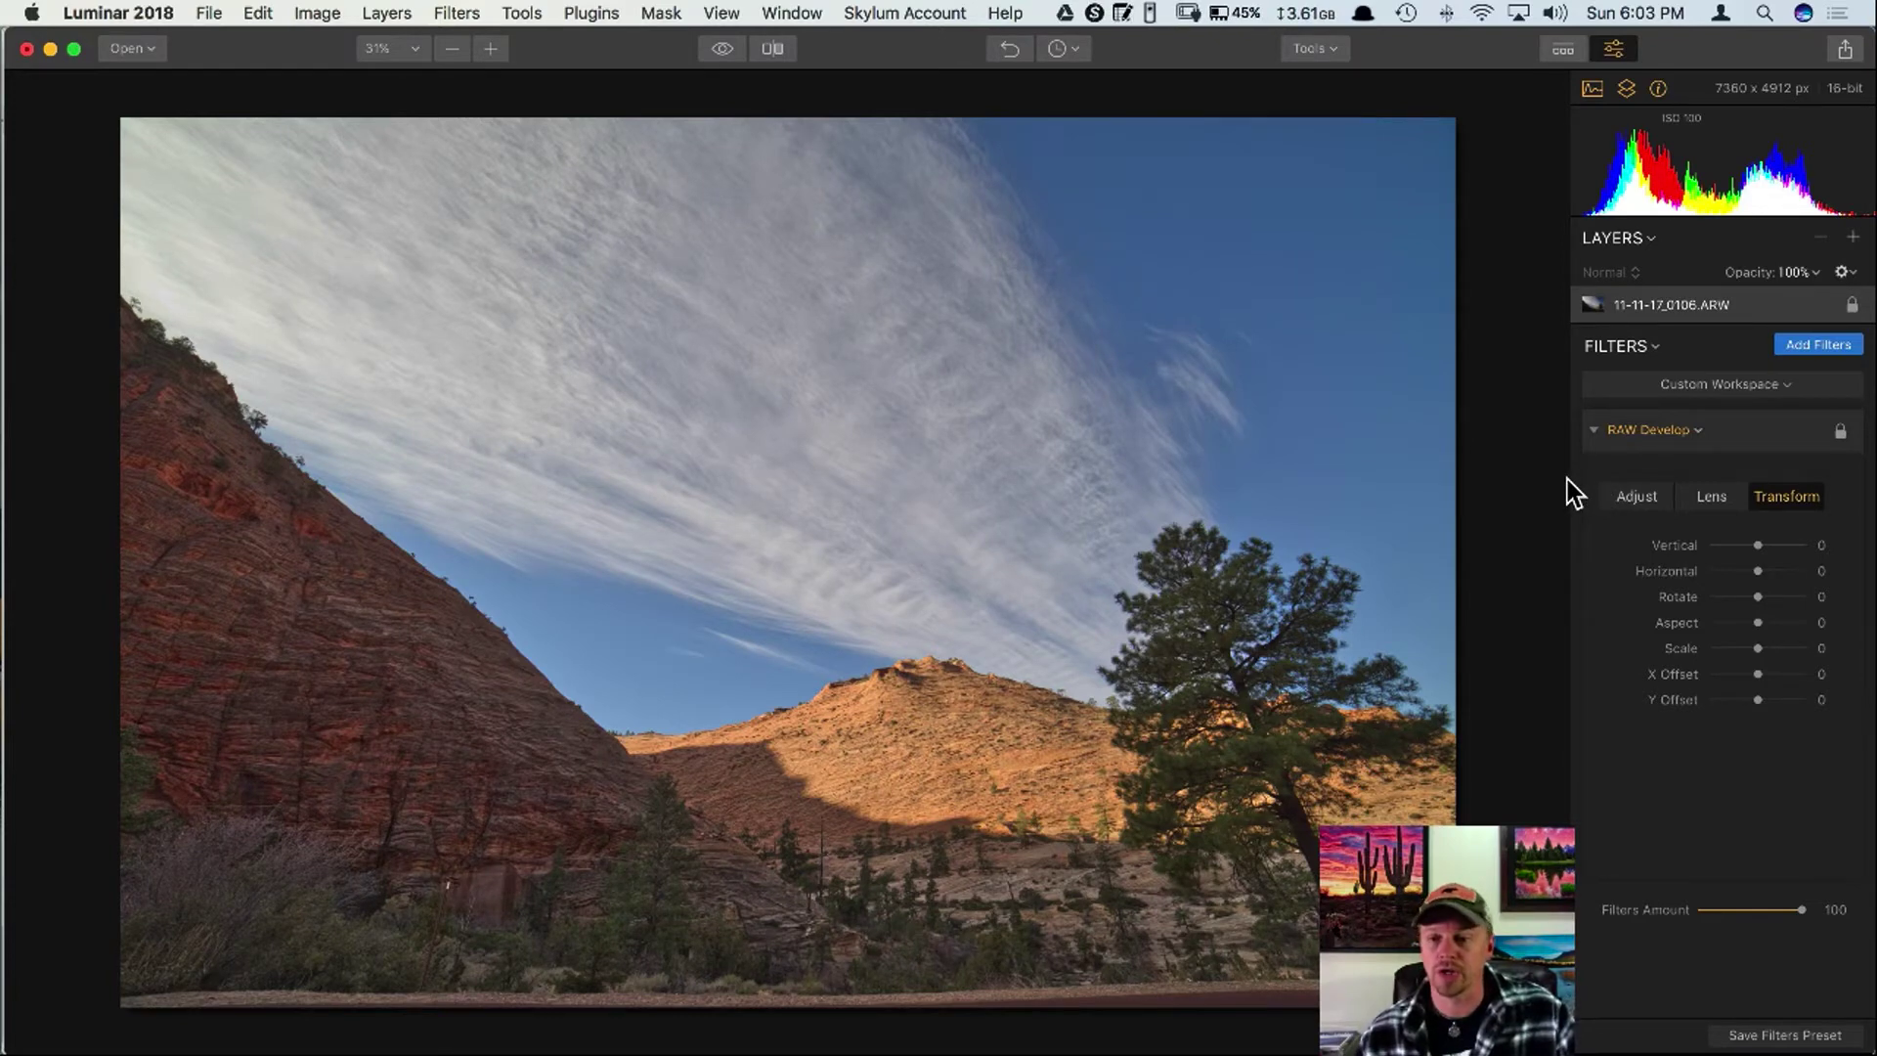
pyautogui.moveTo(1739, 548)
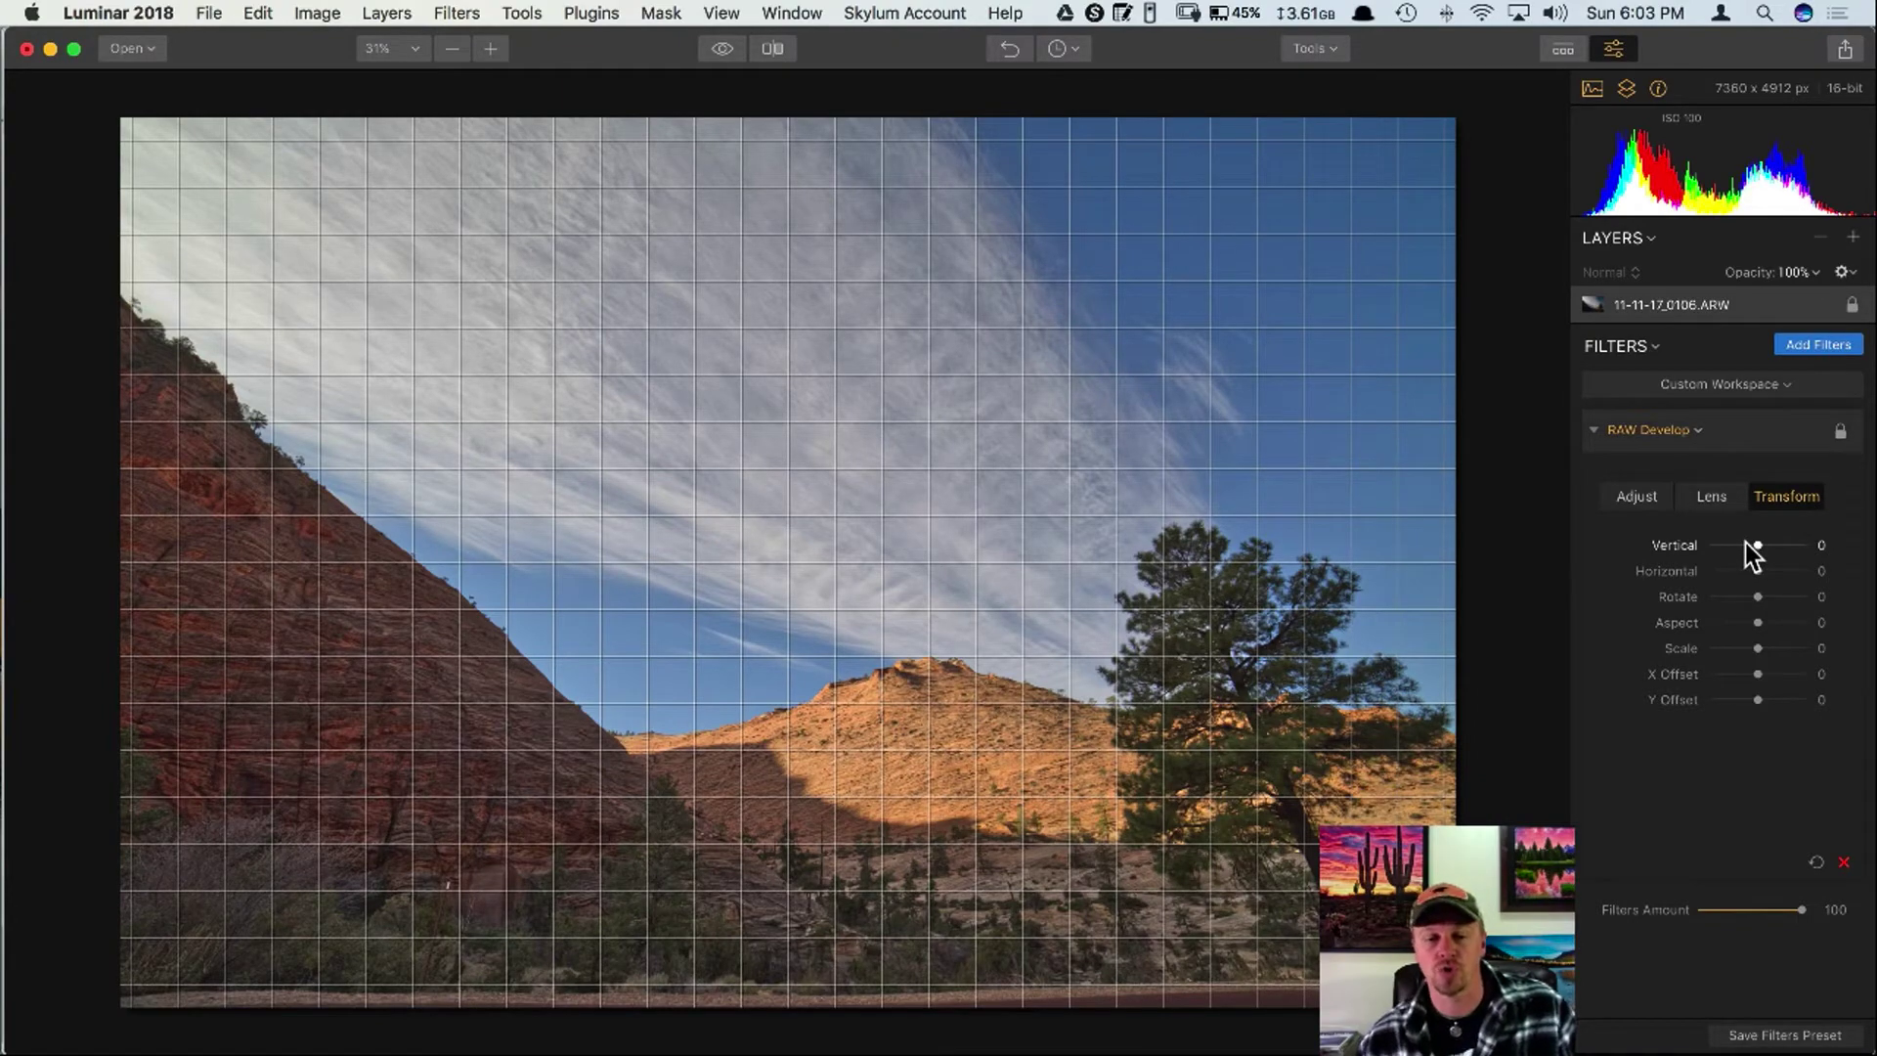
pyautogui.click(1757, 545)
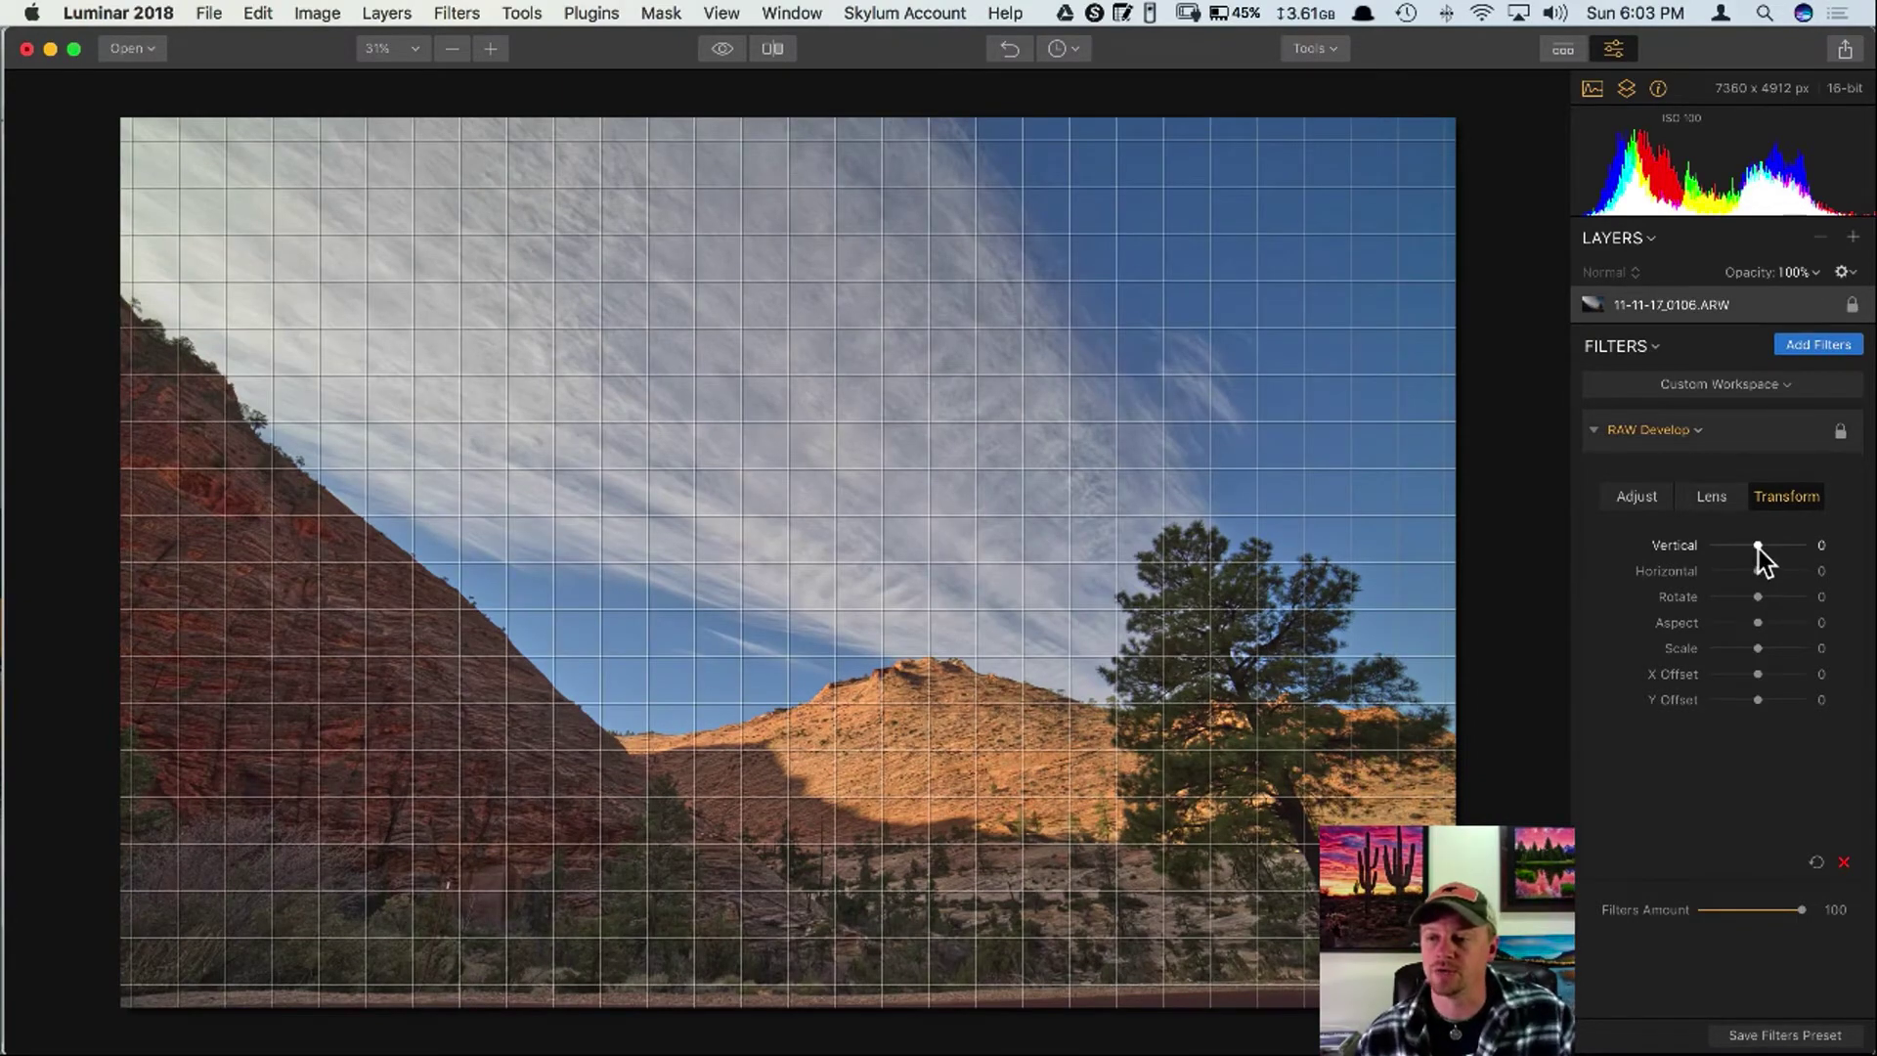
pyautogui.moveTo(1756, 543); pyautogui.dragTo(1690, 547)
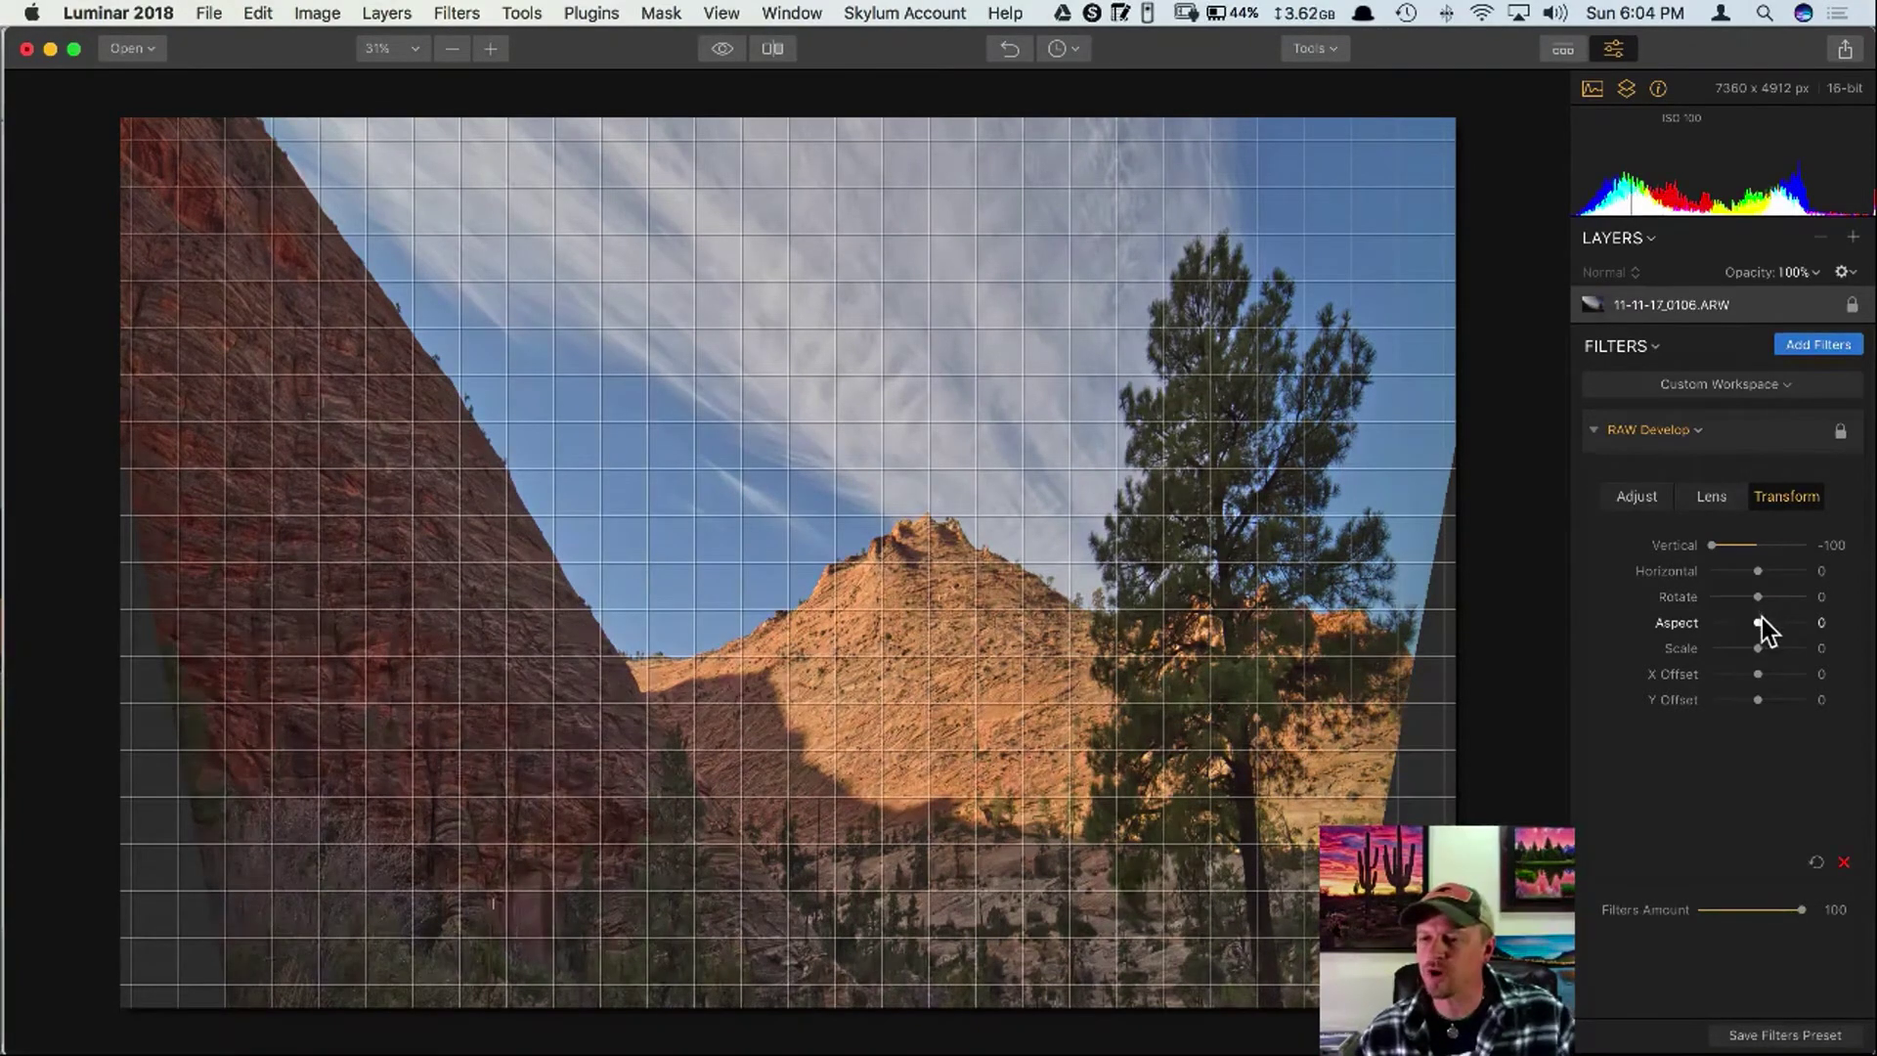
pyautogui.moveTo(1762, 620); pyautogui.dragTo(1722, 623)
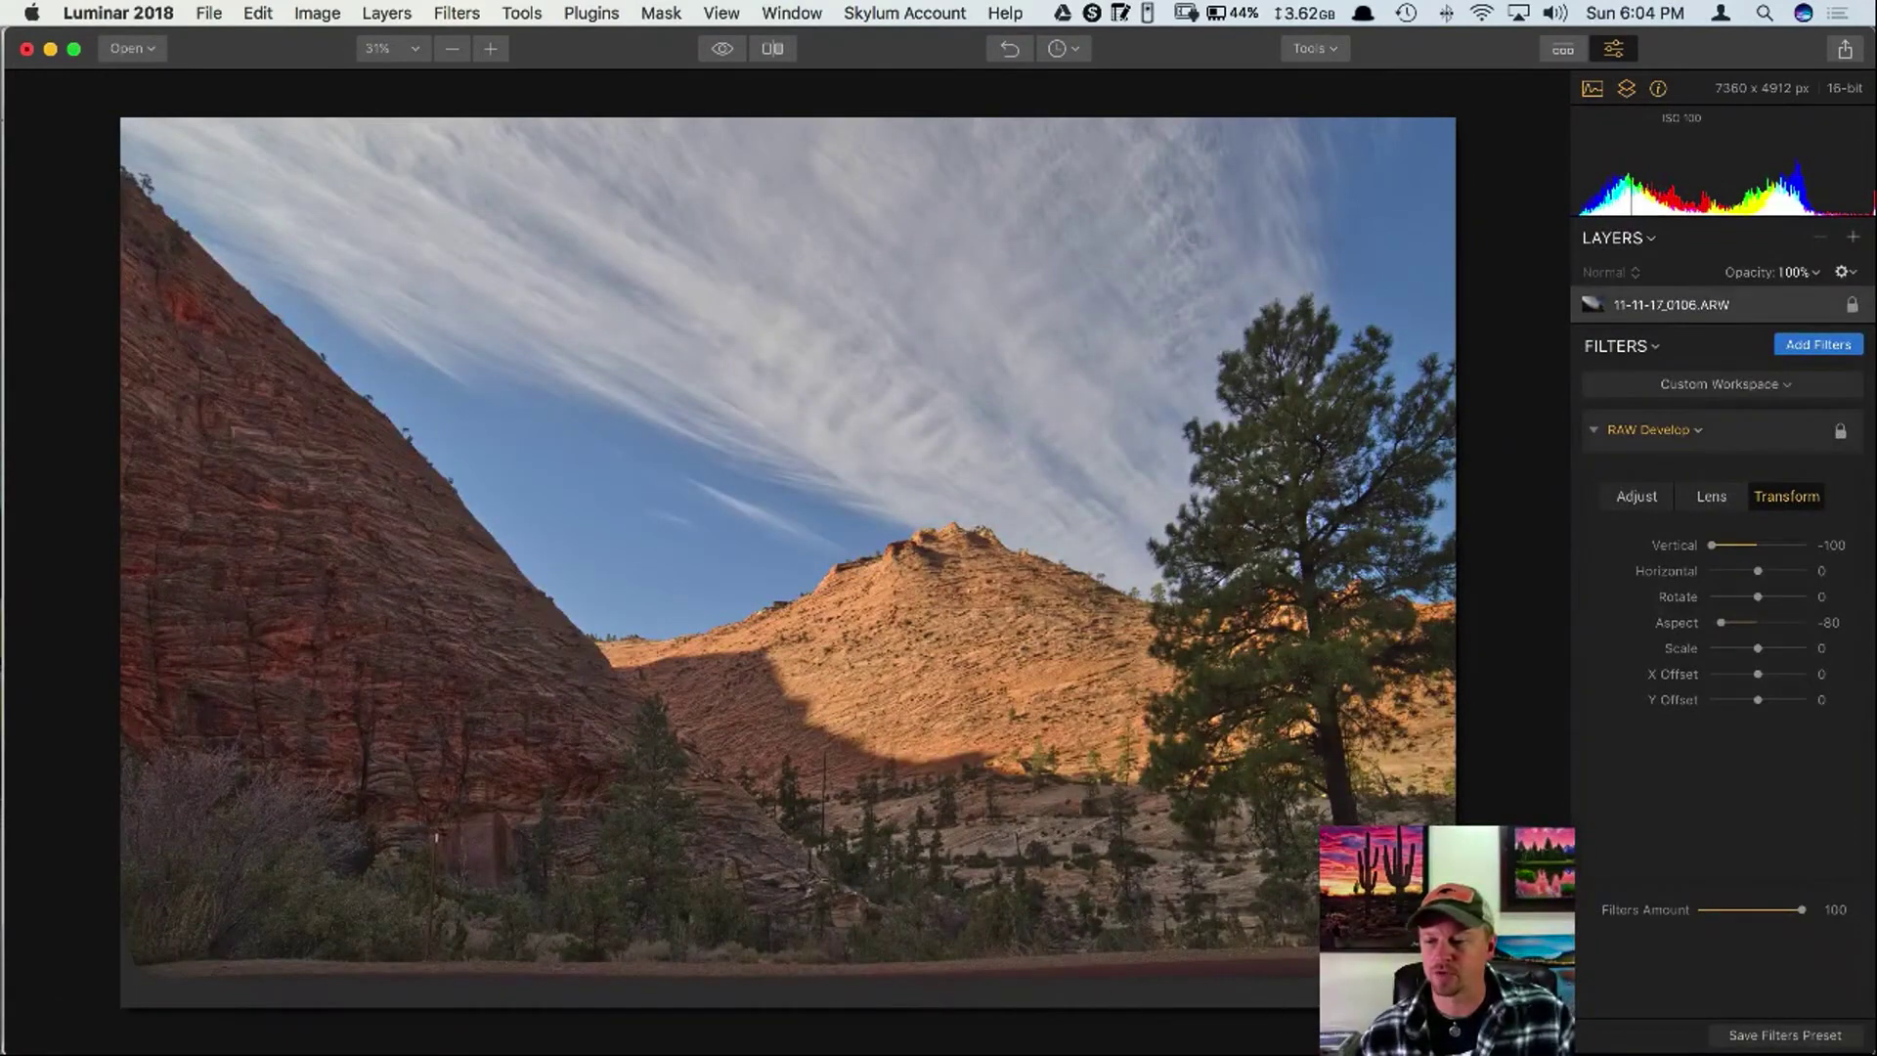
# Enlarge and shift the transformed photo to fill the frame, with Scale at 46 and Y Offset at -17.
pyautogui.moveTo(1757, 637)
pyautogui.moveTo(1763, 649); pyautogui.dragTo(1780, 652)
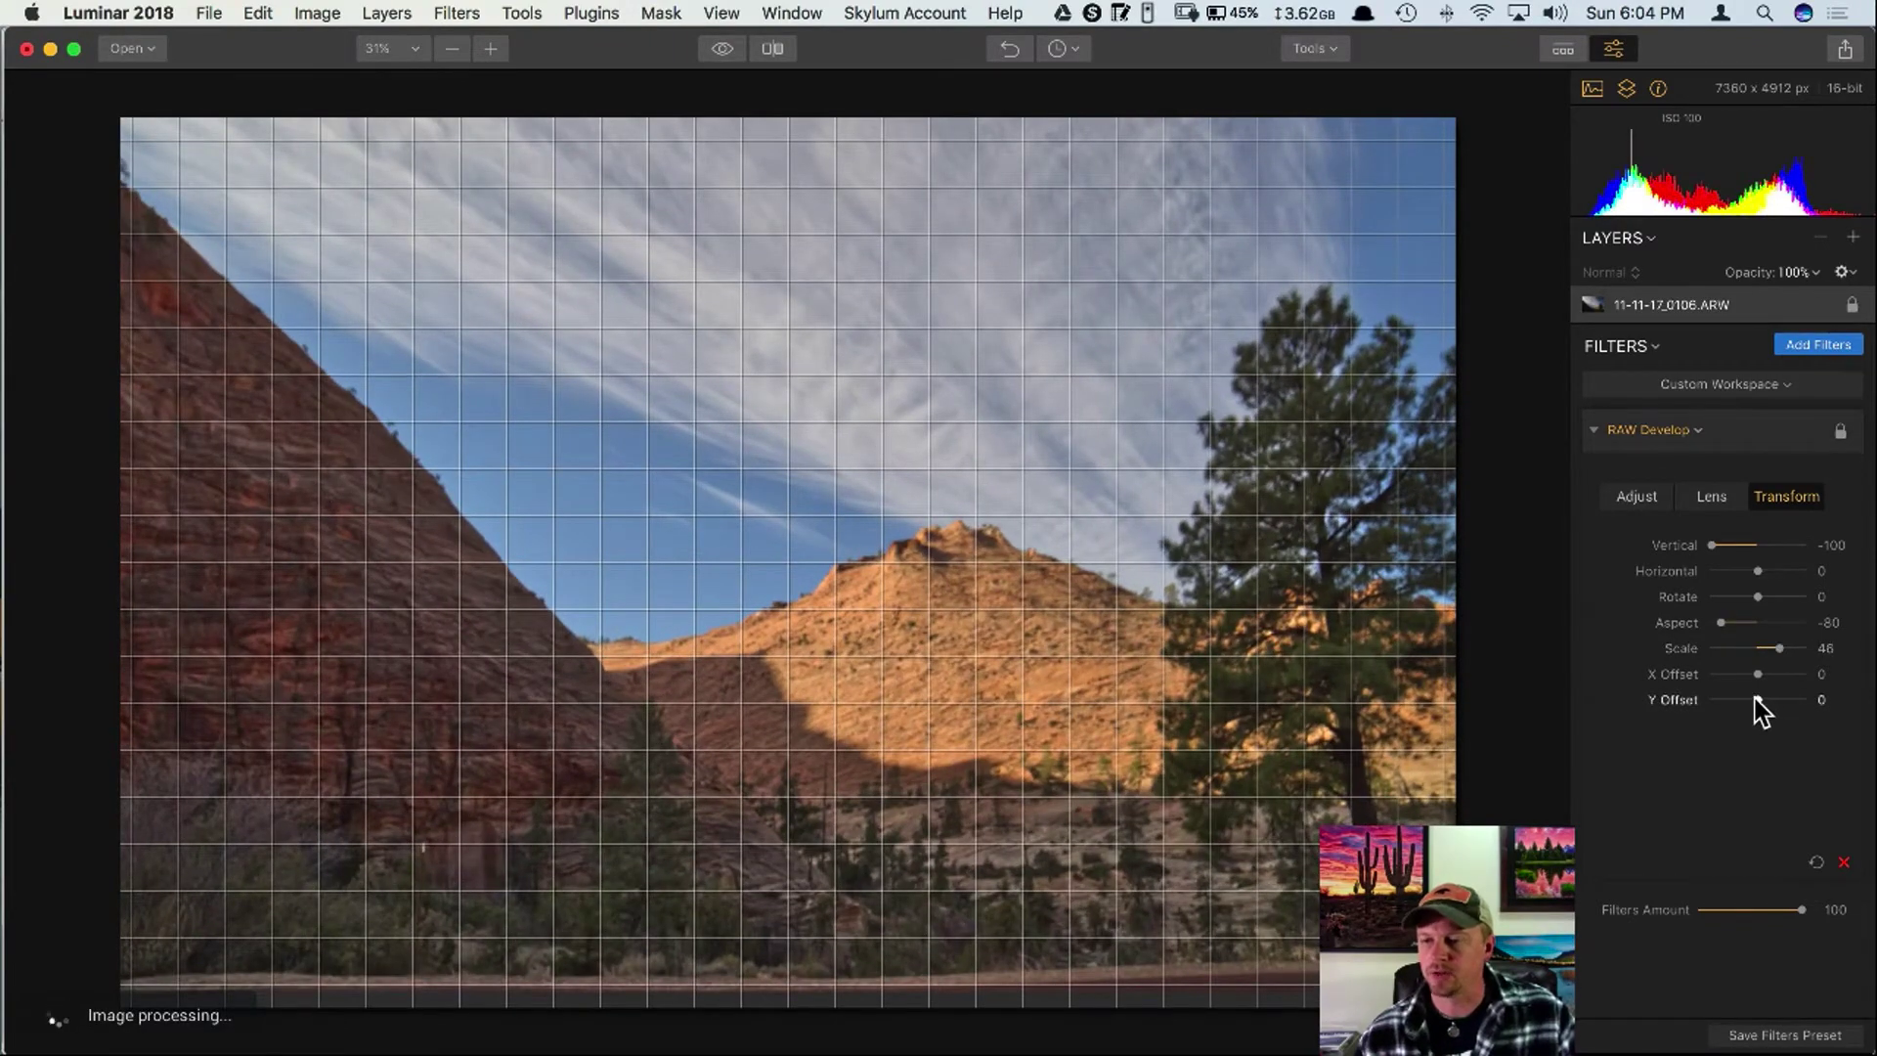
pyautogui.moveTo(1752, 700); pyautogui.dragTo(1744, 700)
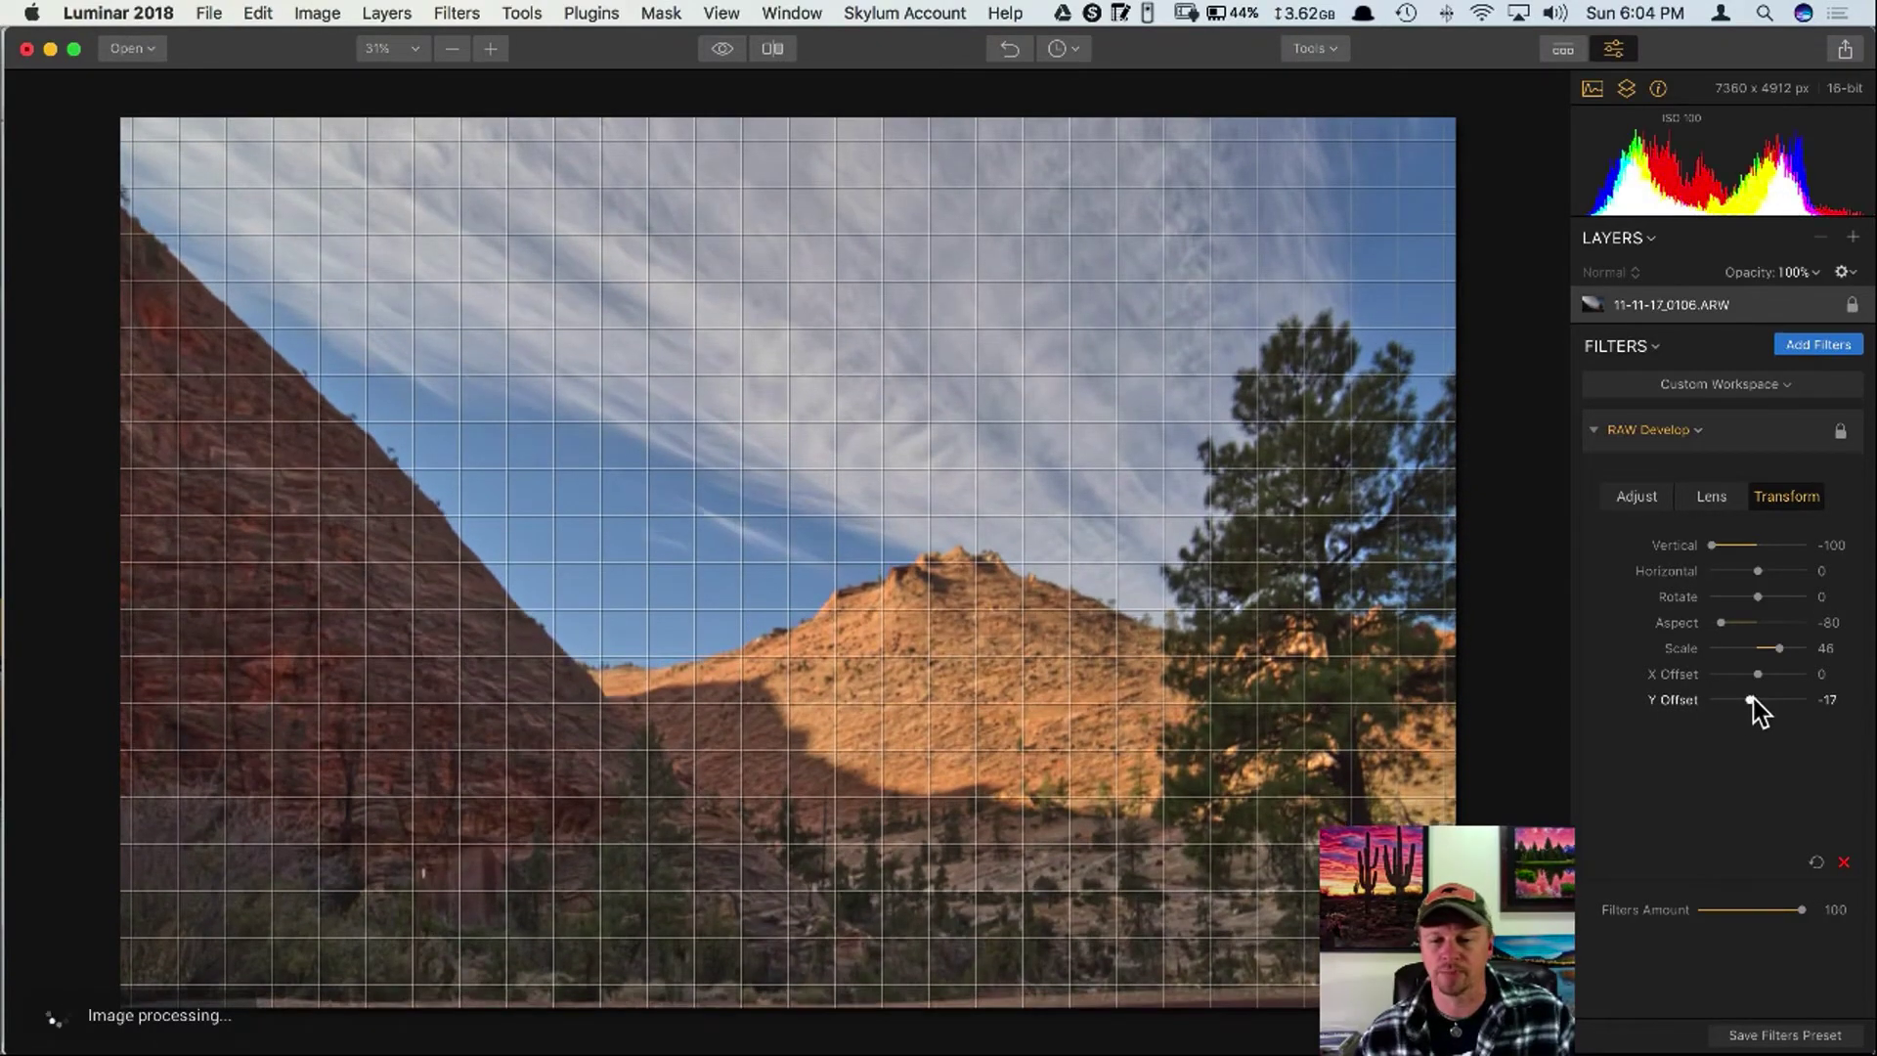
pyautogui.click(1717, 501)
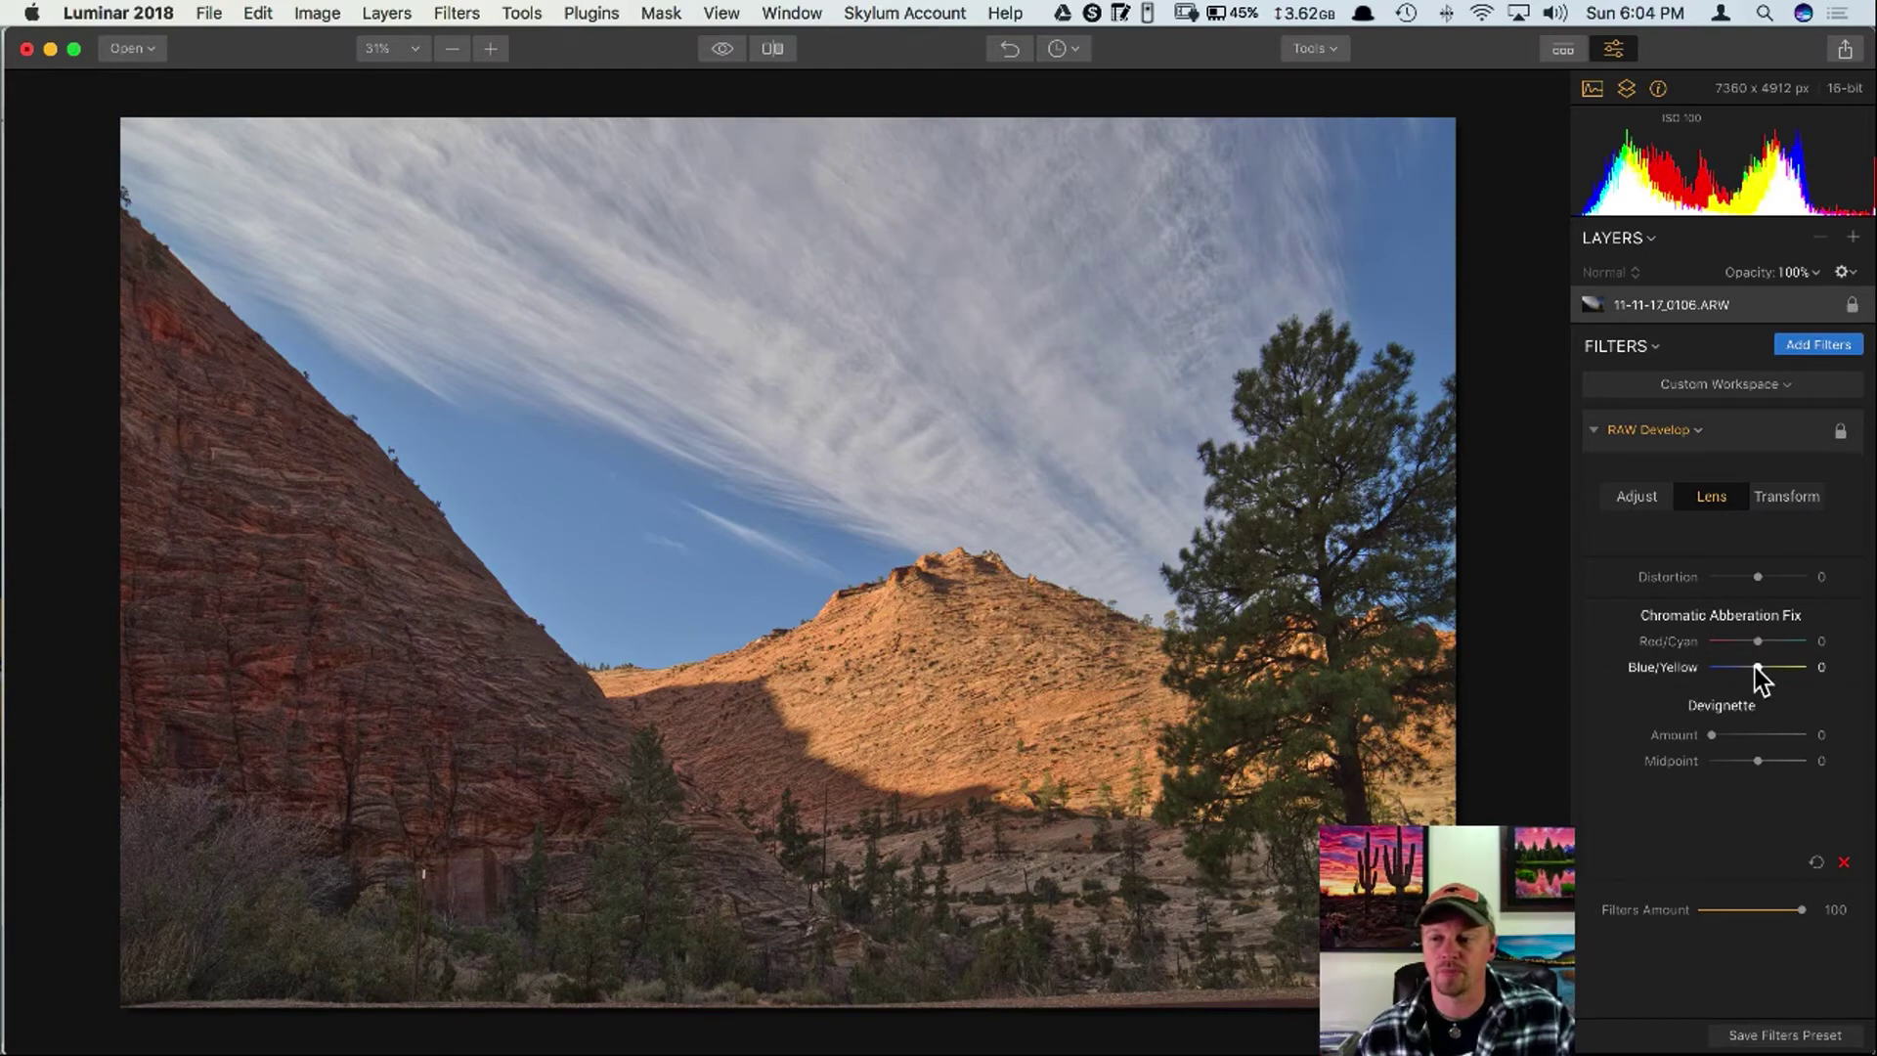
pyautogui.click(1634, 495)
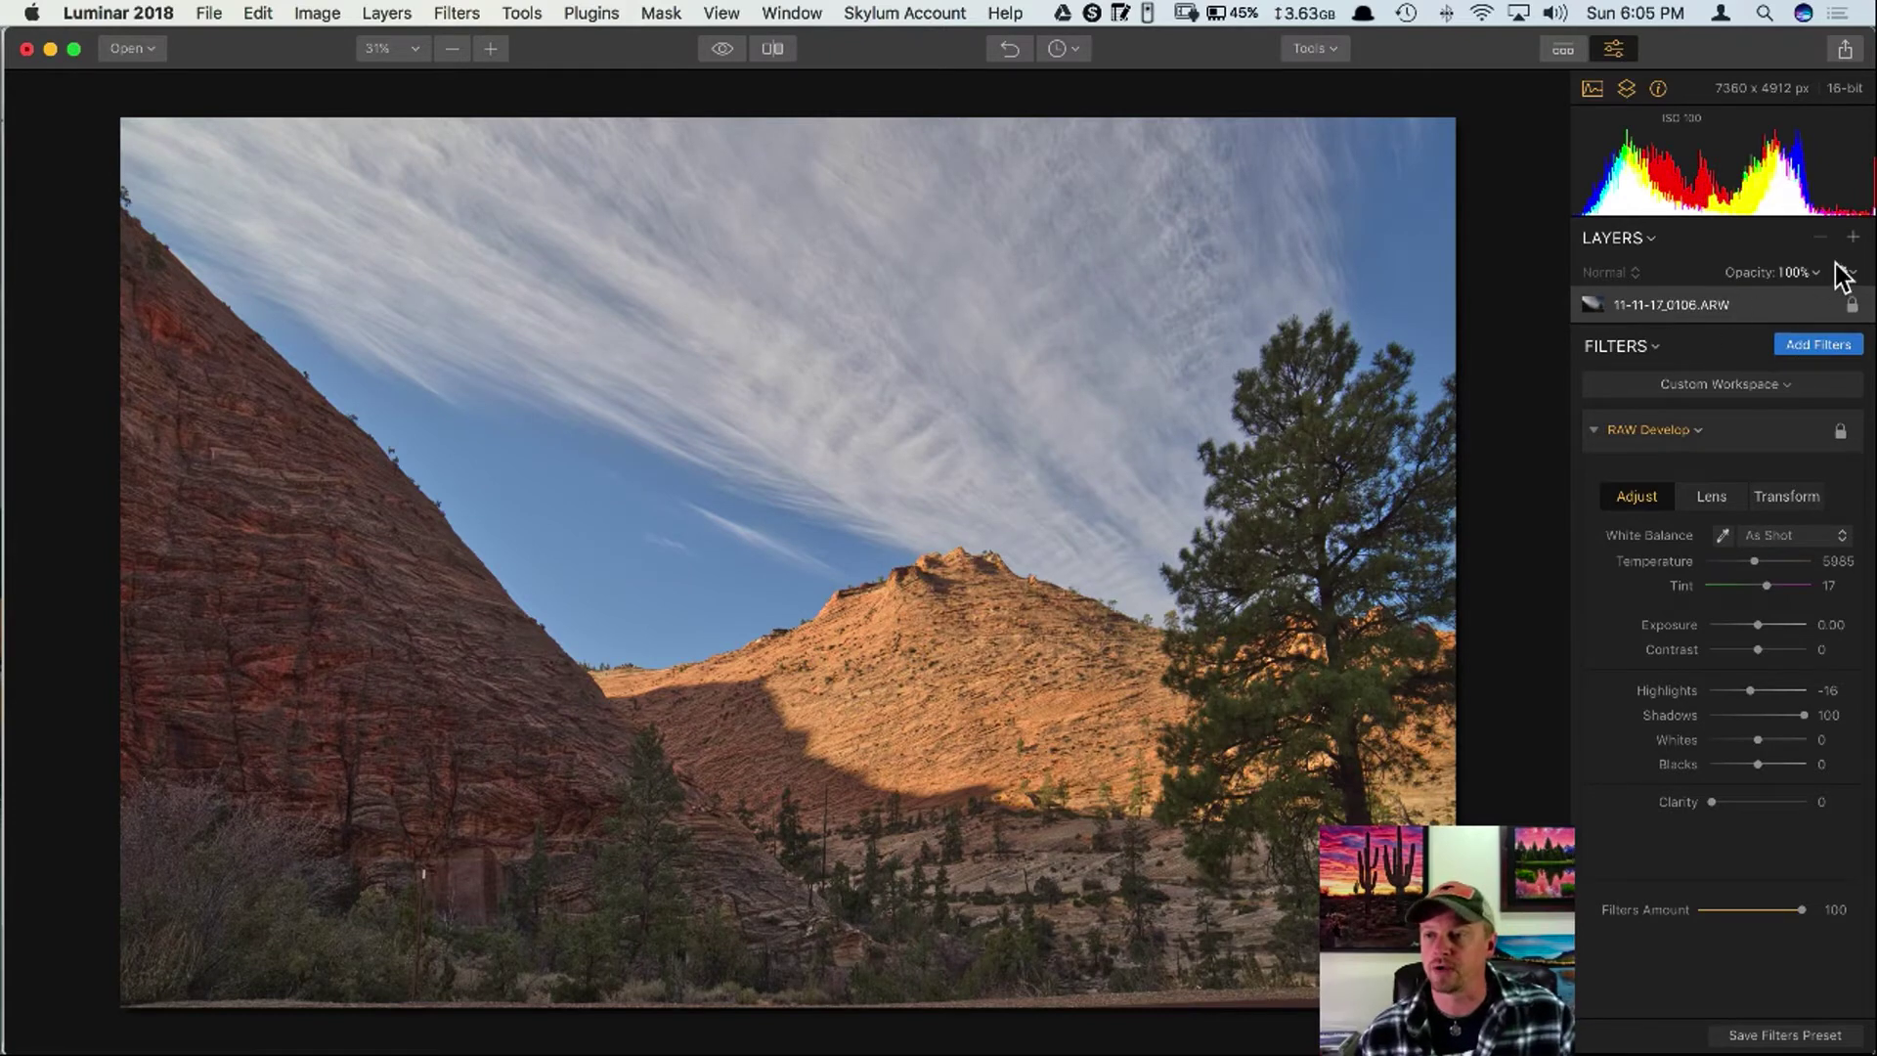
# Add a new adjustment layer with an Accent - AI Filter and set the filter's Boost to 50.
pyautogui.click(1850, 237)
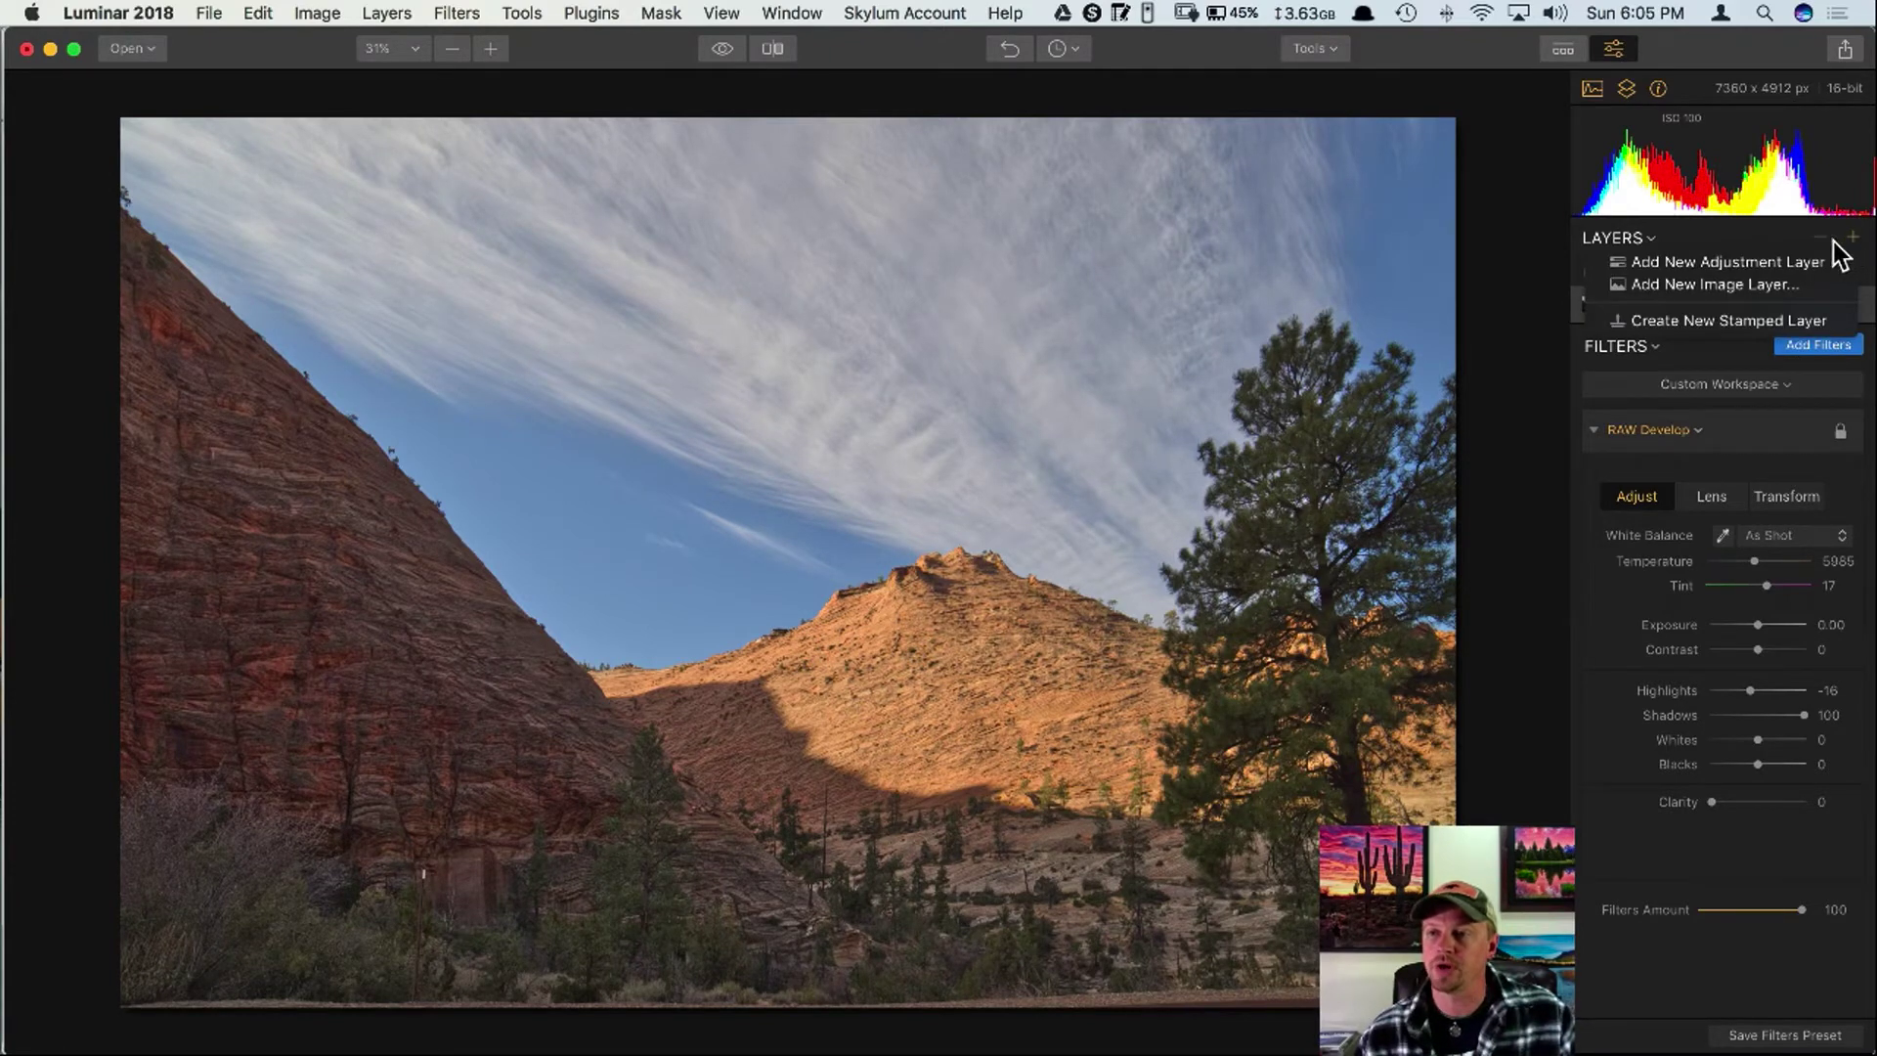
pyautogui.click(1786, 262)
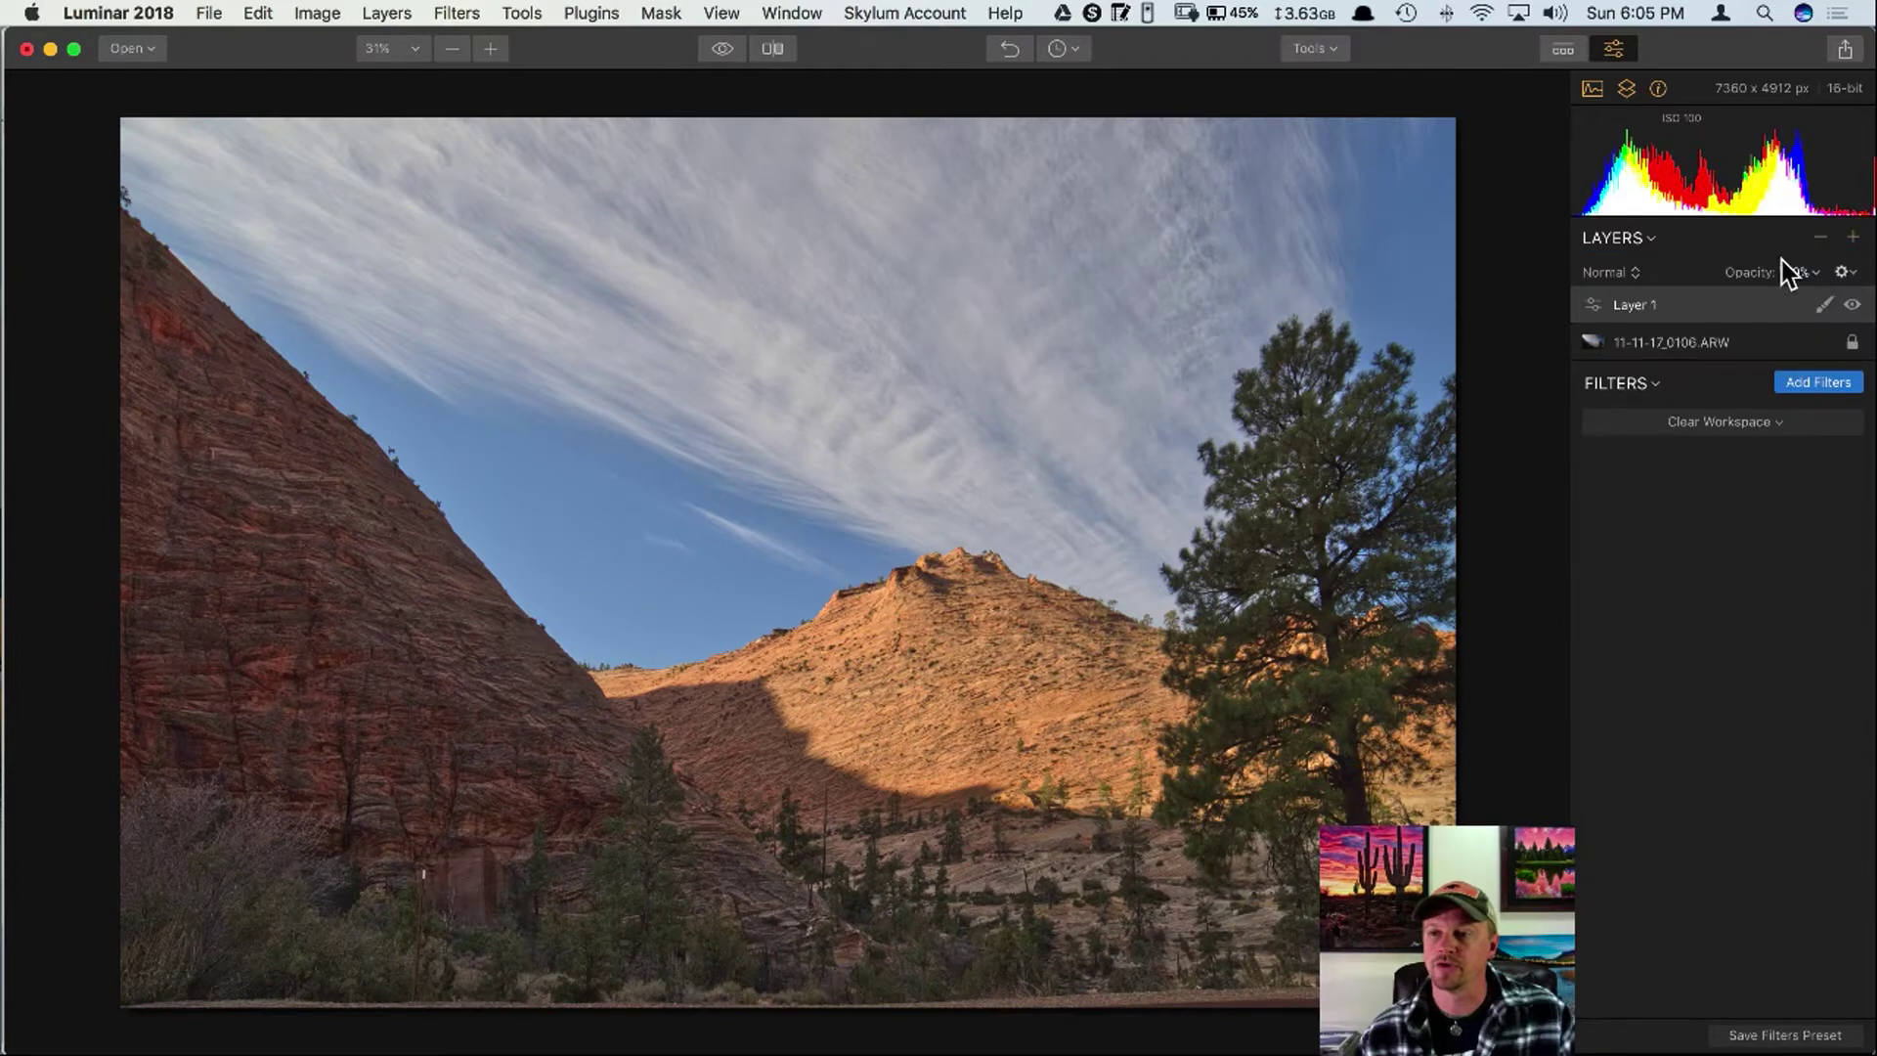
pyautogui.click(1803, 384)
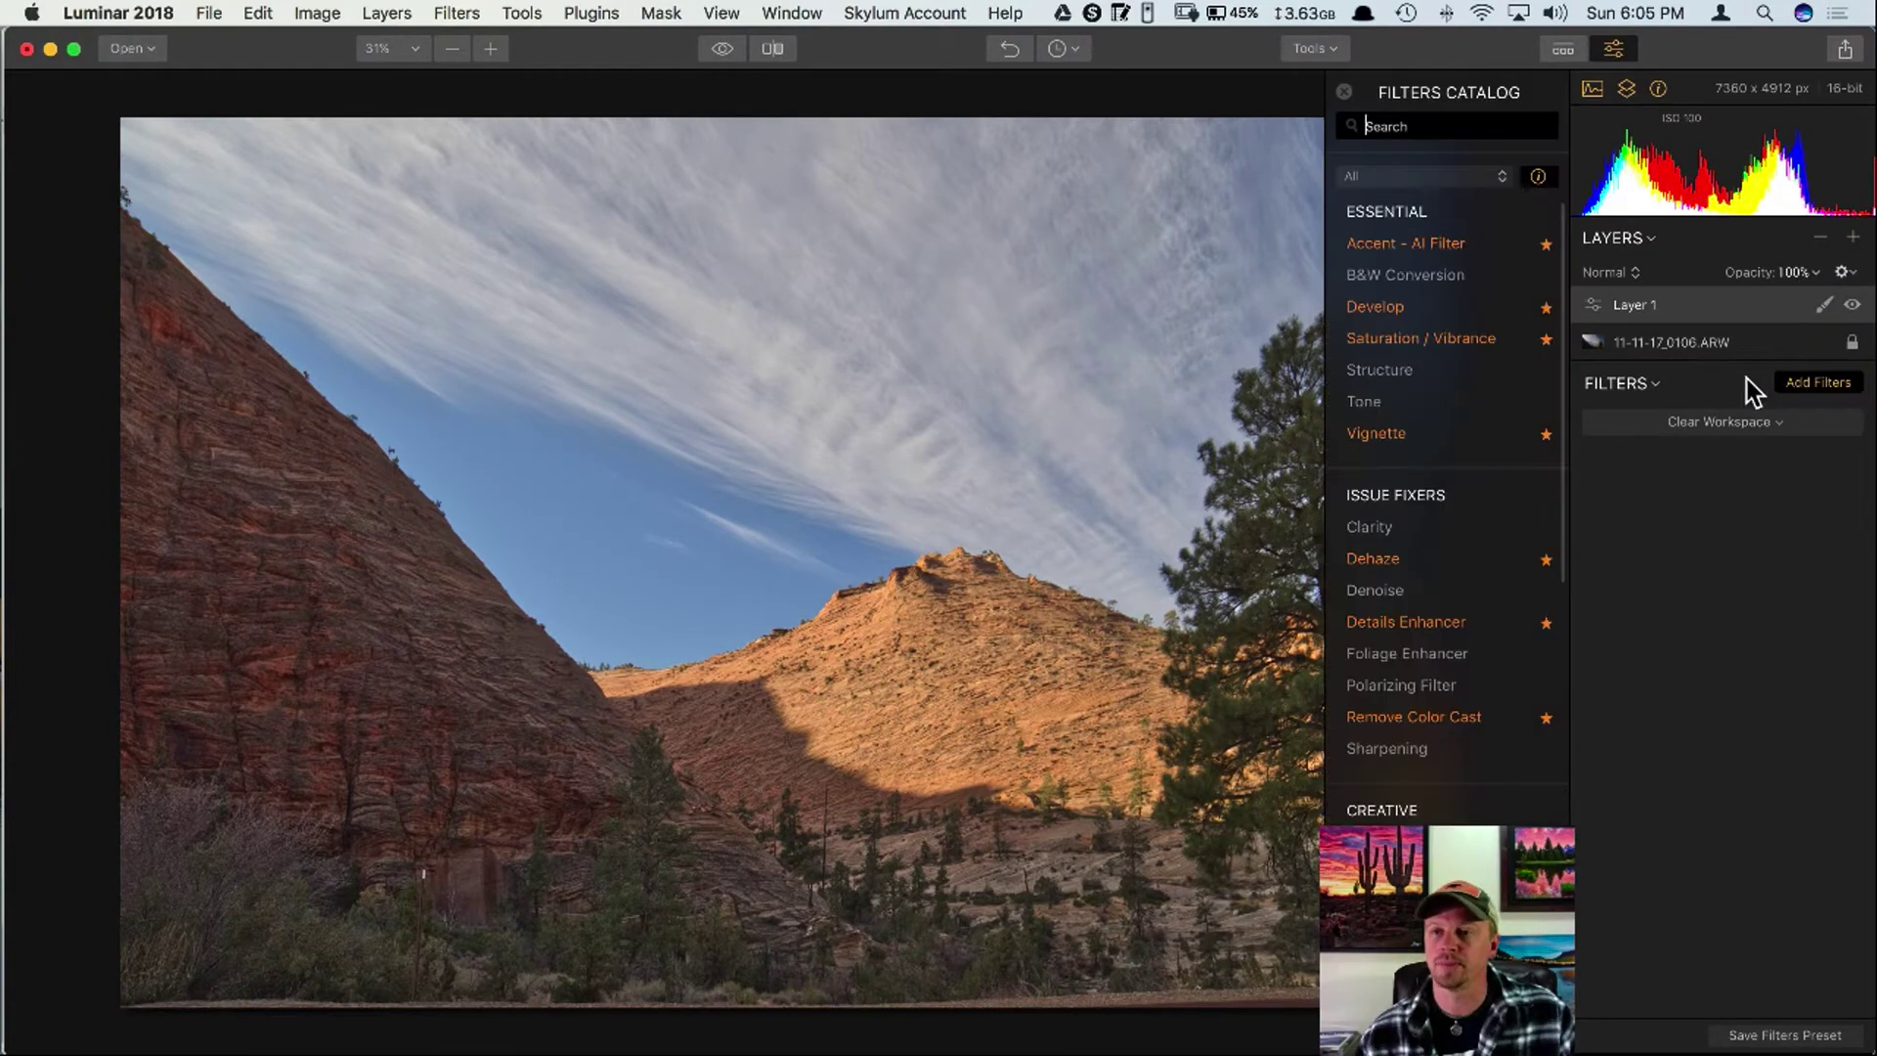
pyautogui.click(1442, 243)
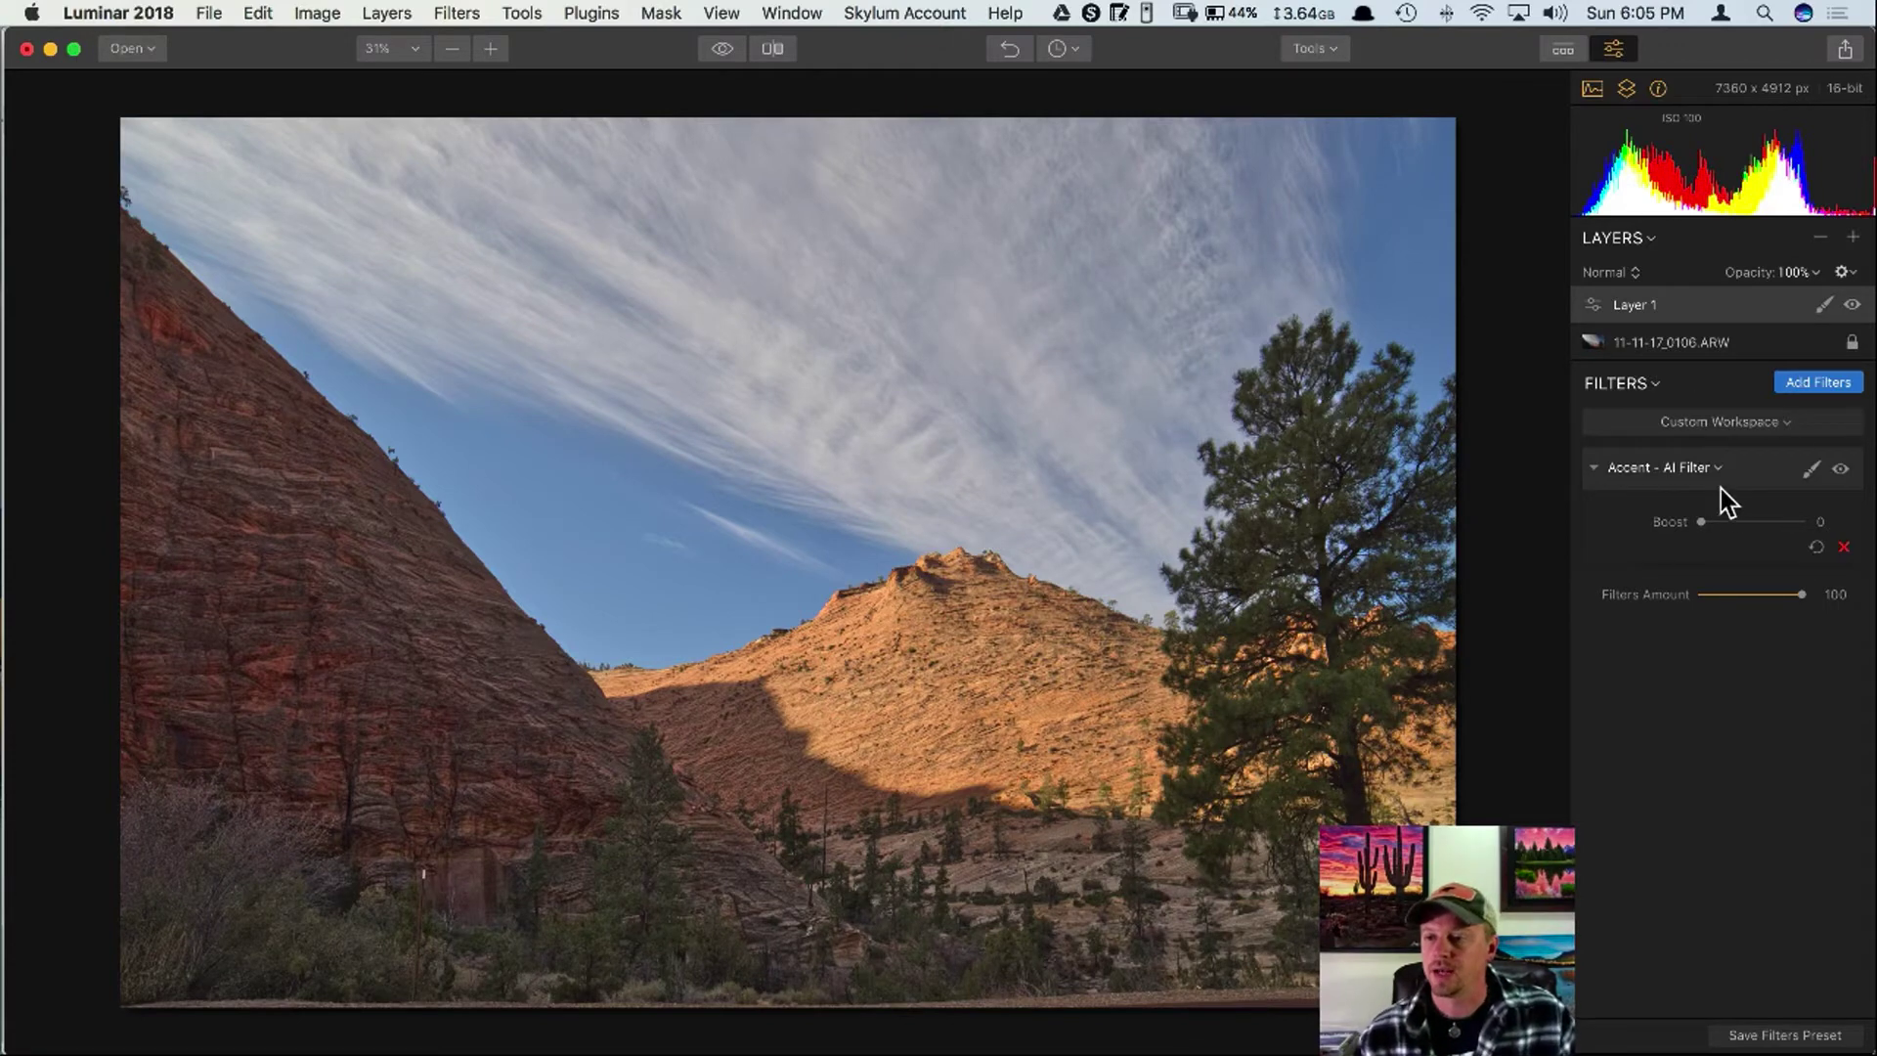
pyautogui.moveTo(1701, 524); pyautogui.dragTo(1763, 513)
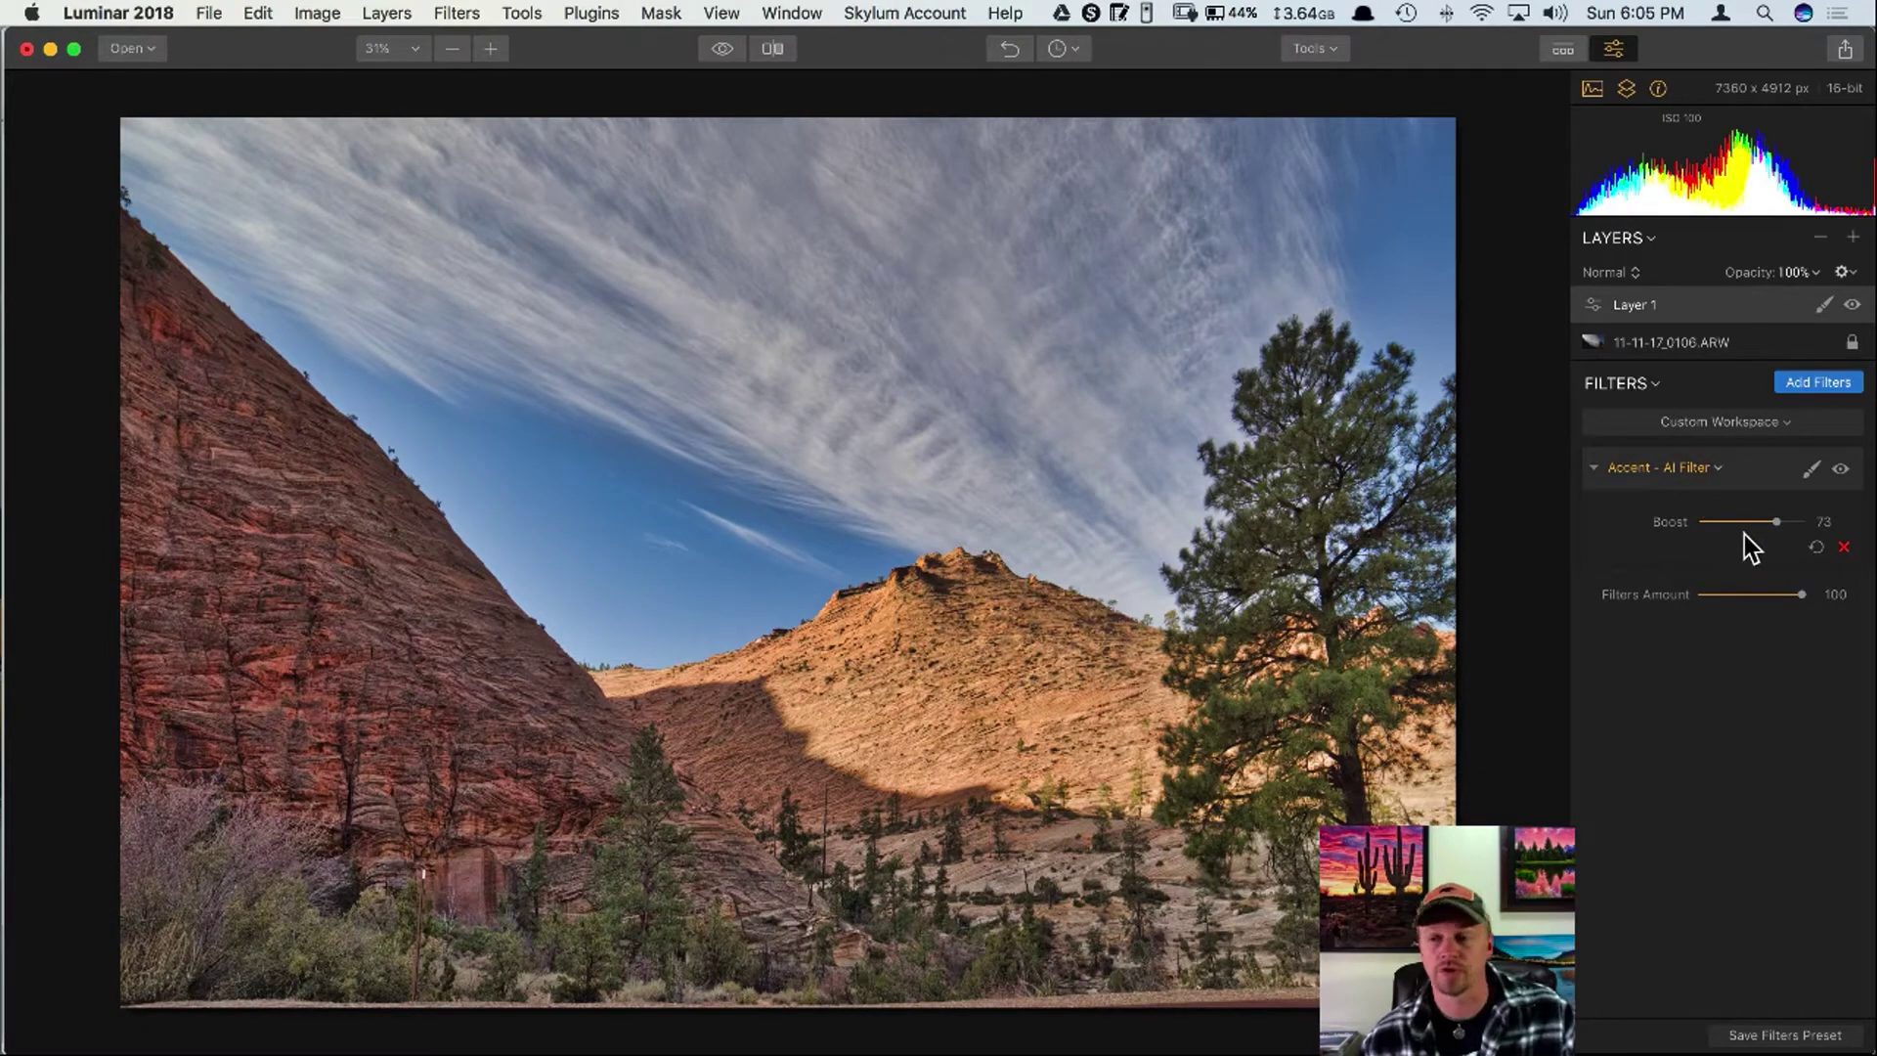
pyautogui.moveTo(1774, 533); pyautogui.dragTo(1739, 518)
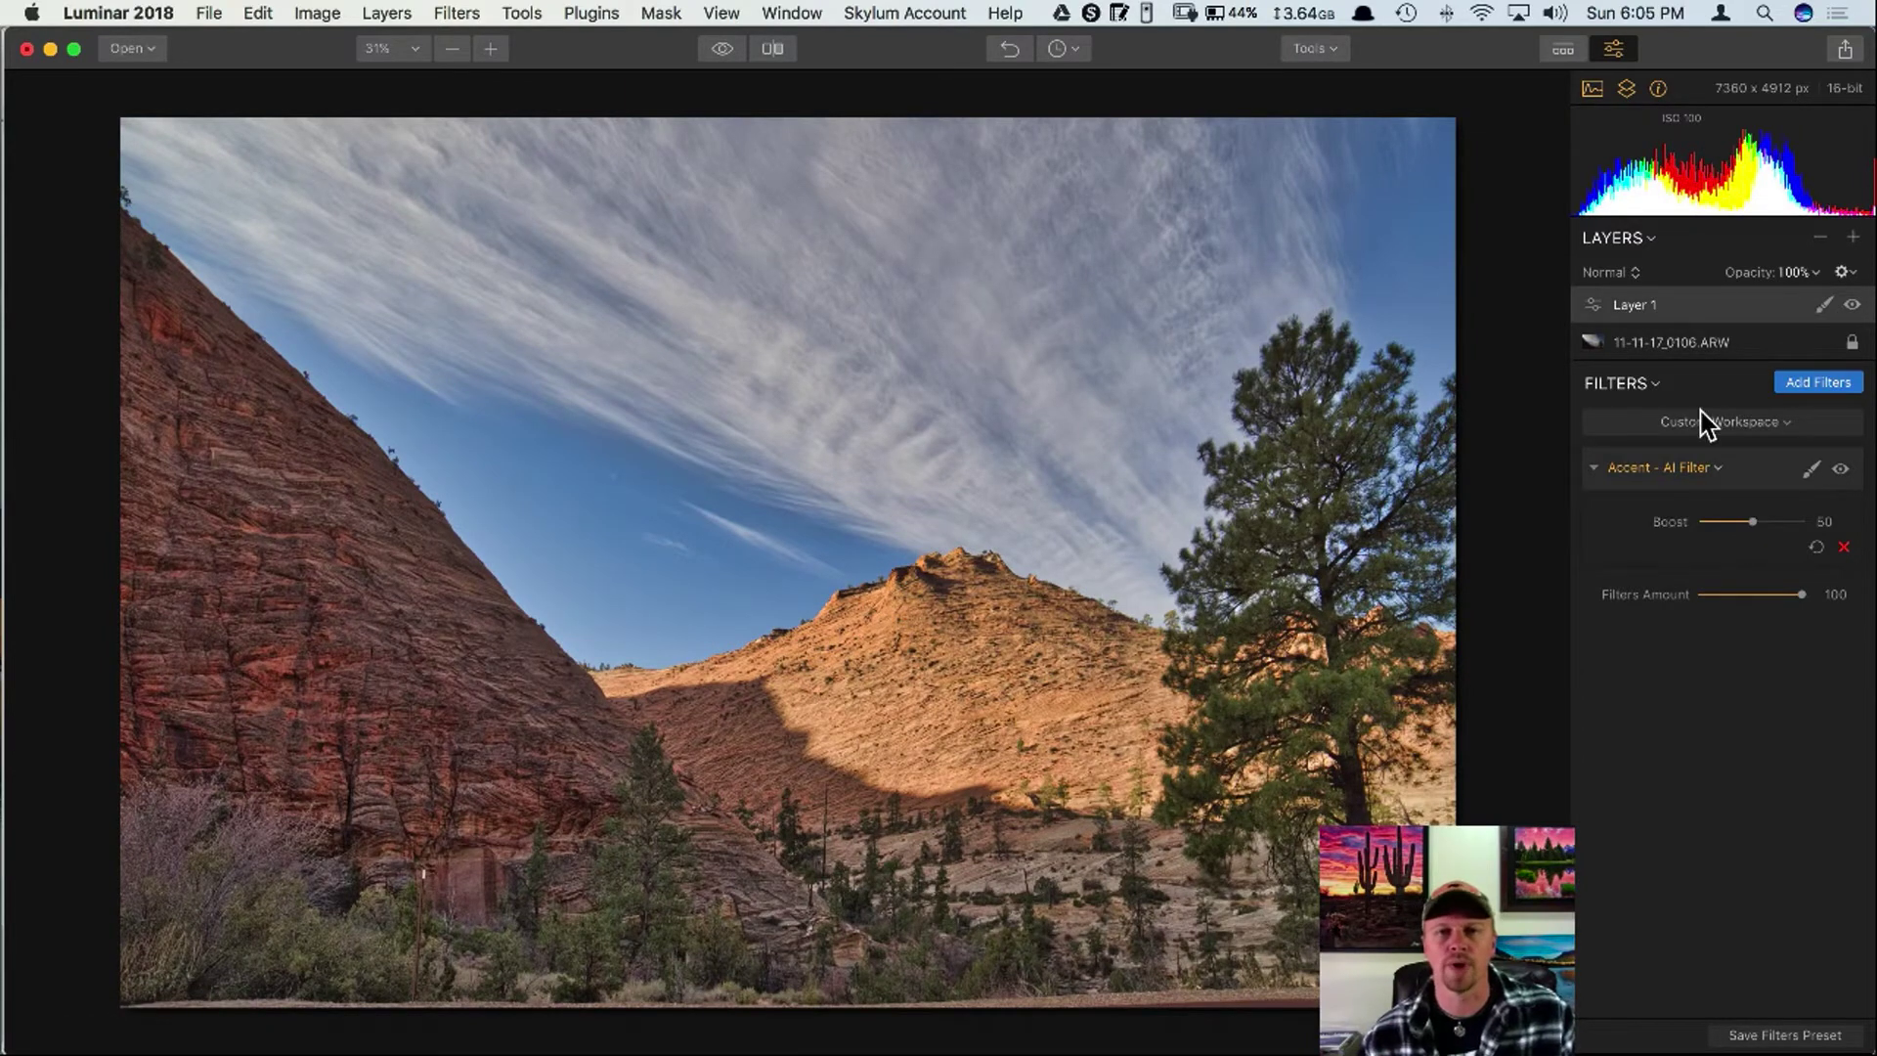
# Blend the Accent - AI Filter in Soft Light mode, with Boost at 23 and Filters Amount at 63.
pyautogui.click(1717, 469)
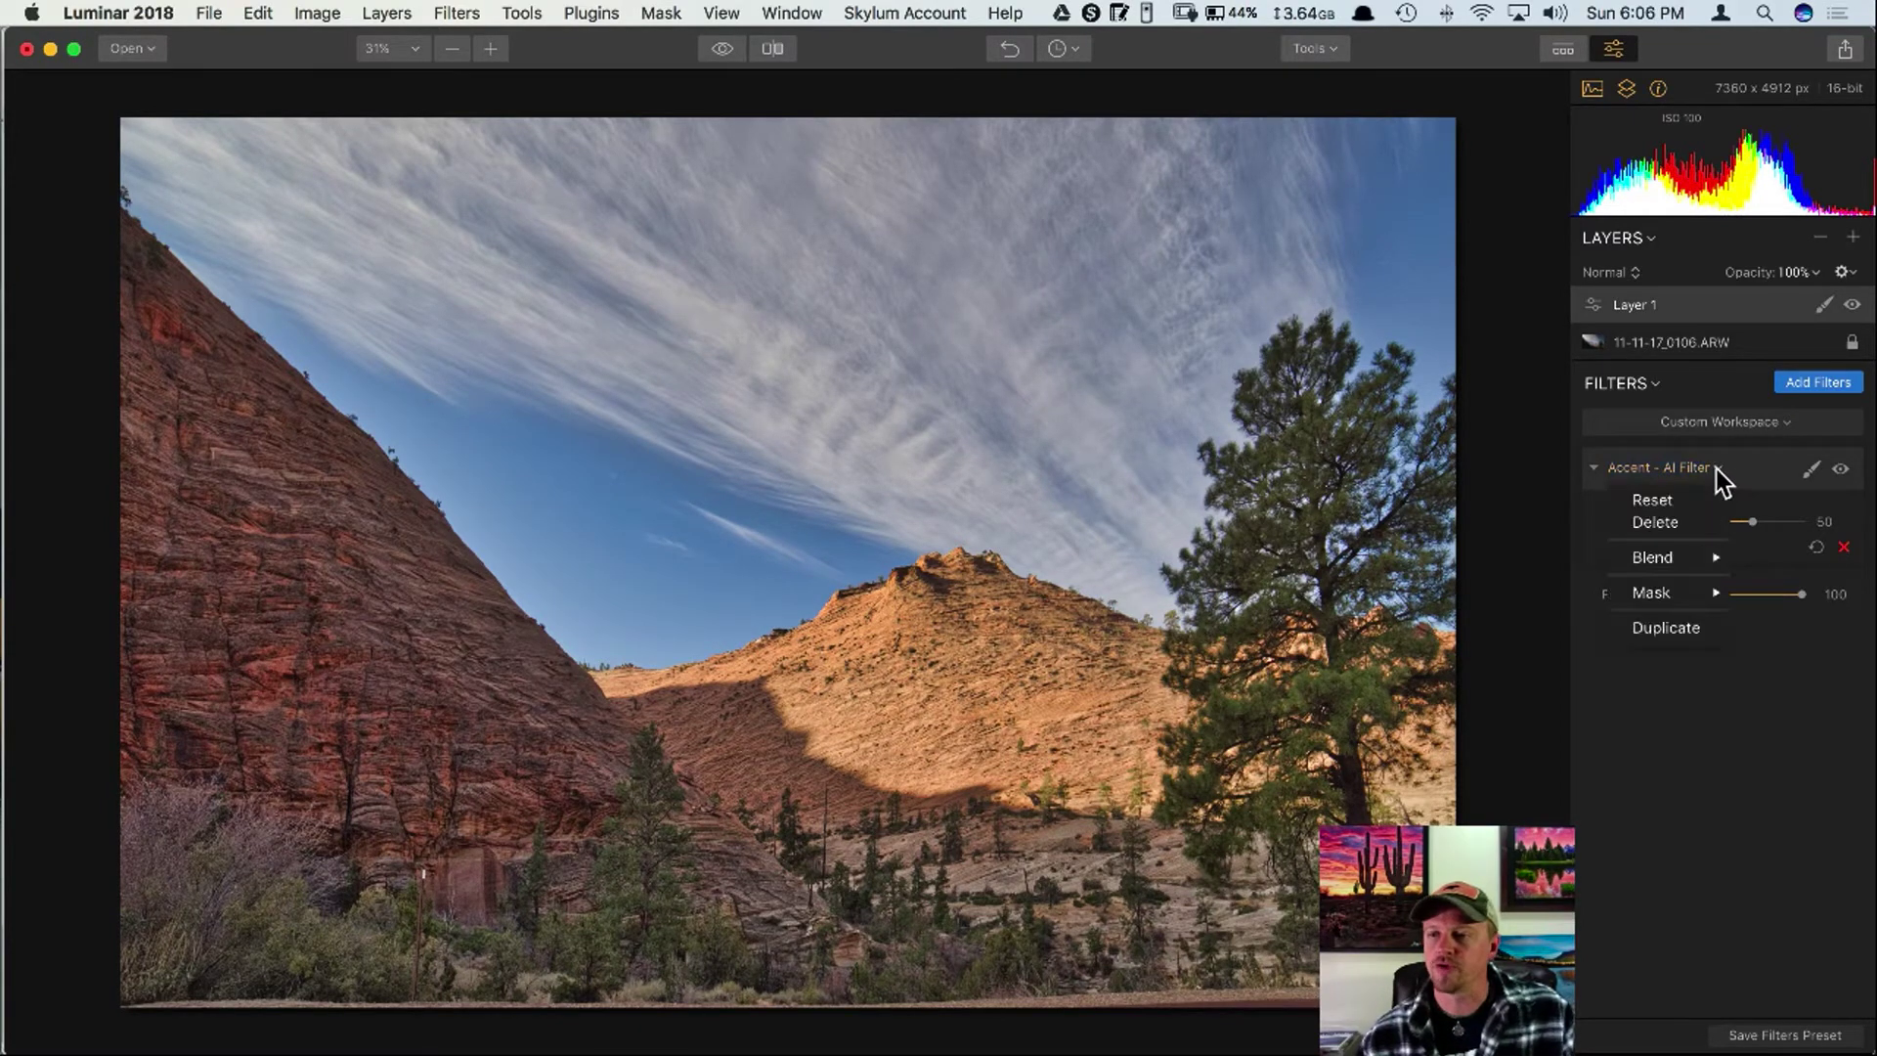
pyautogui.moveTo(1696, 559)
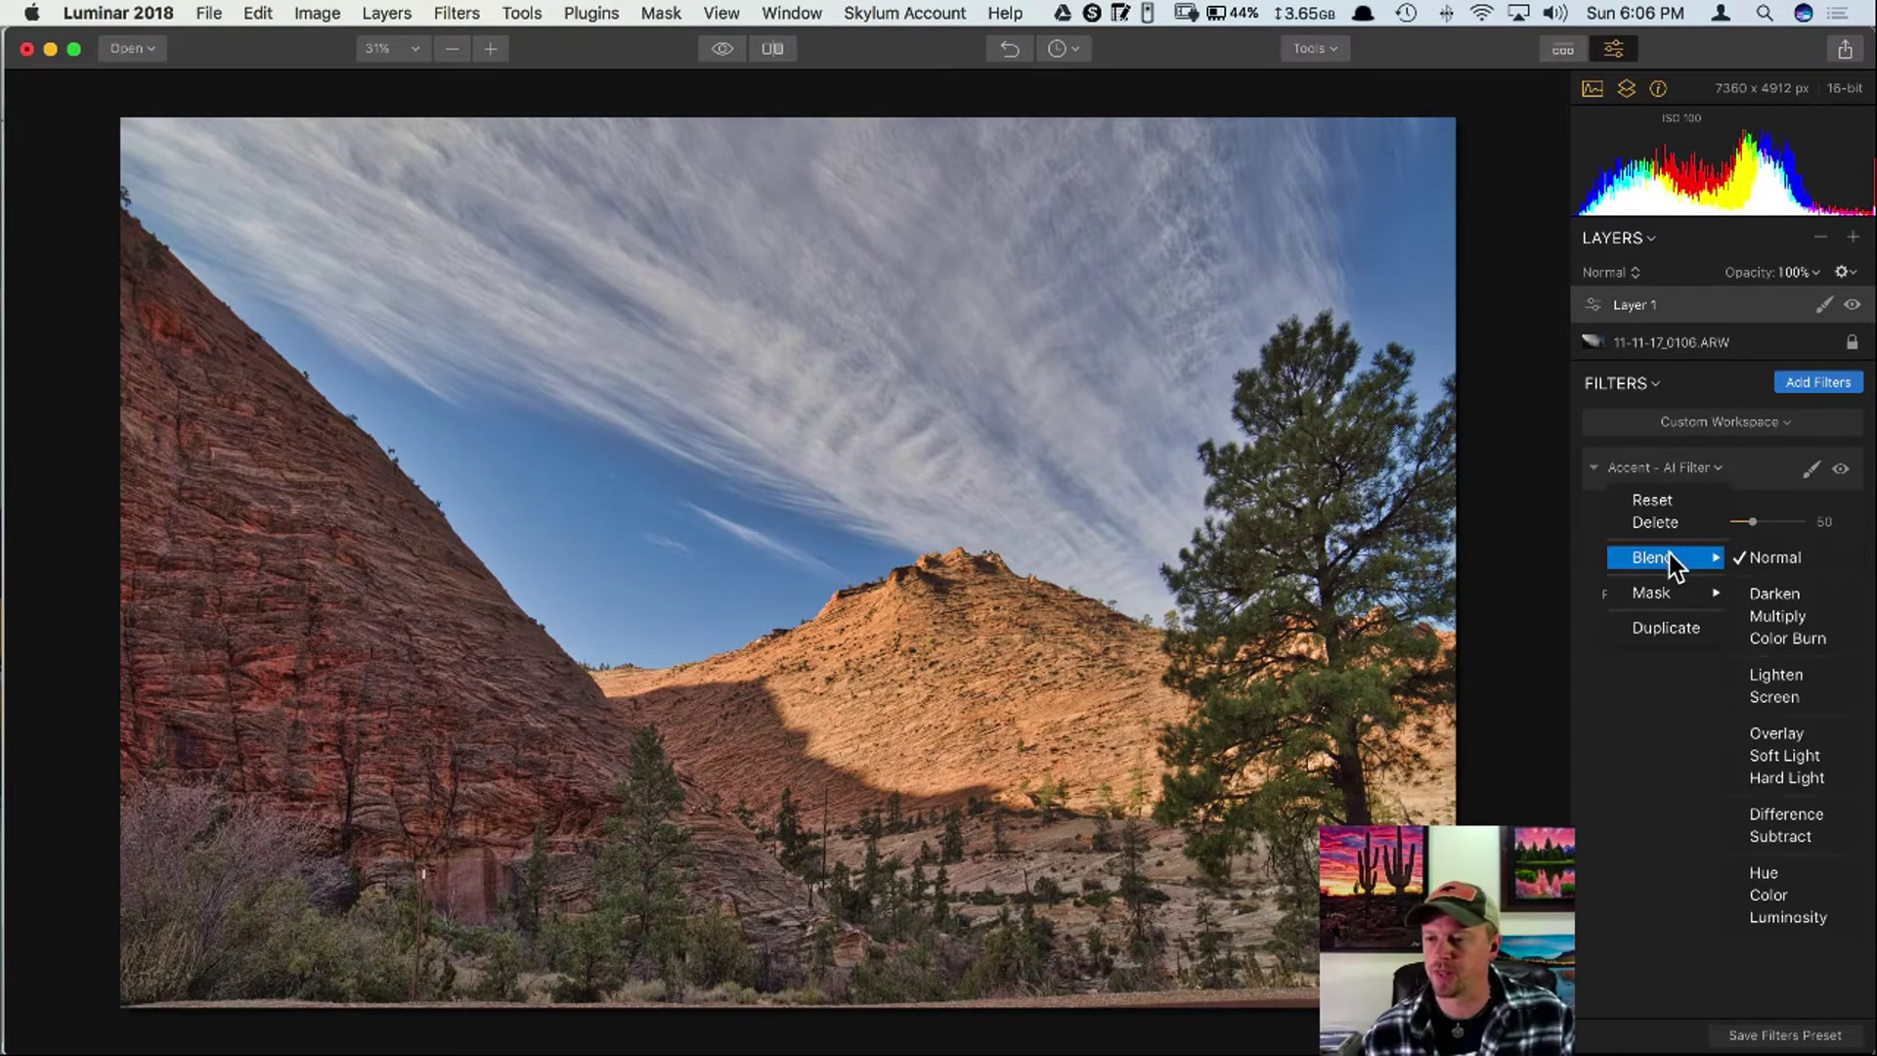
pyautogui.click(1773, 755)
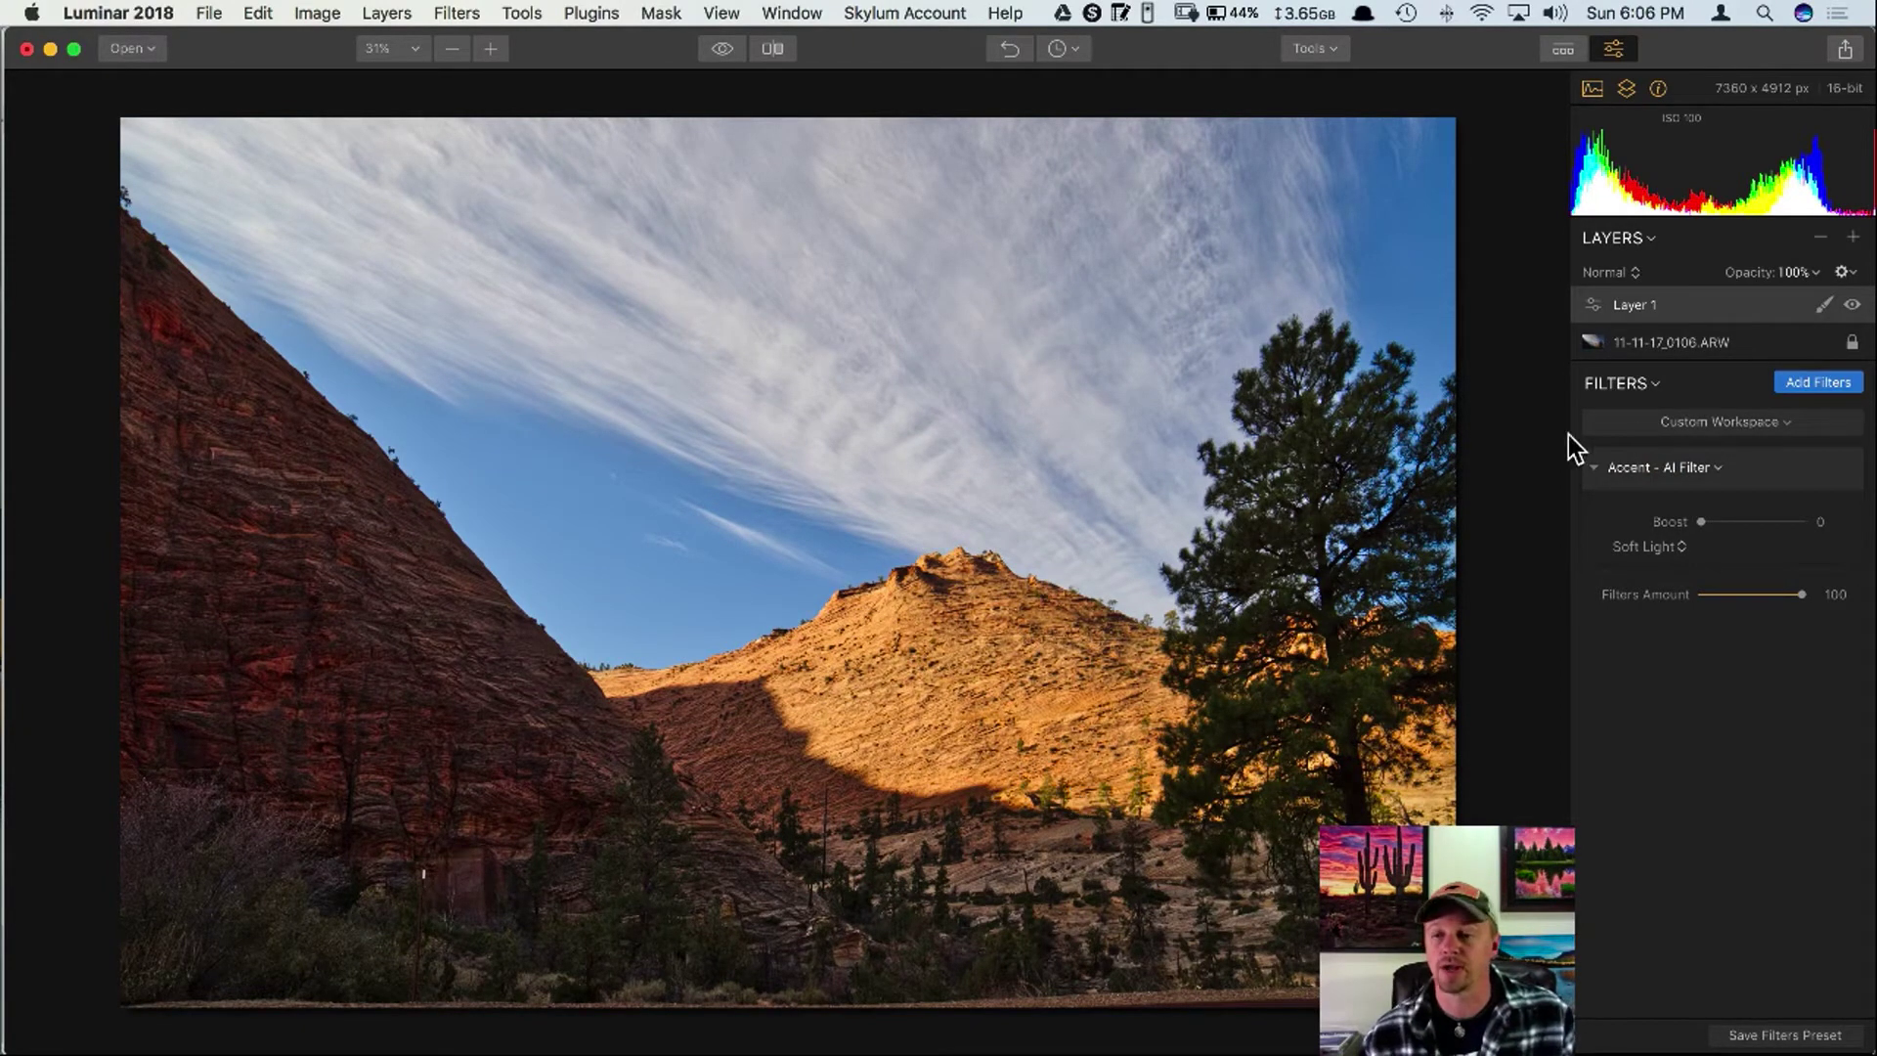
pyautogui.moveTo(1702, 522)
pyautogui.mouseDown()
pyautogui.moveTo(1780, 524)
pyautogui.moveTo(1692, 518)
pyautogui.moveTo(1724, 521)
pyautogui.mouseUp()
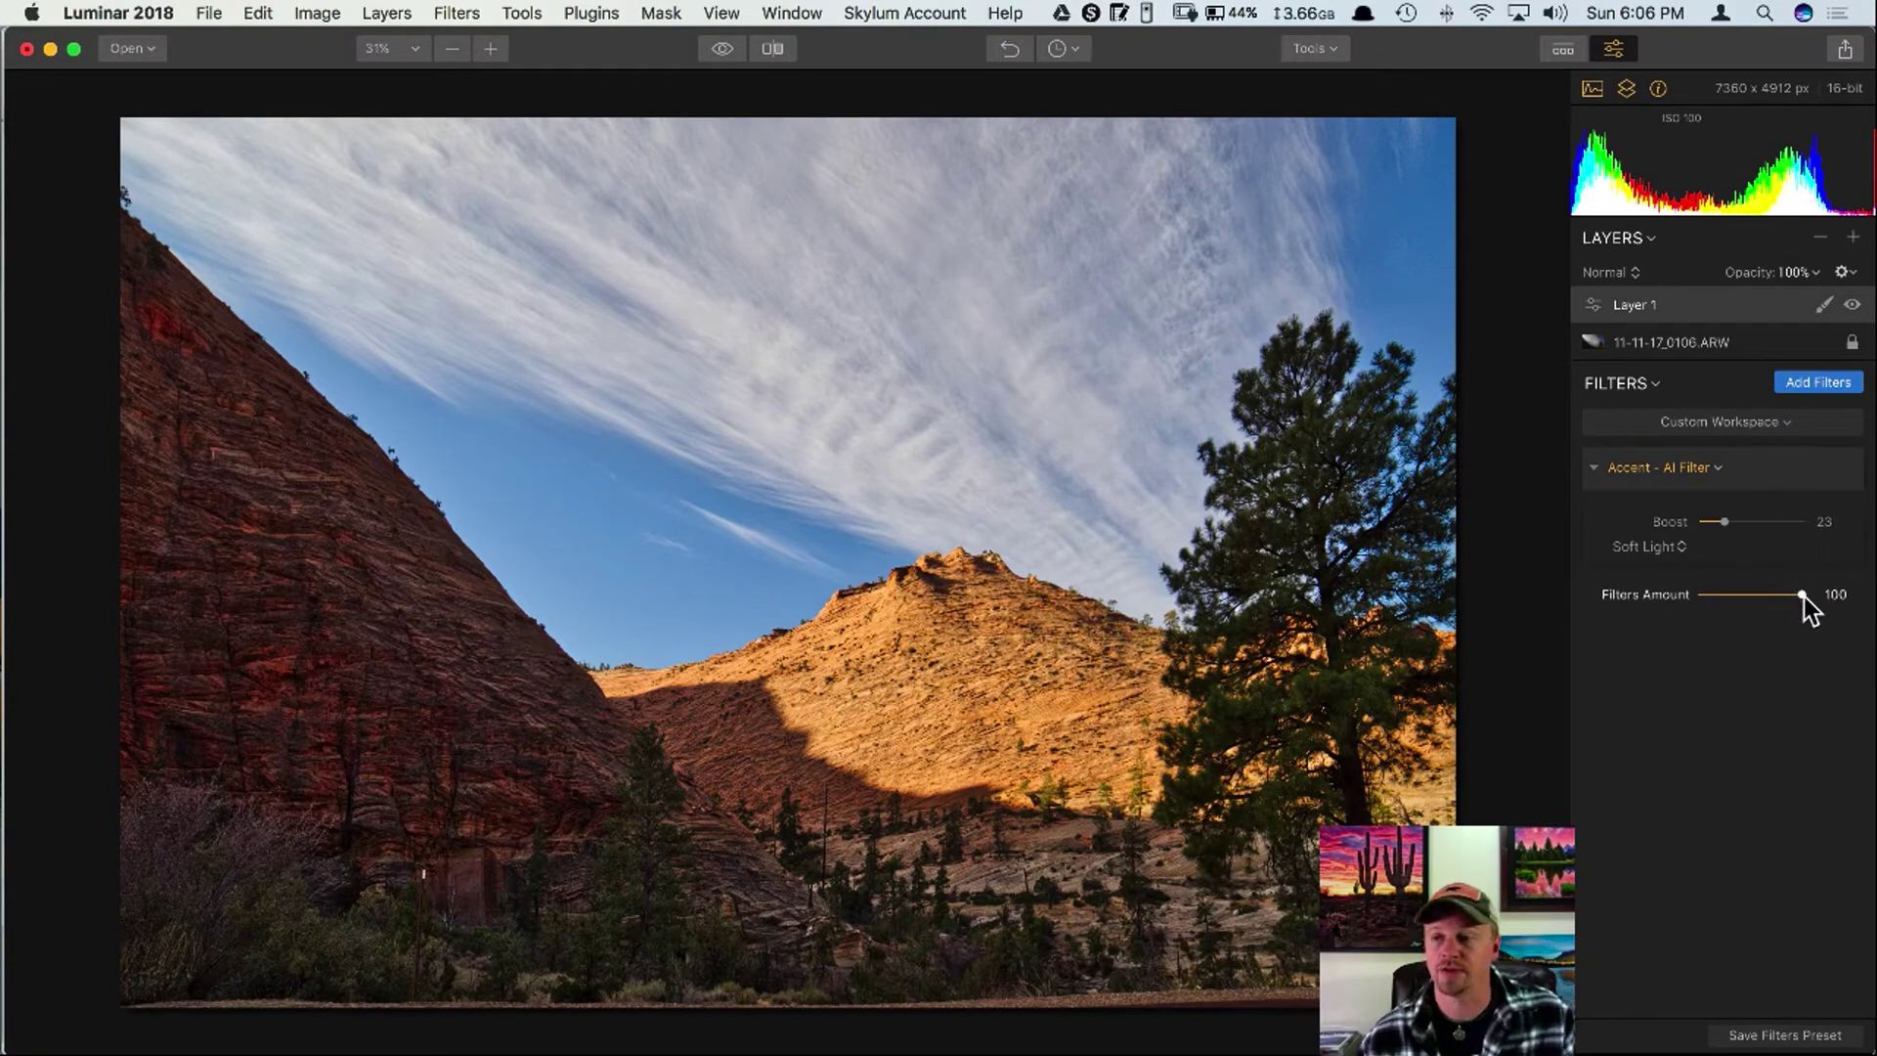
pyautogui.moveTo(1801, 595); pyautogui.dragTo(1764, 594)
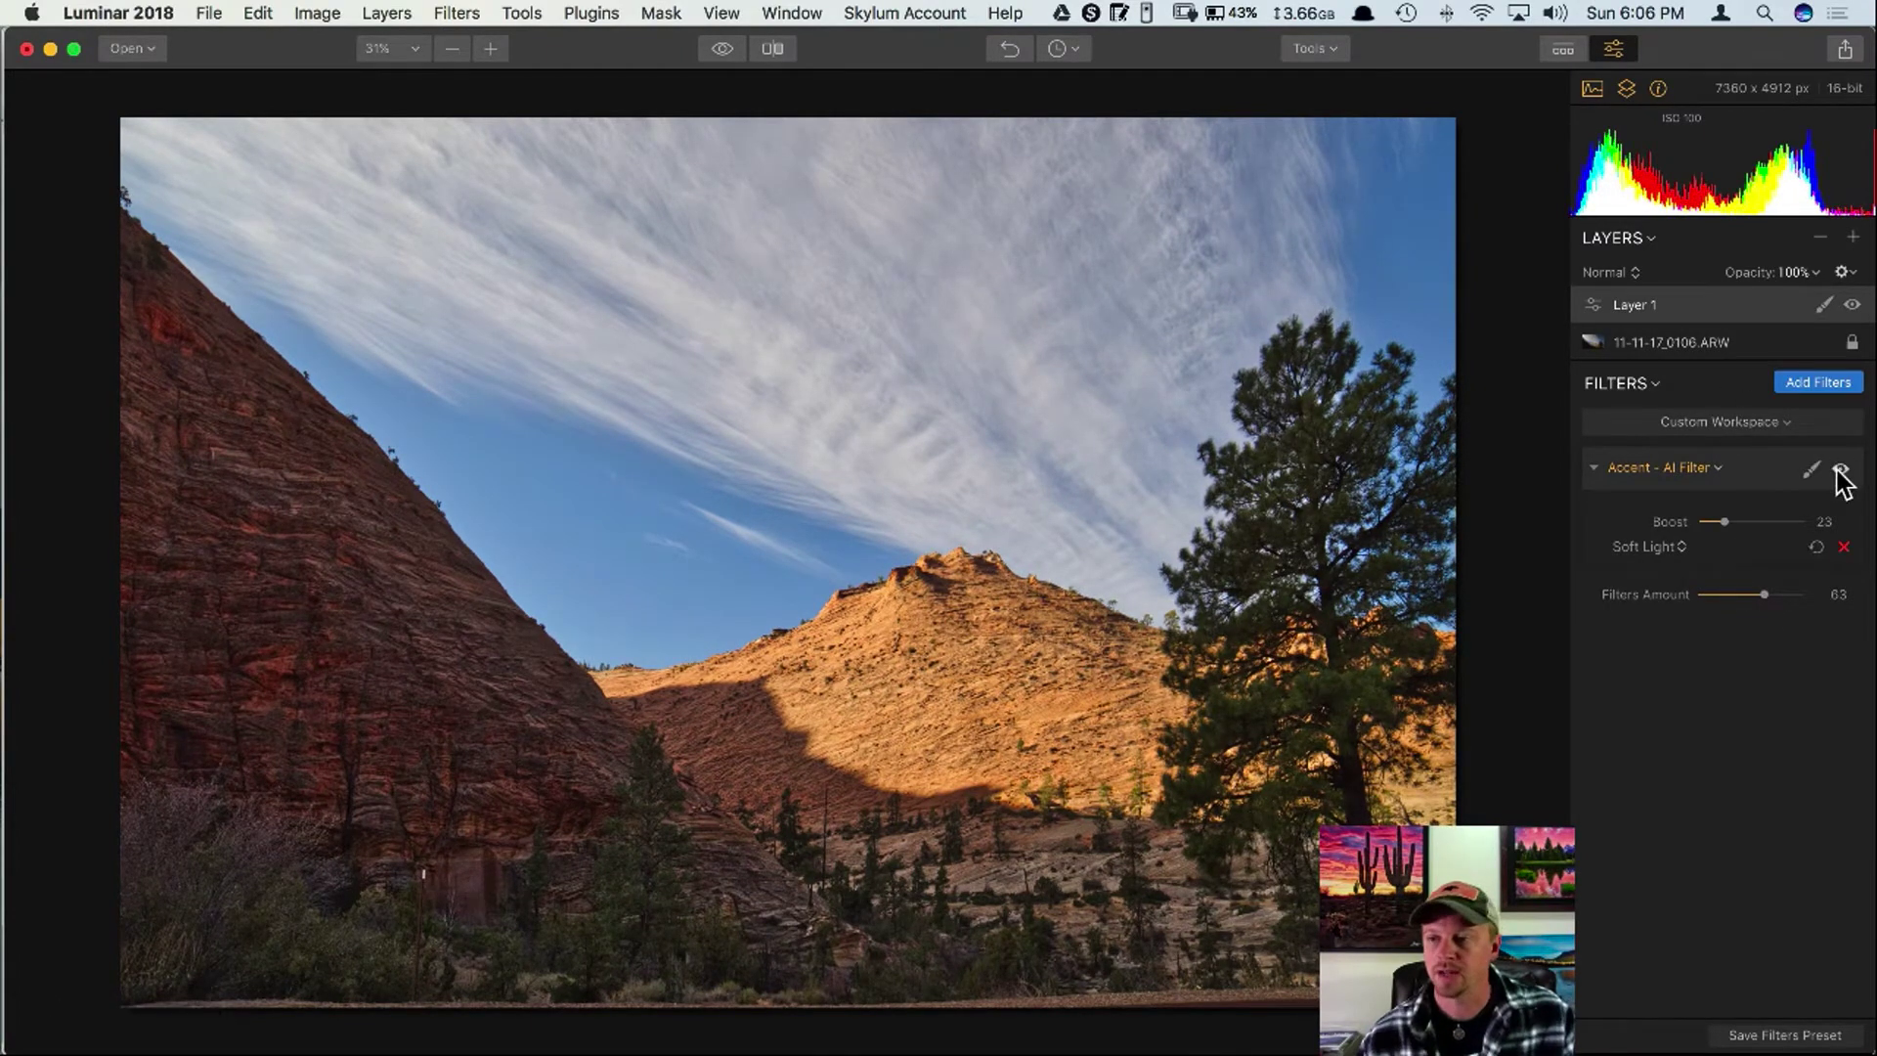
# Compare the photo with the Accent - AI Filter off and on, and with its blend mode at Normal and at Soft Light.
pyautogui.click(1842, 473)
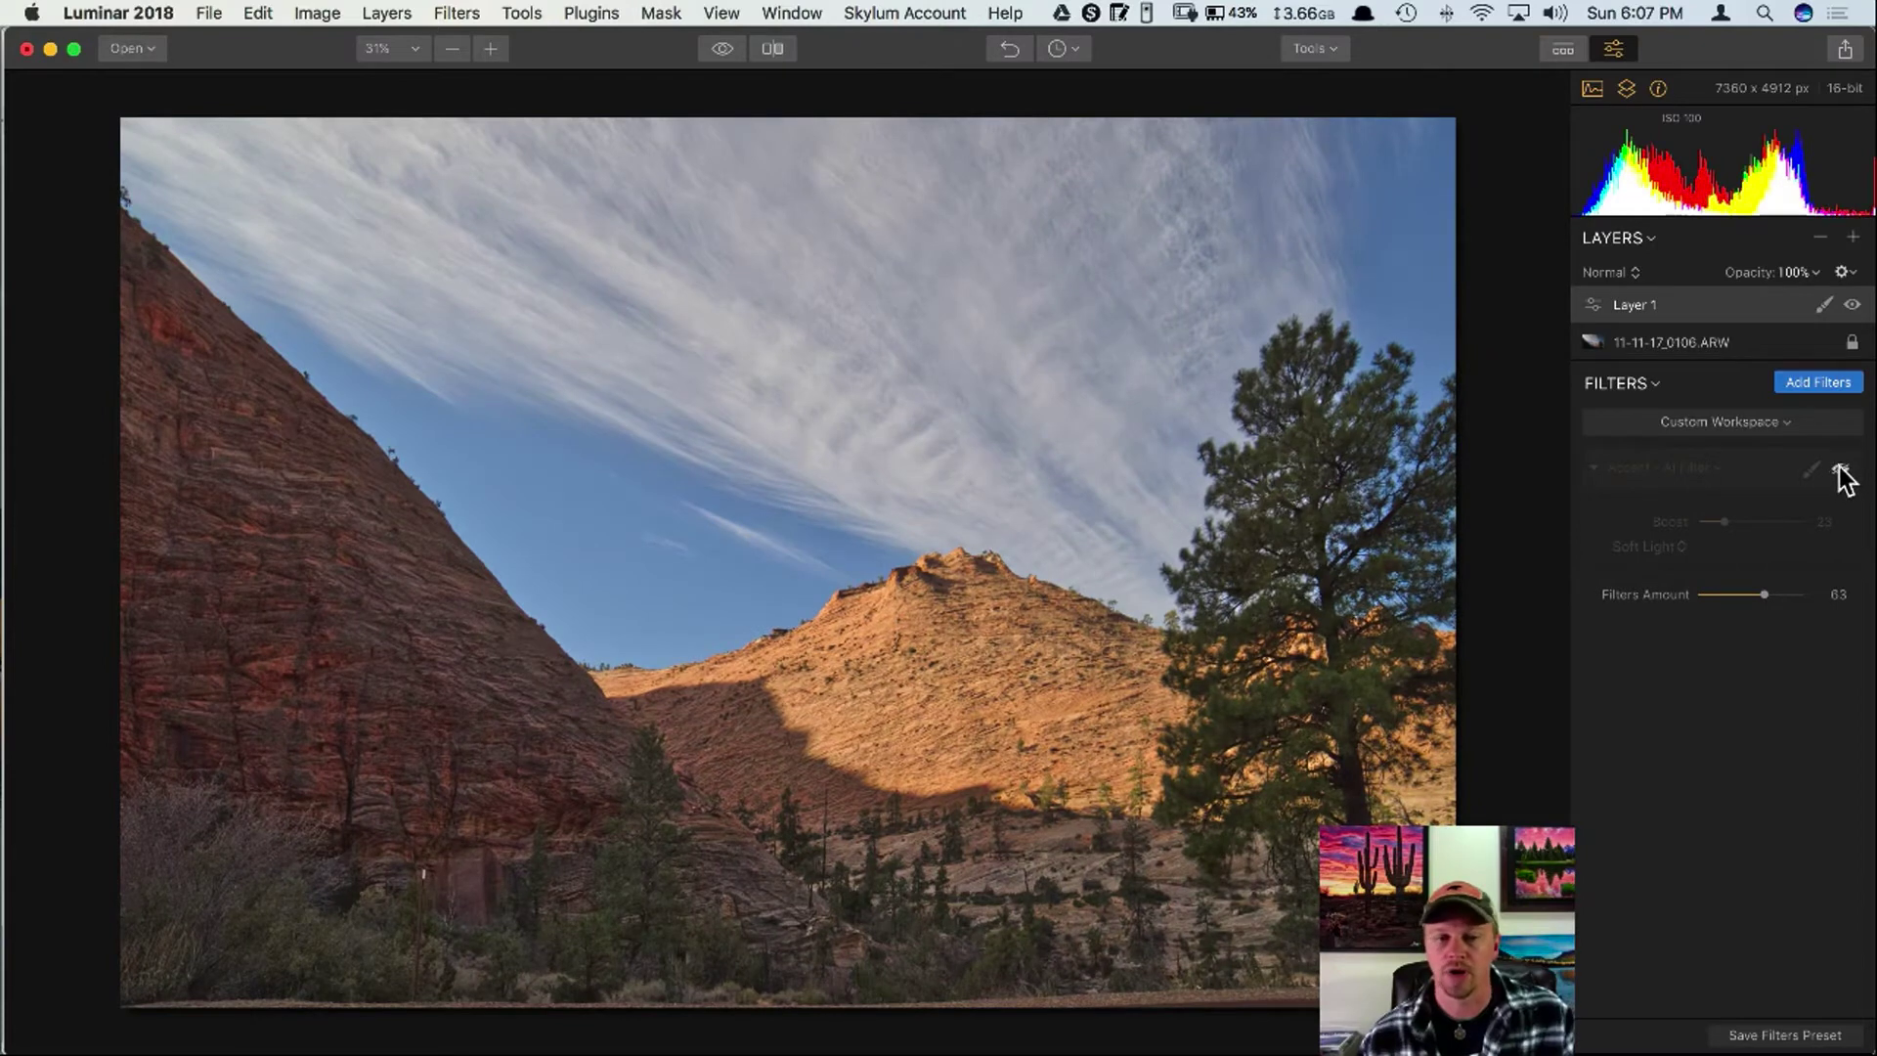
pyautogui.click(1841, 472)
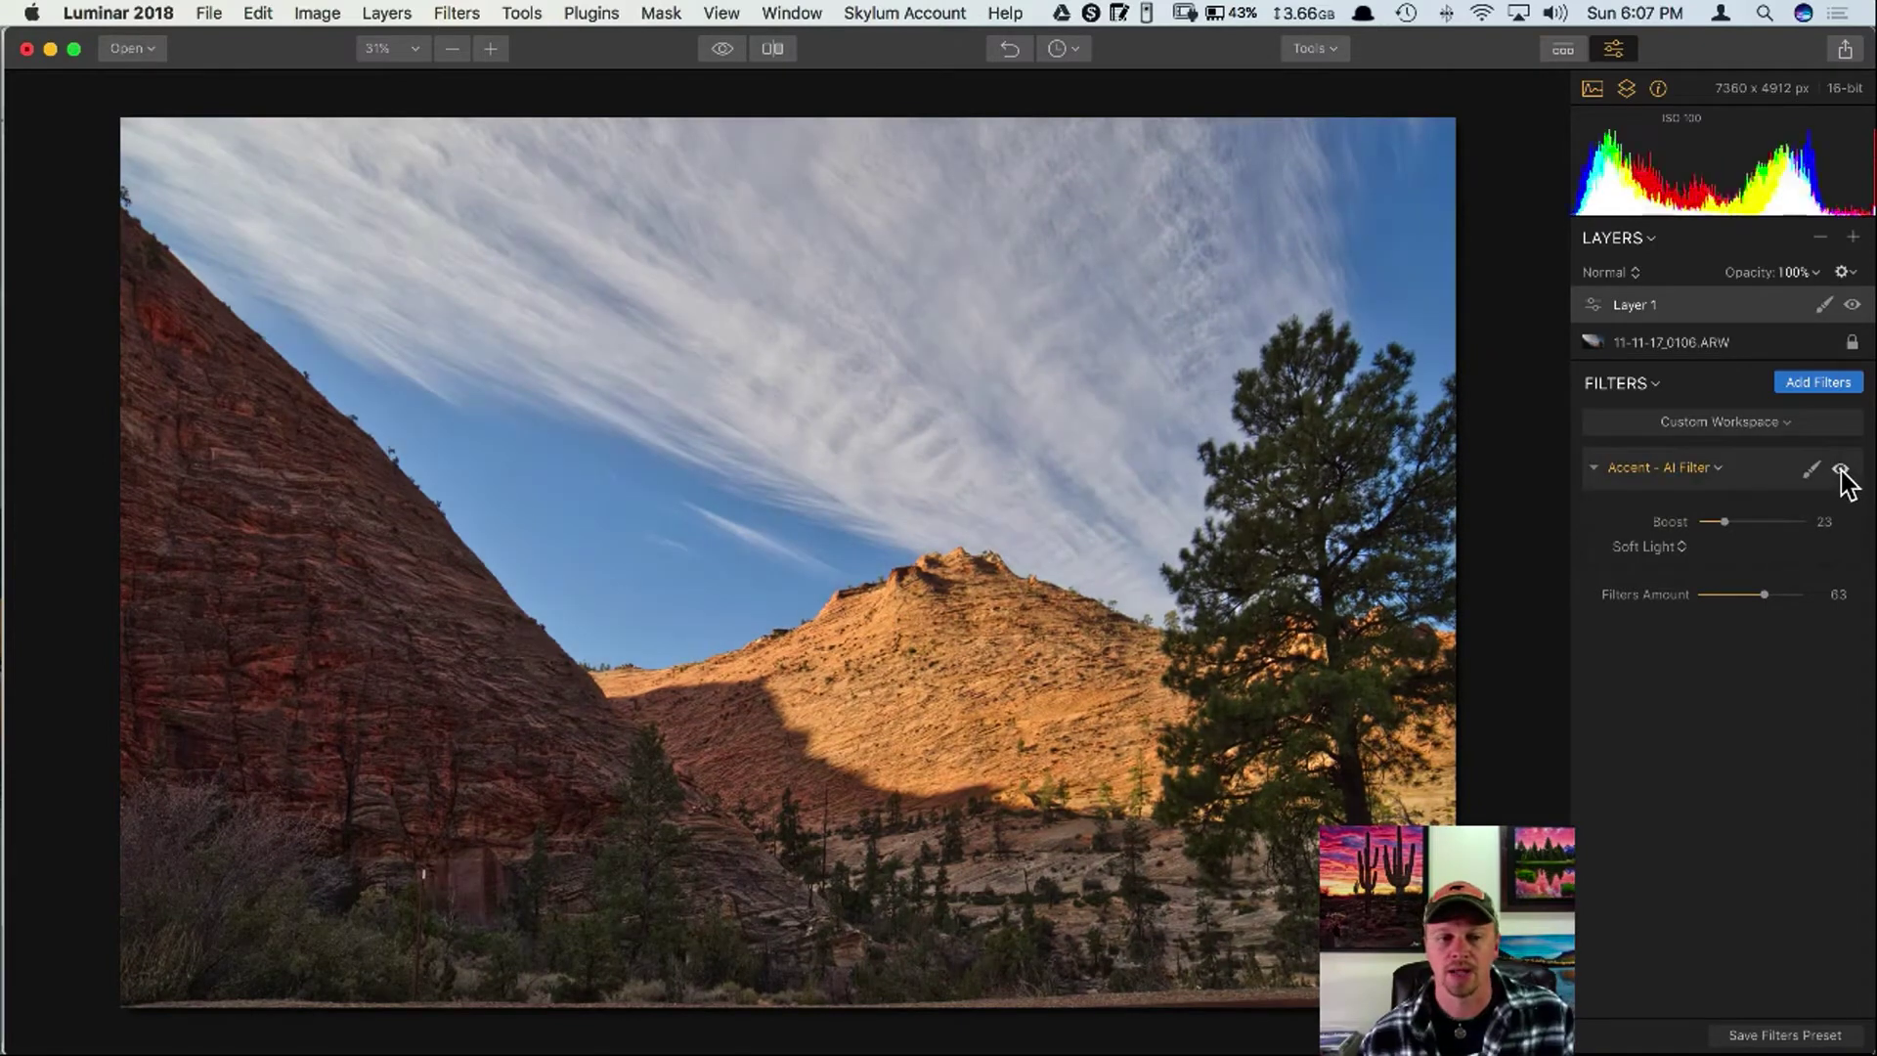
pyautogui.click(1680, 547)
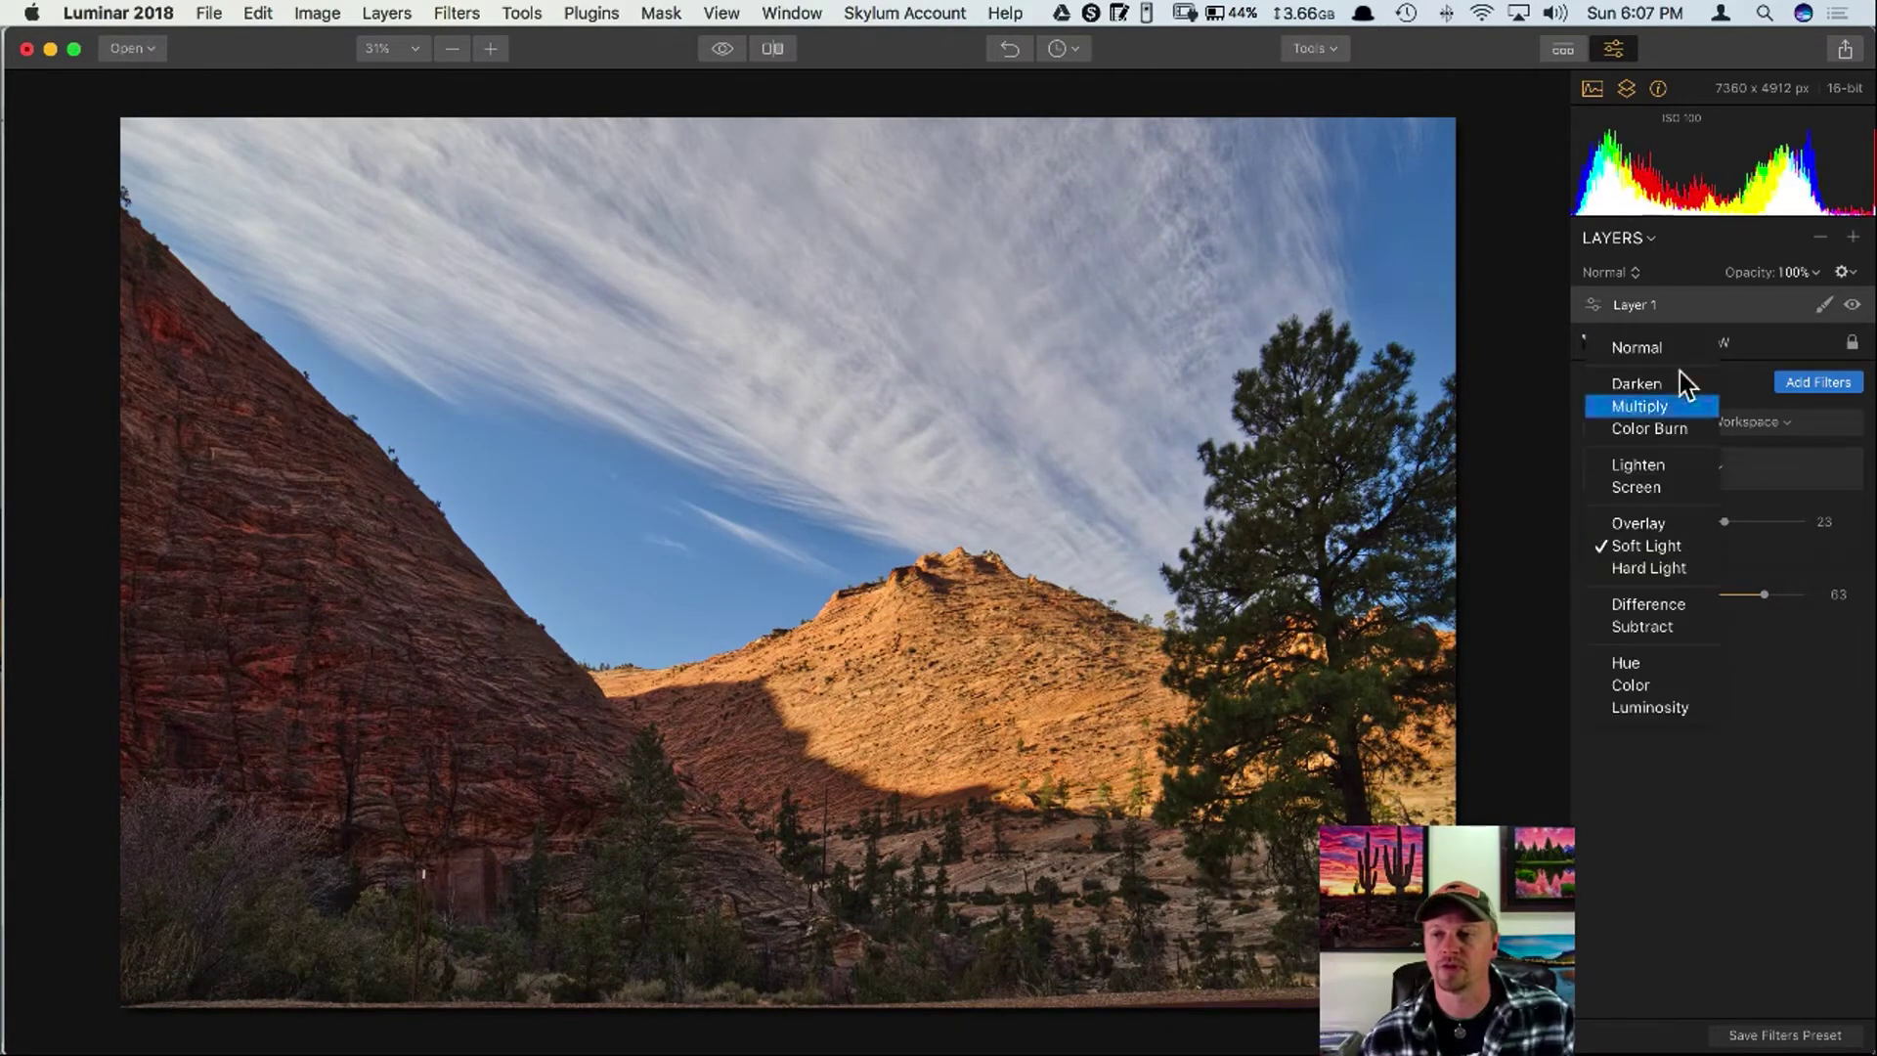
pyautogui.click(1651, 354)
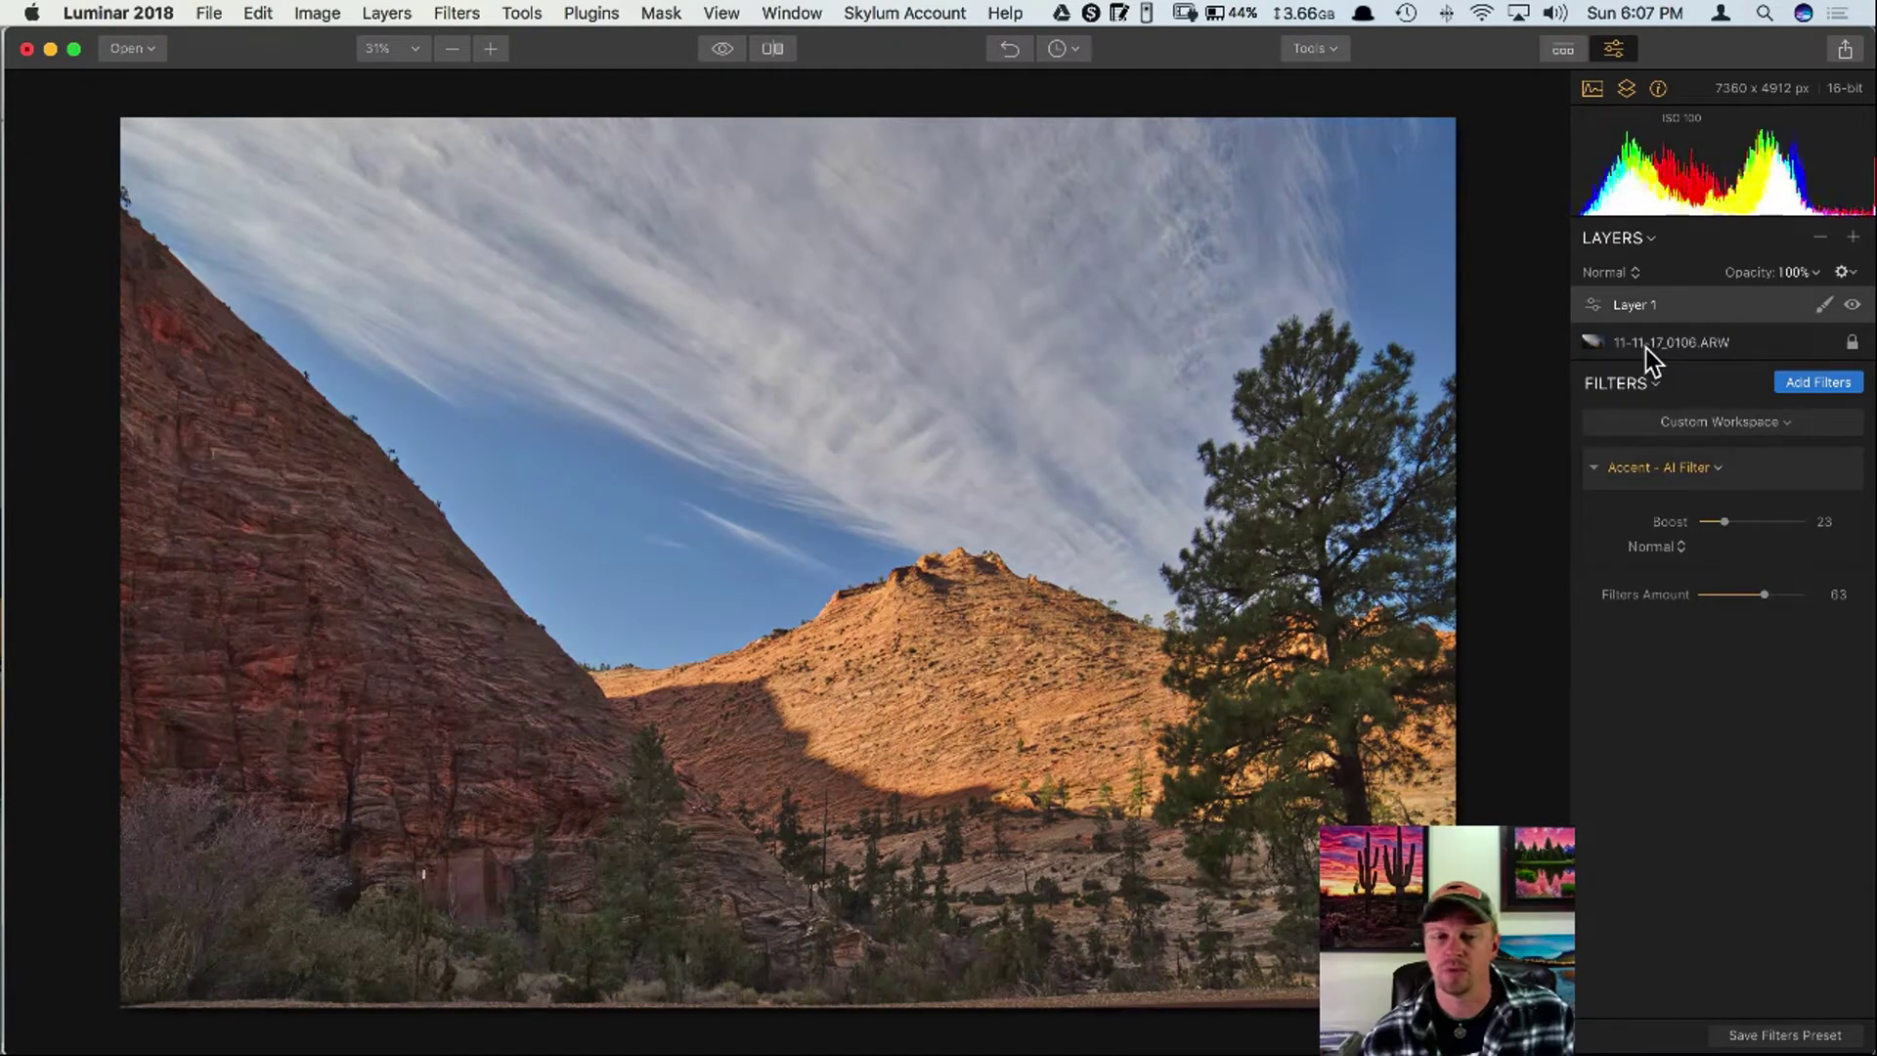
pyautogui.click(1680, 547)
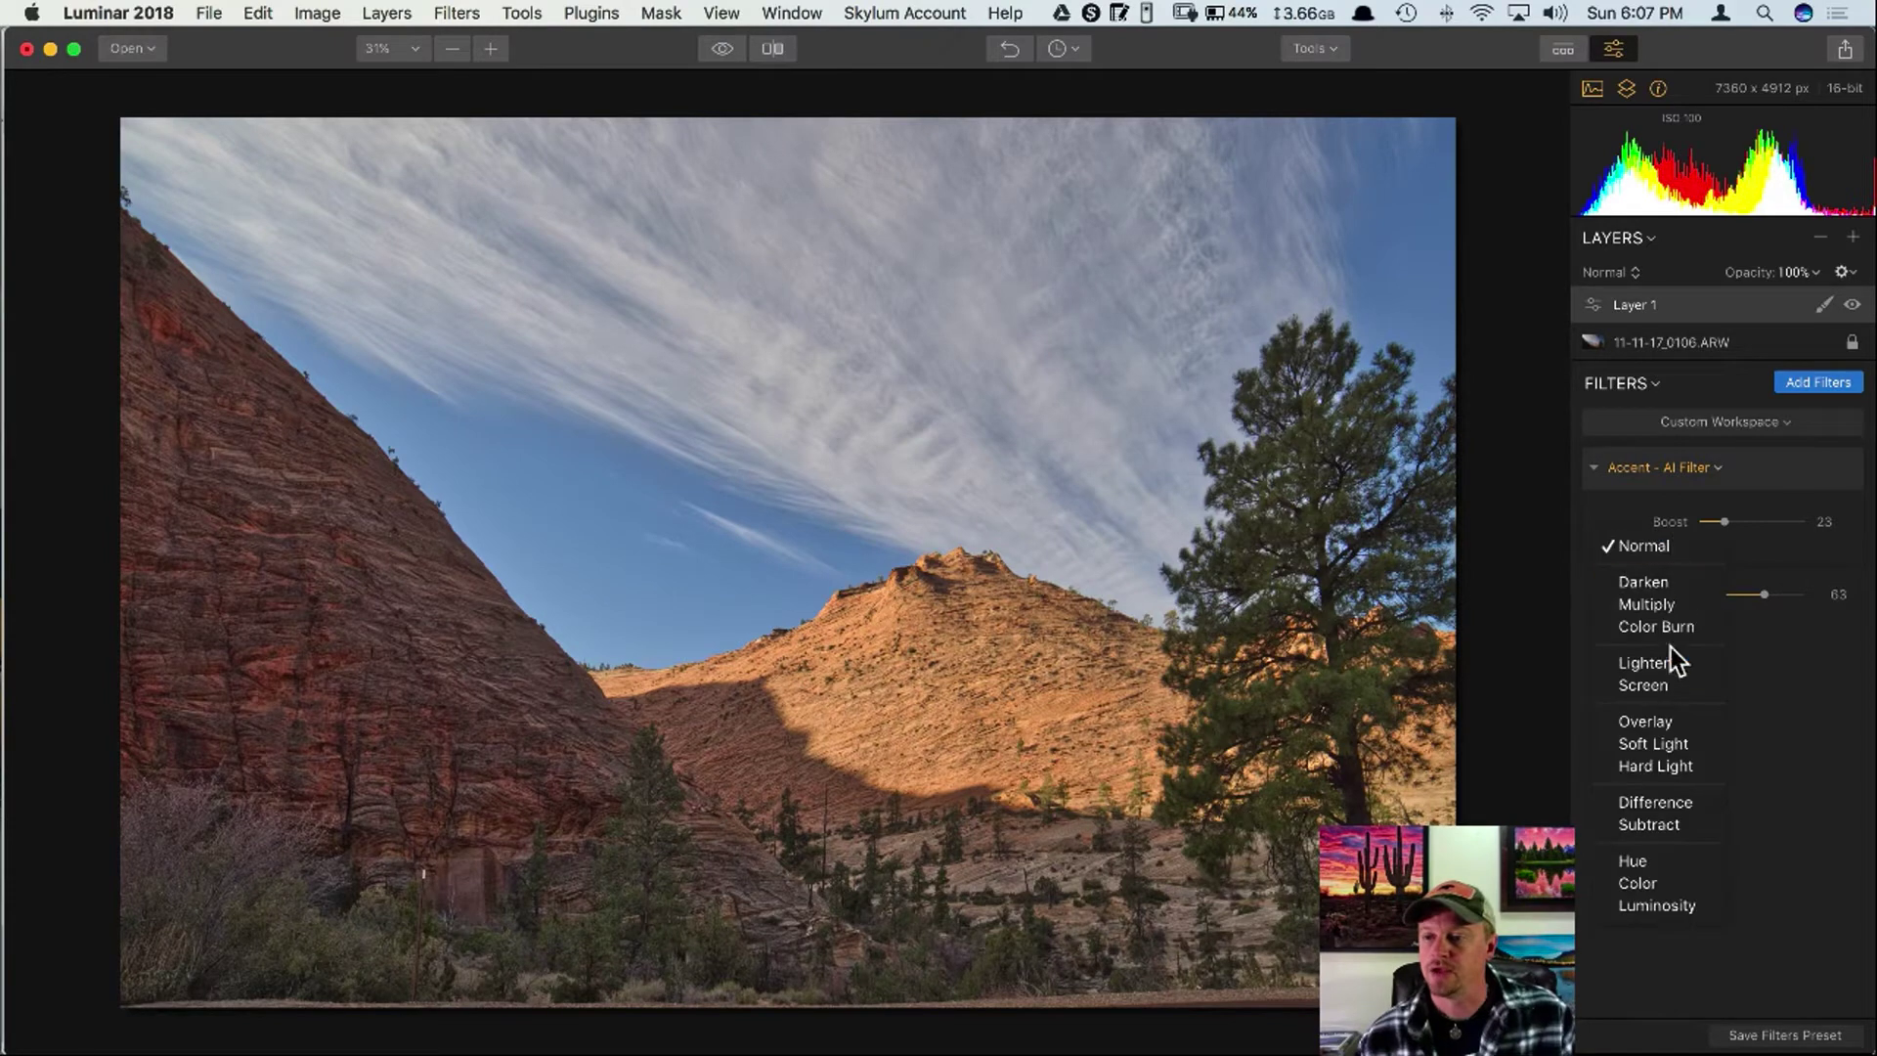
pyautogui.click(1680, 744)
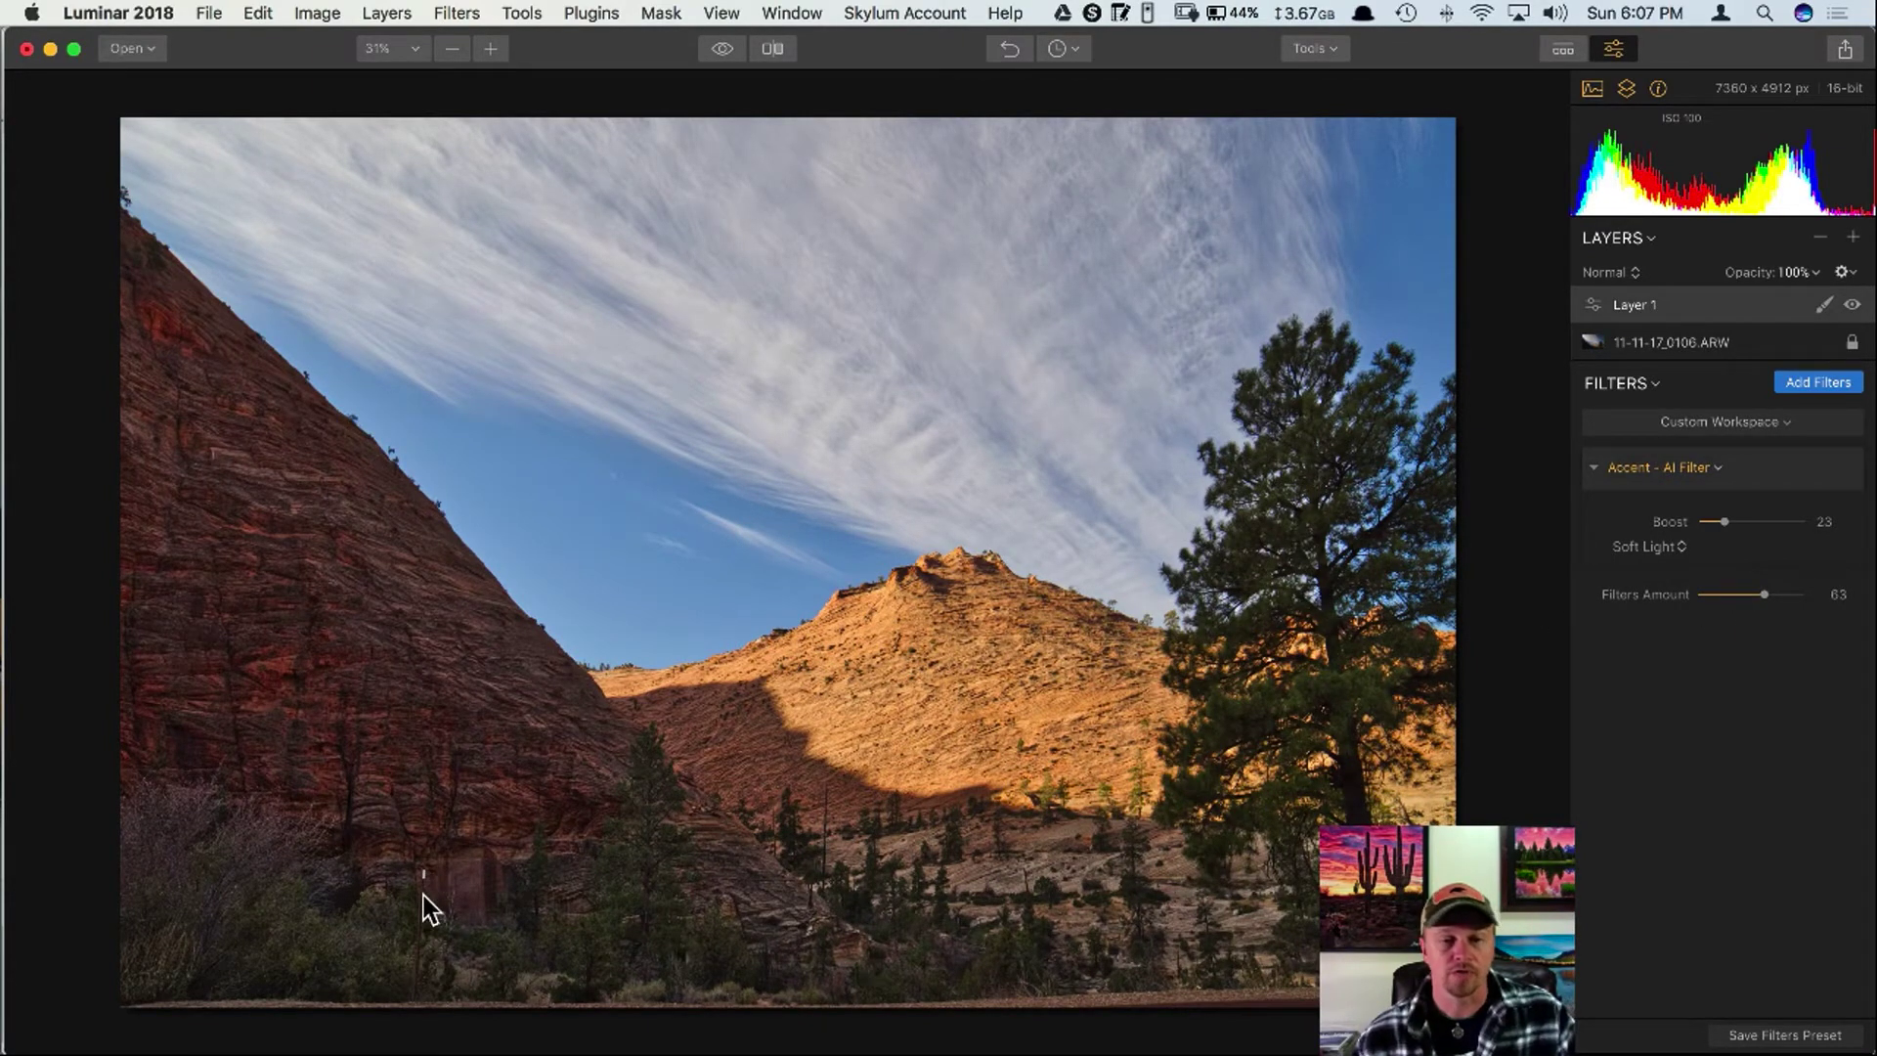
pyautogui.click(1335, 48)
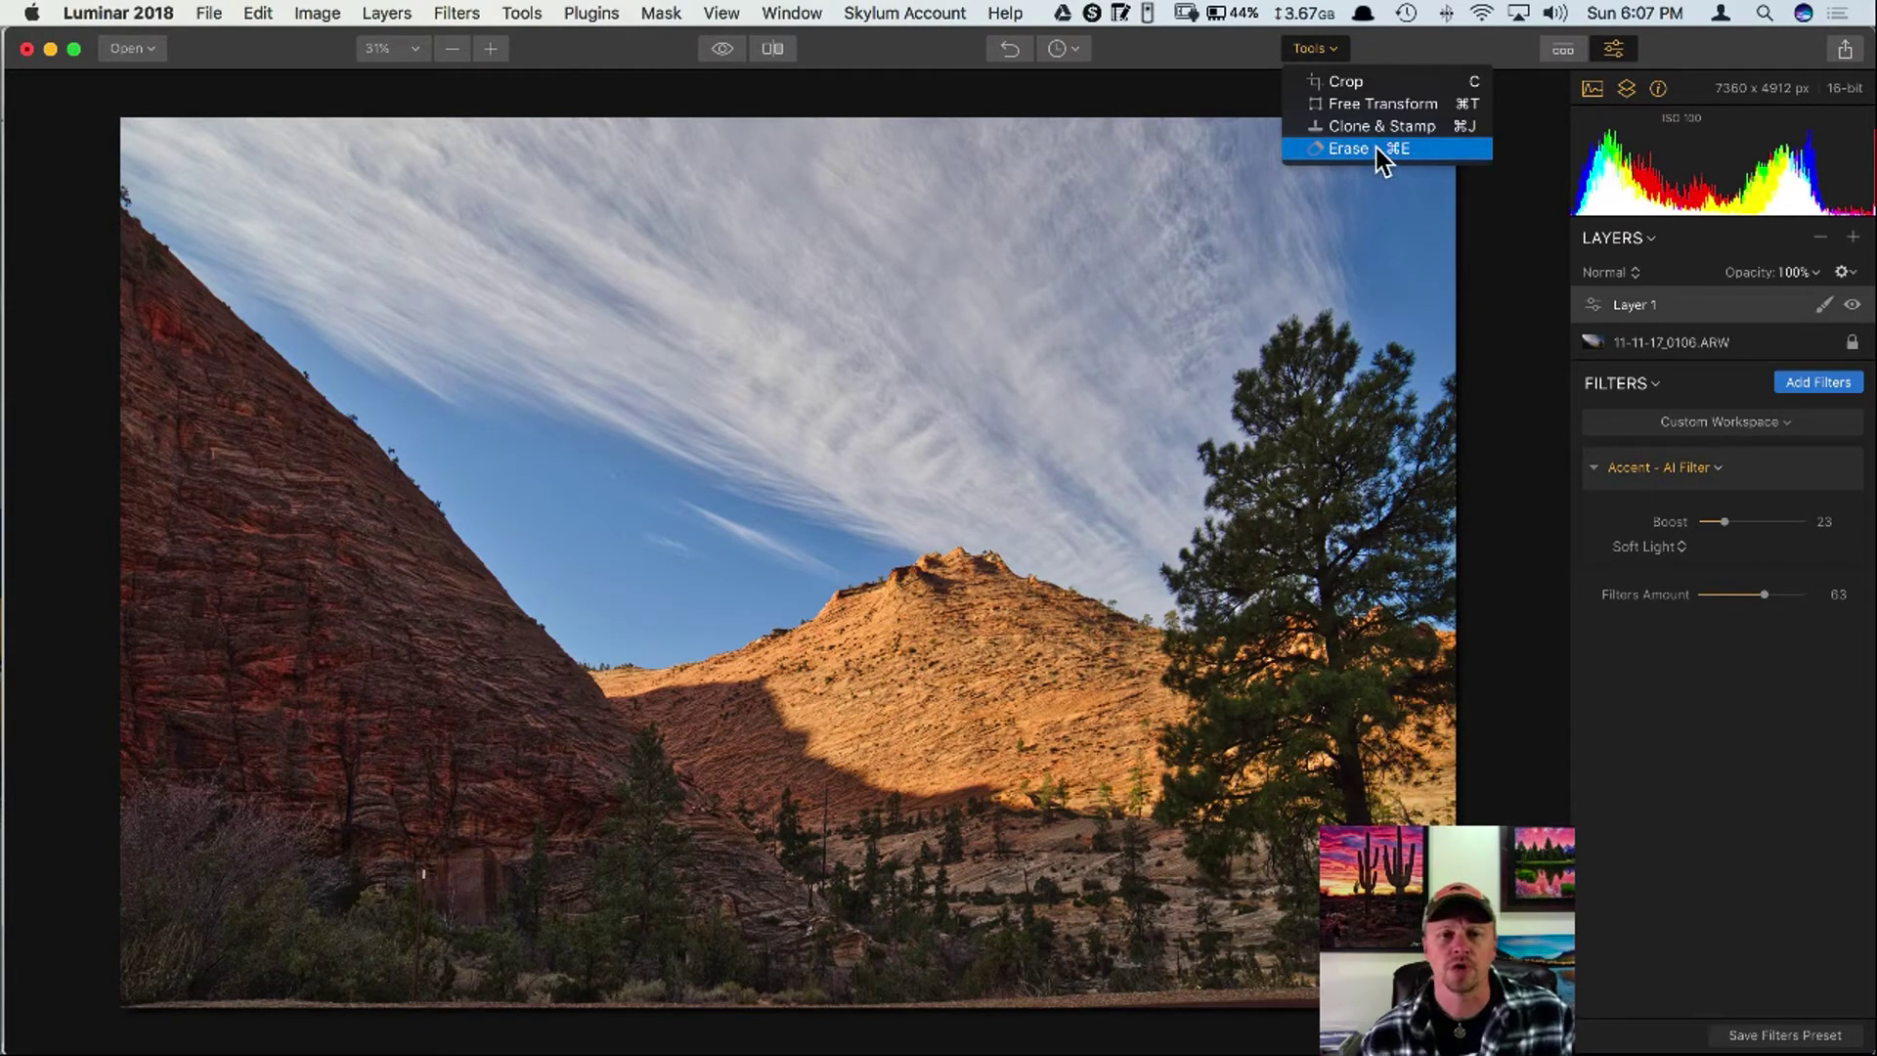
pyautogui.click(1699, 707)
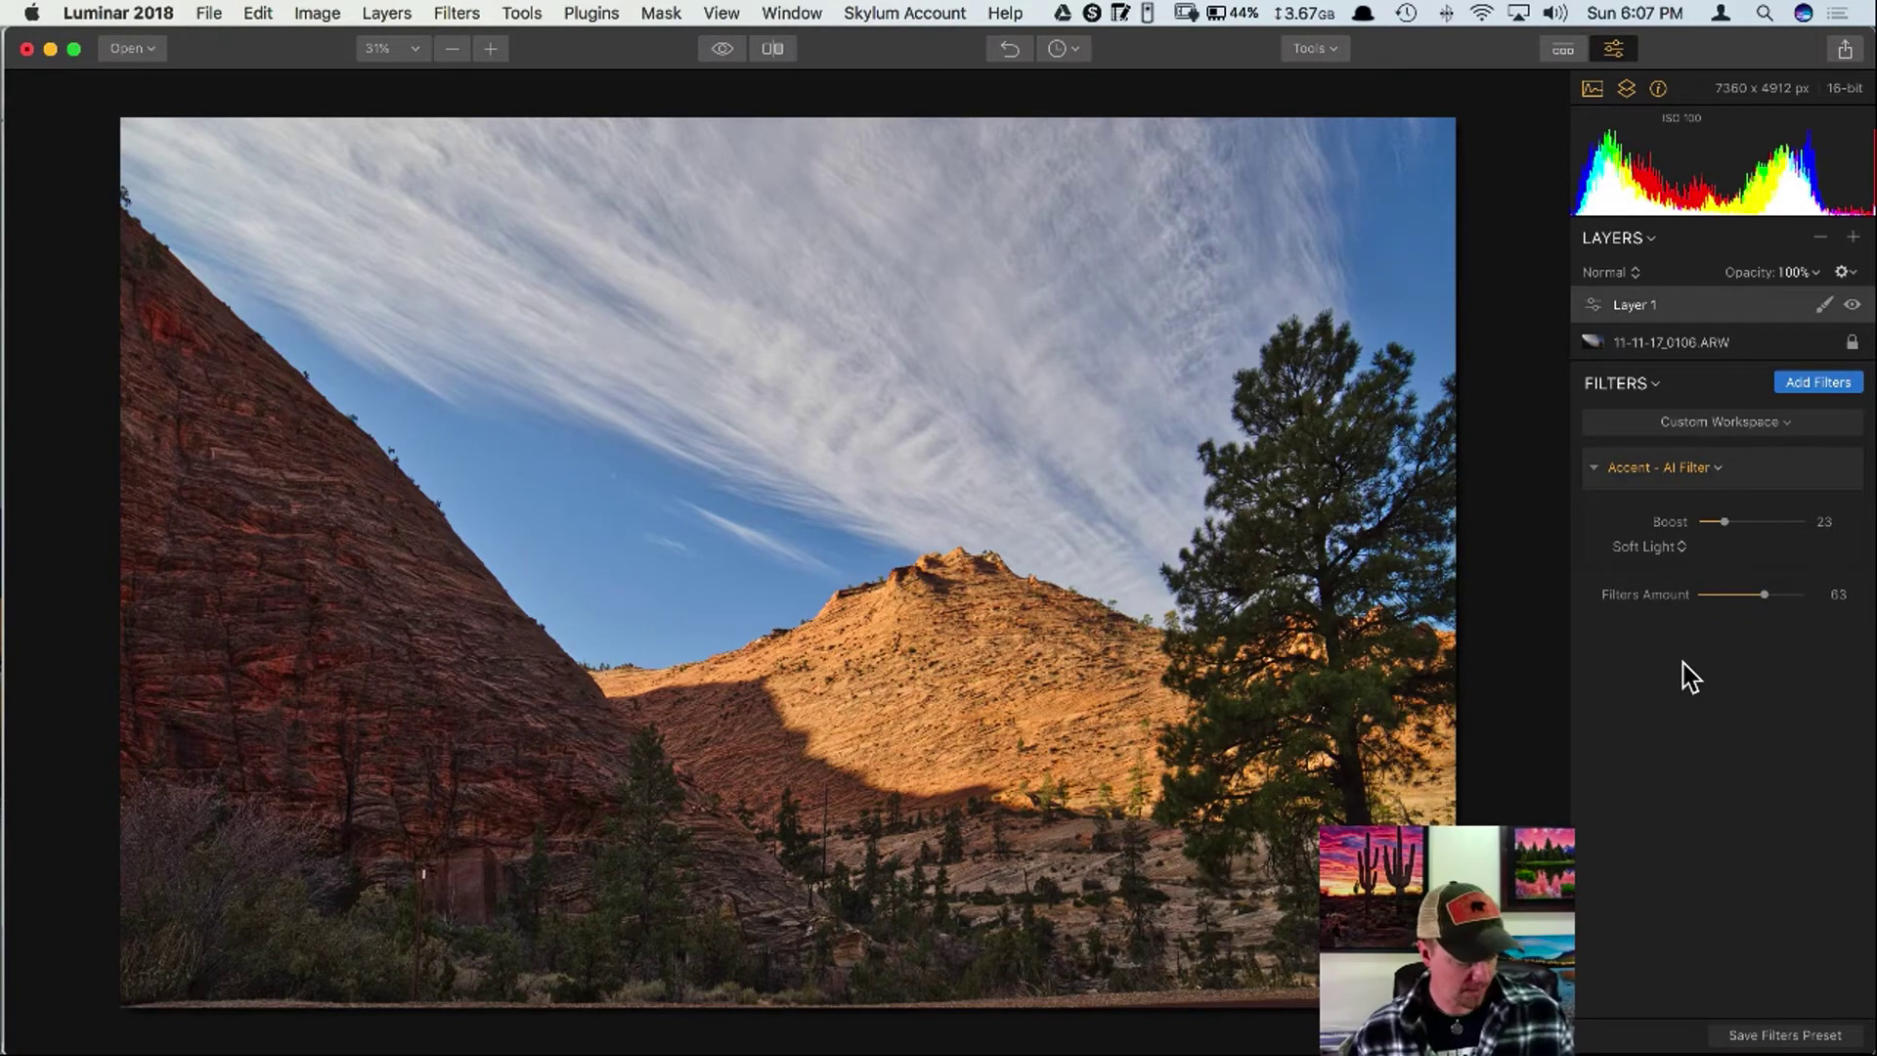
# Close the desert photo without saving it, and open 11-10-17_0093.ARW from Finder's Luminar Favorite Things folder in Luminar 2018.
pyautogui.press('super+w')
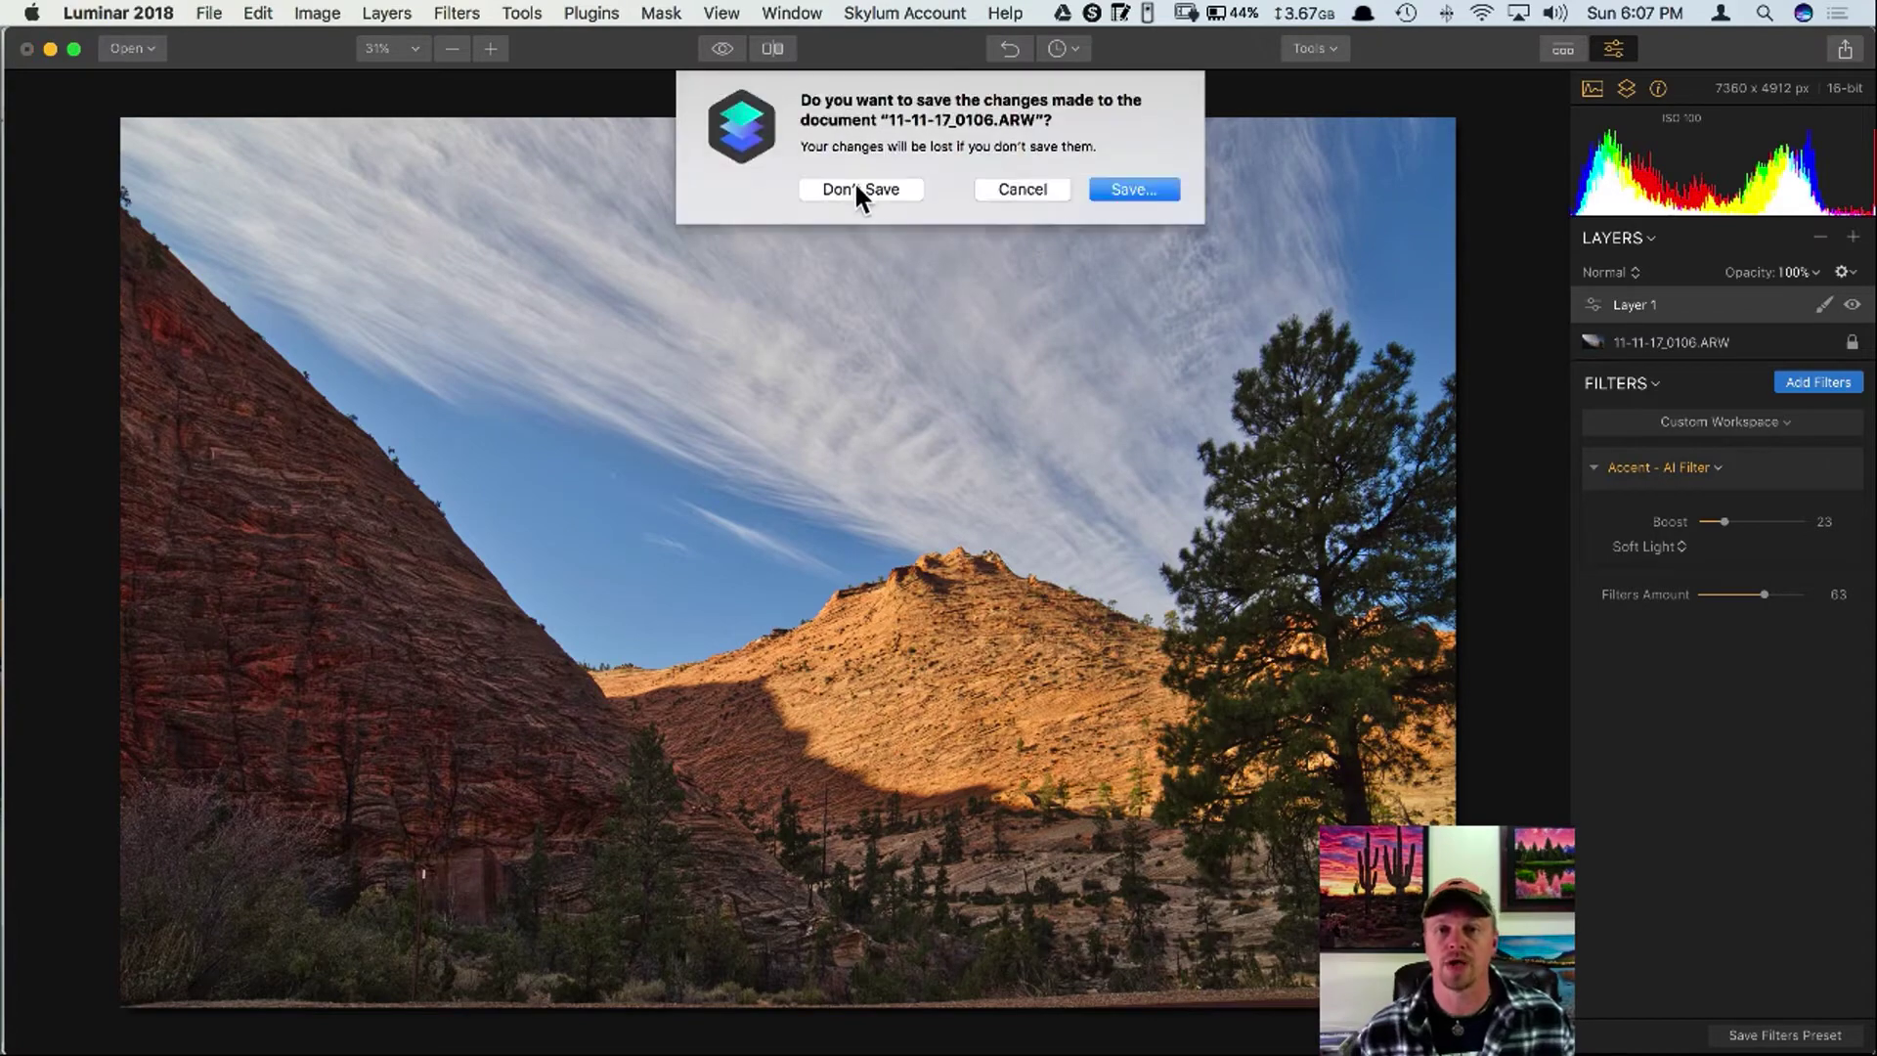
pyautogui.click(858, 187)
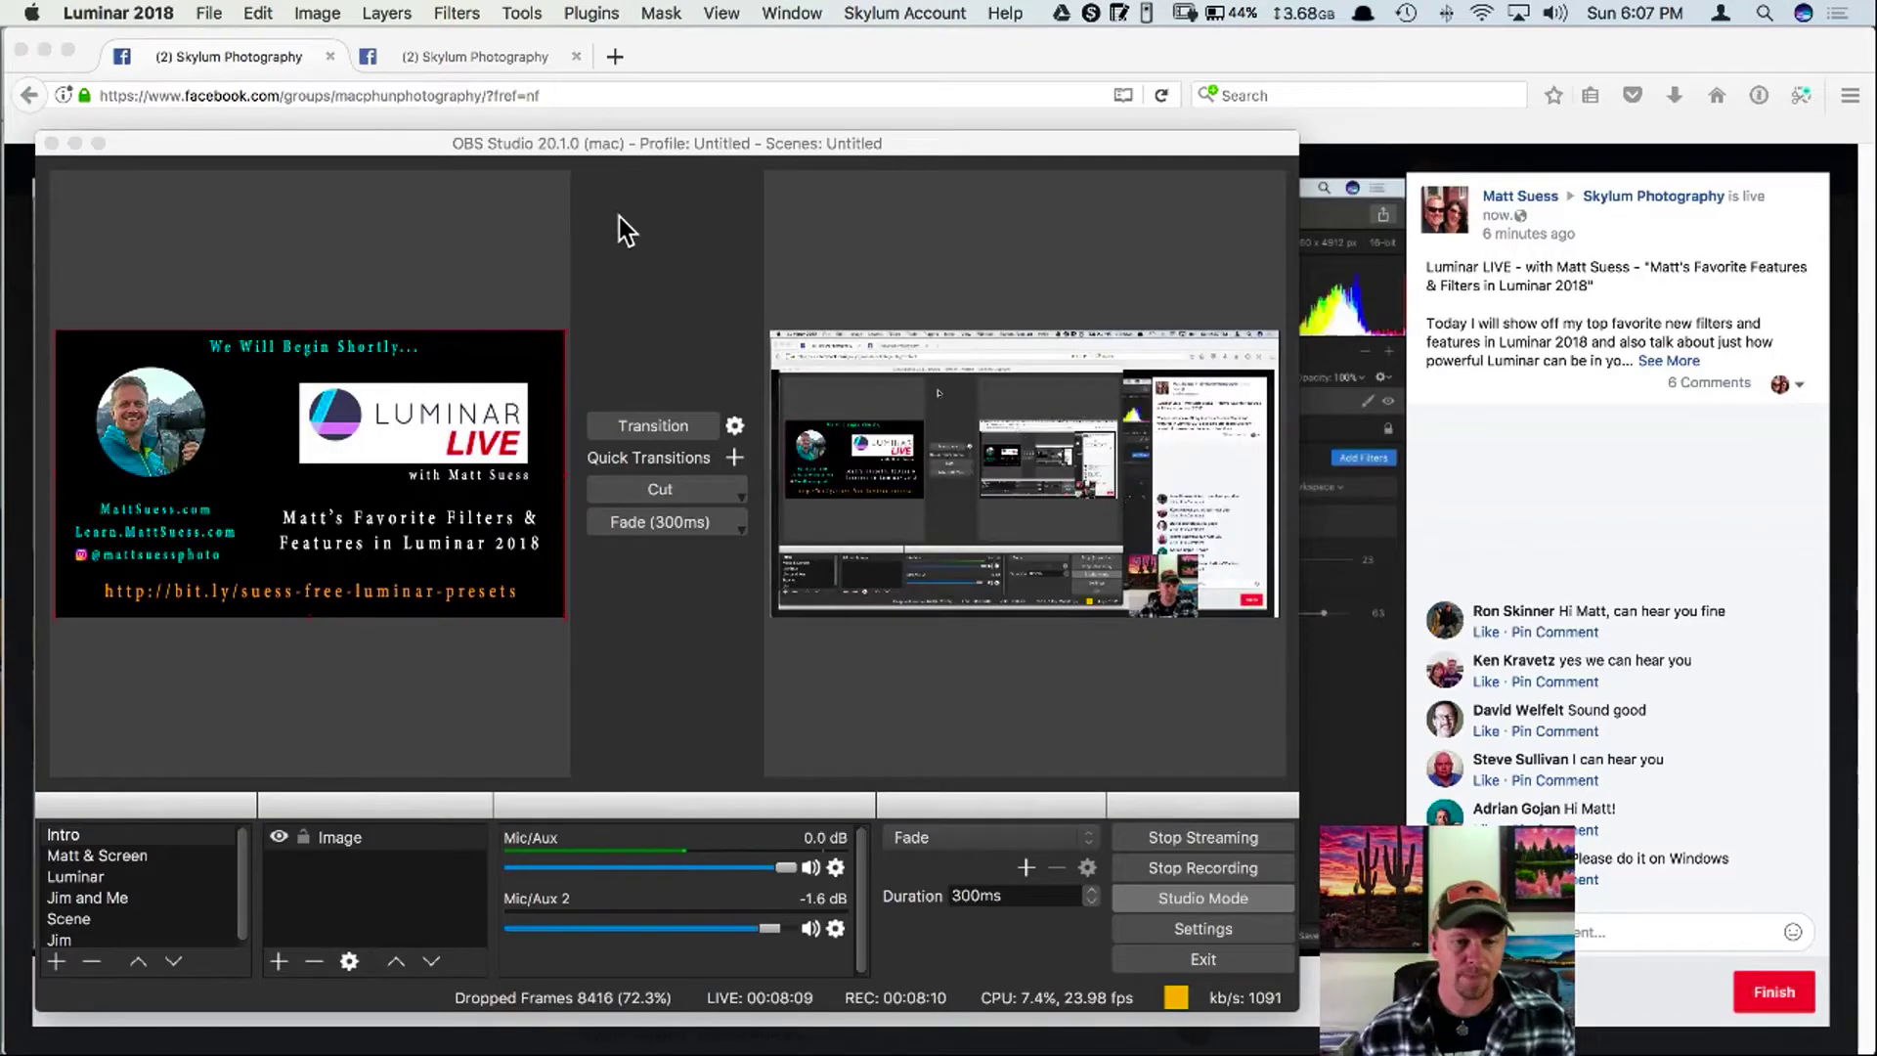
pyautogui.press('super+Tab')
pyautogui.press('super+Tab')
pyautogui.press('super+Tab')
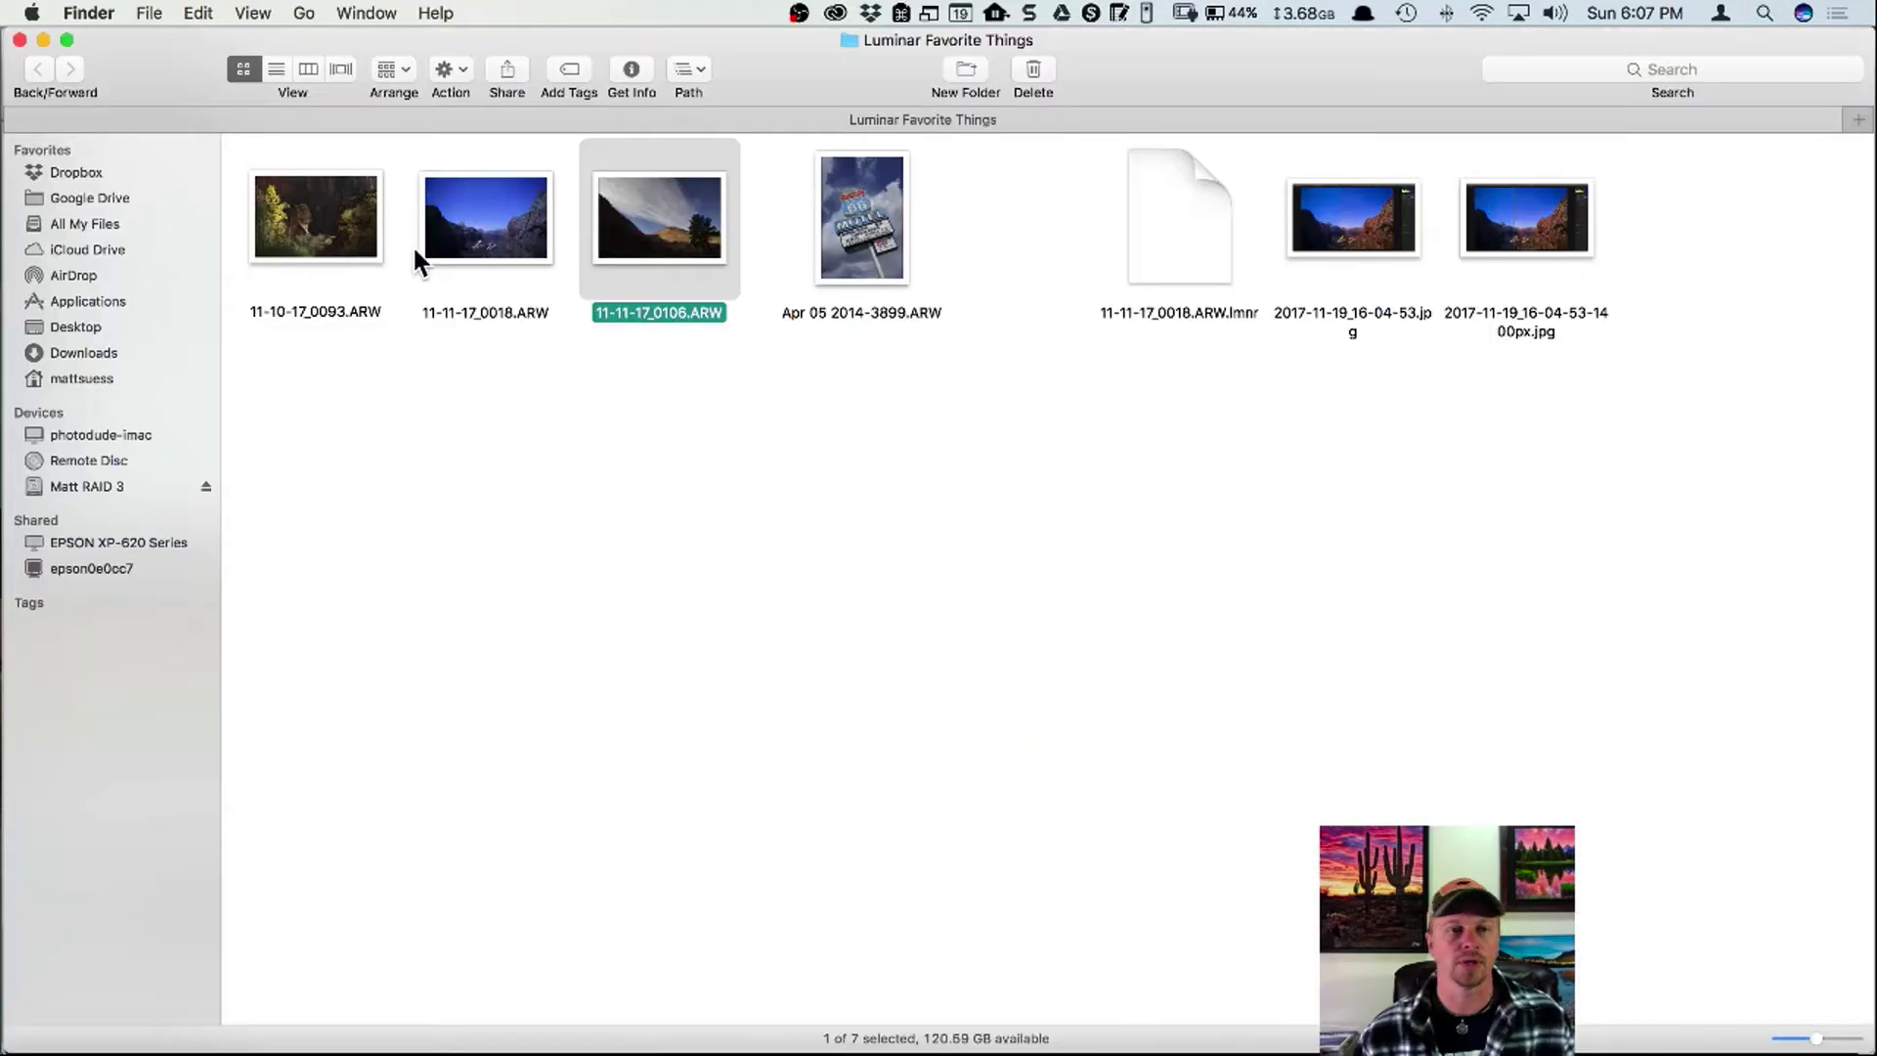
pyautogui.moveTo(324, 203); pyautogui.dragTo(6, 467)
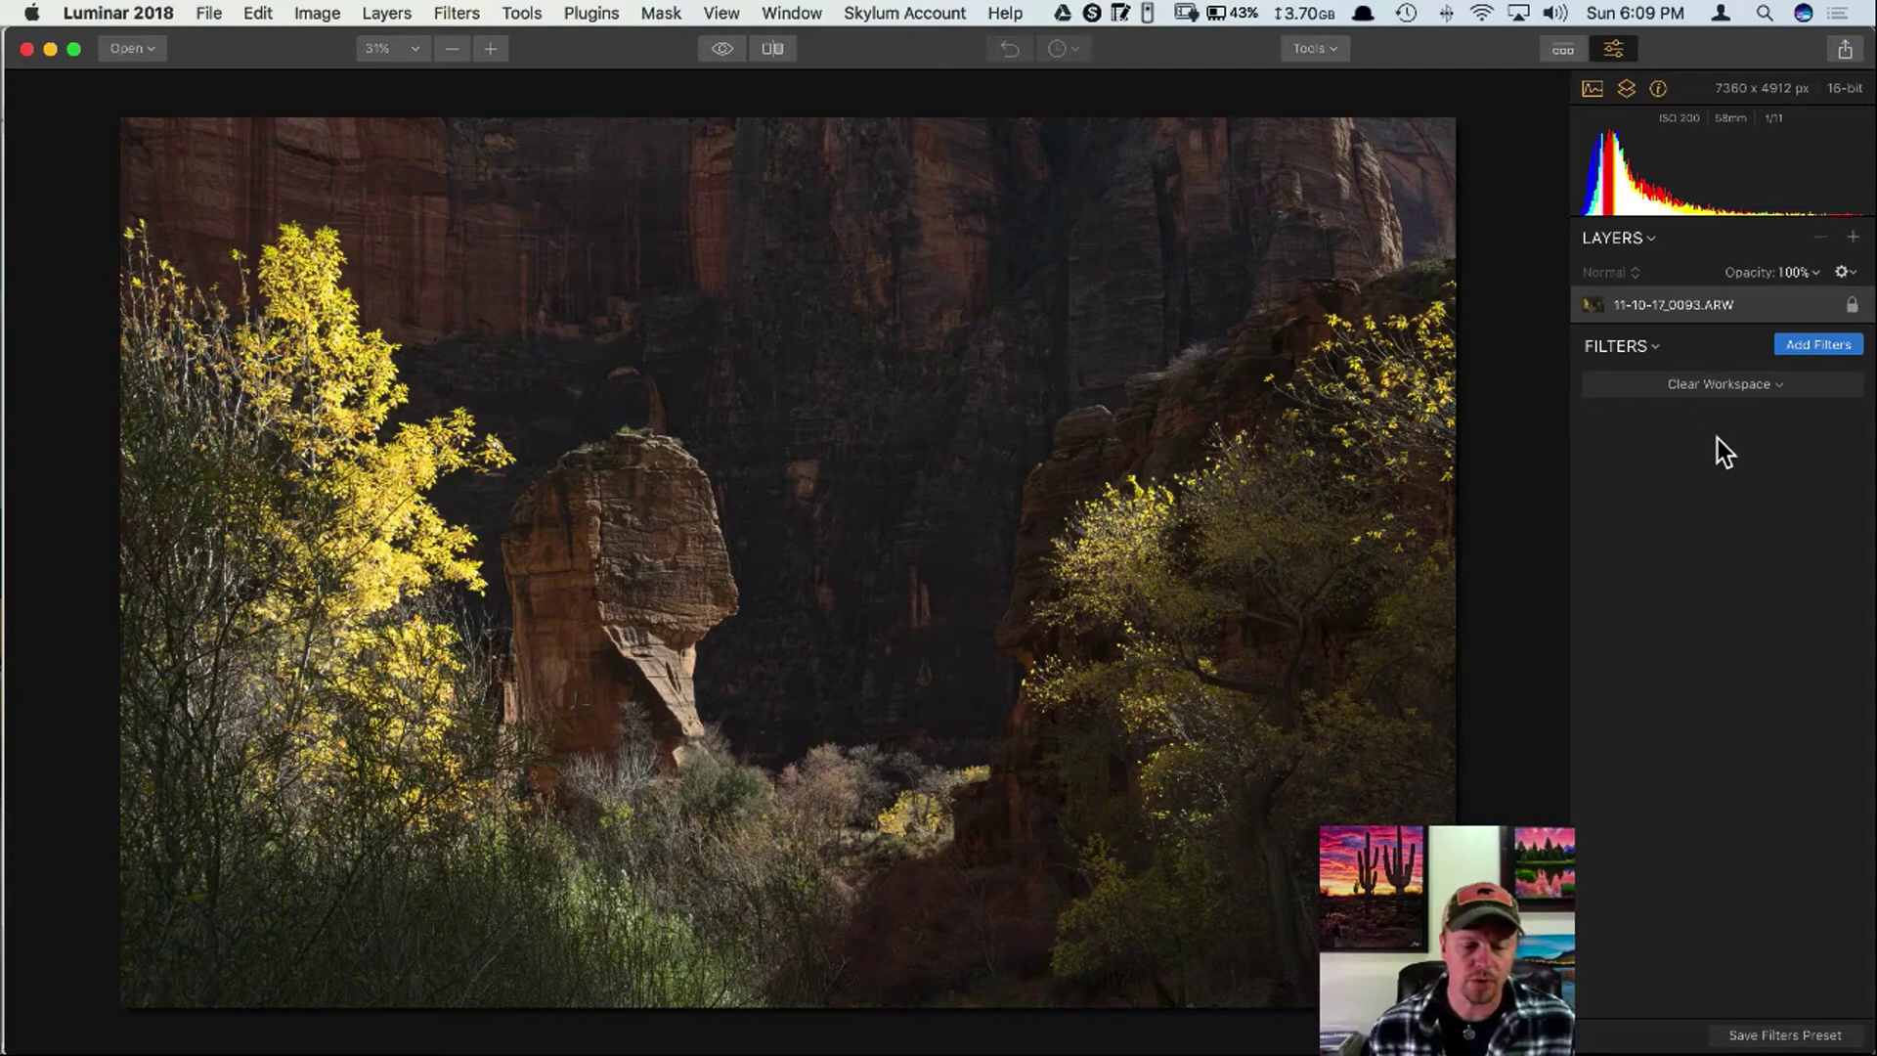
# Find the Matte Look filter in the filters catalog and add it to the canyon photo.
pyautogui.click(1818, 347)
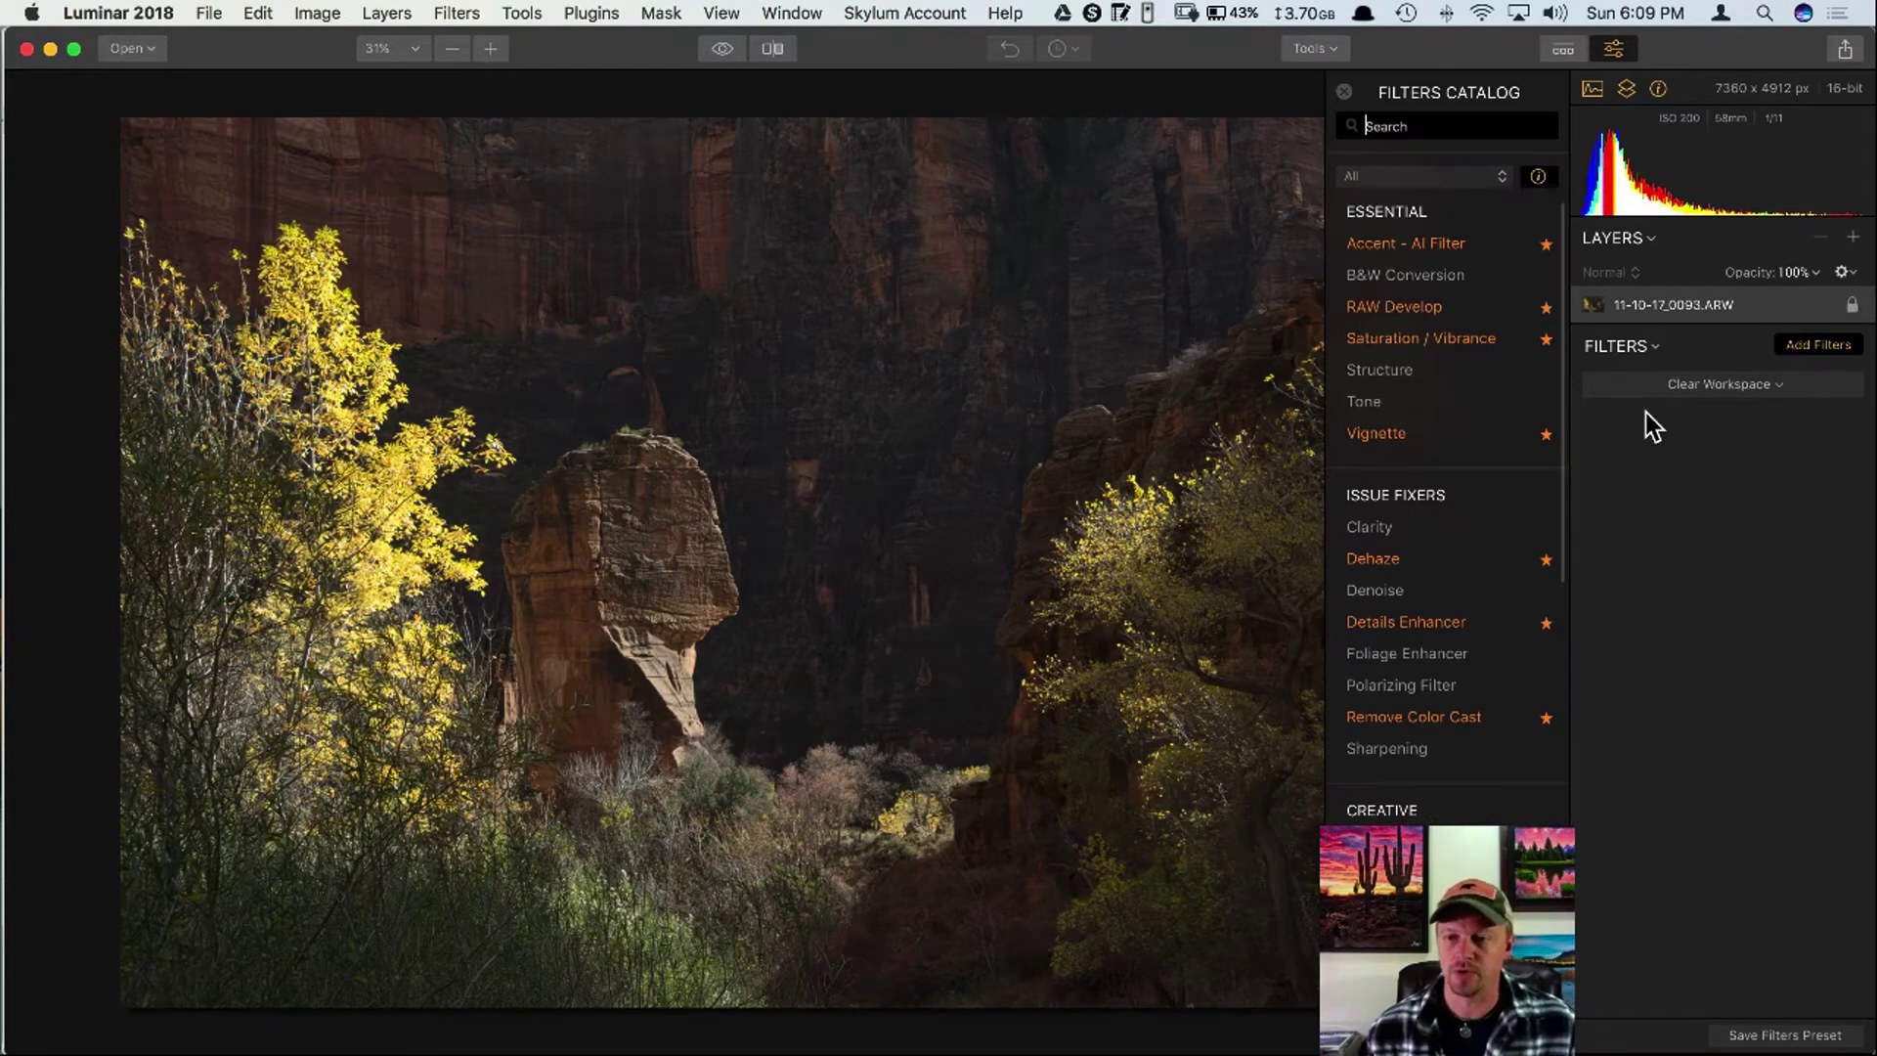
pyautogui.scroll(-3, 1525, 508)
pyautogui.scroll(-10, 1480, 577)
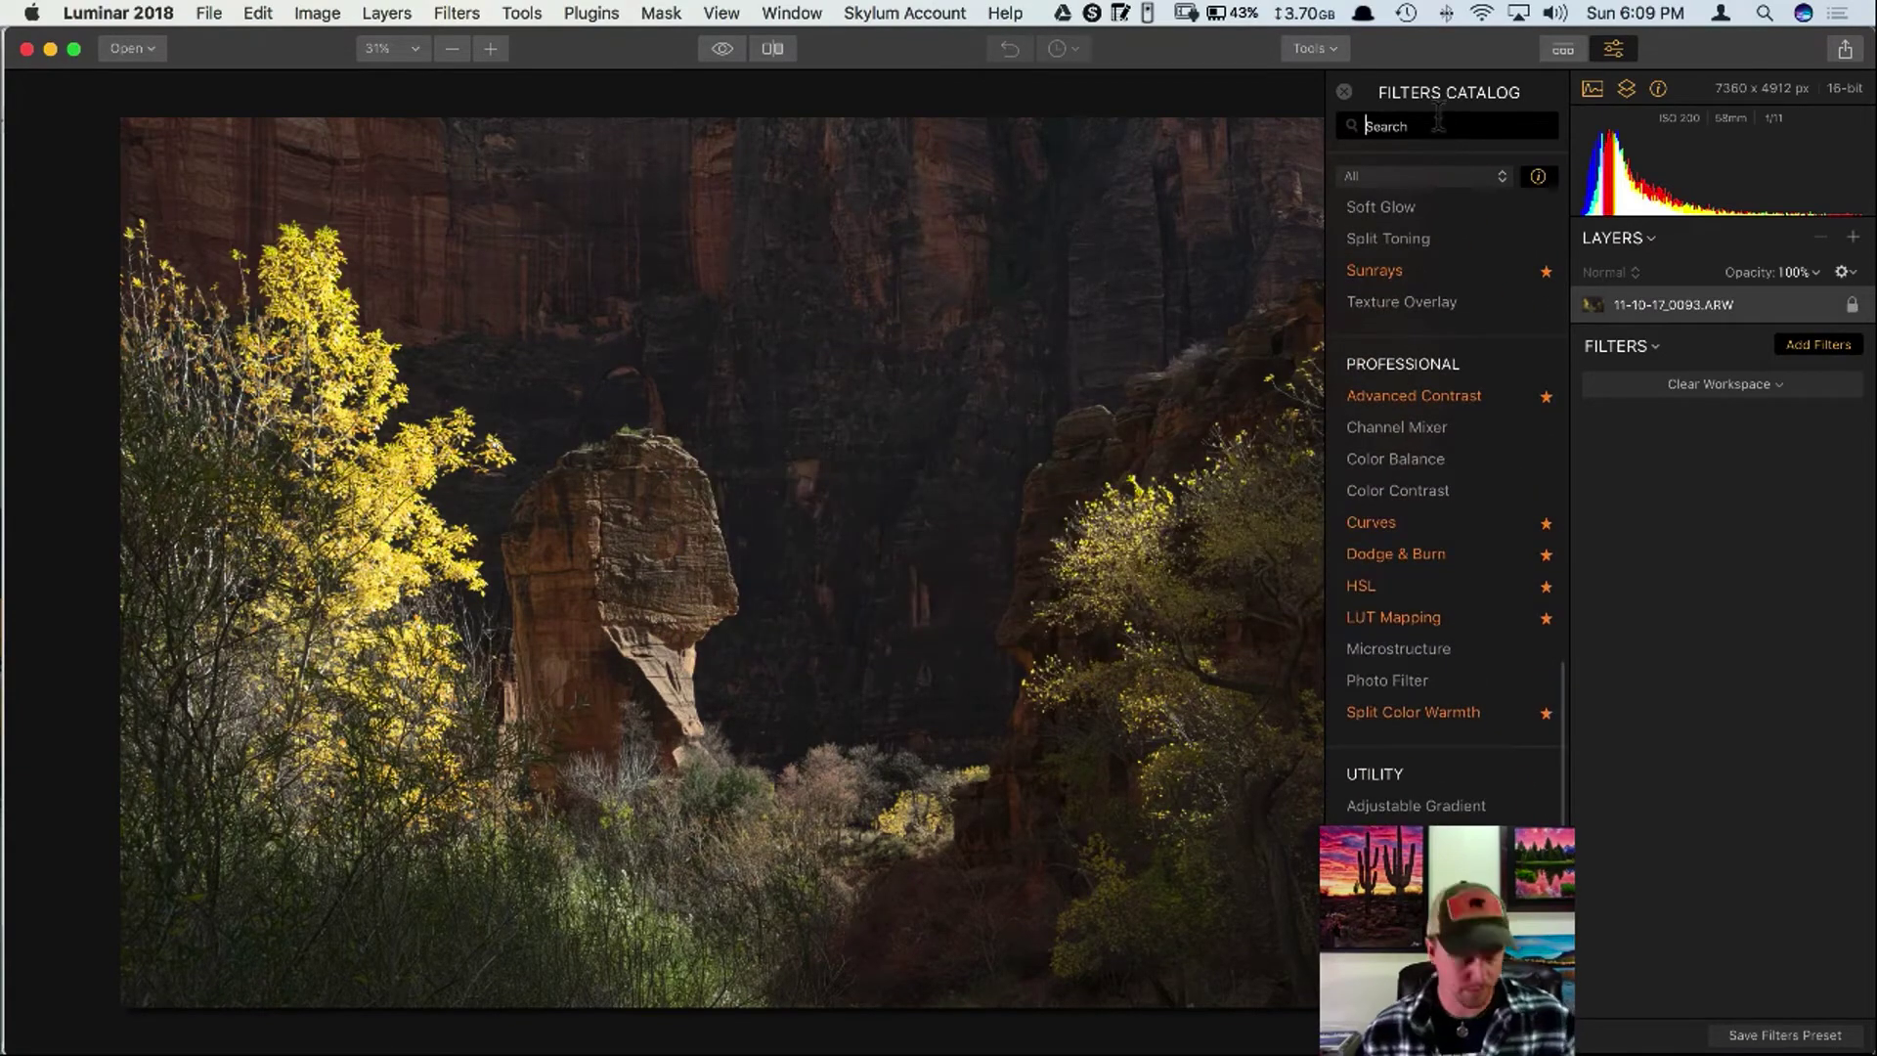
pyautogui.write('matt')
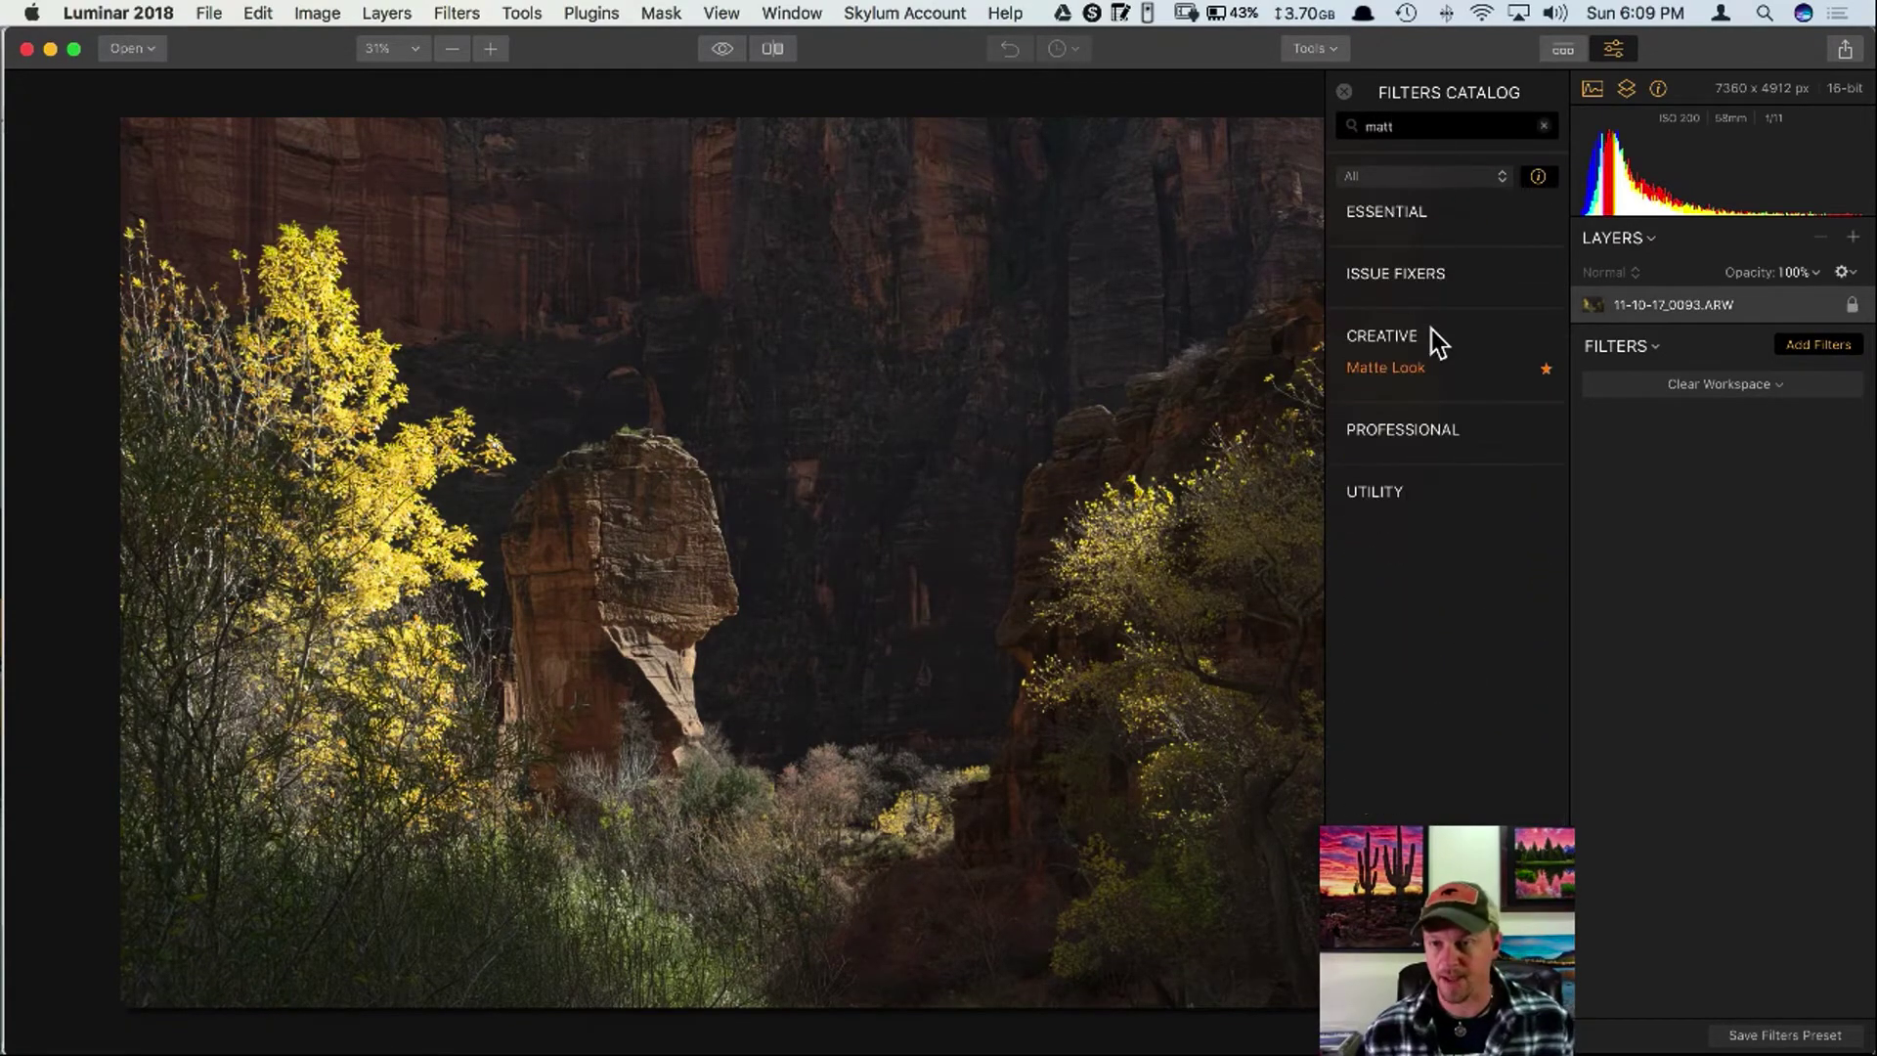
pyautogui.click(1417, 372)
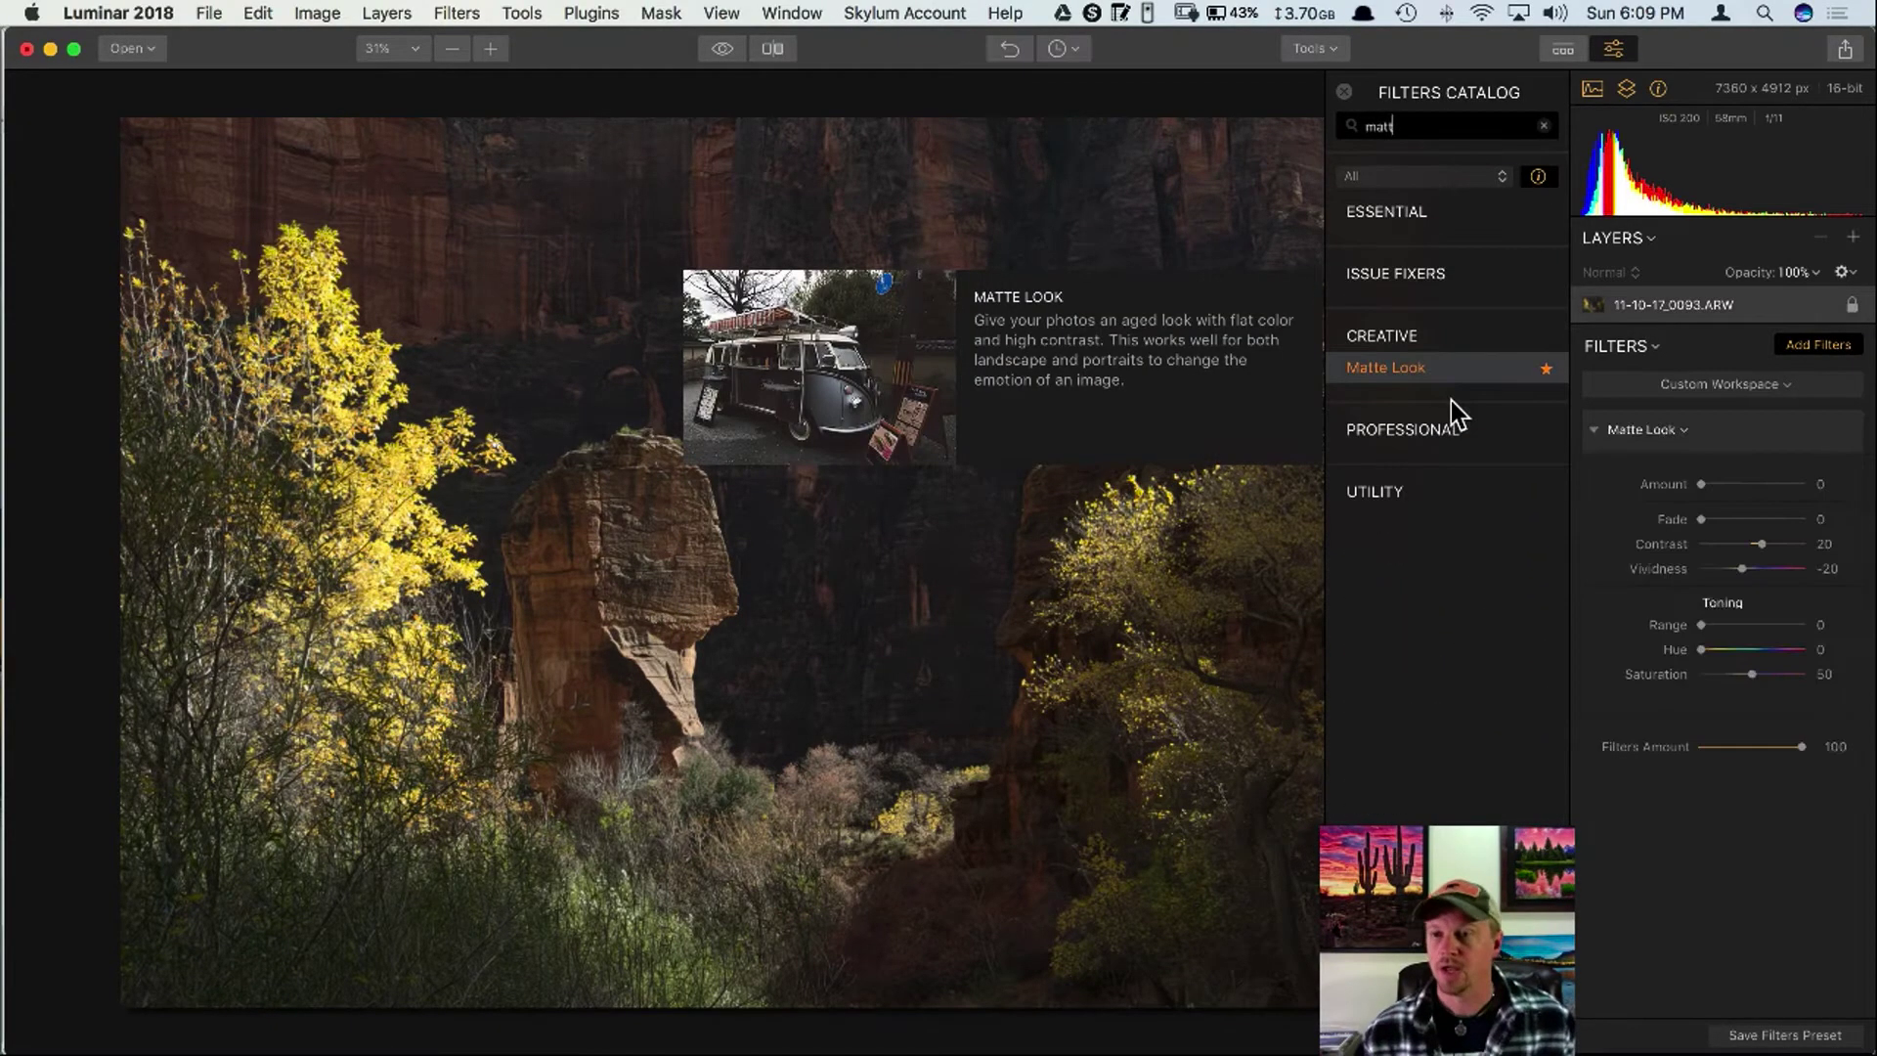
pyautogui.click(1344, 91)
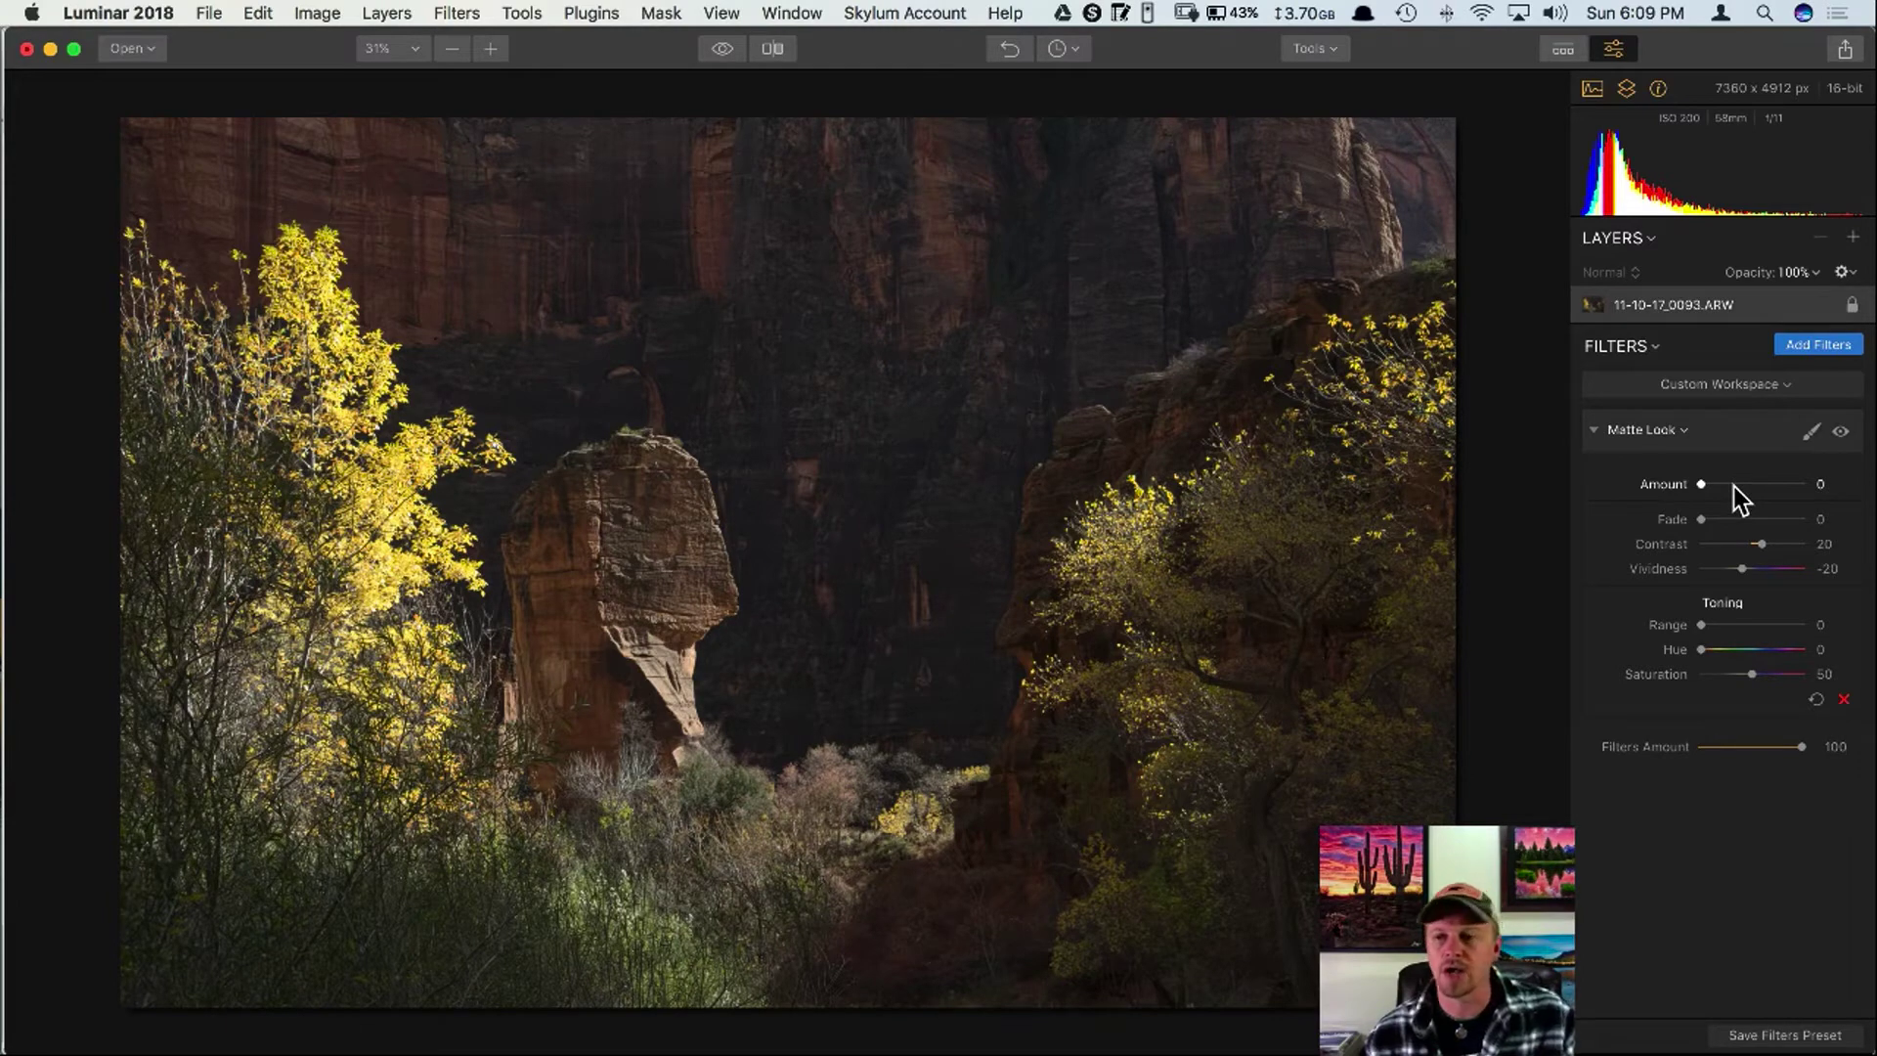
# Try the Matte Look filter with Amount at 60 and Fade at 5, and reset it.
pyautogui.moveTo(1704, 485); pyautogui.dragTo(1767, 484)
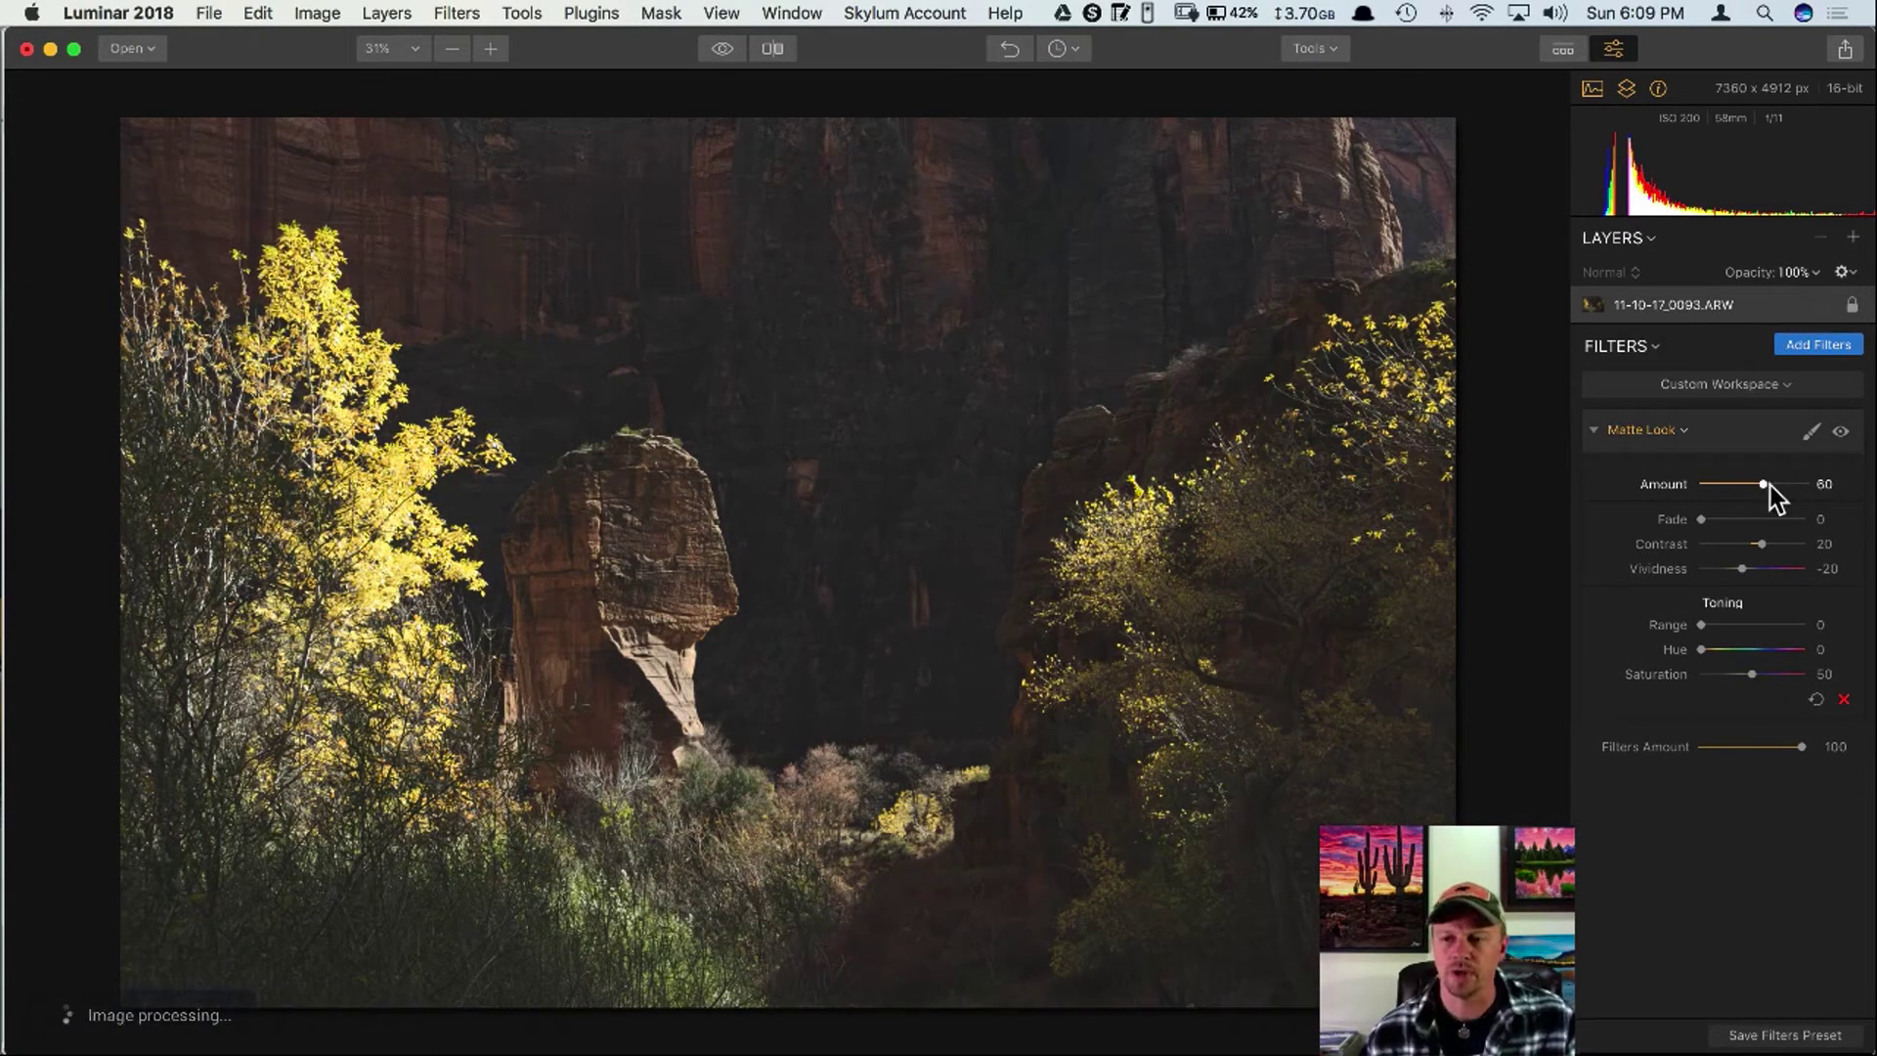
pyautogui.moveTo(1702, 519)
pyautogui.mouseDown()
pyautogui.moveTo(1725, 521)
pyautogui.moveTo(1709, 518)
pyautogui.mouseUp()
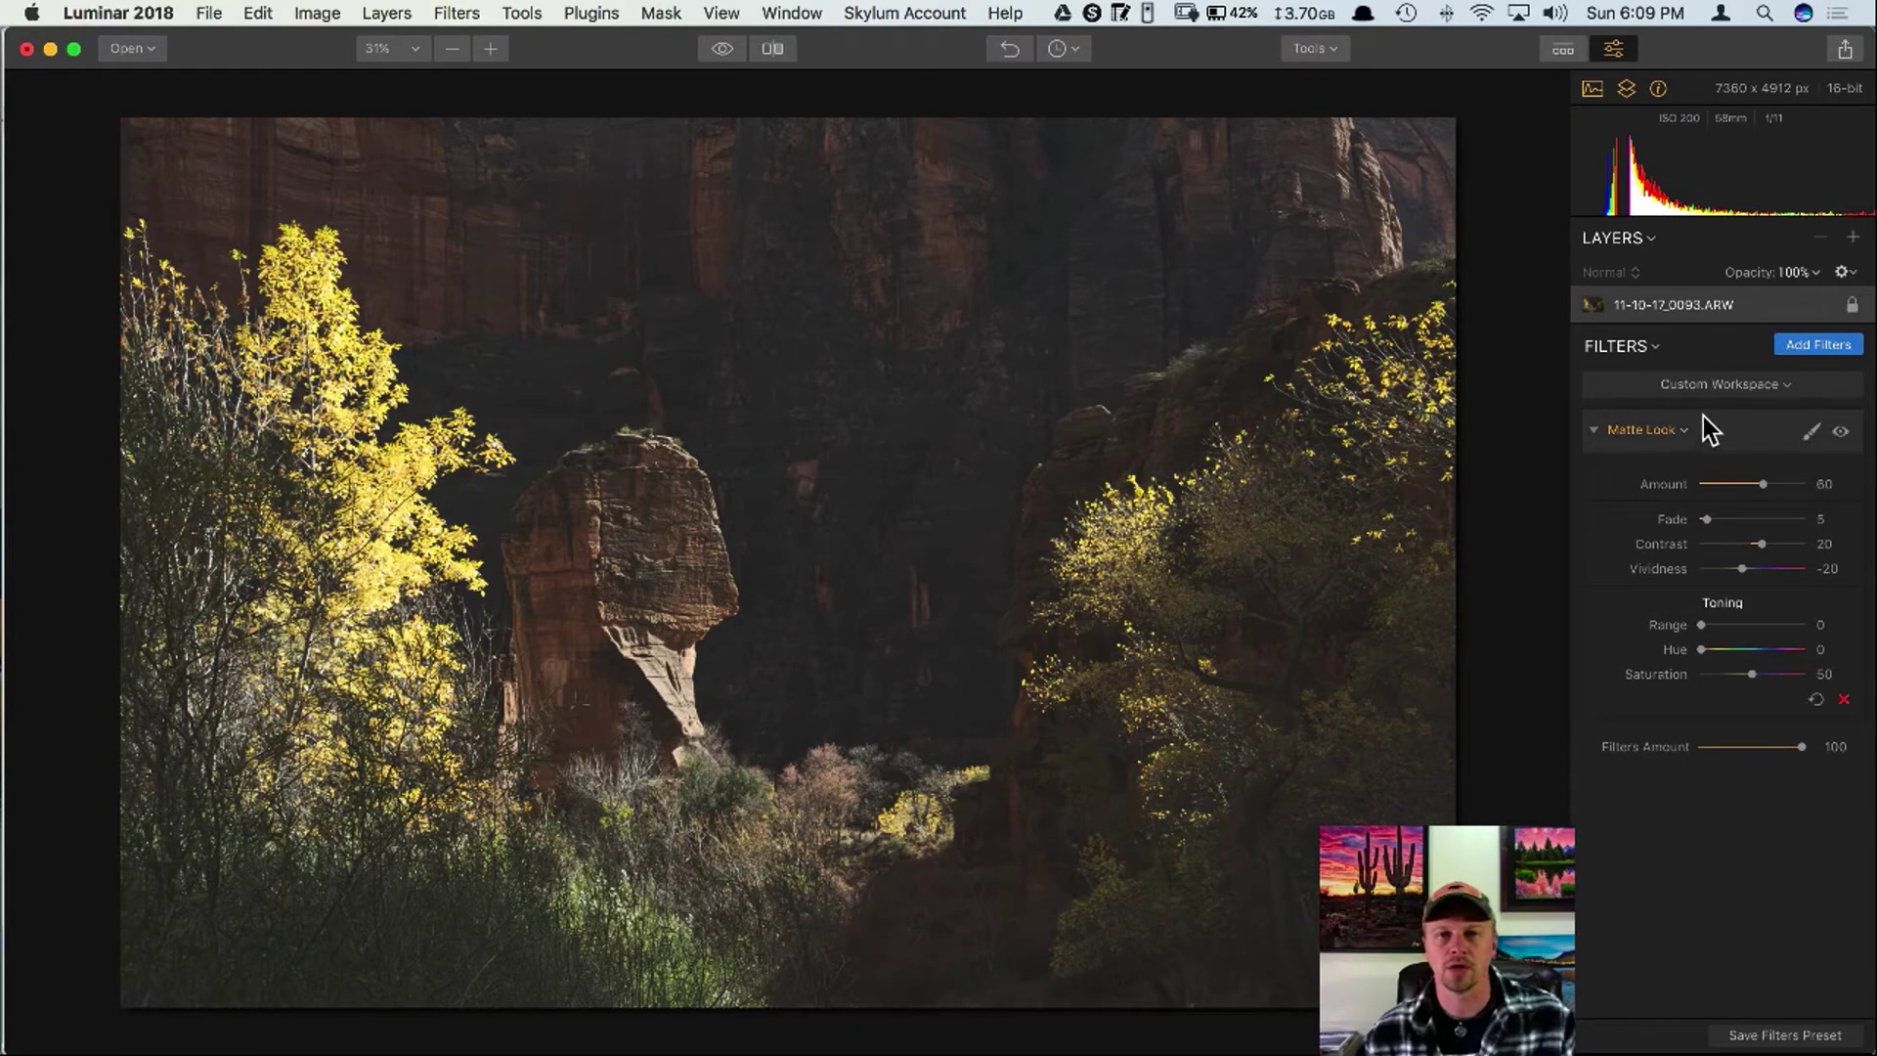
pyautogui.click(1816, 700)
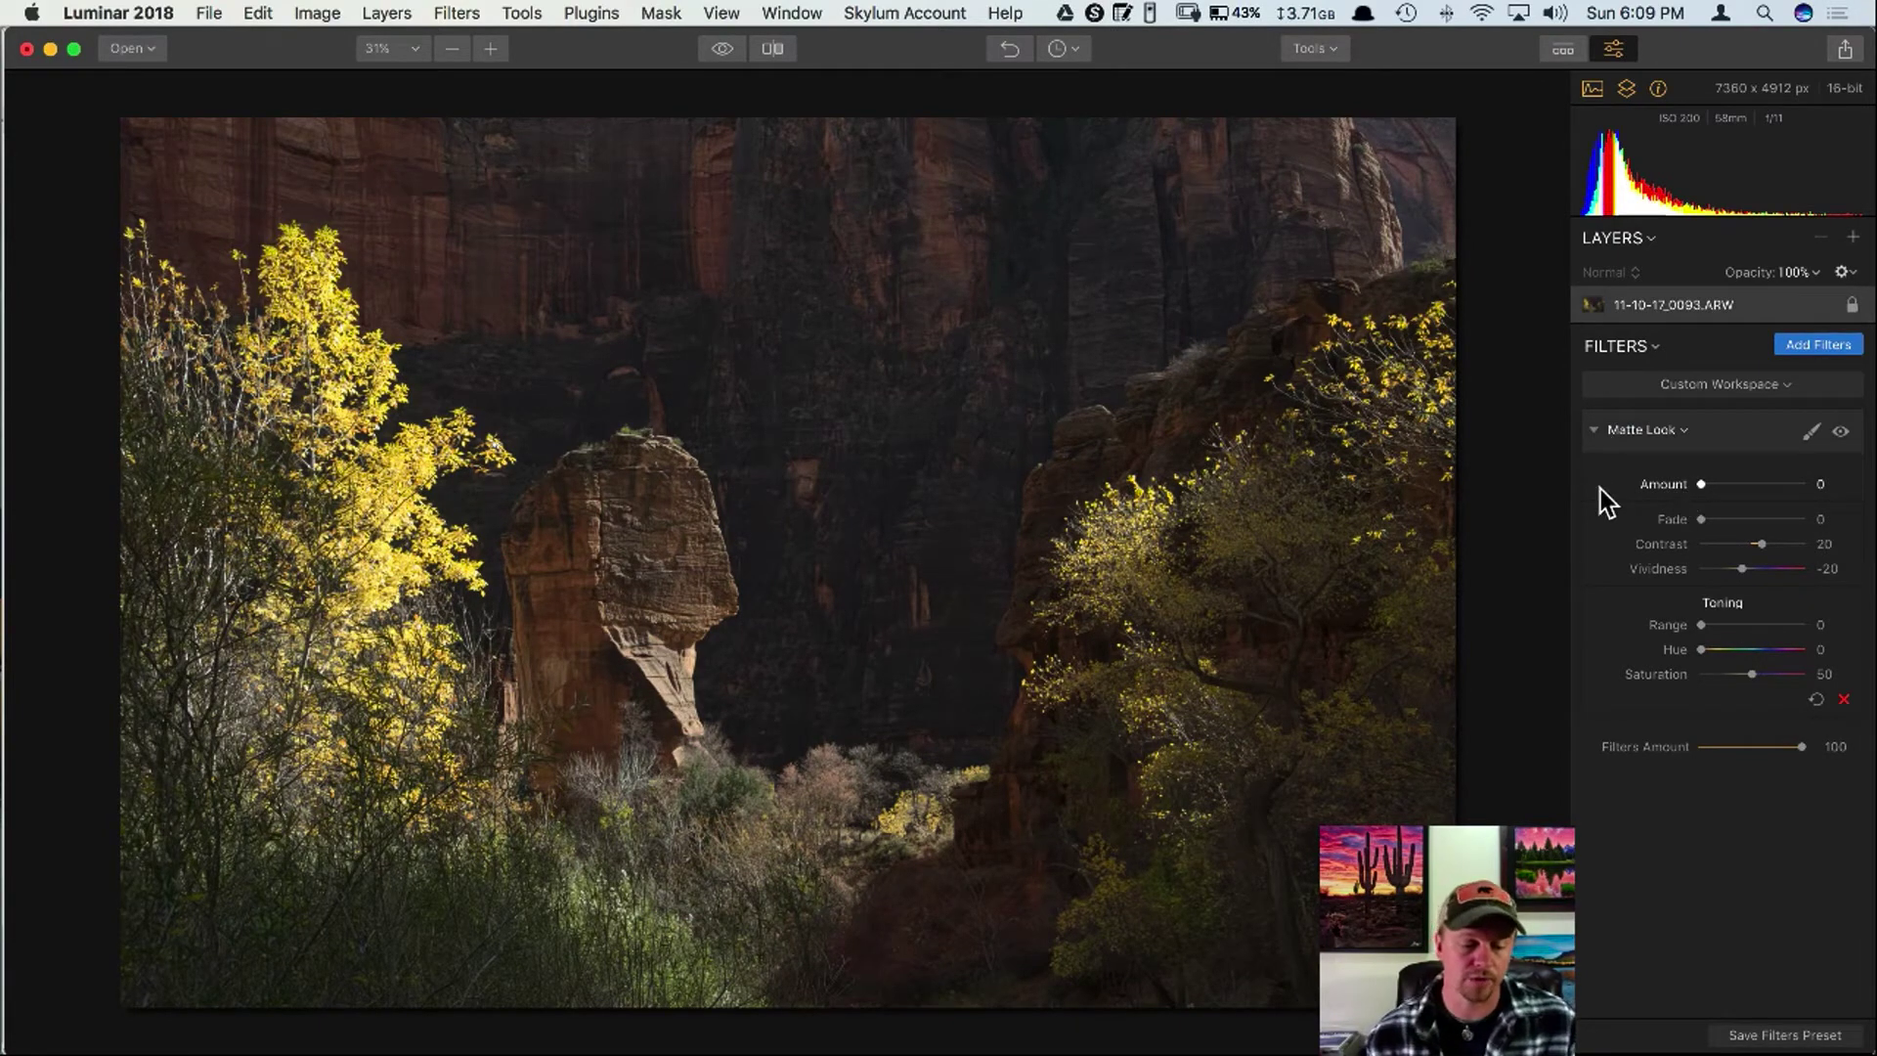
# Blend Matte Look in Overlay mode with Amount 33, Fade 37, Contrast -26 and Filters Amount 69, and compare with the original photo.
pyautogui.click(1684, 432)
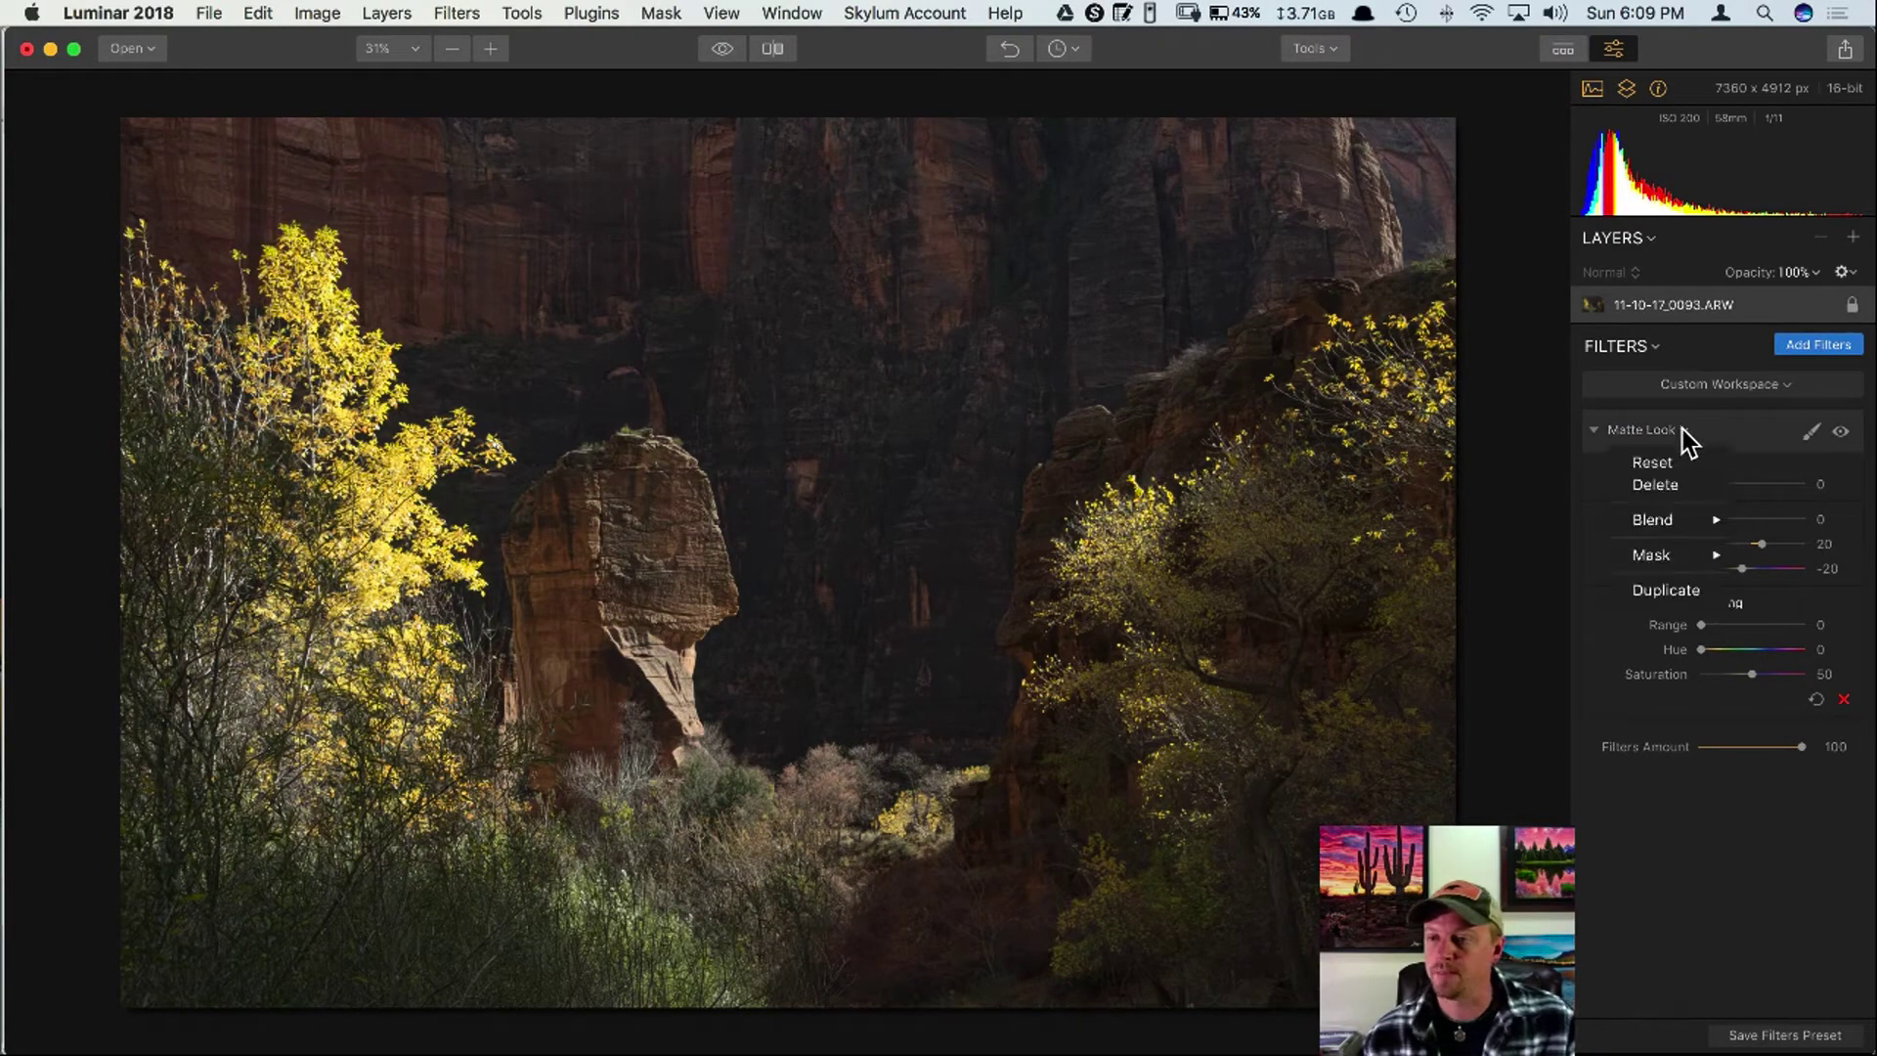
pyautogui.moveTo(1701, 521)
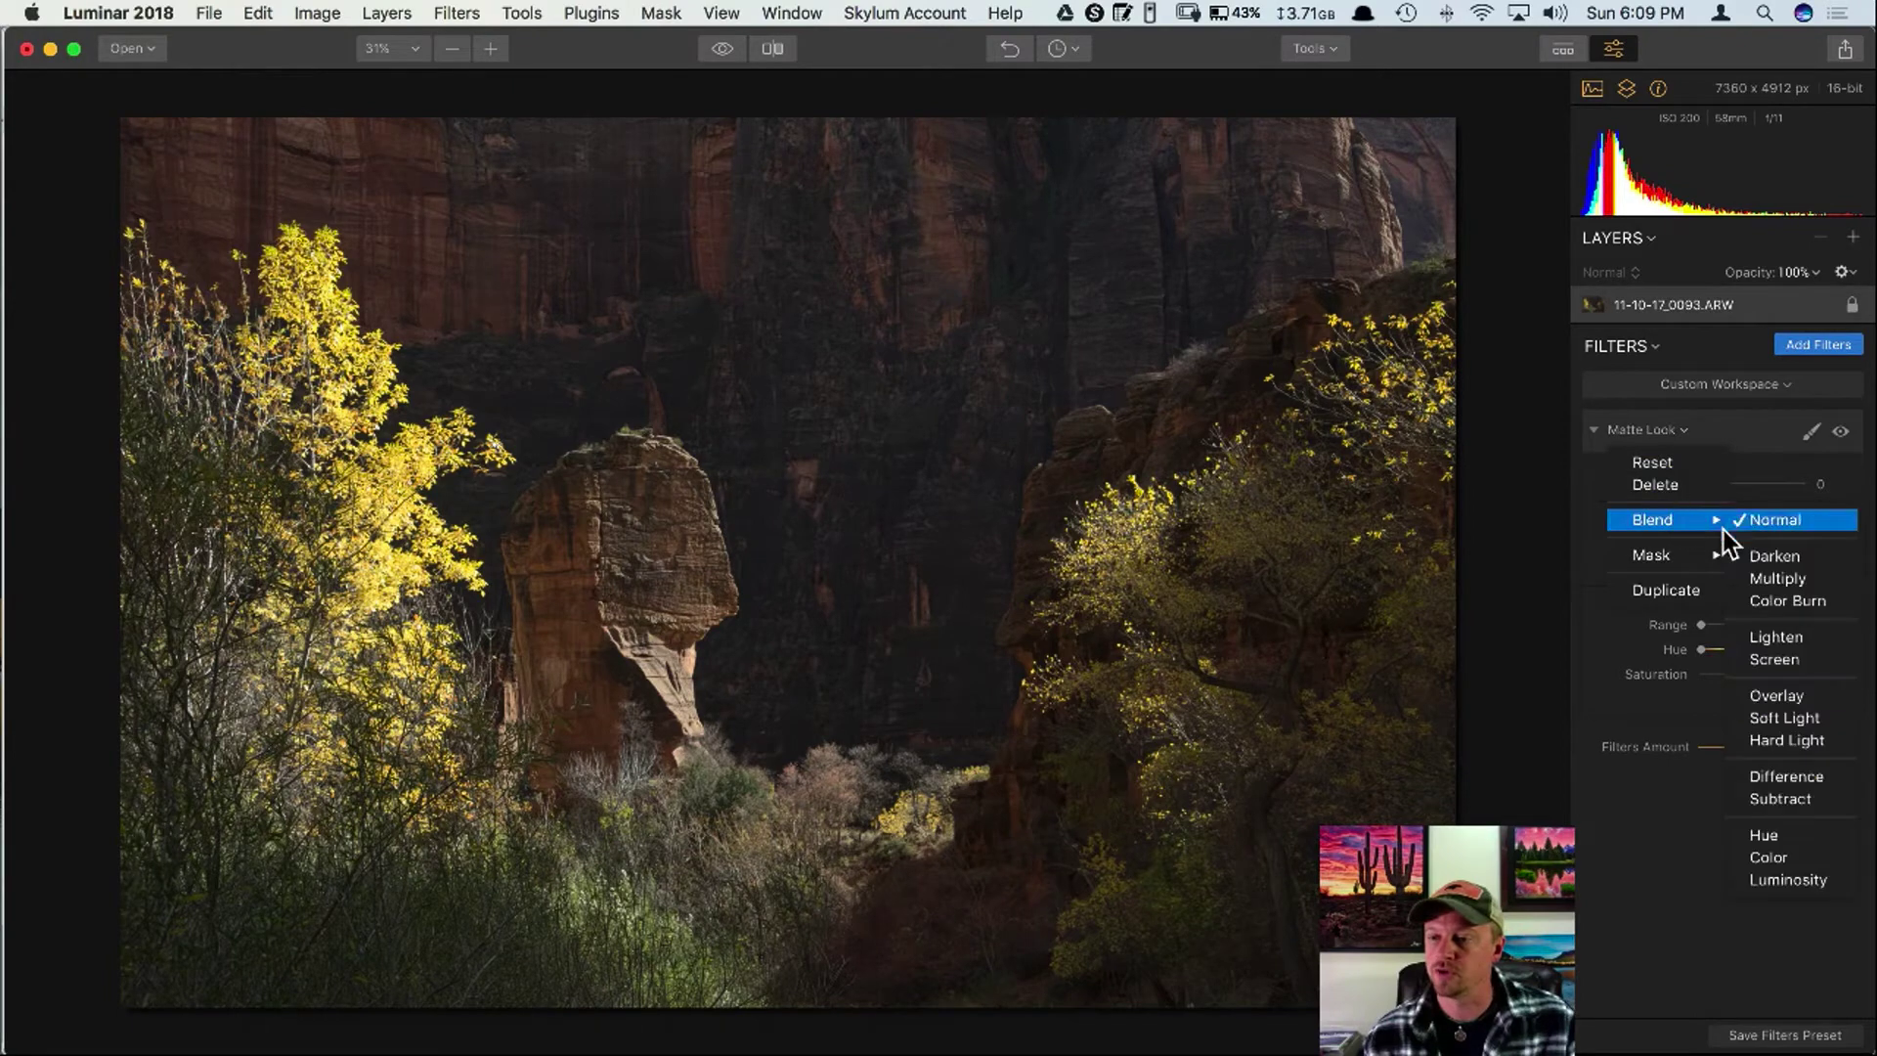
pyautogui.click(1768, 695)
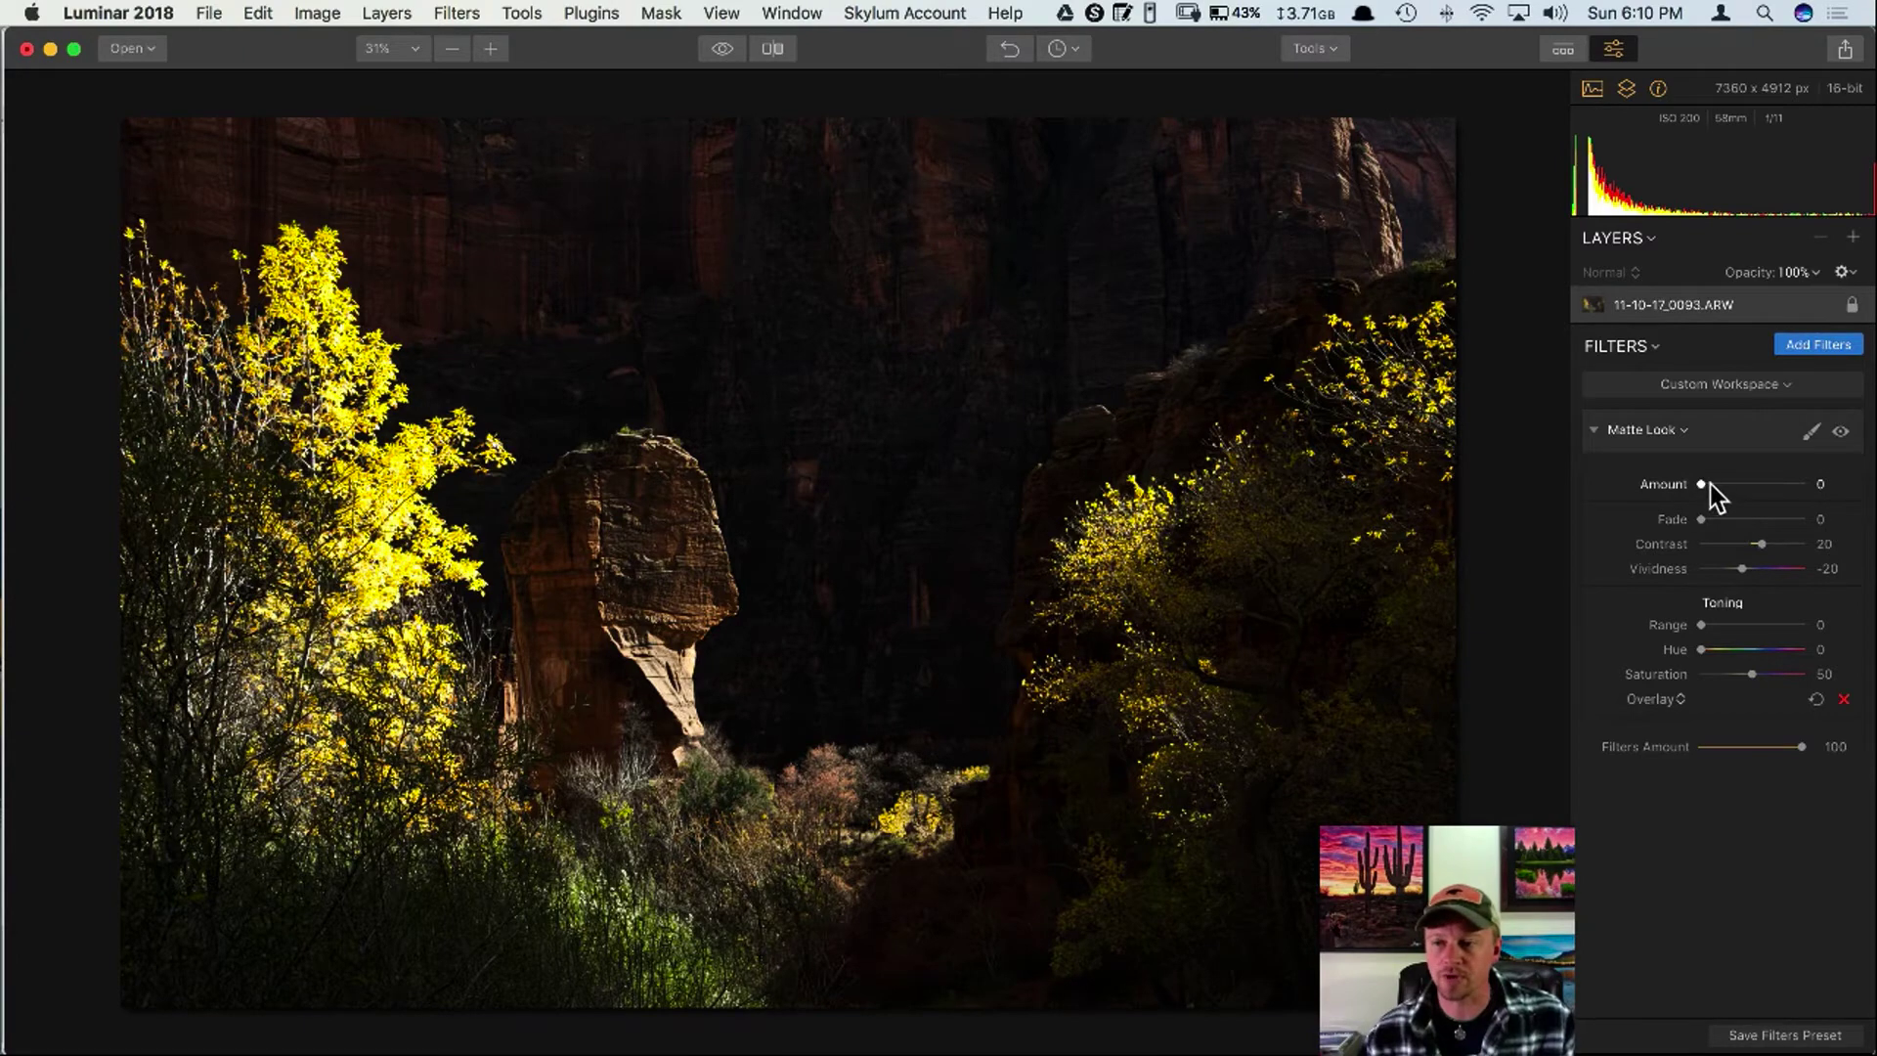
pyautogui.moveTo(1709, 484); pyautogui.dragTo(1732, 550)
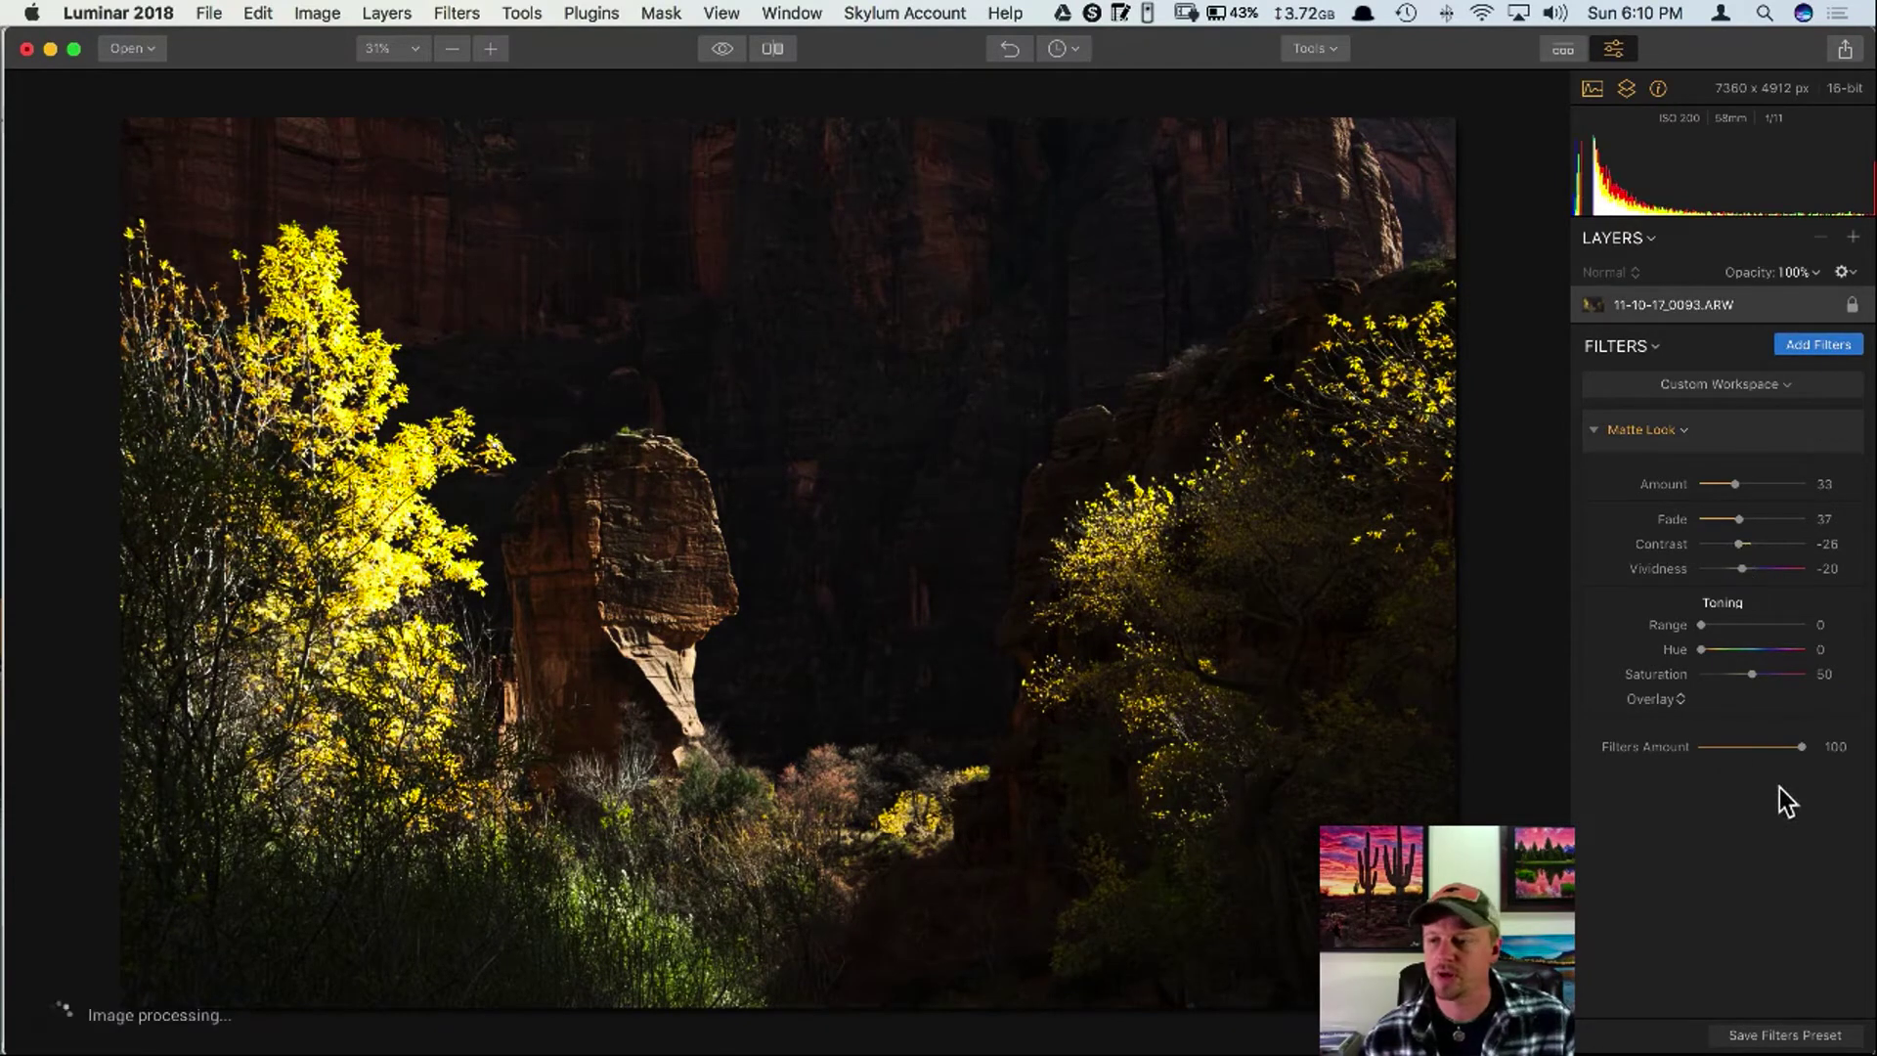
pyautogui.moveTo(1801, 746); pyautogui.dragTo(1767, 747)
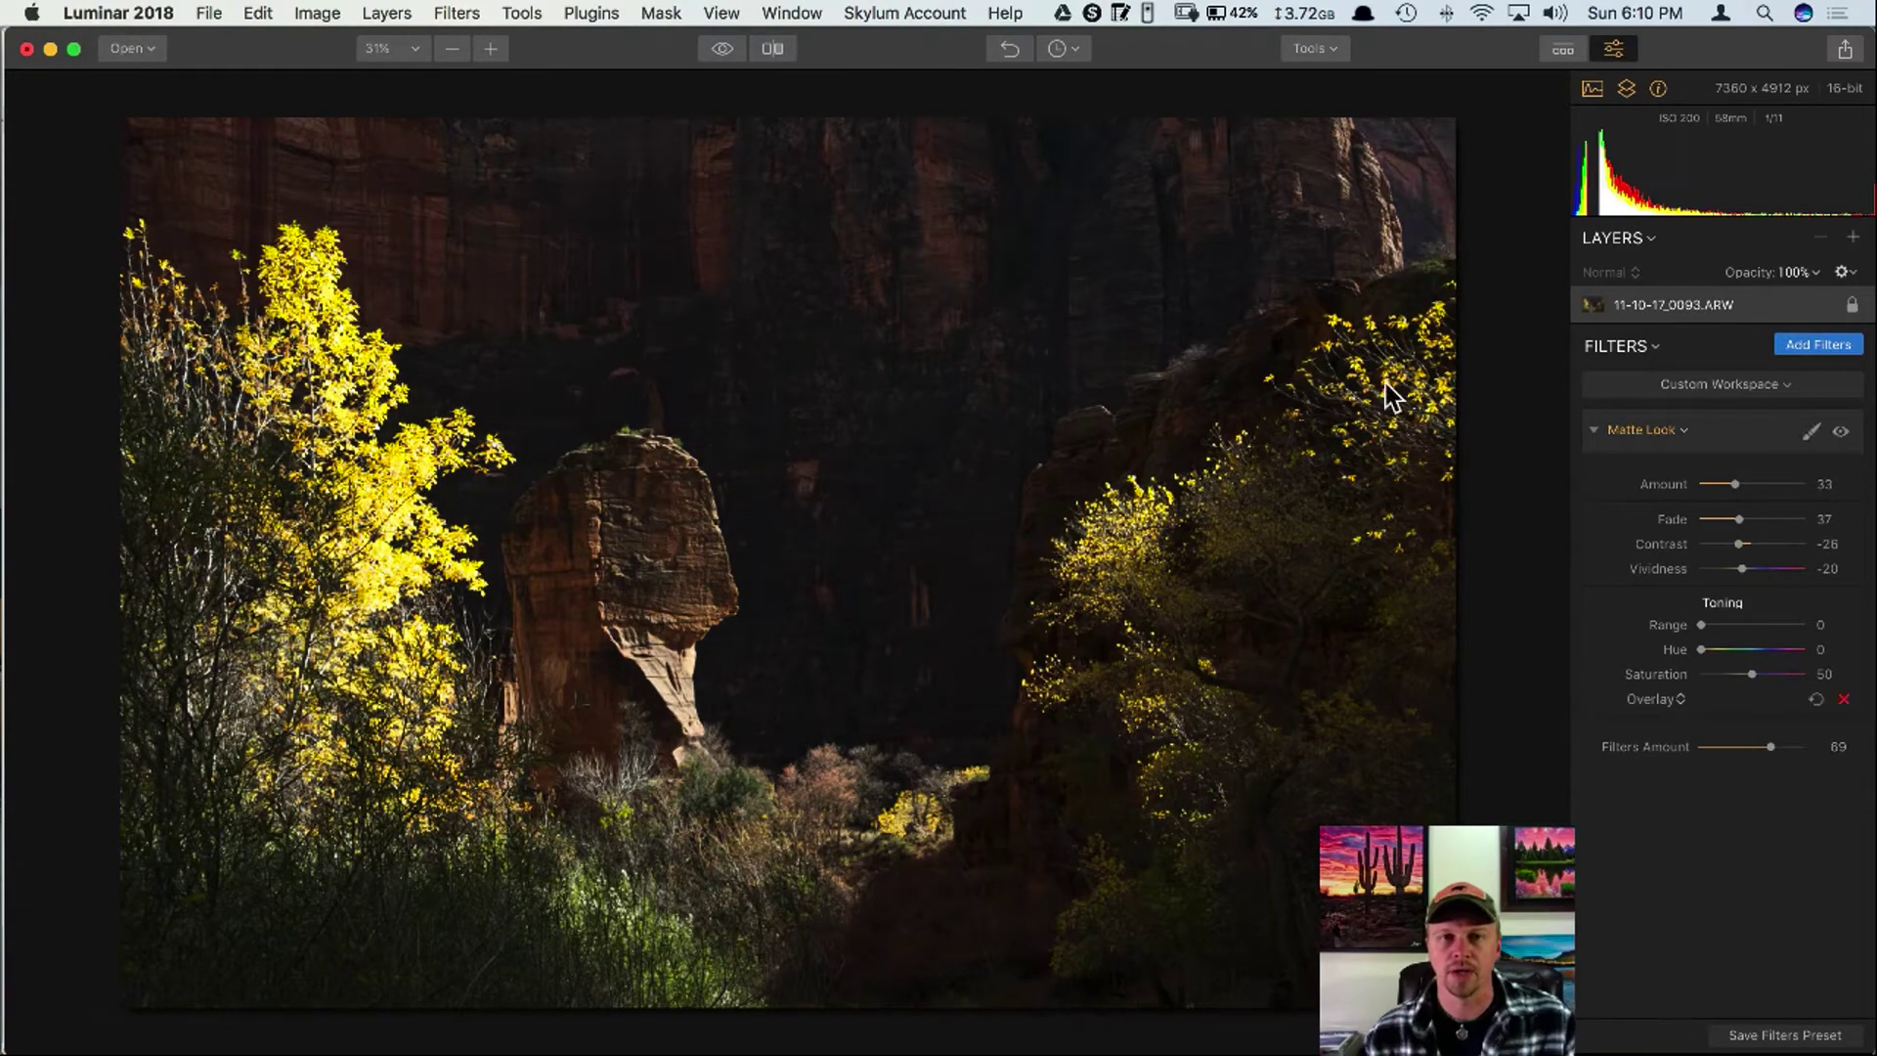
pyautogui.click(713, 55)
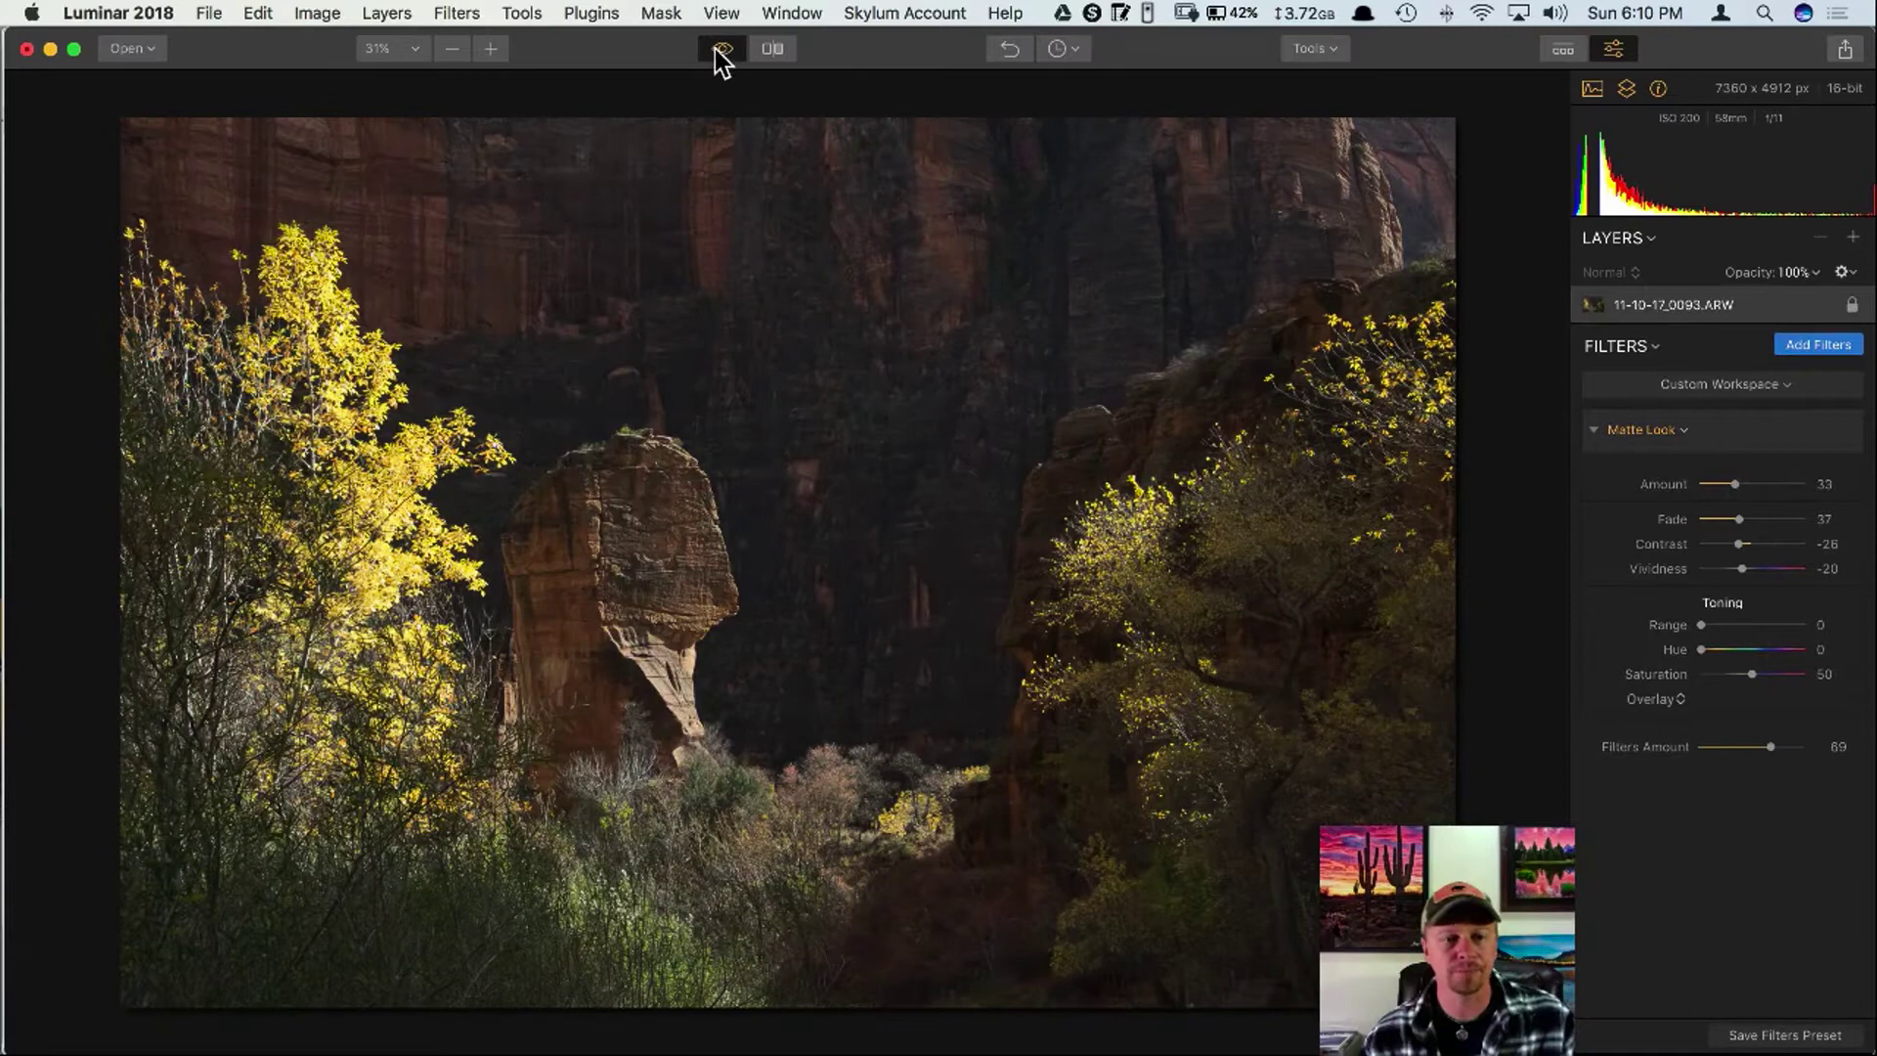
pyautogui.click(714, 49)
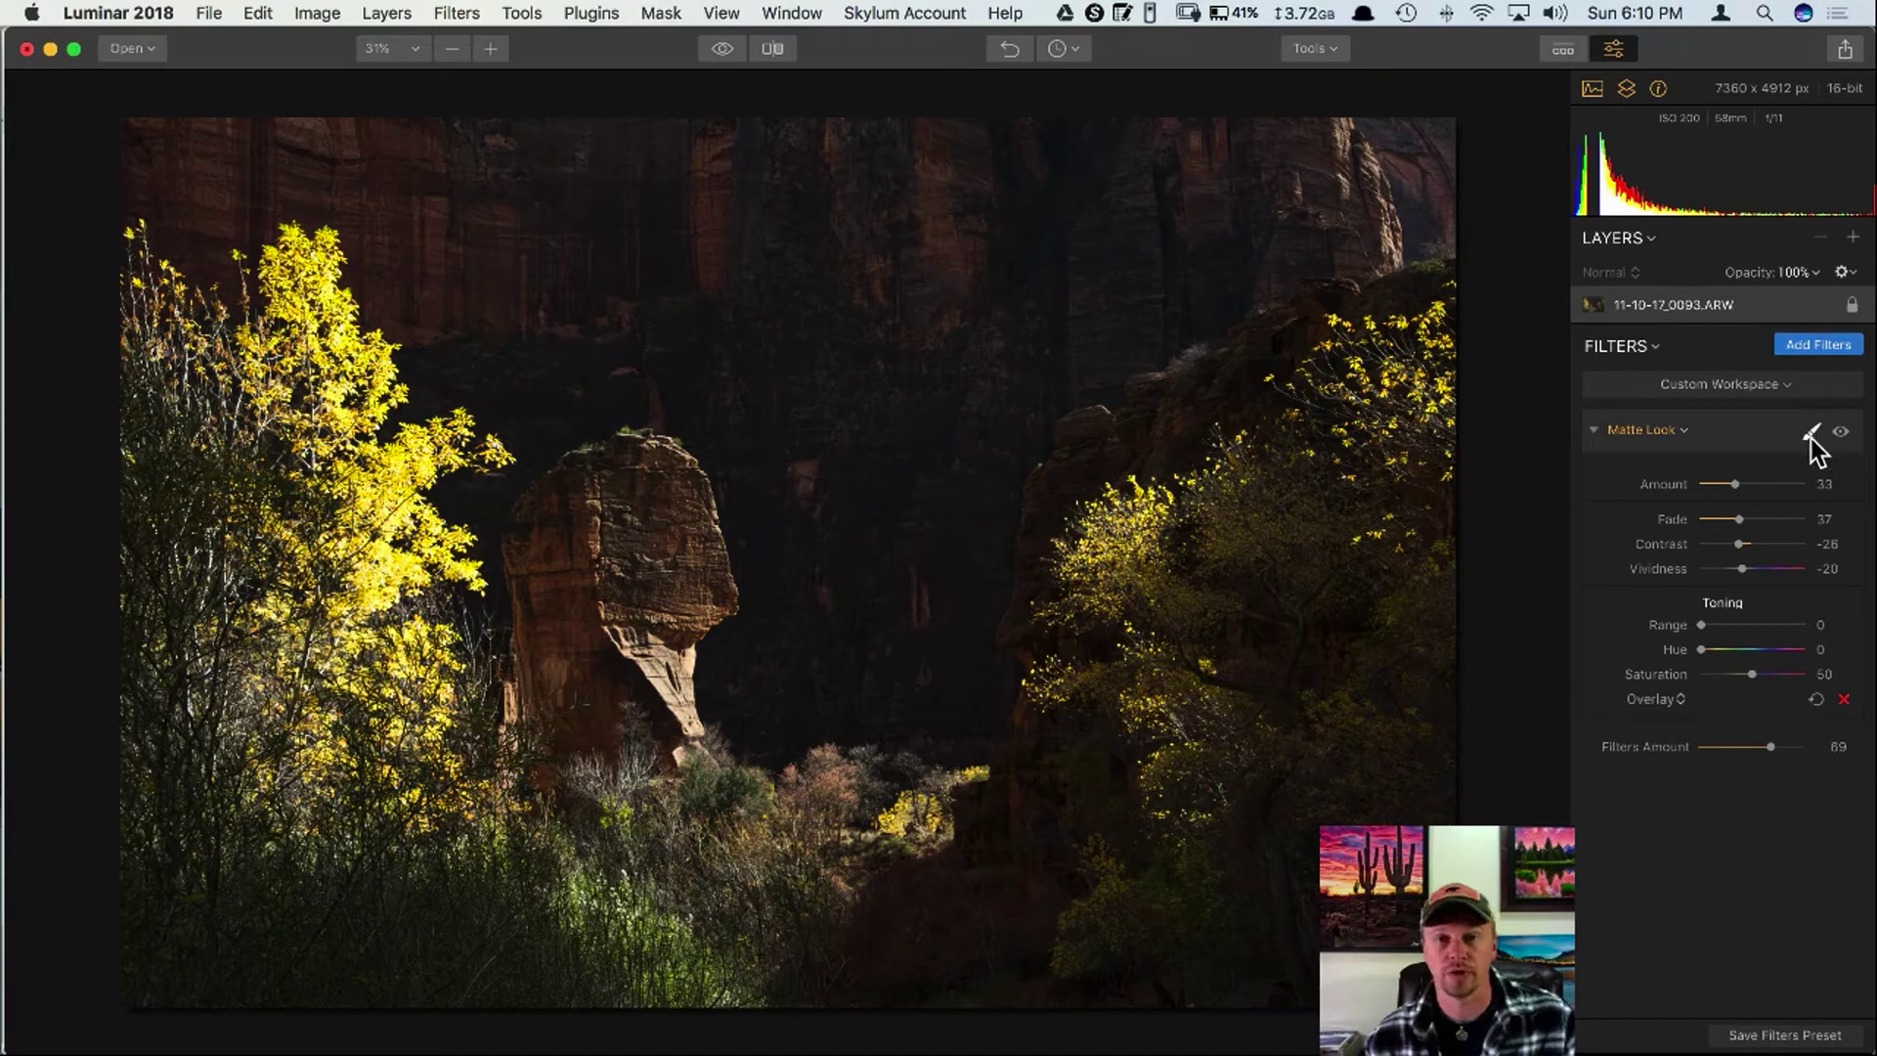
# Partly erase the Matte Look effect from the bright yellow tree with a mask brush at size 28 and 52% opacity, and check the mask.
pyautogui.click(1808, 435)
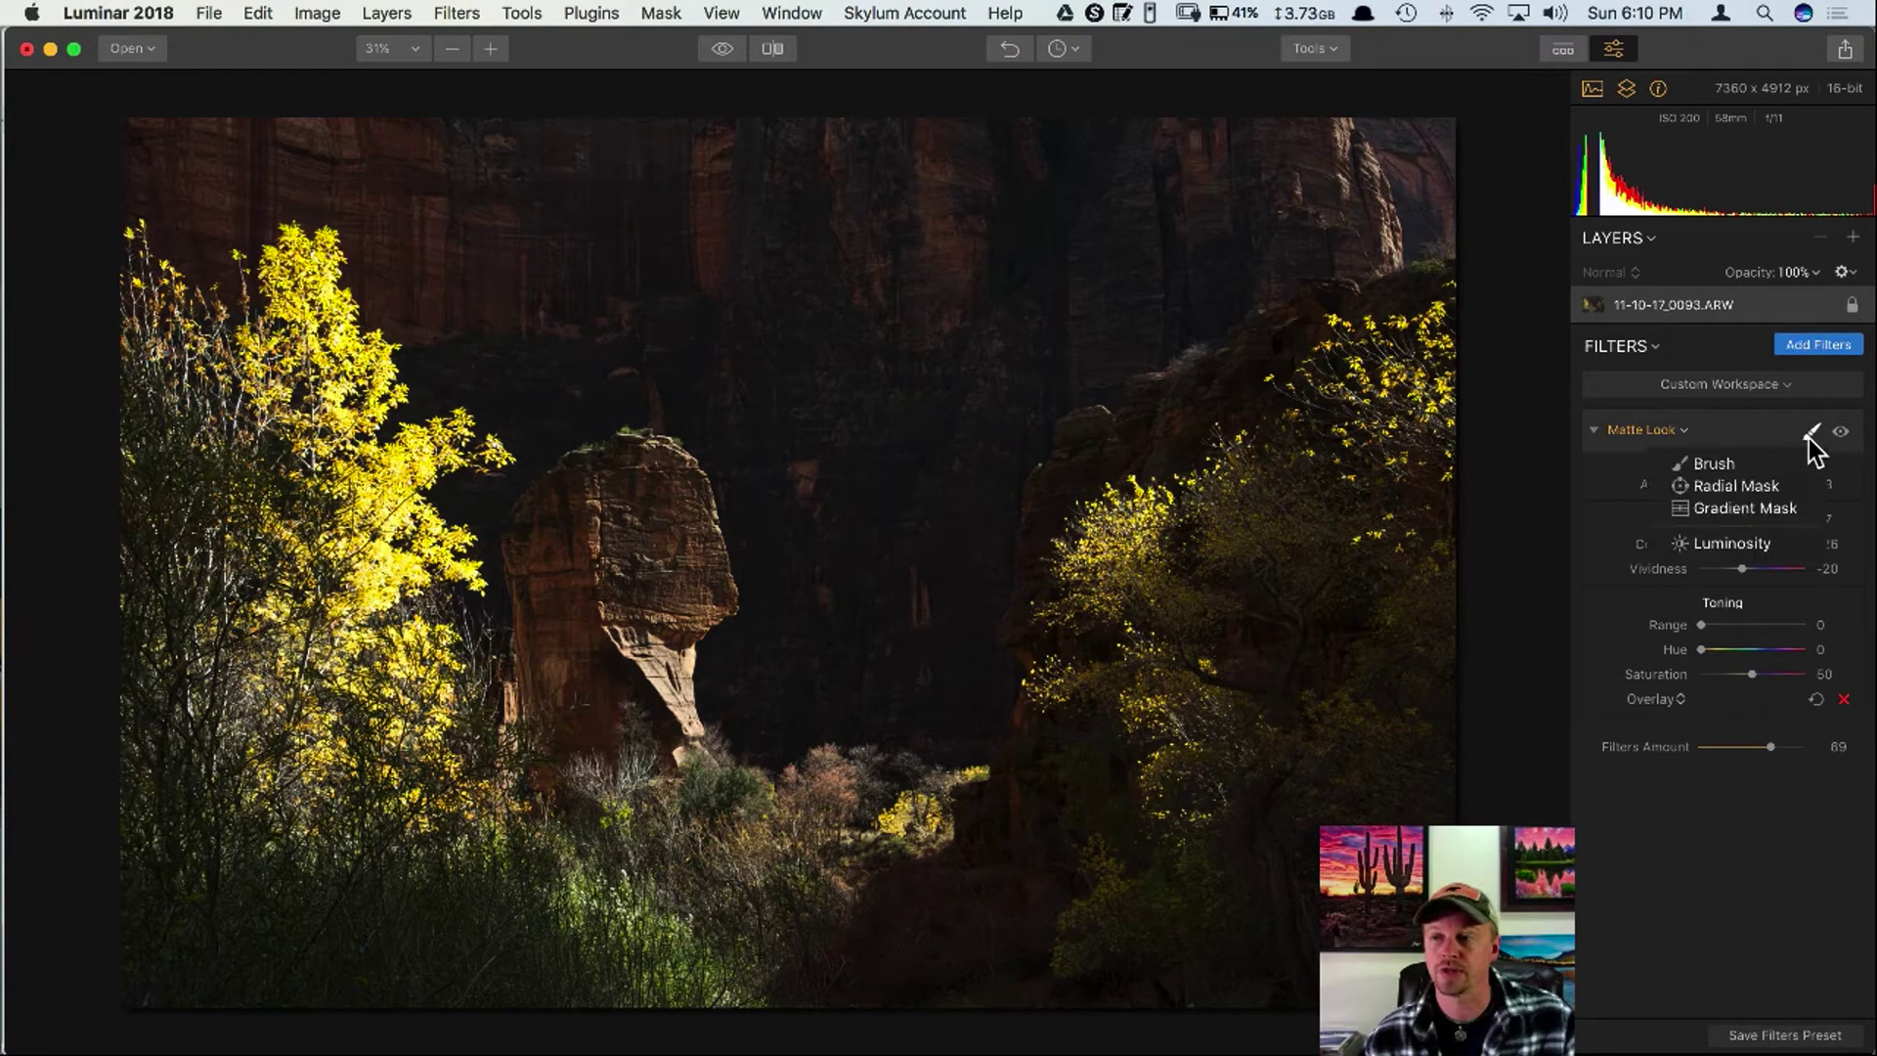
pyautogui.click(1720, 469)
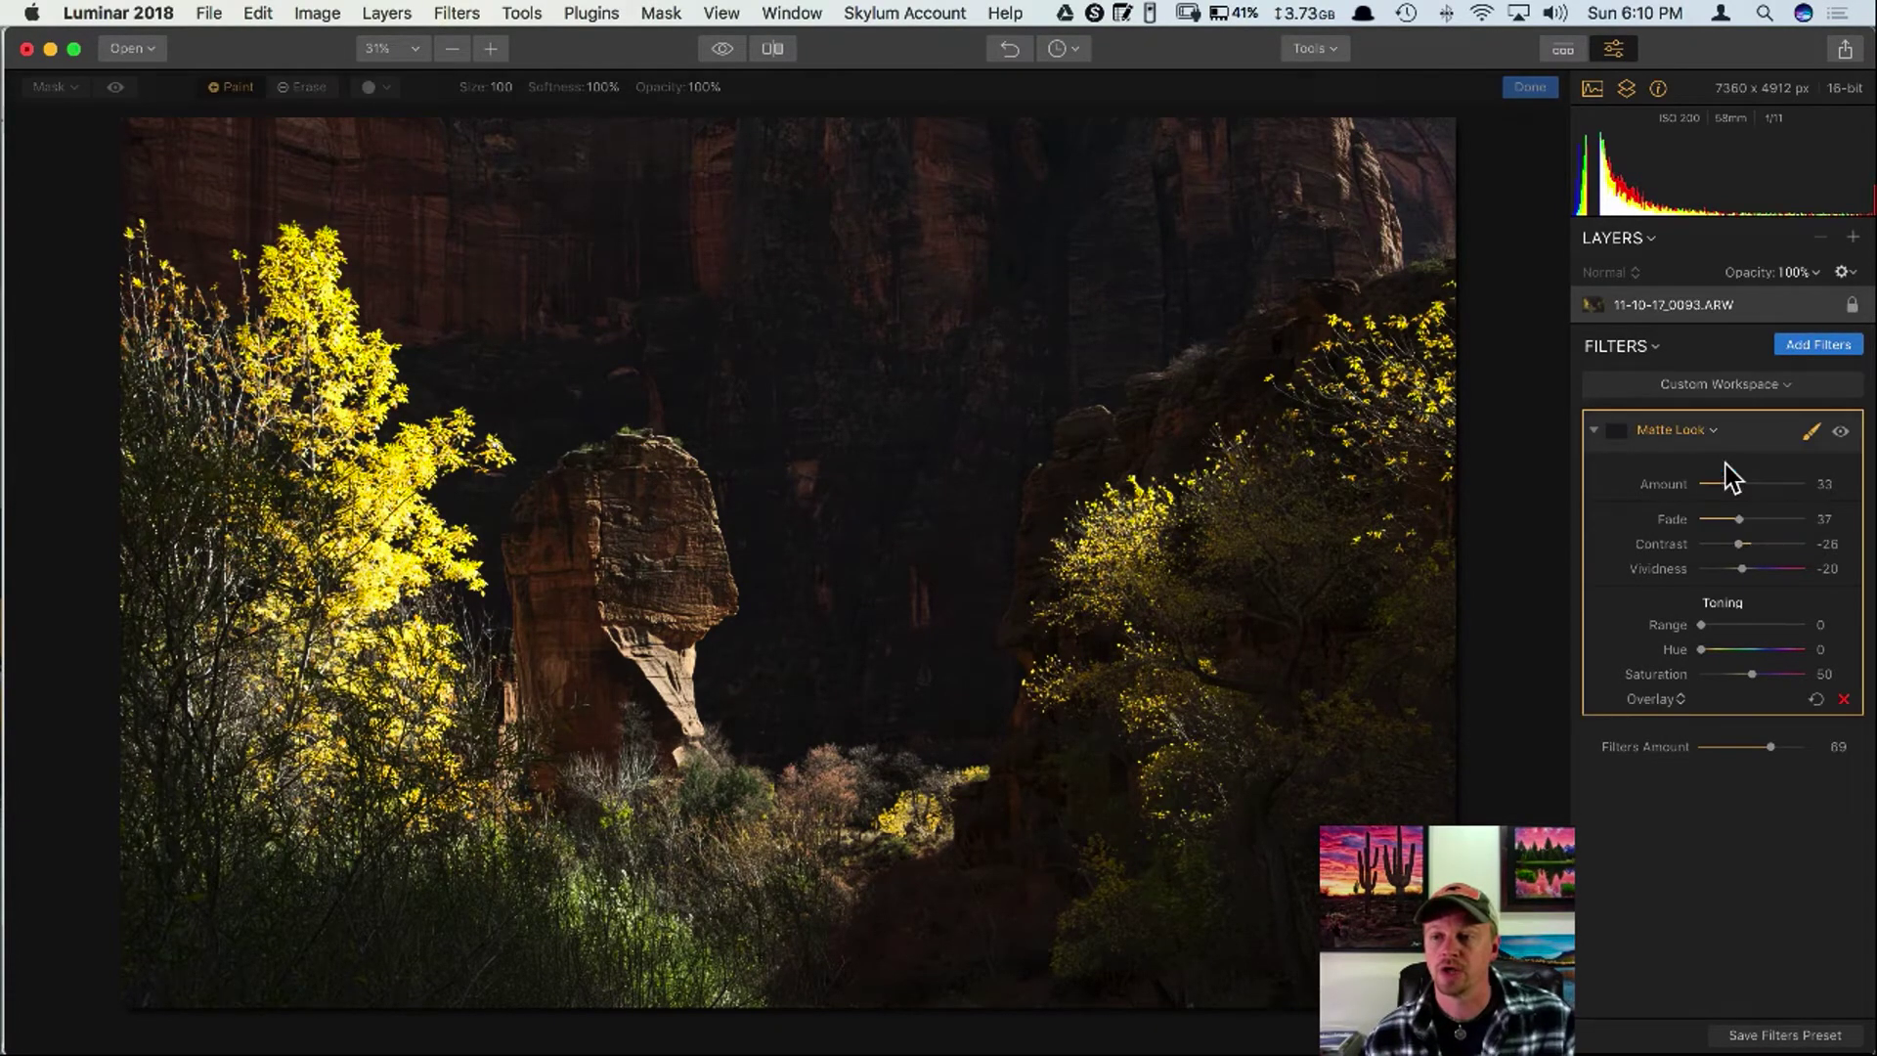
pyautogui.click(299, 87)
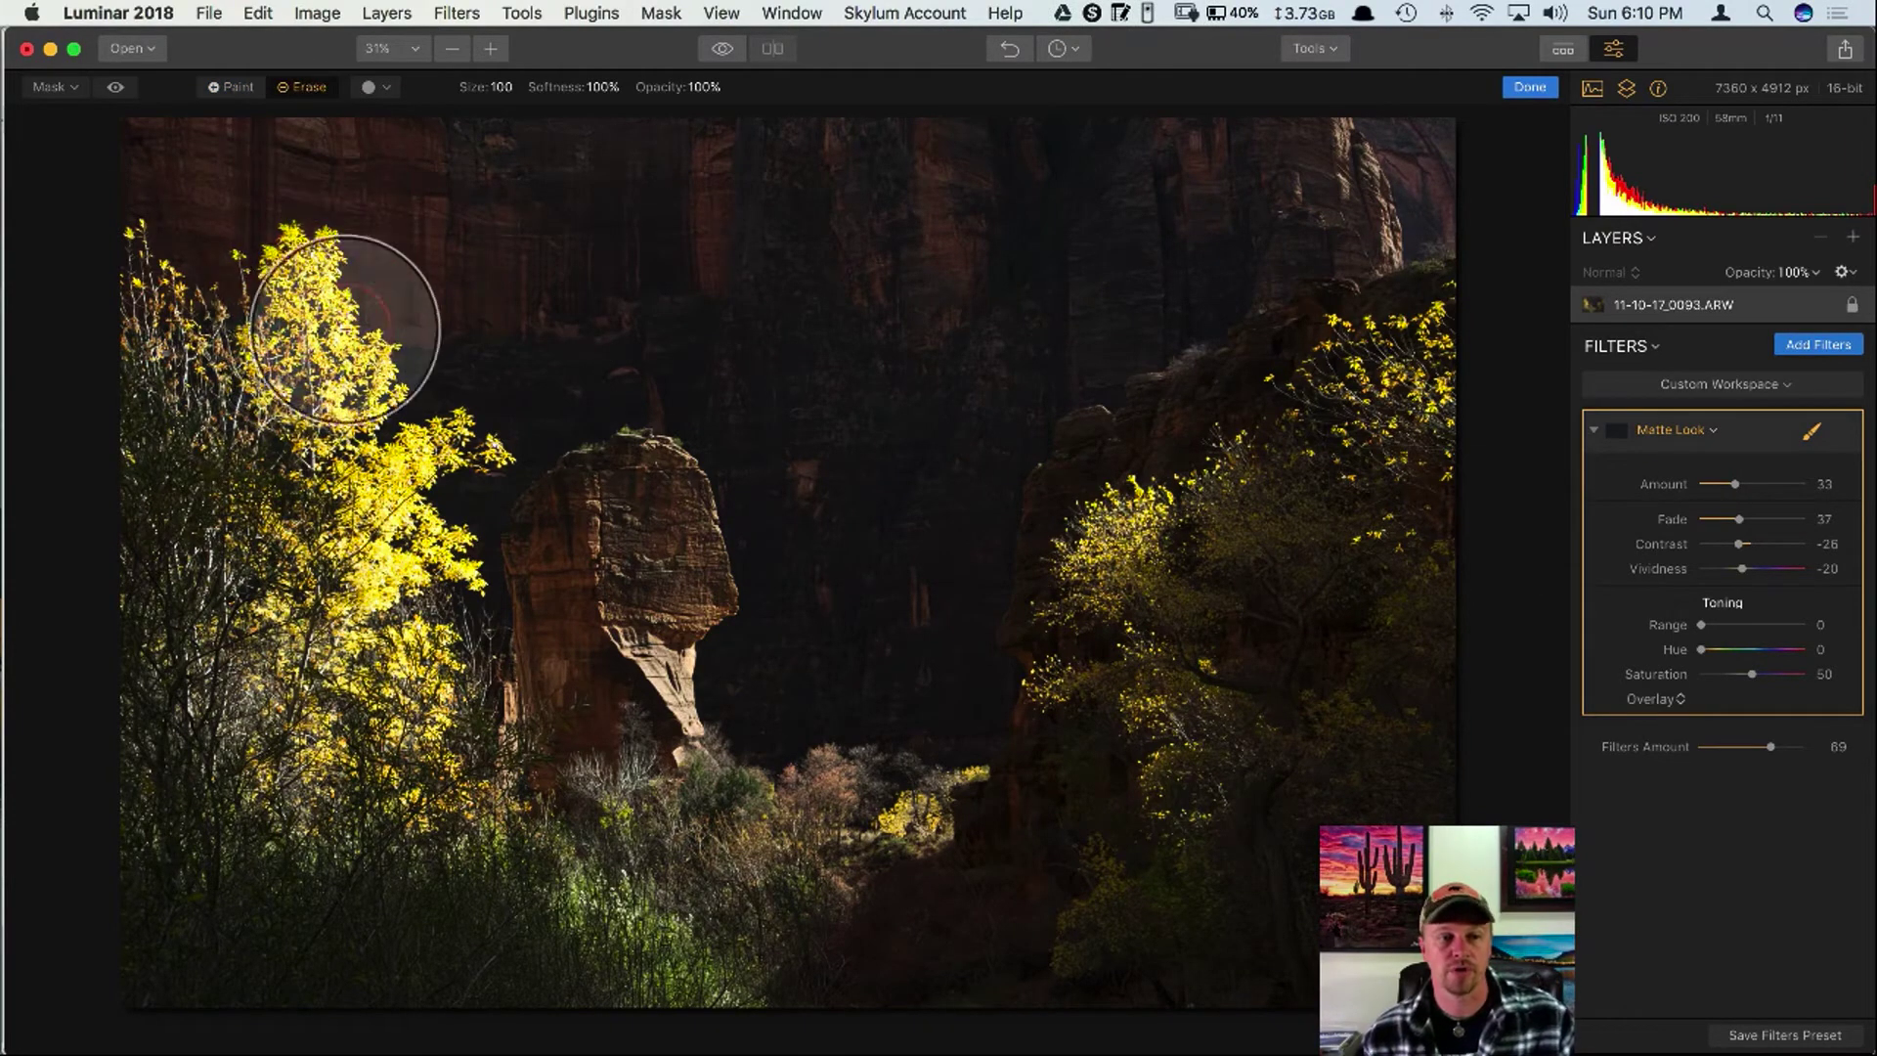
pyautogui.press('[')
pyautogui.press('[')
pyautogui.press('[')
pyautogui.press('[')
pyautogui.press('[')
pyautogui.press('[')
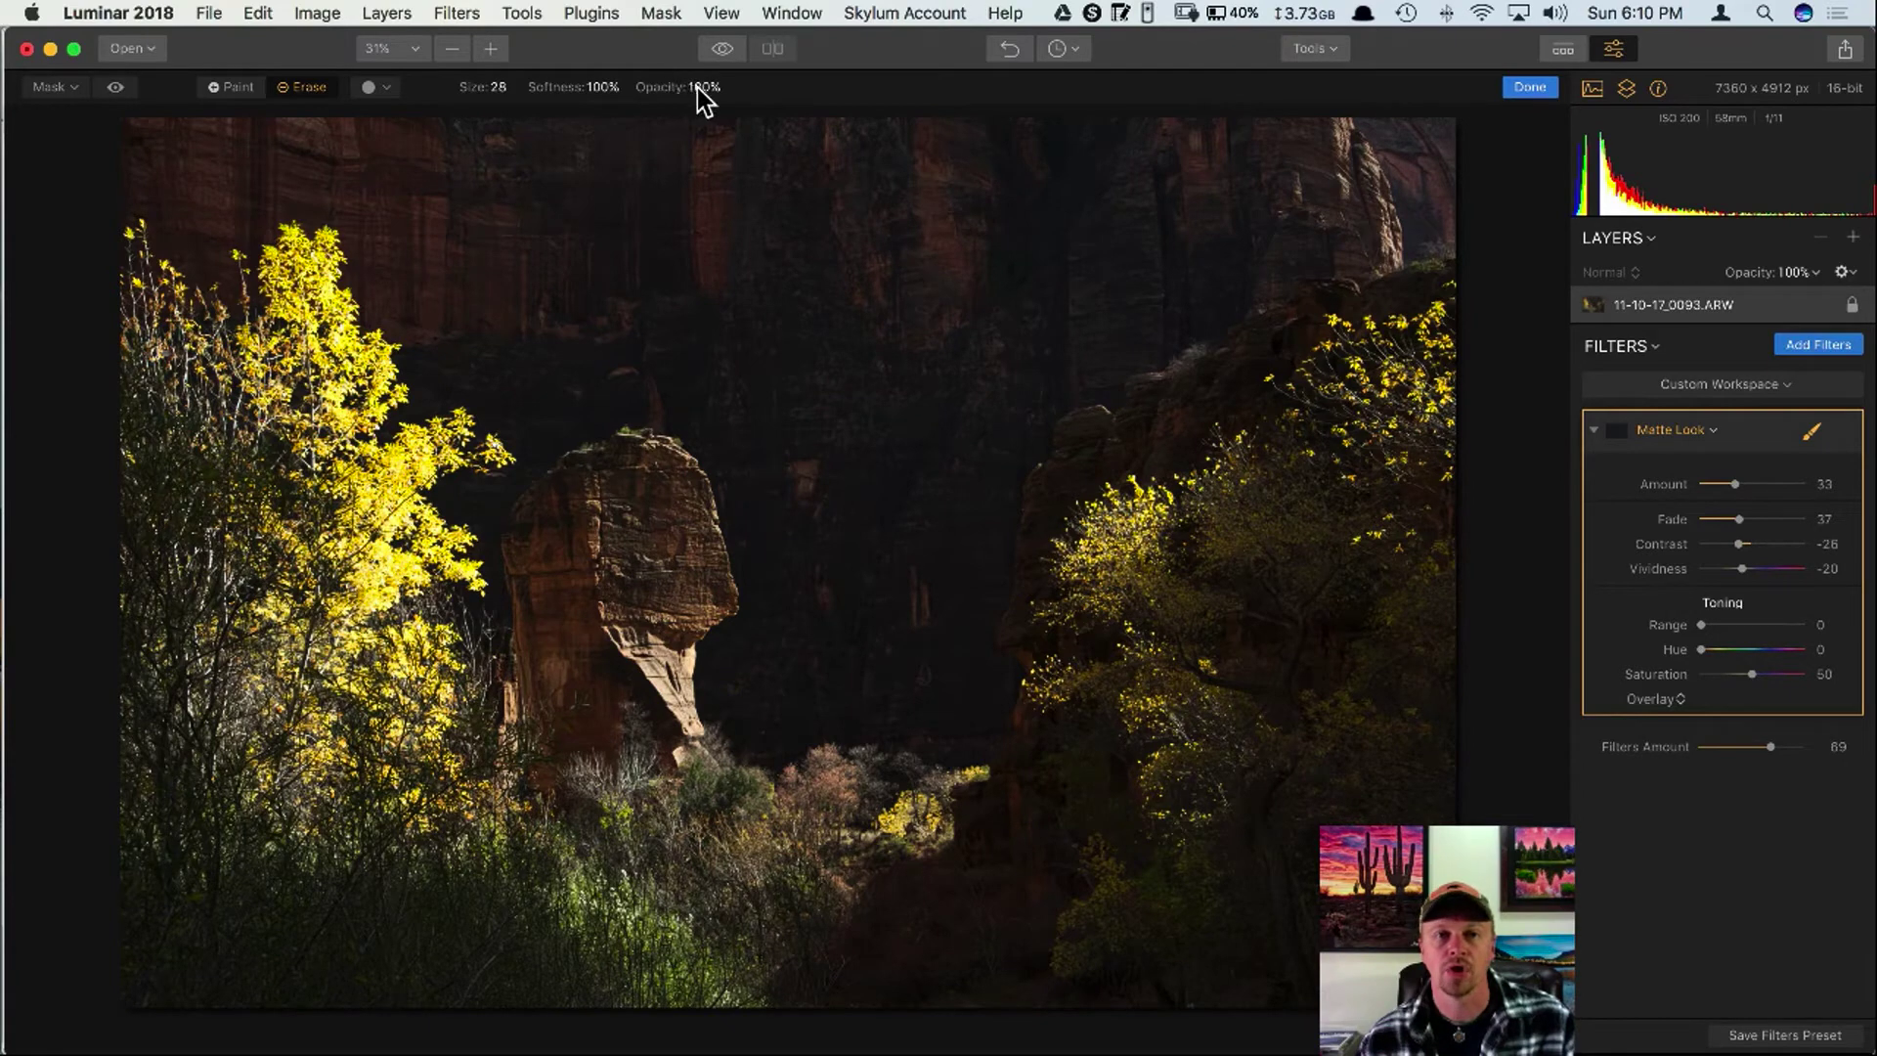
pyautogui.moveTo(669, 86); pyautogui.dragTo(618, 87)
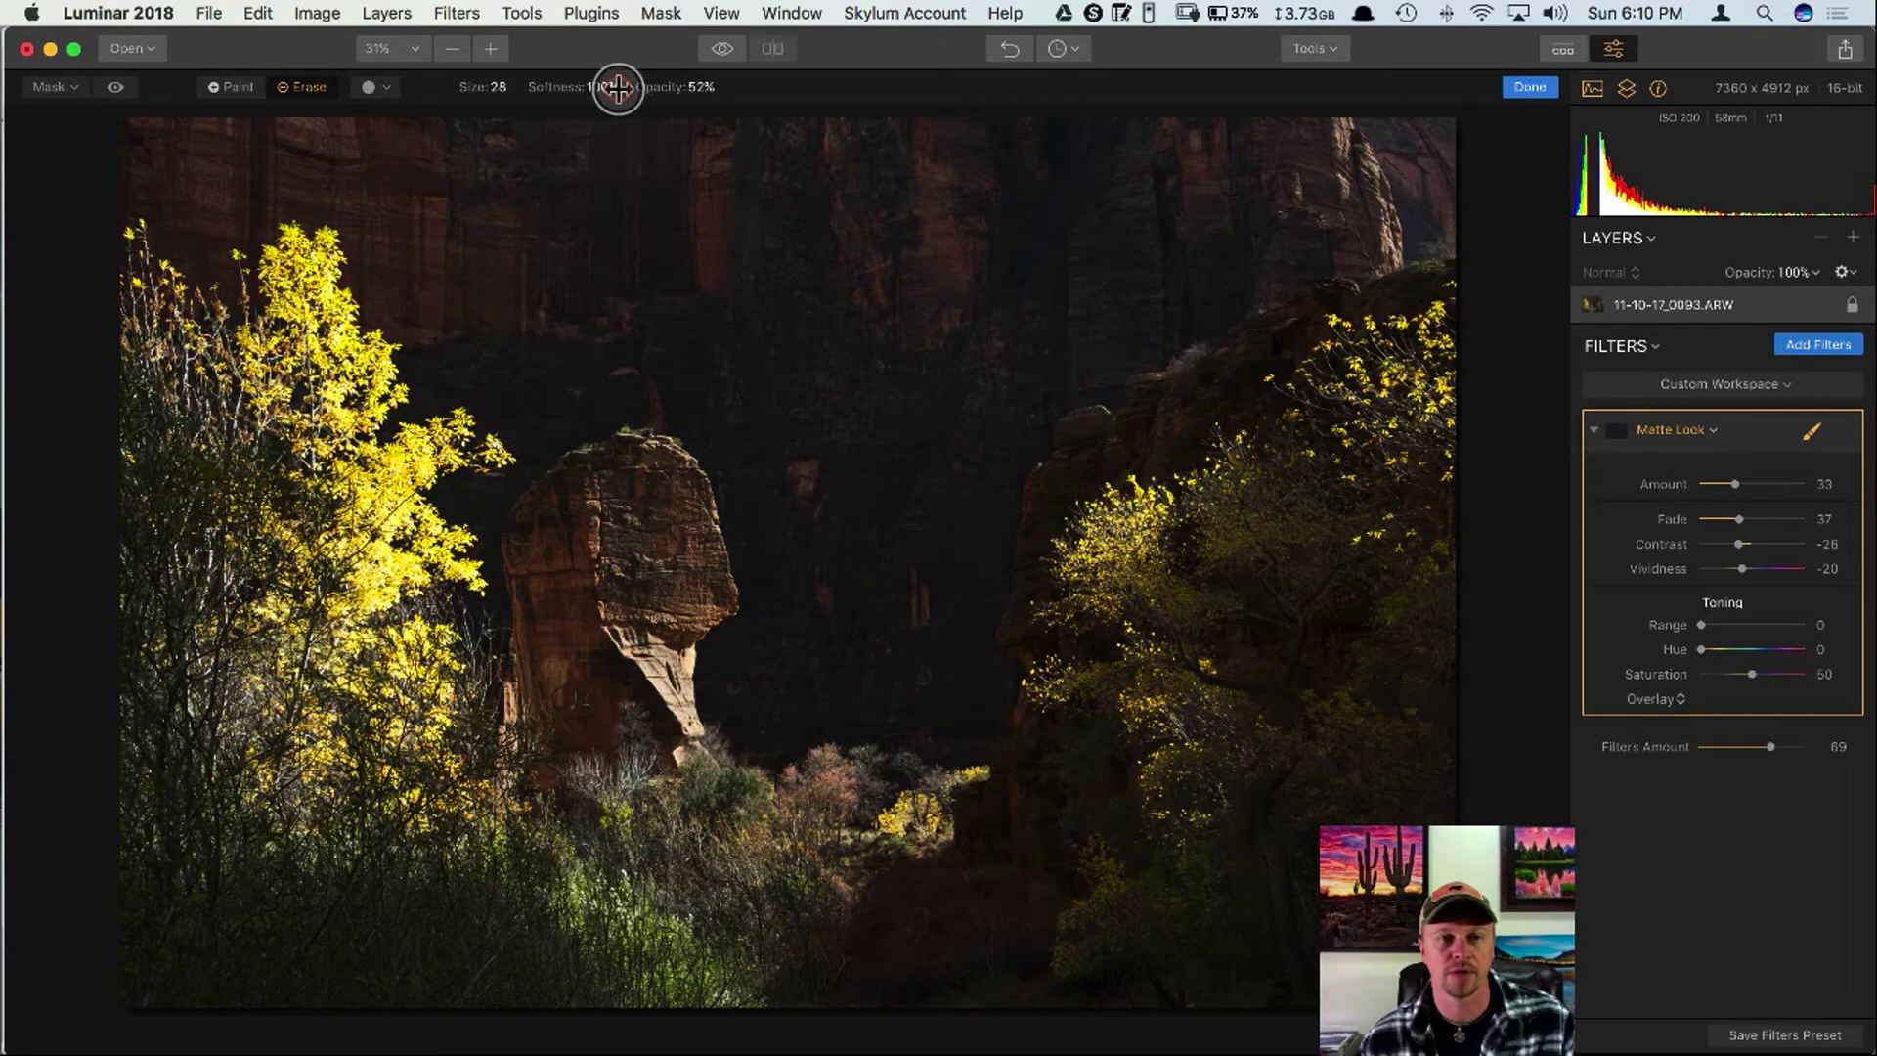
pyautogui.moveTo(284, 276)
pyautogui.mouseDown()
pyautogui.moveTo(344, 343)
pyautogui.moveTo(332, 306)
pyautogui.moveTo(370, 588)
pyautogui.moveTo(396, 572)
pyautogui.moveTo(314, 276)
pyautogui.moveTo(423, 465)
pyautogui.moveTo(385, 565)
pyautogui.moveTo(450, 584)
pyautogui.moveTo(376, 557)
pyautogui.moveTo(344, 301)
pyautogui.moveTo(304, 289)
pyautogui.moveTo(382, 460)
pyautogui.mouseUp()
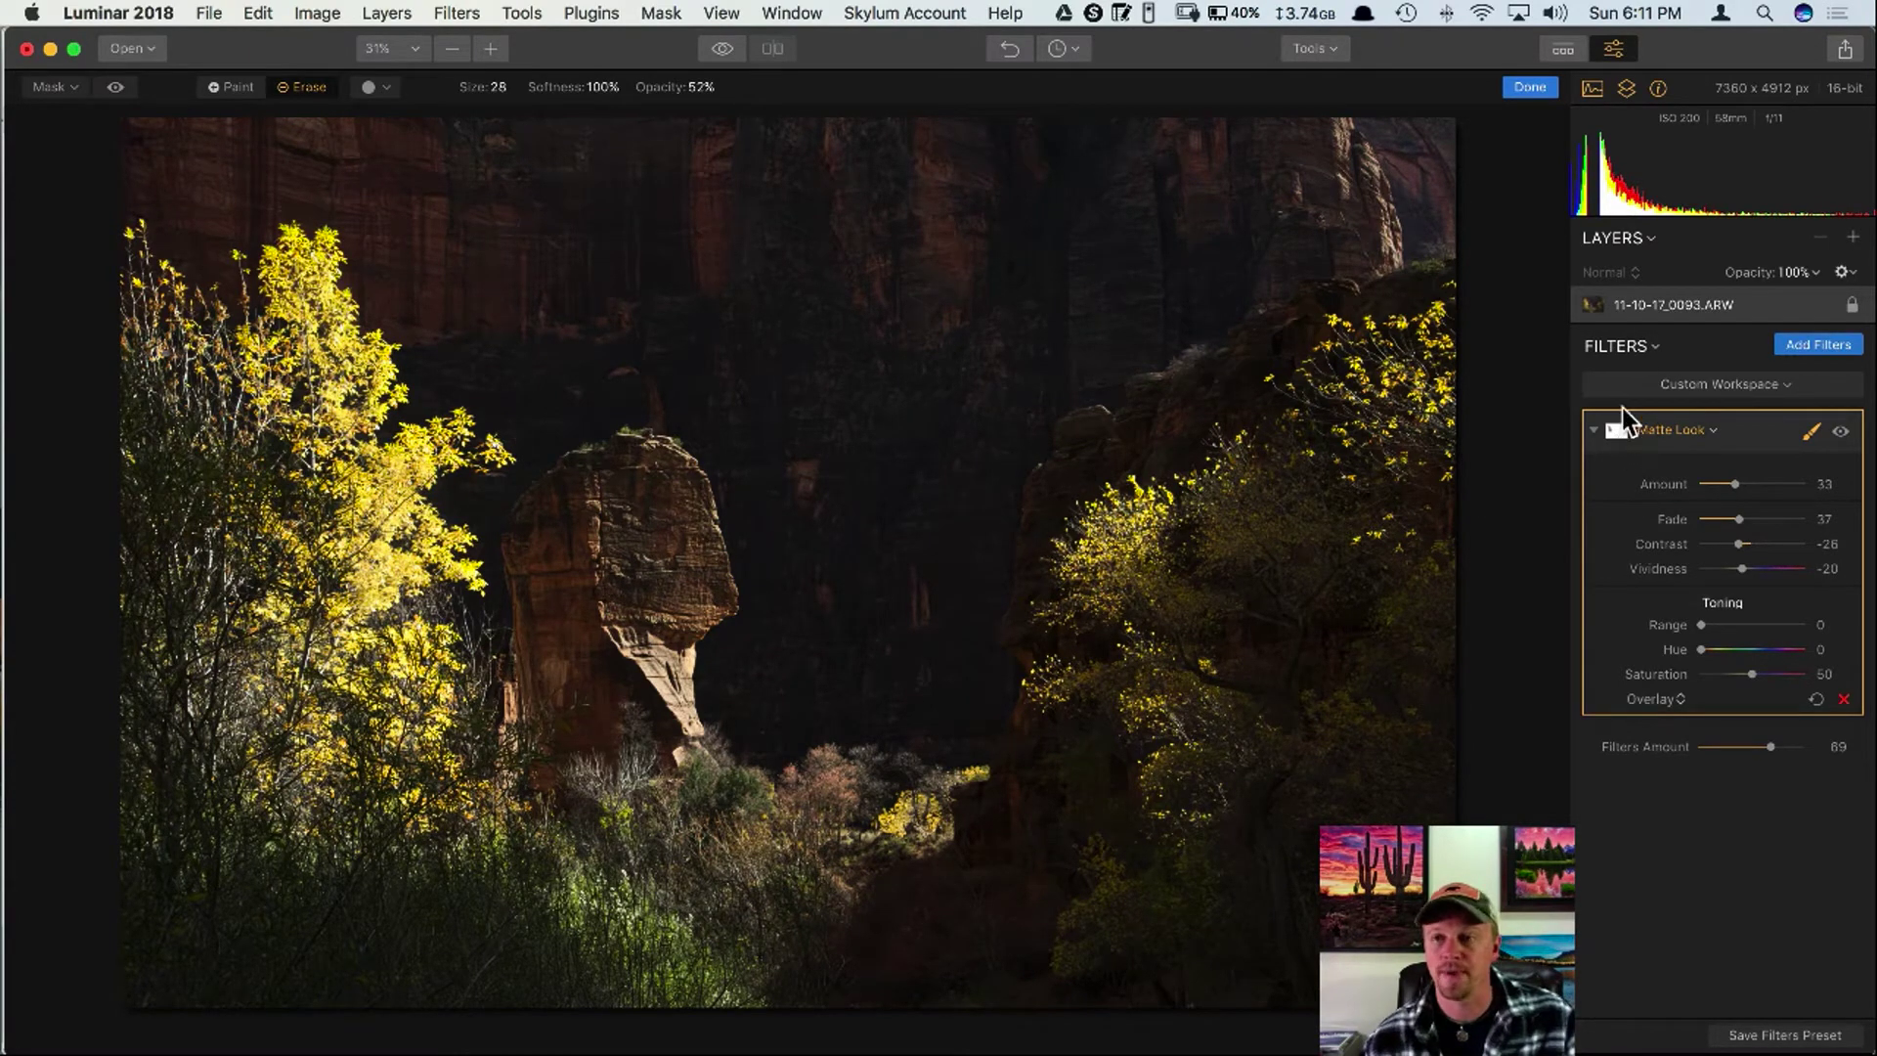
pyautogui.click(116, 88)
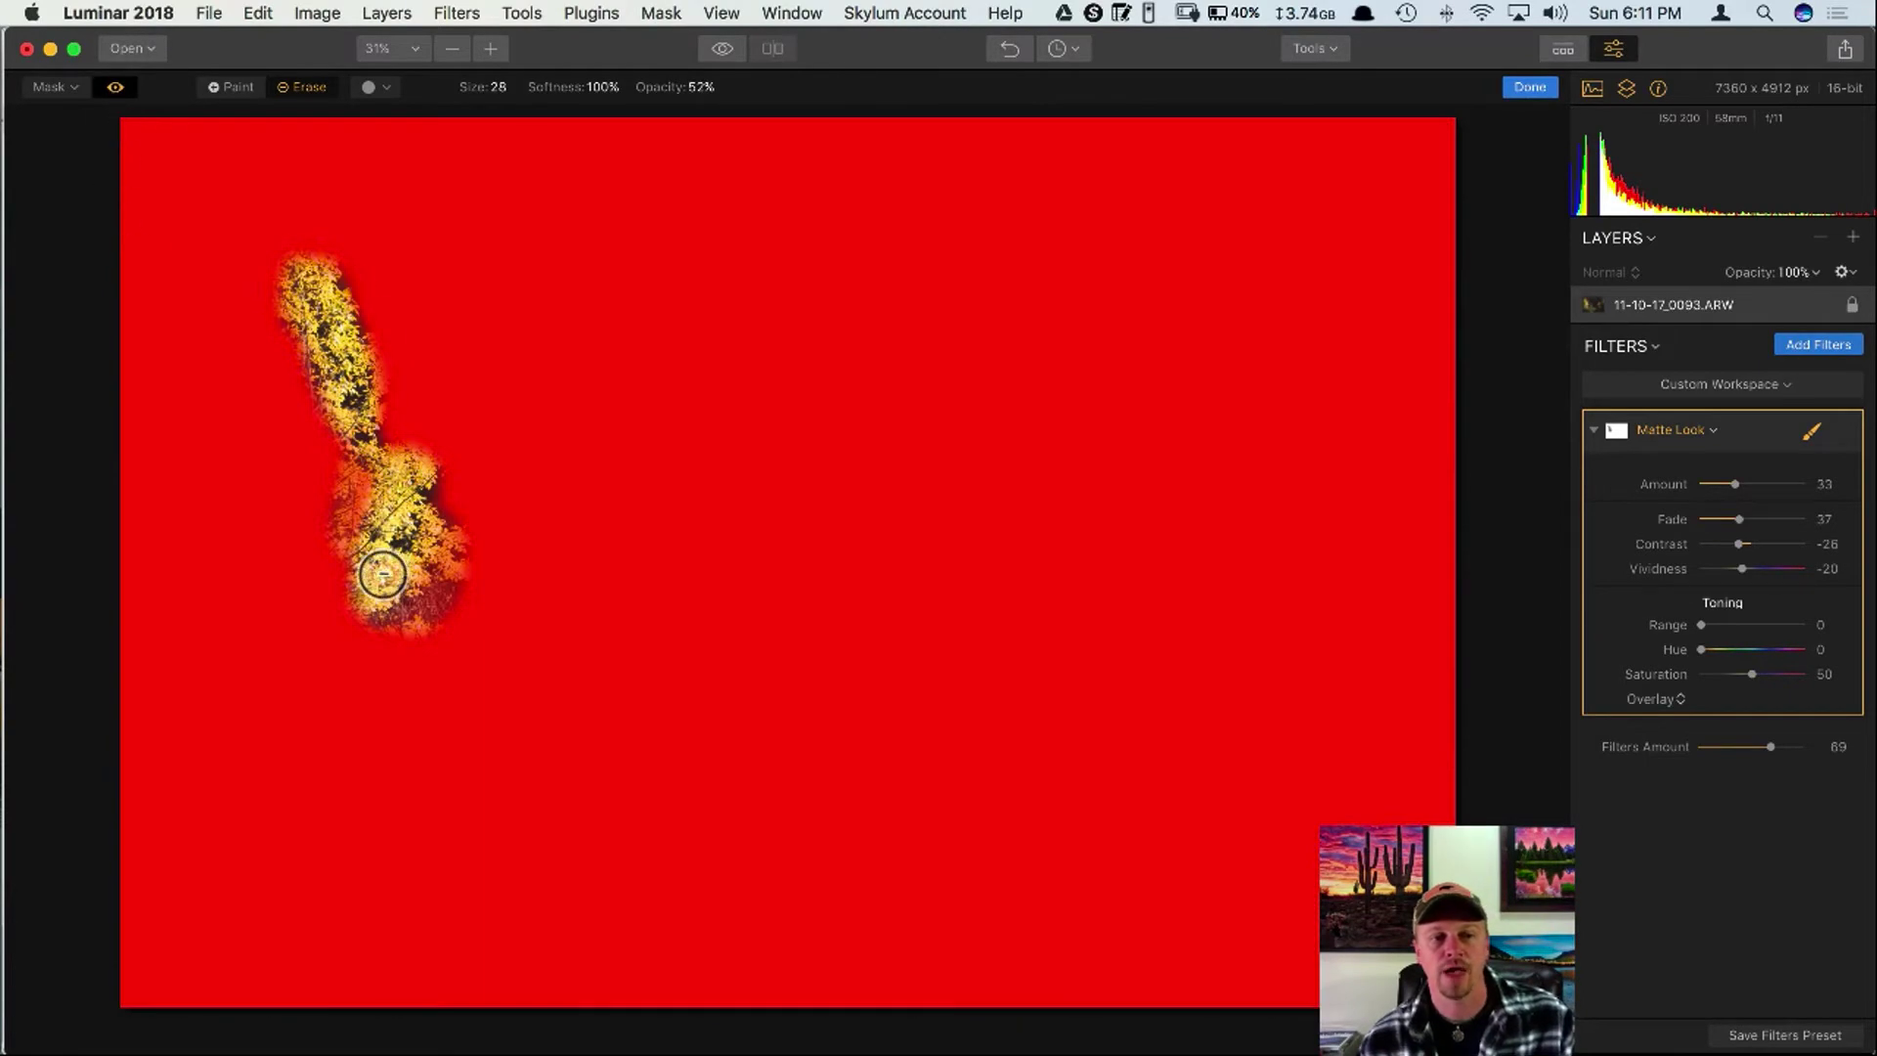
pyautogui.click(115, 88)
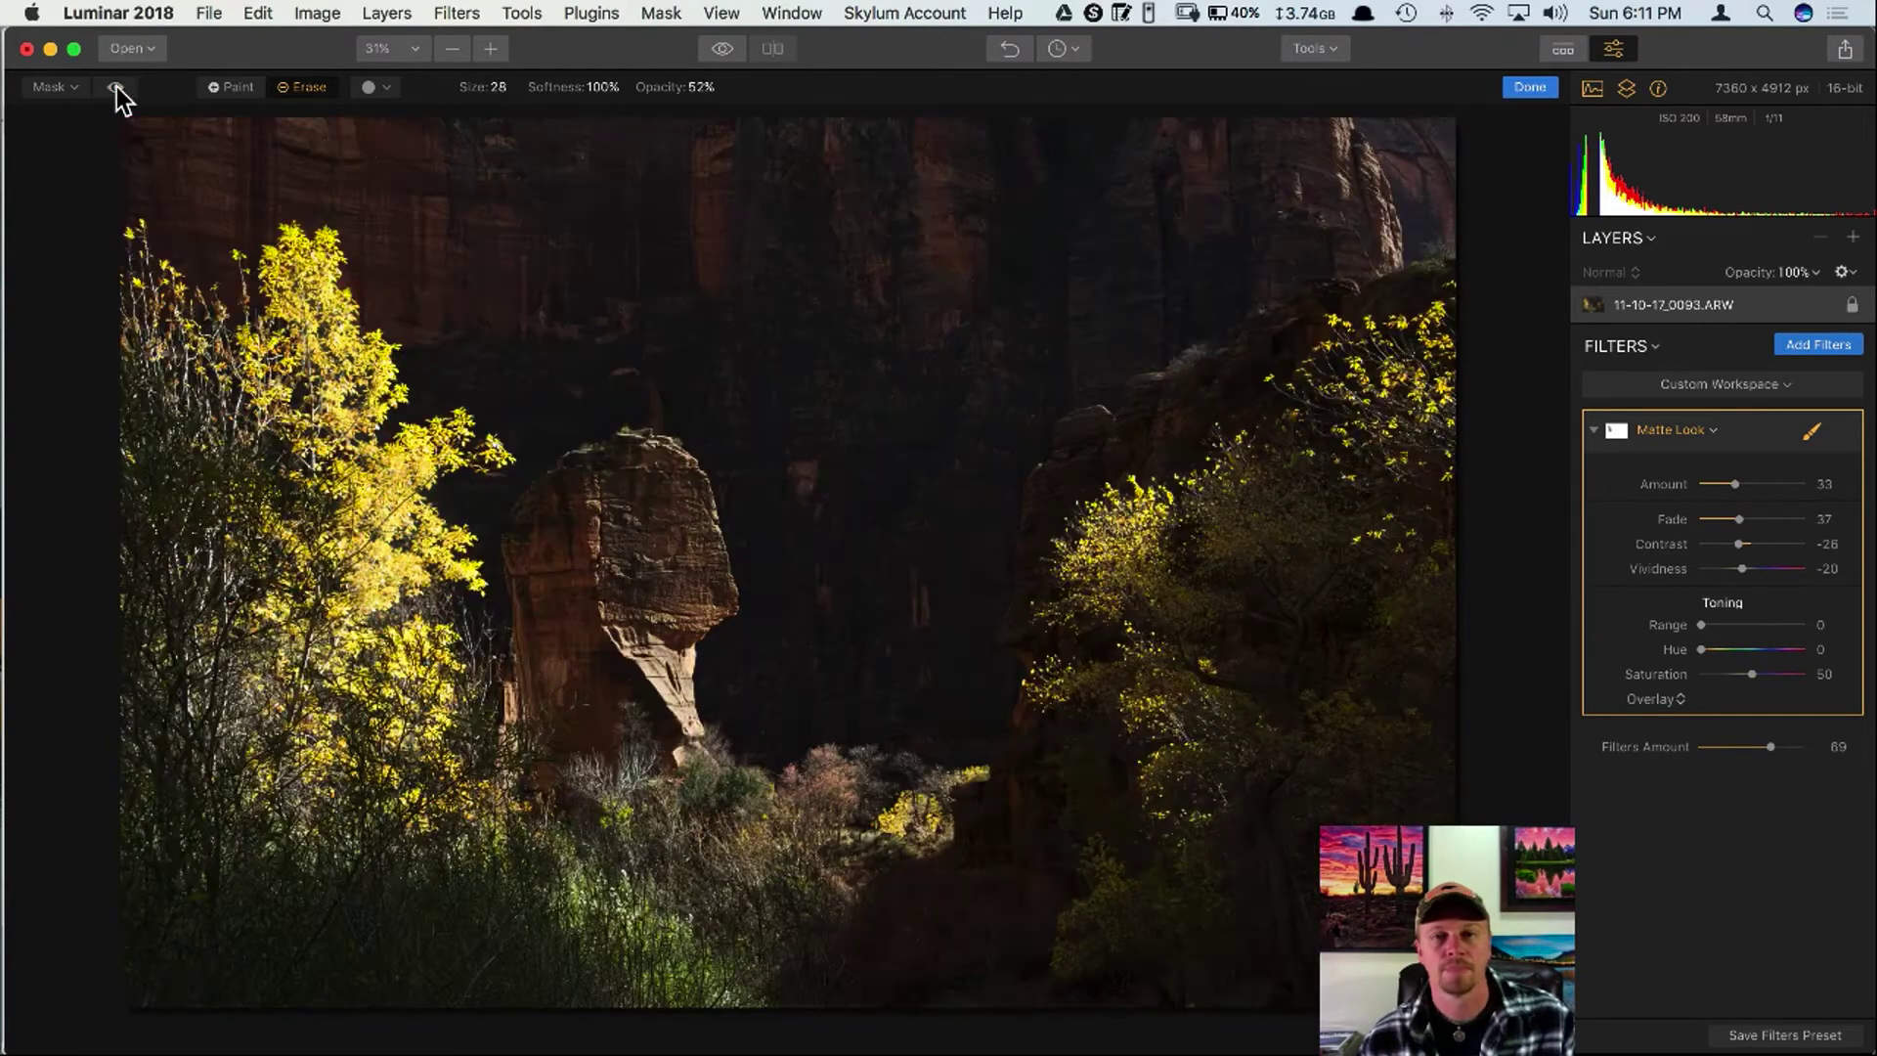
pyautogui.click(1529, 88)
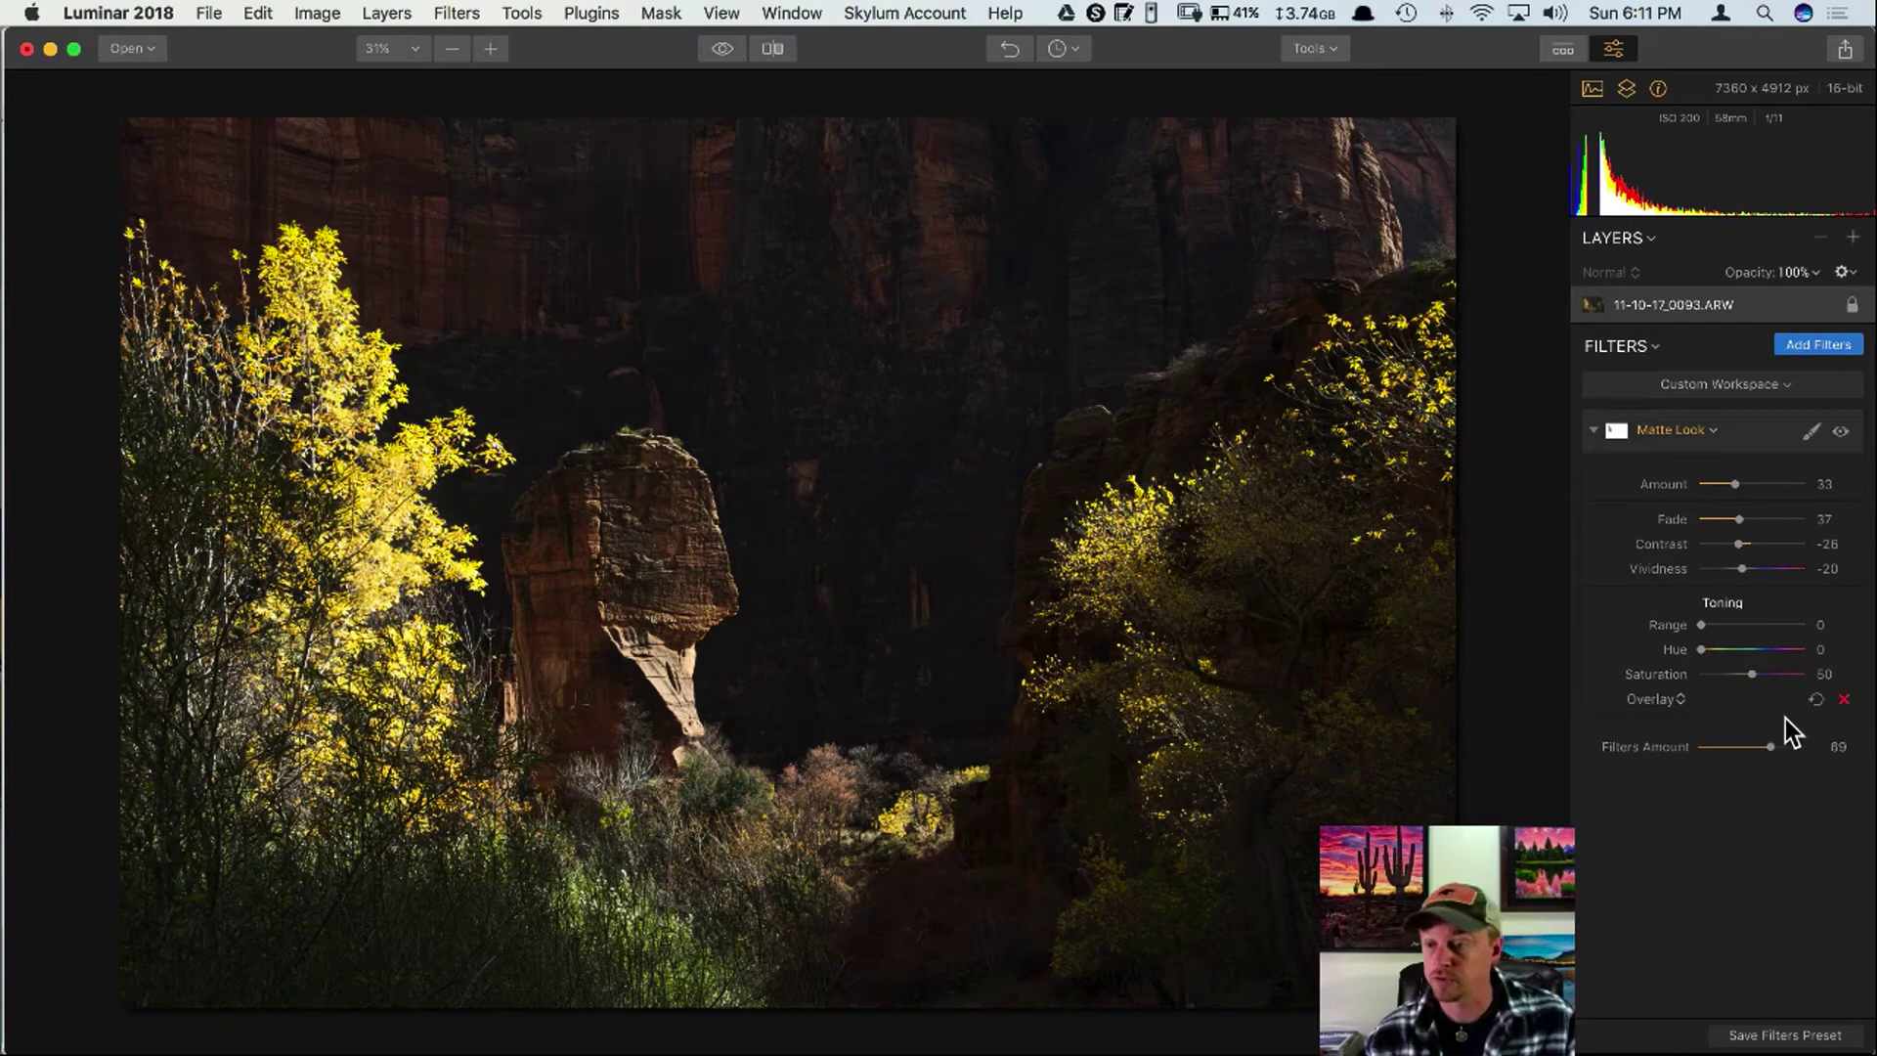
# Add a new adjustment layer with a Dodge & Burn filter and start its painting mode.
pyautogui.click(1853, 240)
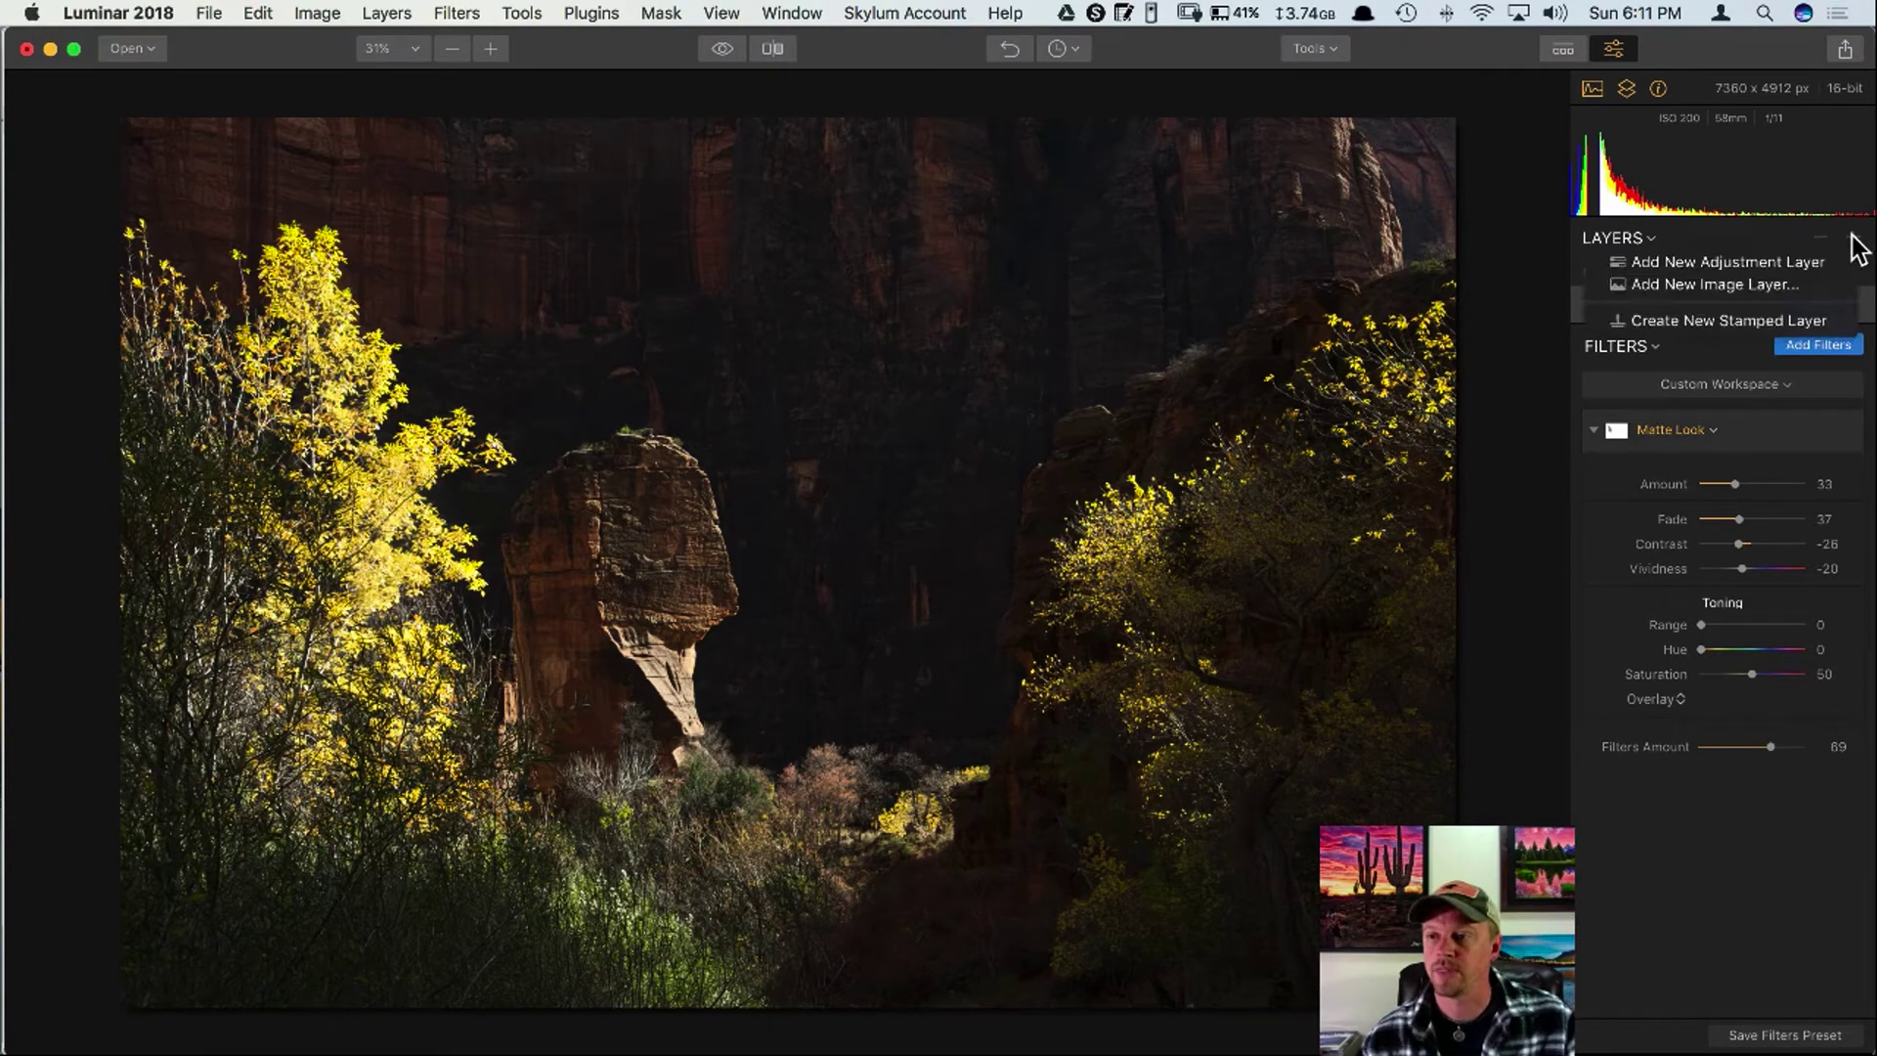
pyautogui.click(1814, 256)
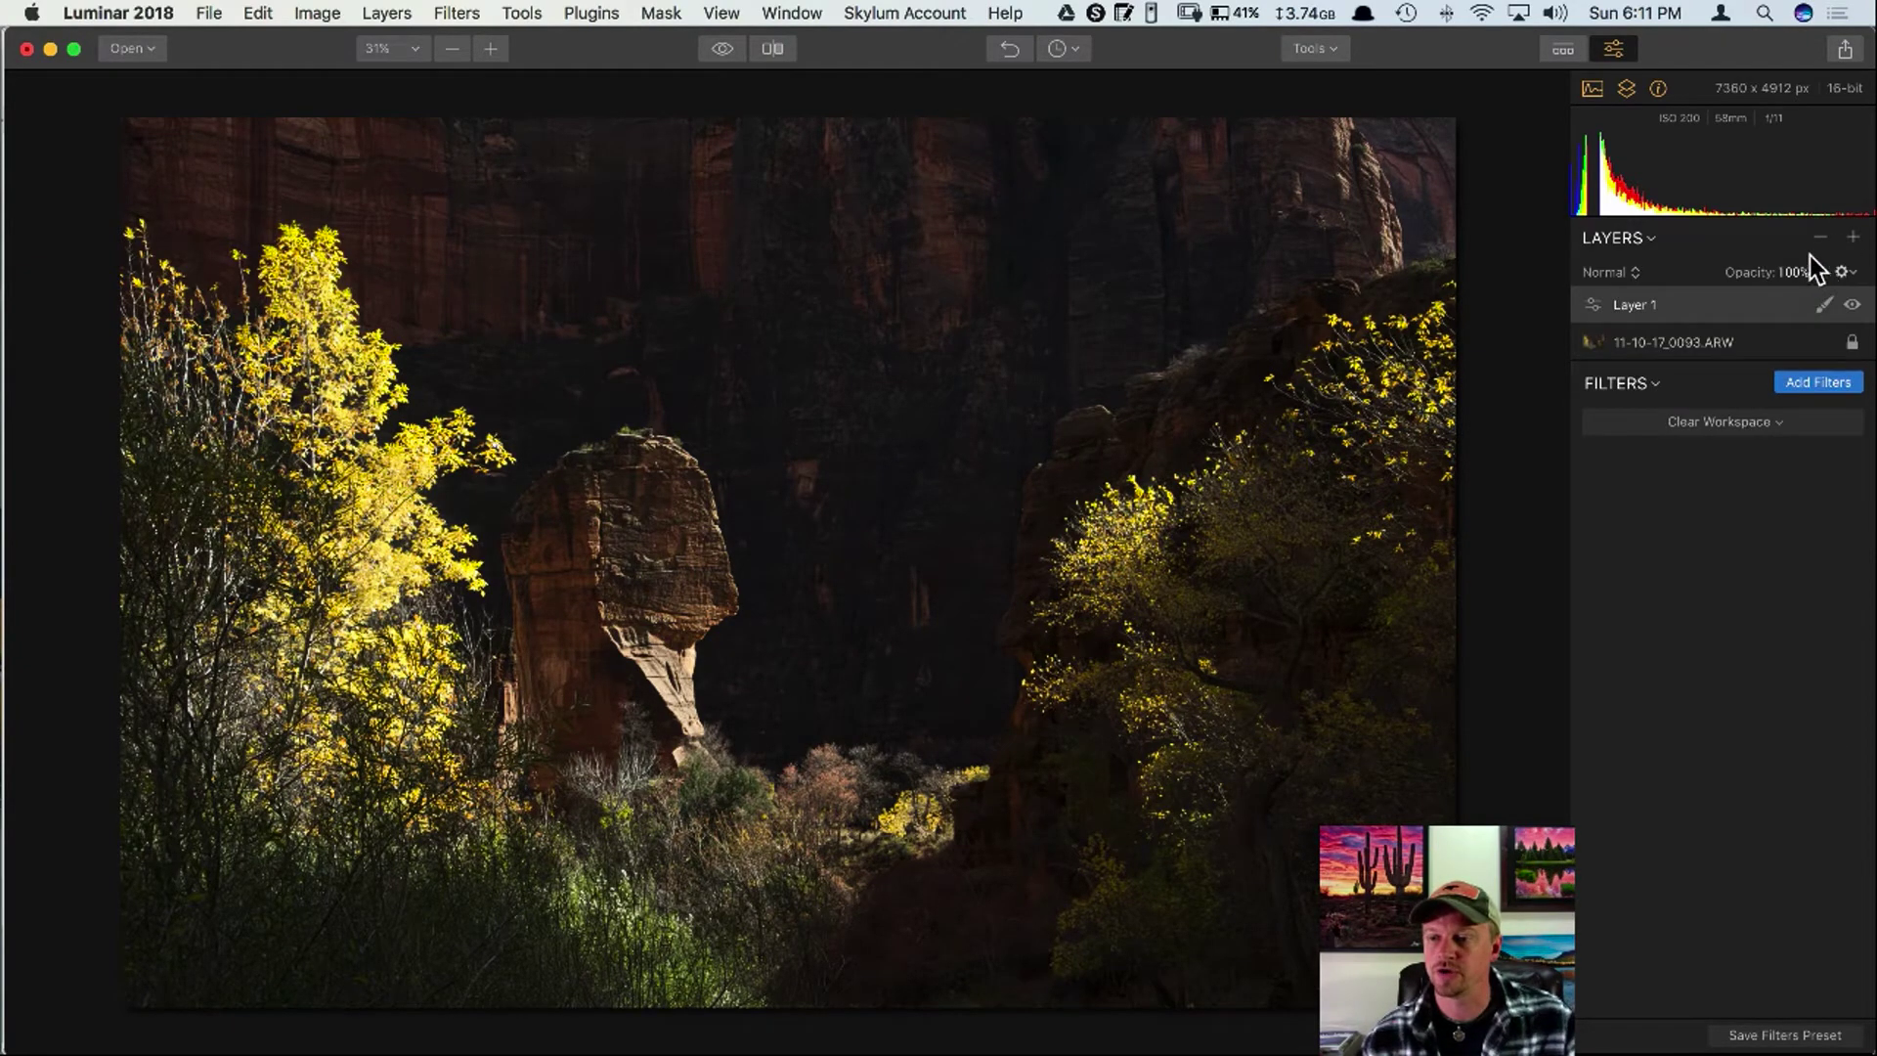
pyautogui.click(1810, 384)
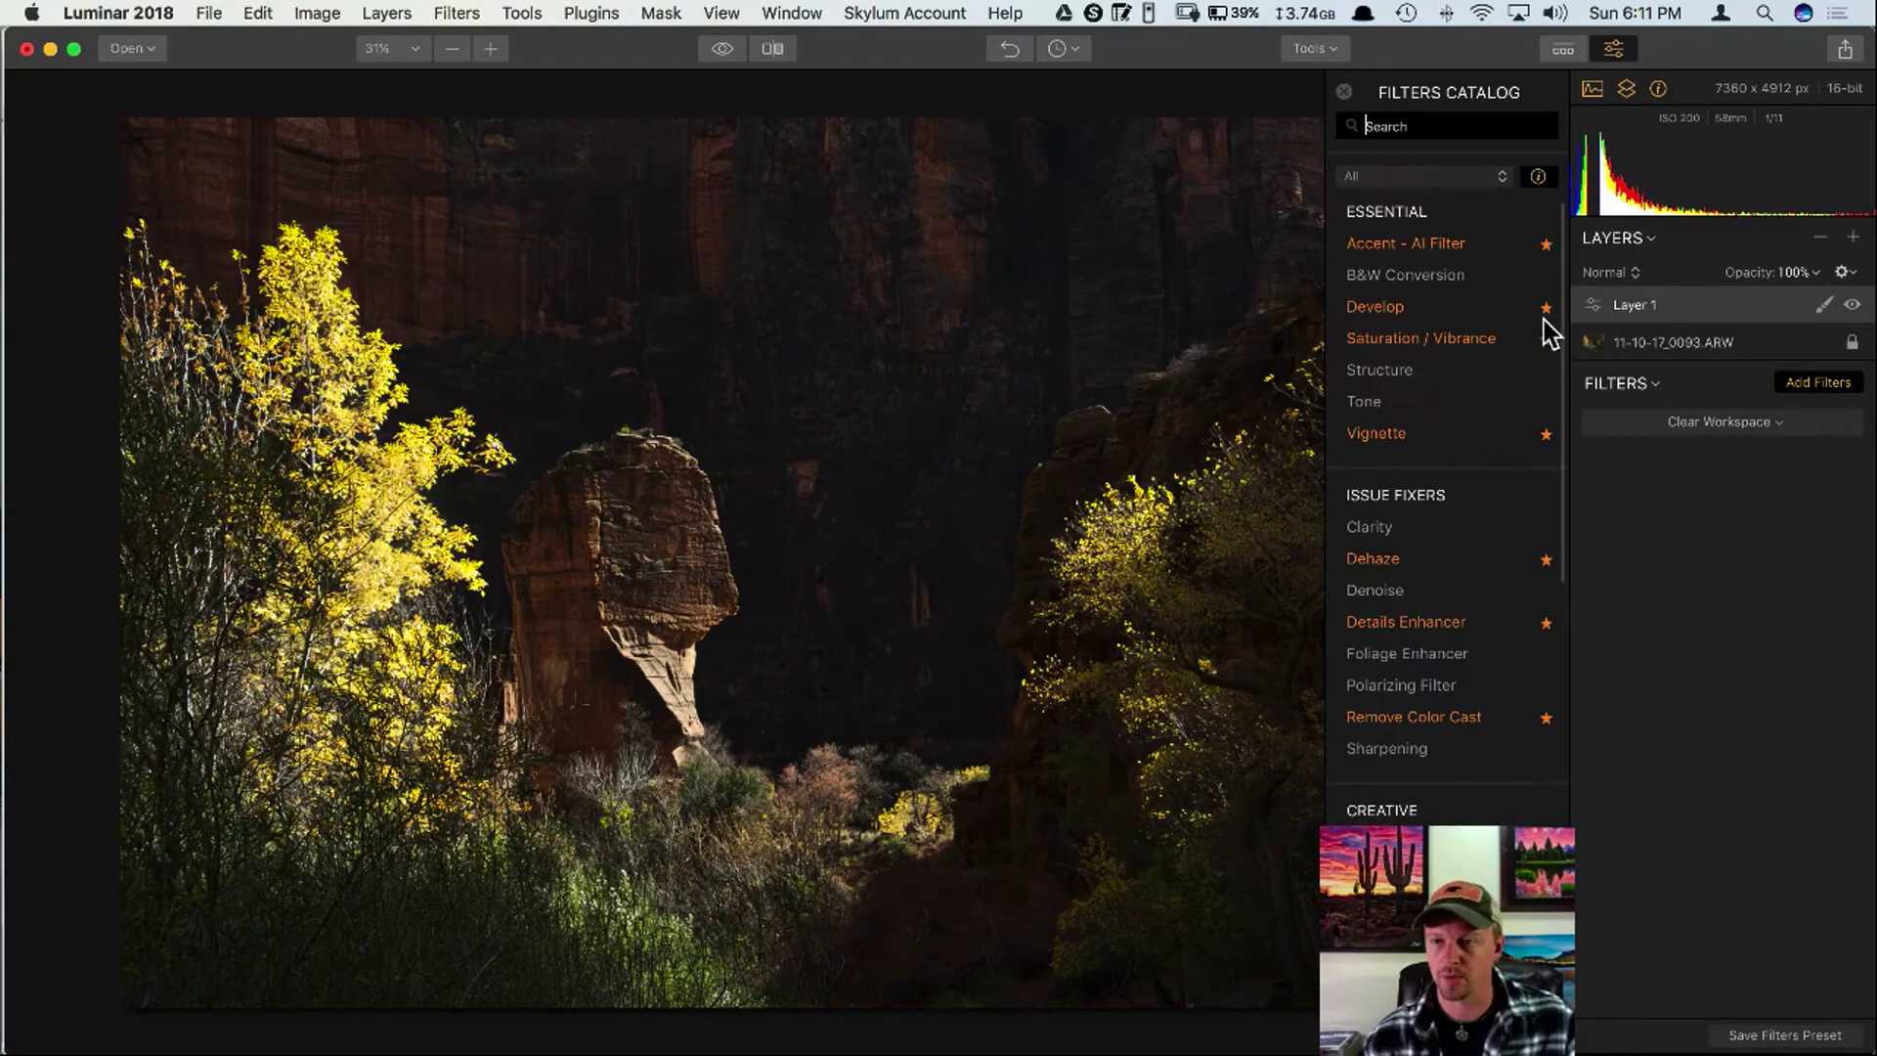
pyautogui.write('dod')
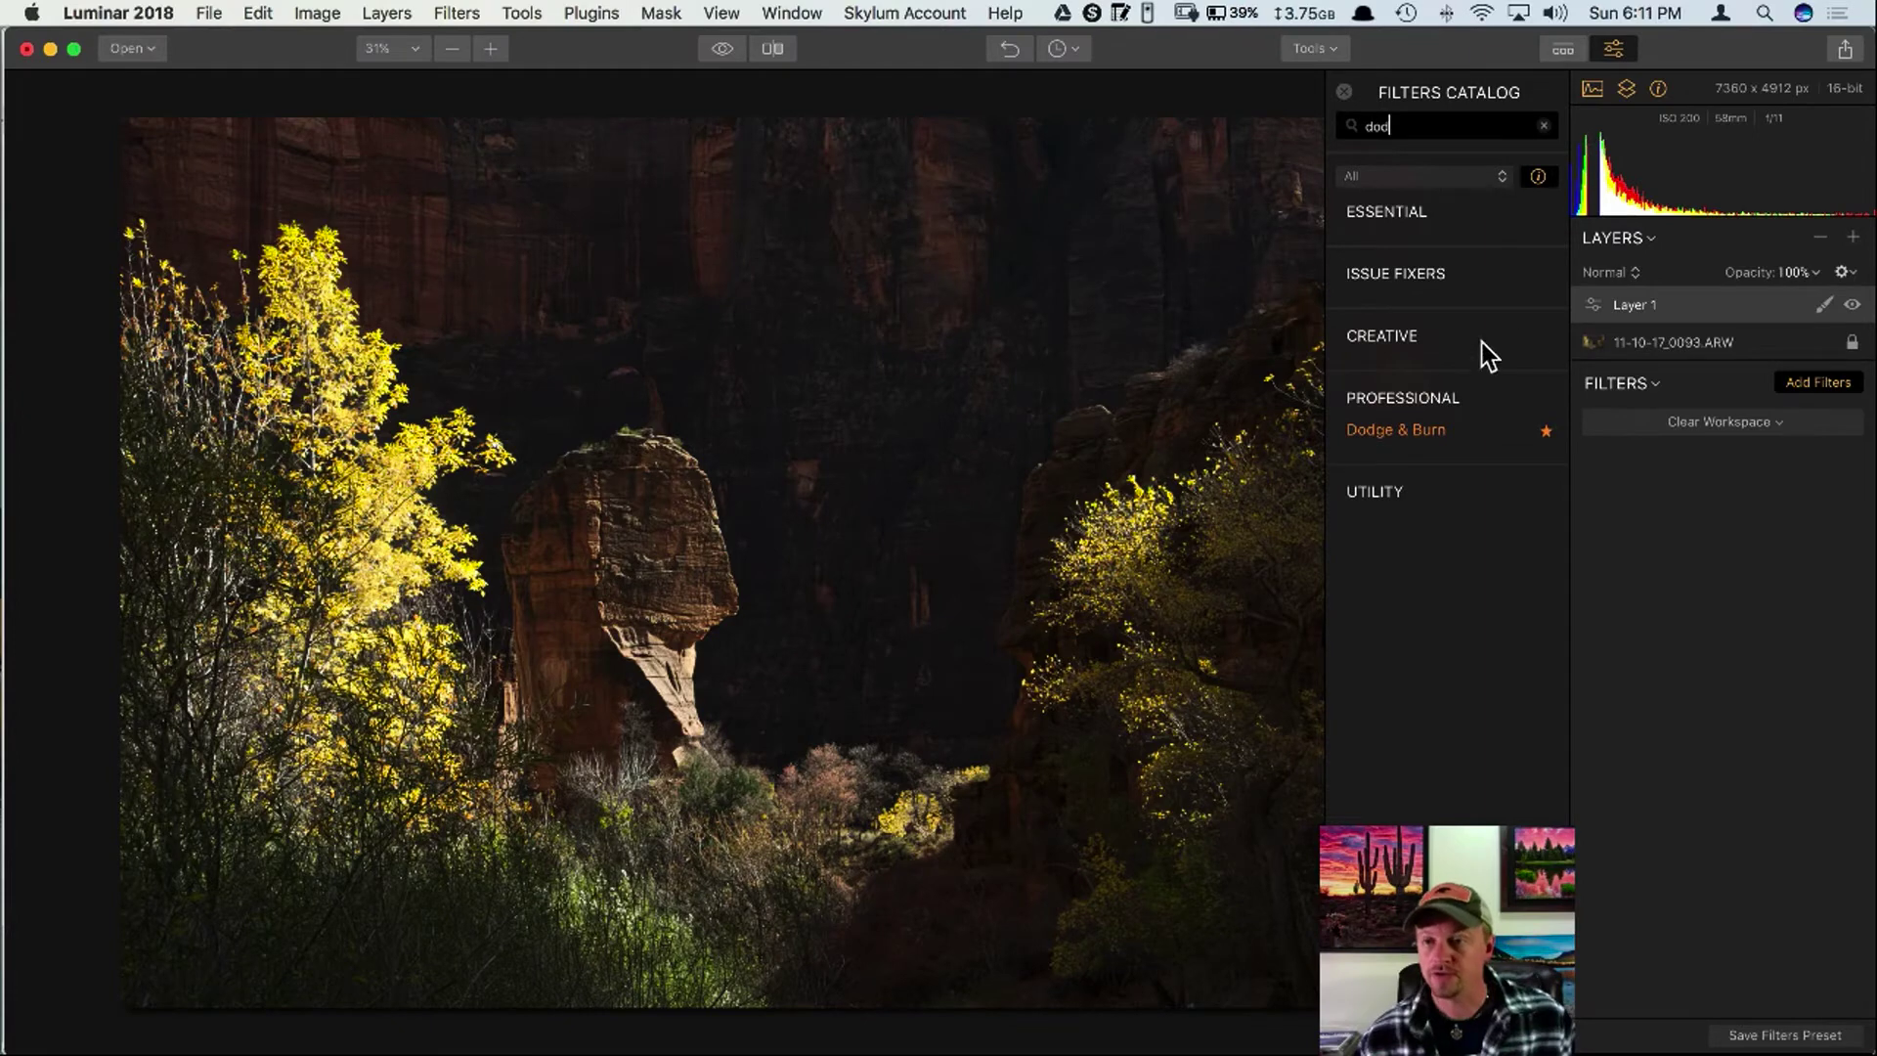
pyautogui.click(1442, 427)
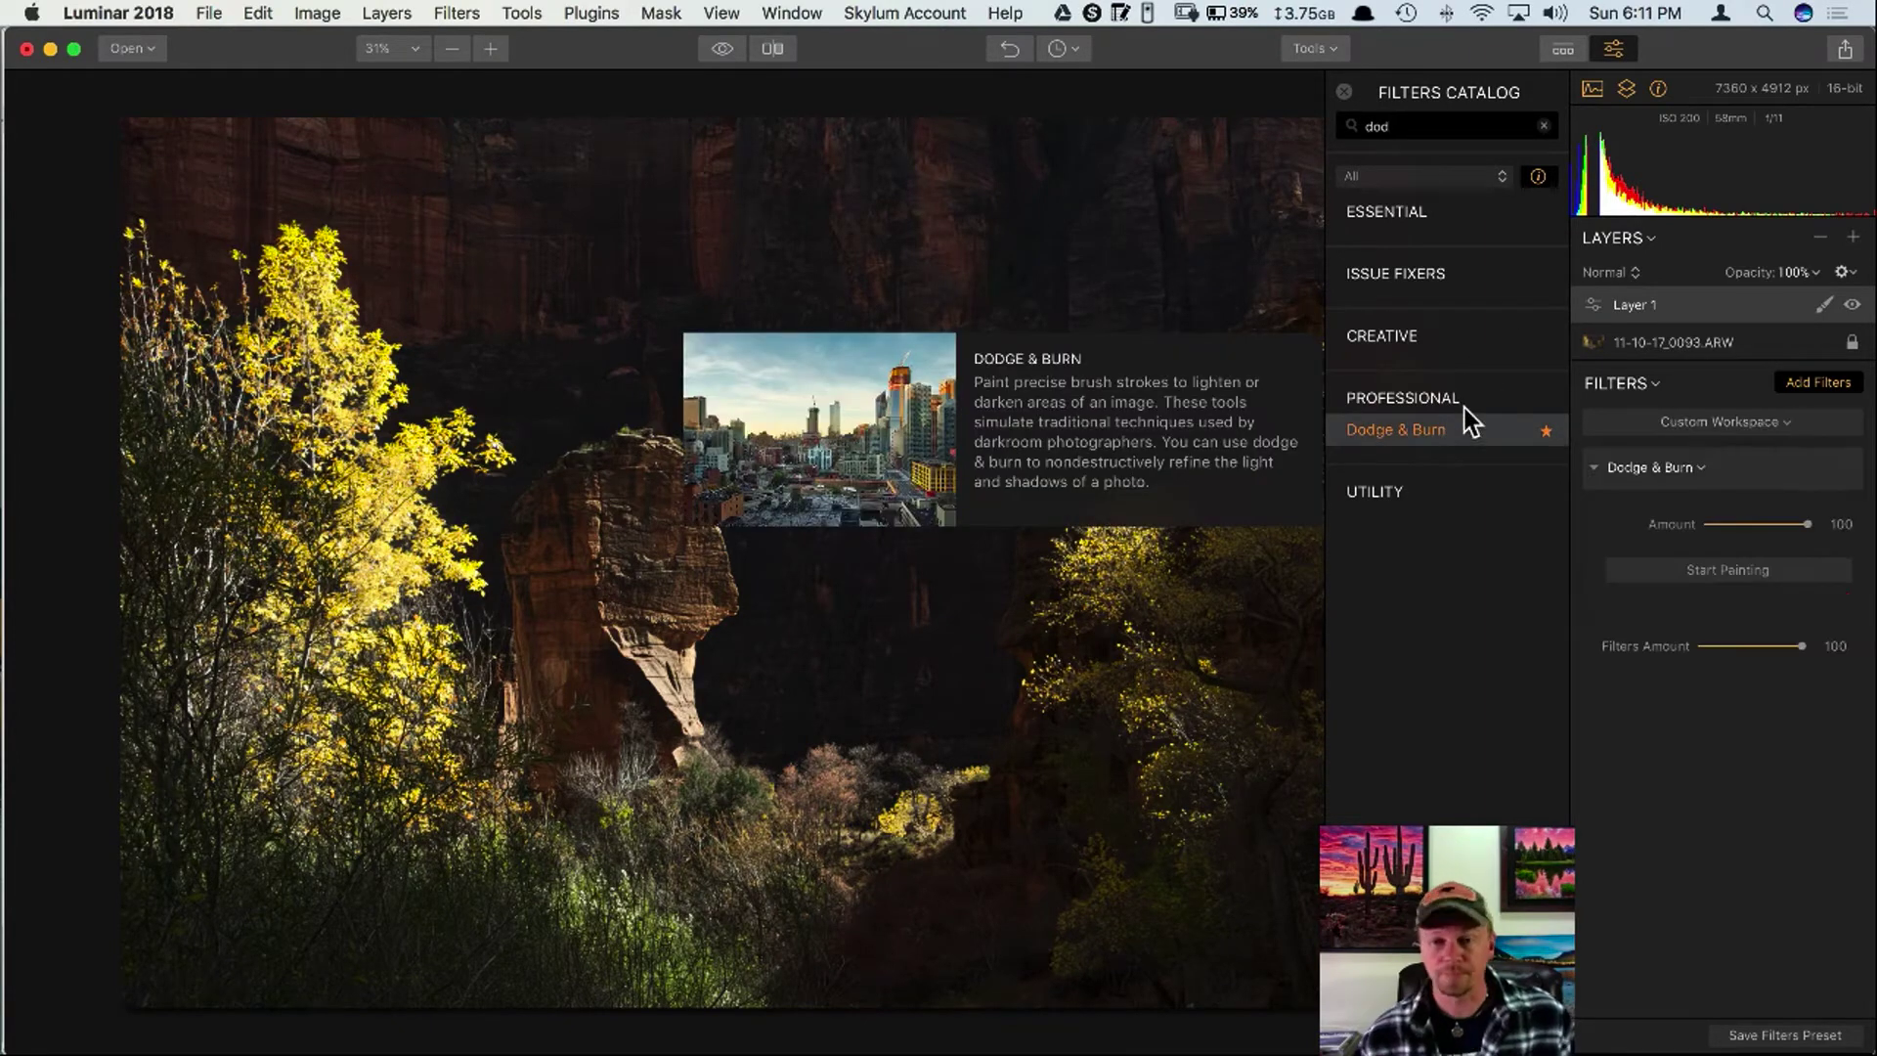
pyautogui.click(1344, 93)
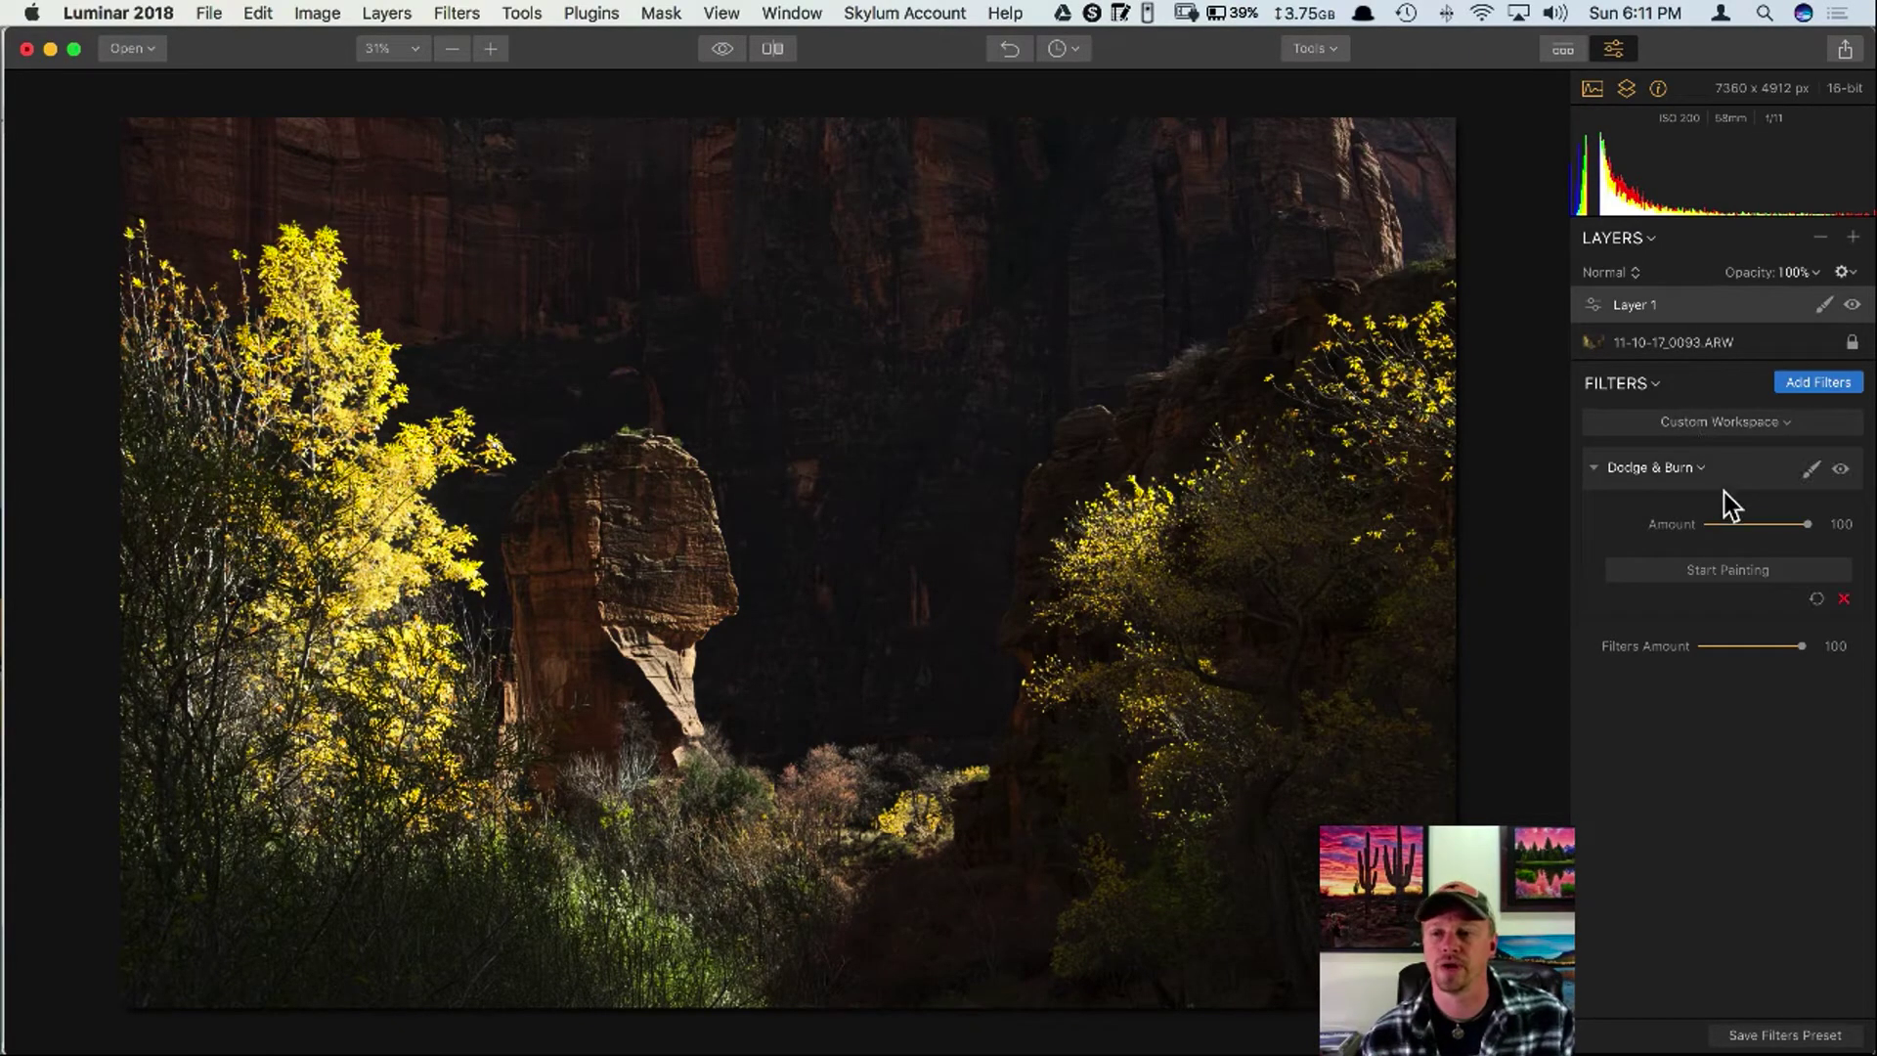
pyautogui.click(1751, 575)
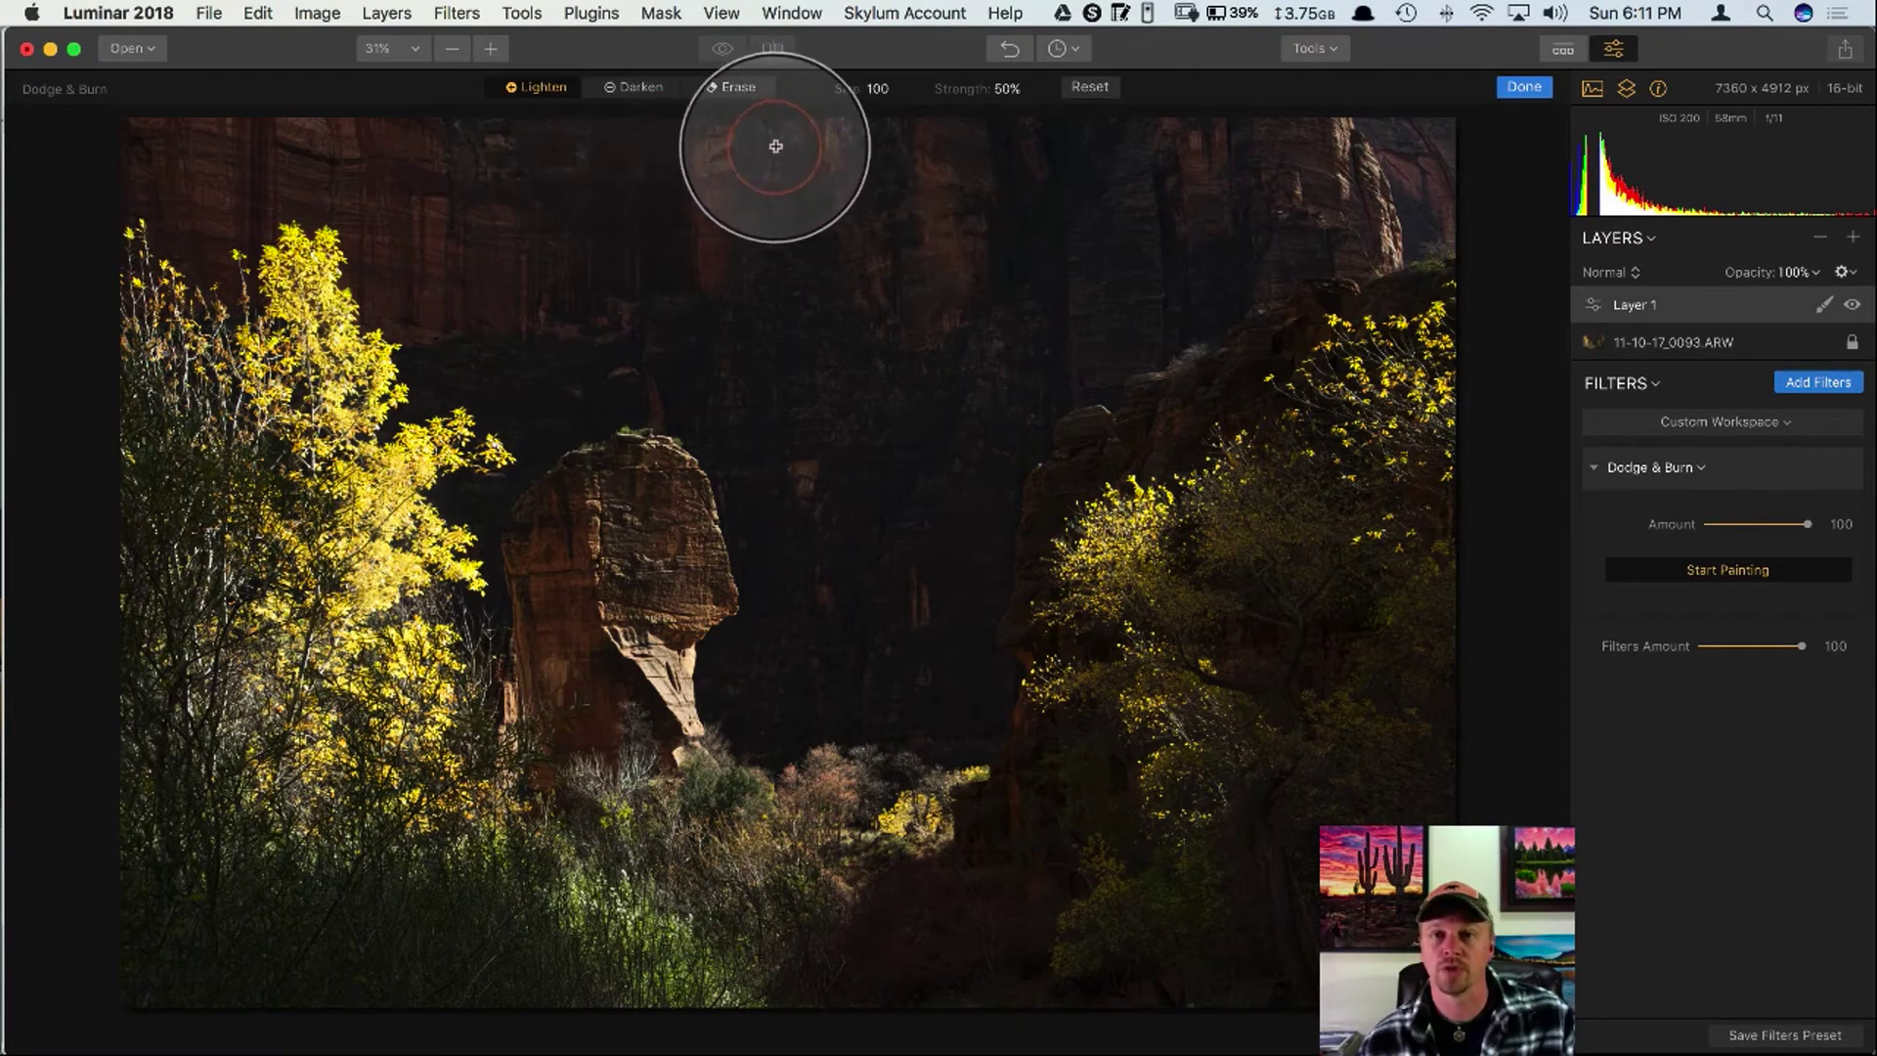
# Set both the Darken and Lighten brushes of Dodge & Burn to 9% strength, leaving Lighten active.
pyautogui.moveTo(970, 90); pyautogui.dragTo(921, 92)
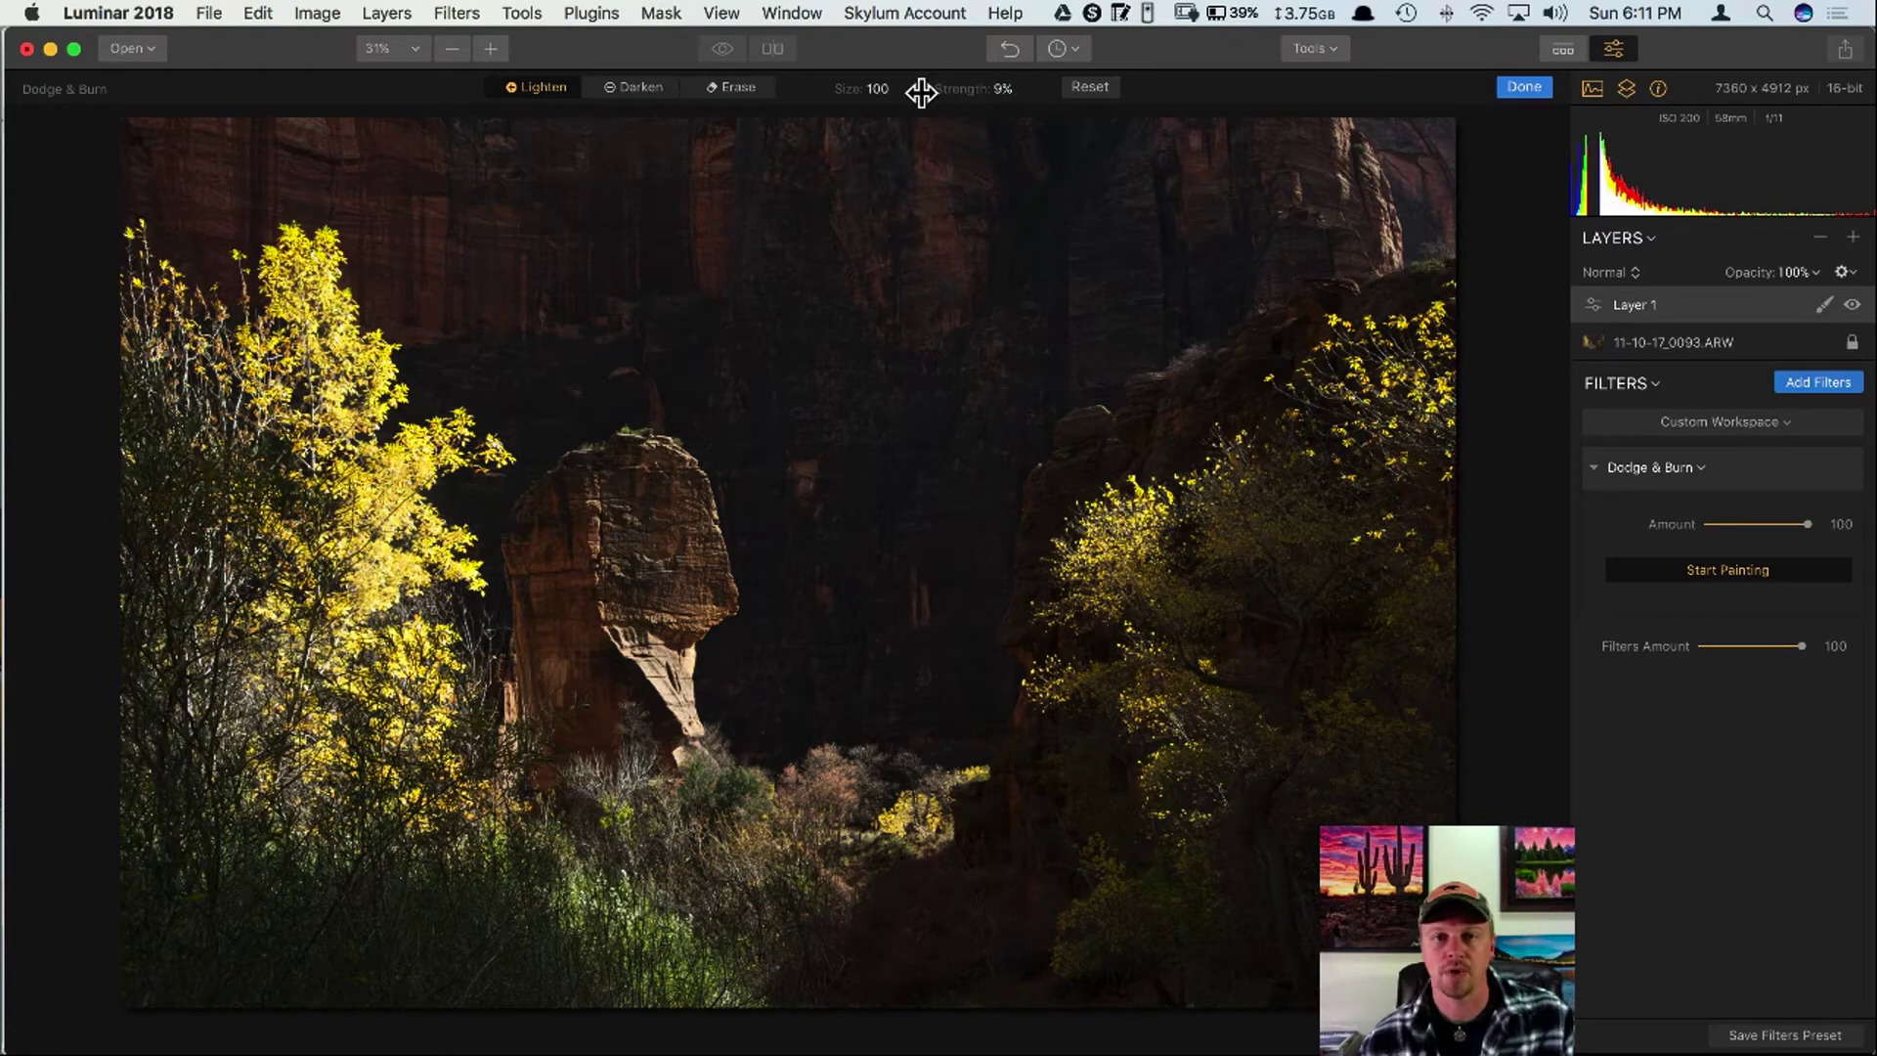
pyautogui.click(635, 88)
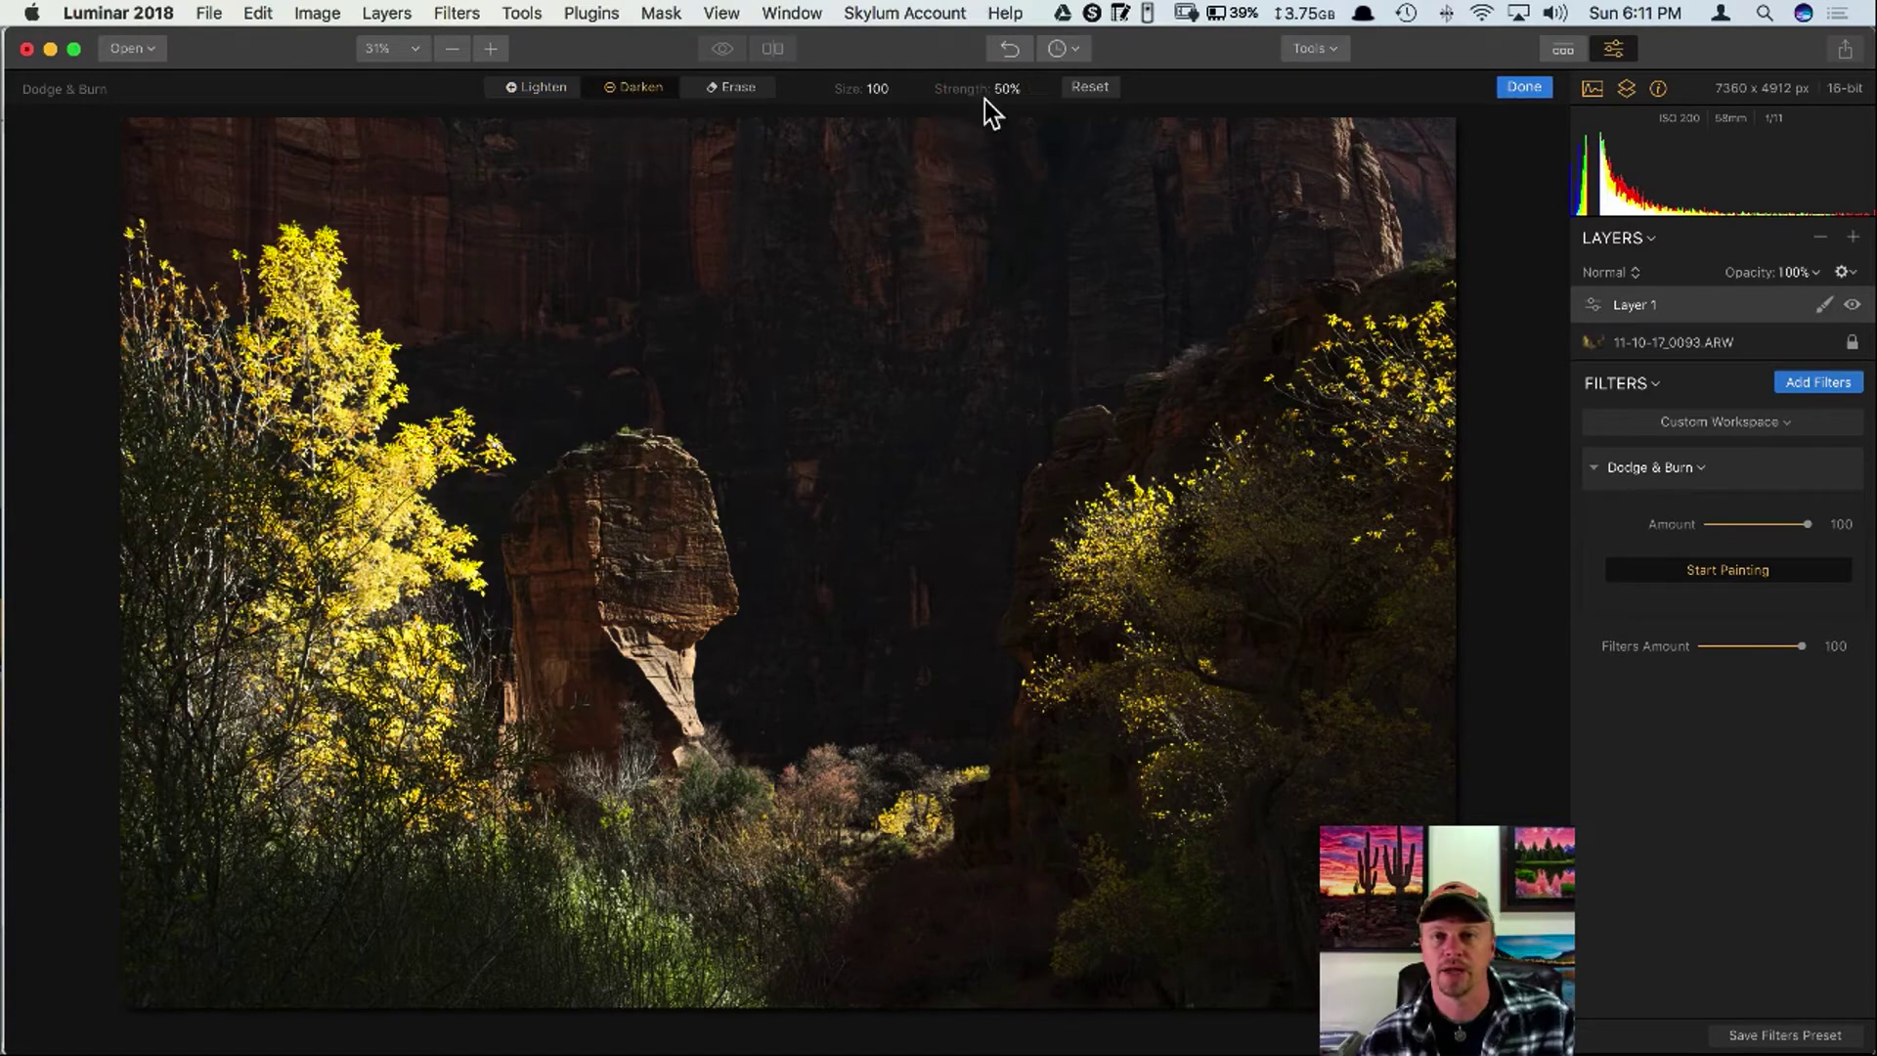
pyautogui.moveTo(960, 90); pyautogui.dragTo(913, 90)
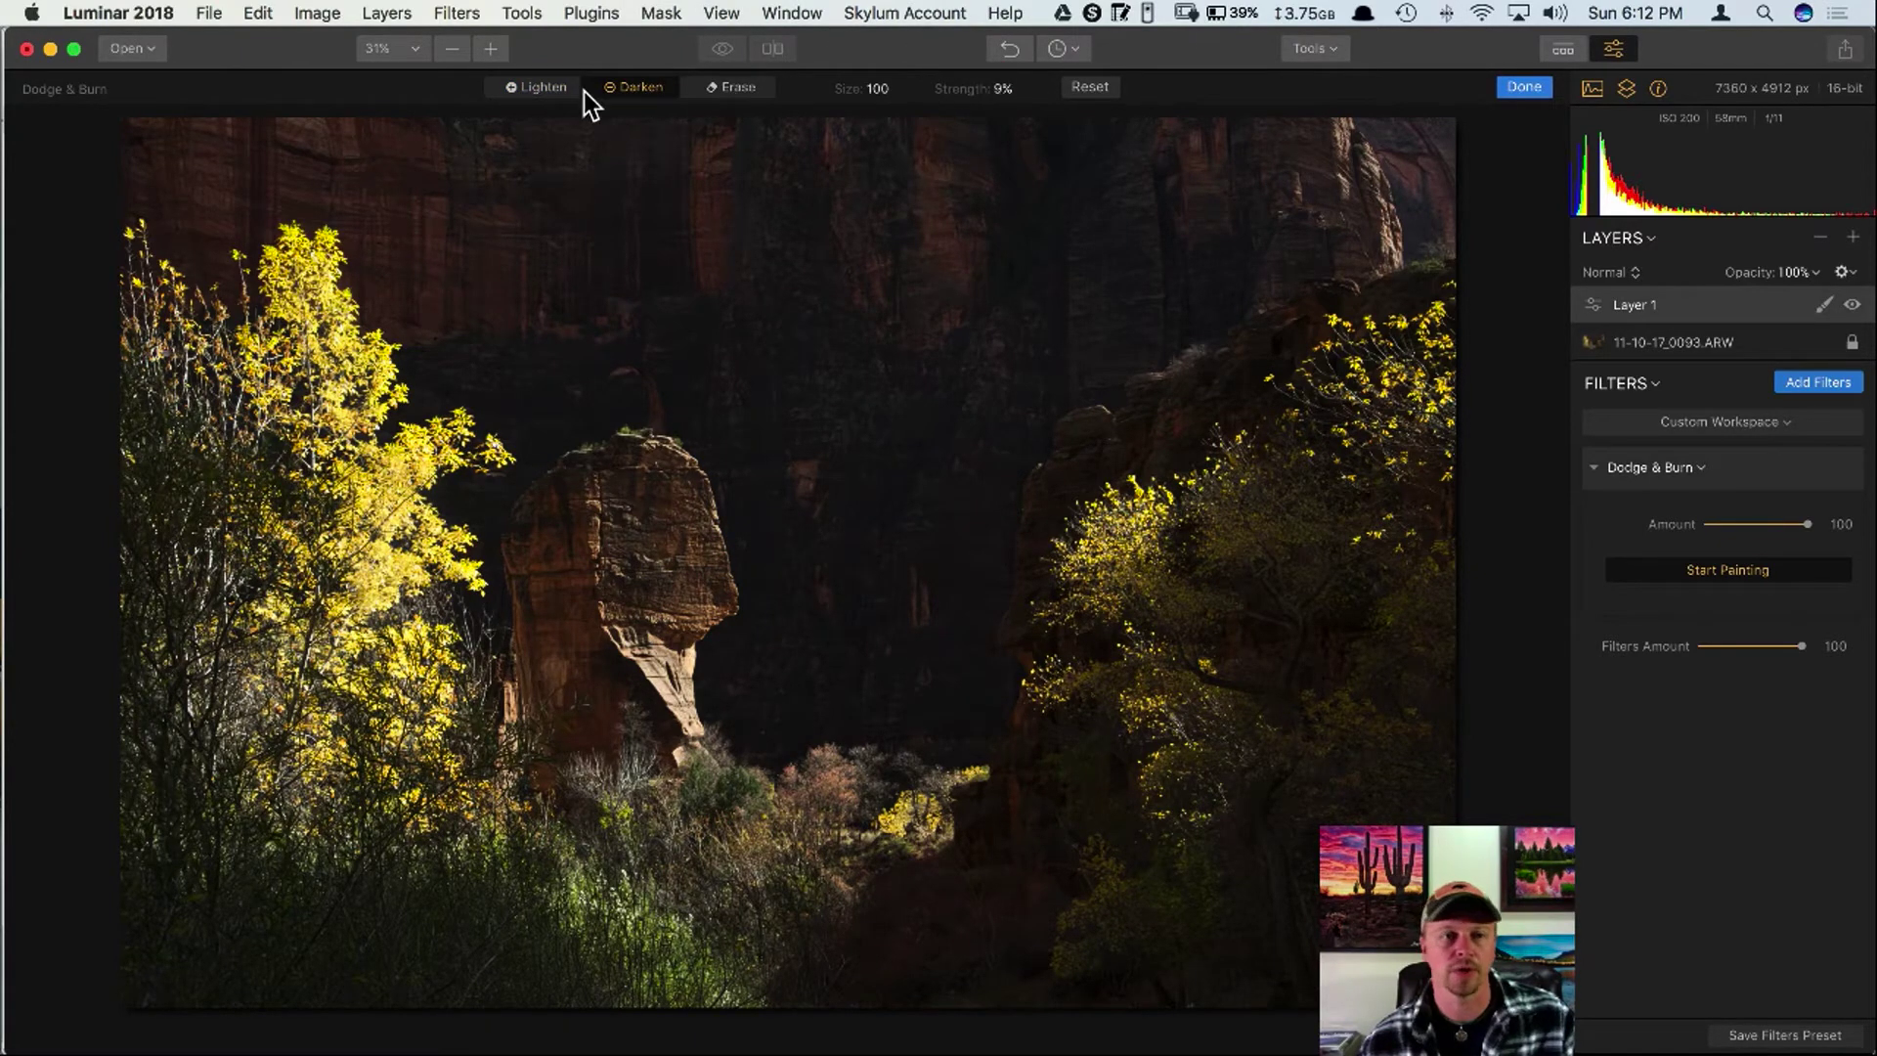
pyautogui.click(549, 89)
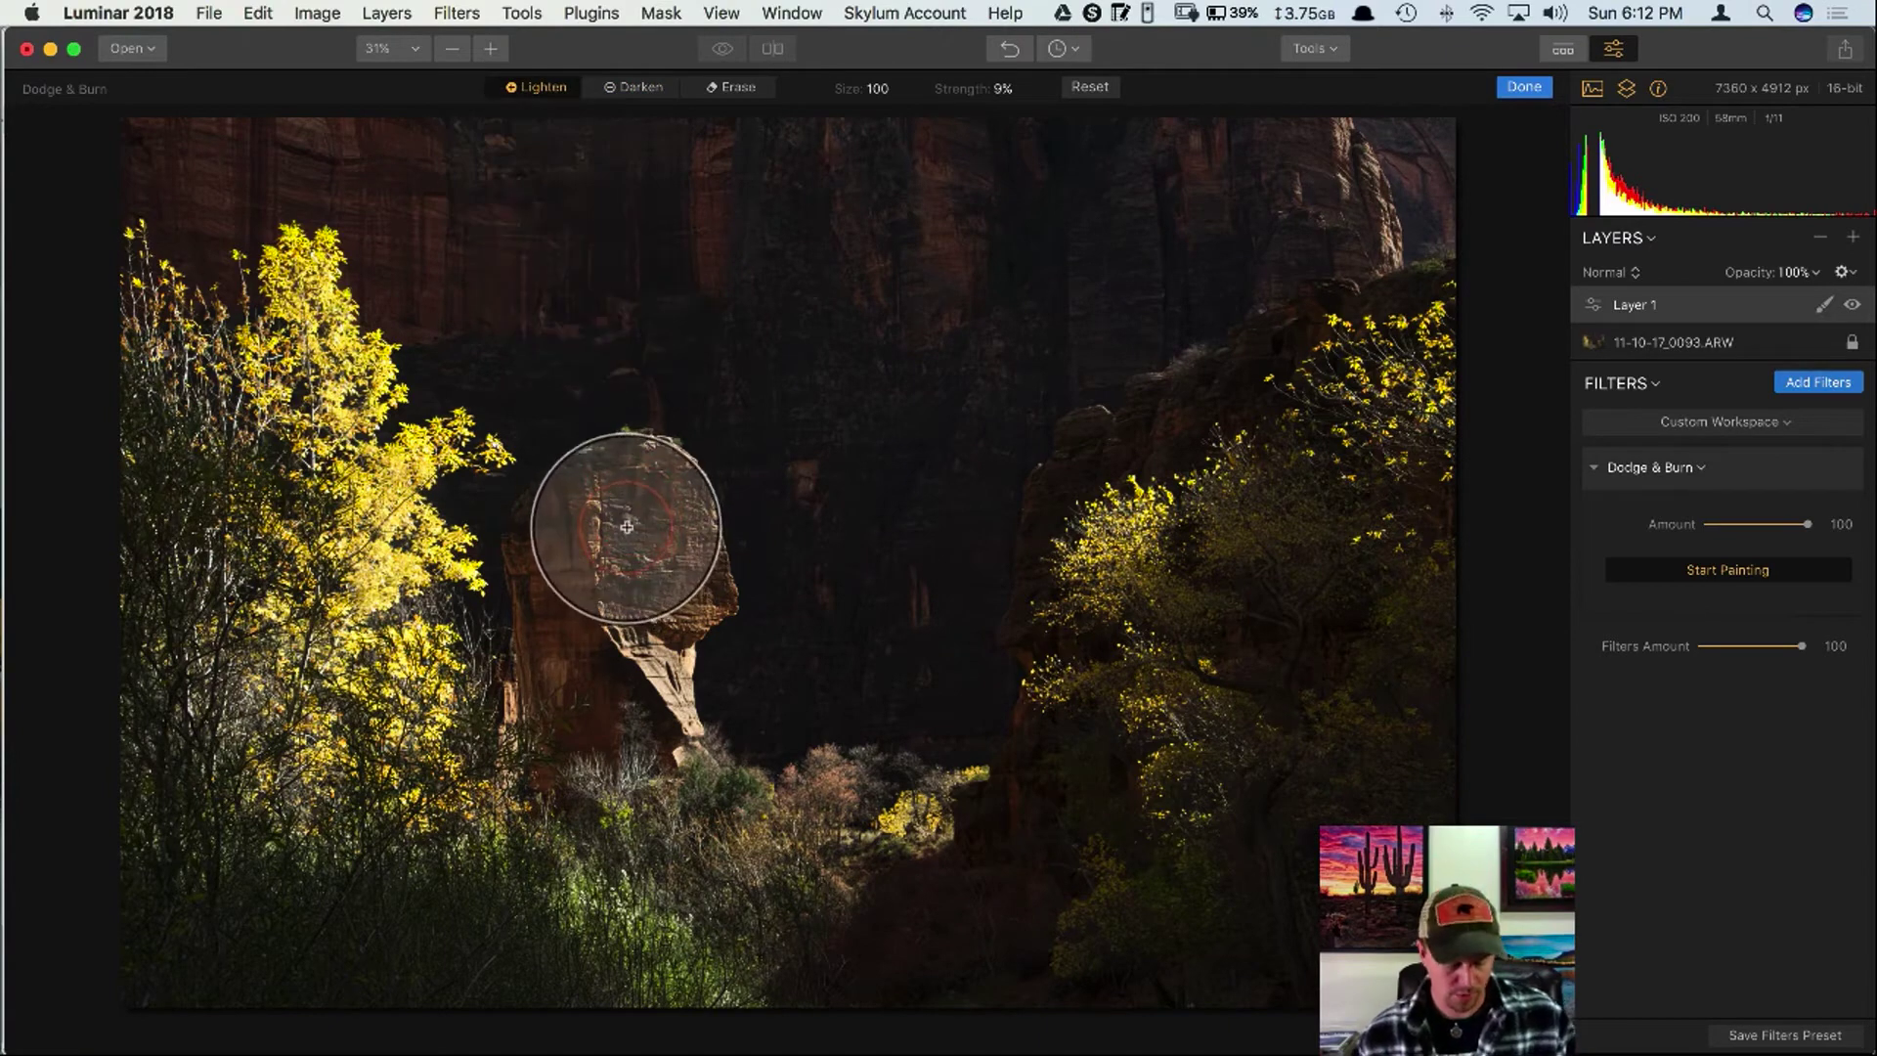
# Reduce the brush size to 40 and lighten the face of the central rock formation.
pyautogui.press('[')
pyautogui.press('[')
pyautogui.press('[')
pyautogui.press('[')
pyautogui.press('[')
pyautogui.press('[')
pyautogui.press('[')
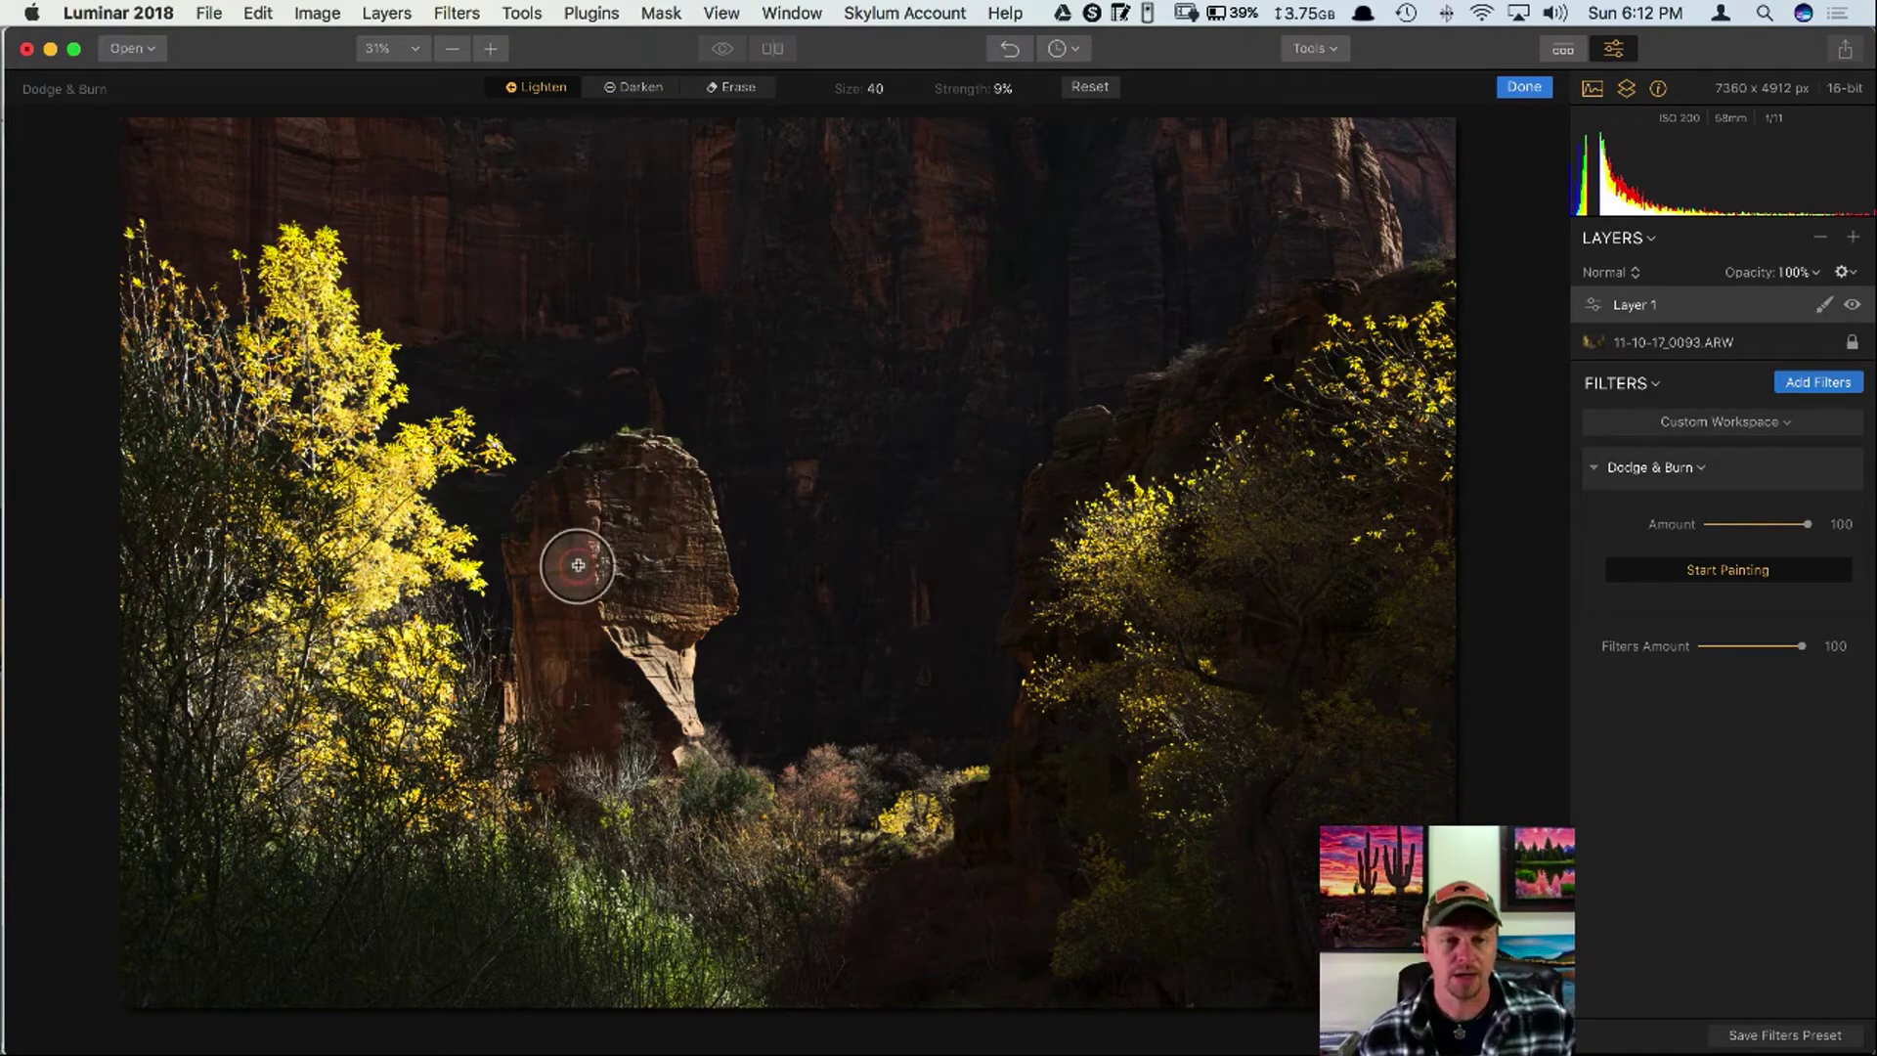
pyautogui.moveTo(631, 478)
pyautogui.mouseDown()
pyautogui.moveTo(565, 557)
pyautogui.moveTo(670, 536)
pyautogui.moveTo(565, 619)
pyautogui.moveTo(595, 519)
pyautogui.moveTo(695, 511)
pyautogui.moveTo(586, 641)
pyautogui.moveTo(582, 707)
pyautogui.moveTo(620, 444)
pyautogui.moveTo(641, 566)
pyautogui.moveTo(603, 460)
pyautogui.moveTo(600, 498)
pyautogui.moveTo(646, 473)
pyautogui.moveTo(658, 495)
pyautogui.moveTo(607, 599)
pyautogui.mouseUp()
# Lighten the yellow foliage on the right side of the photo using brush sizes 52 and 64.
pyautogui.press(']')
pyautogui.press(']')
pyautogui.press(']')
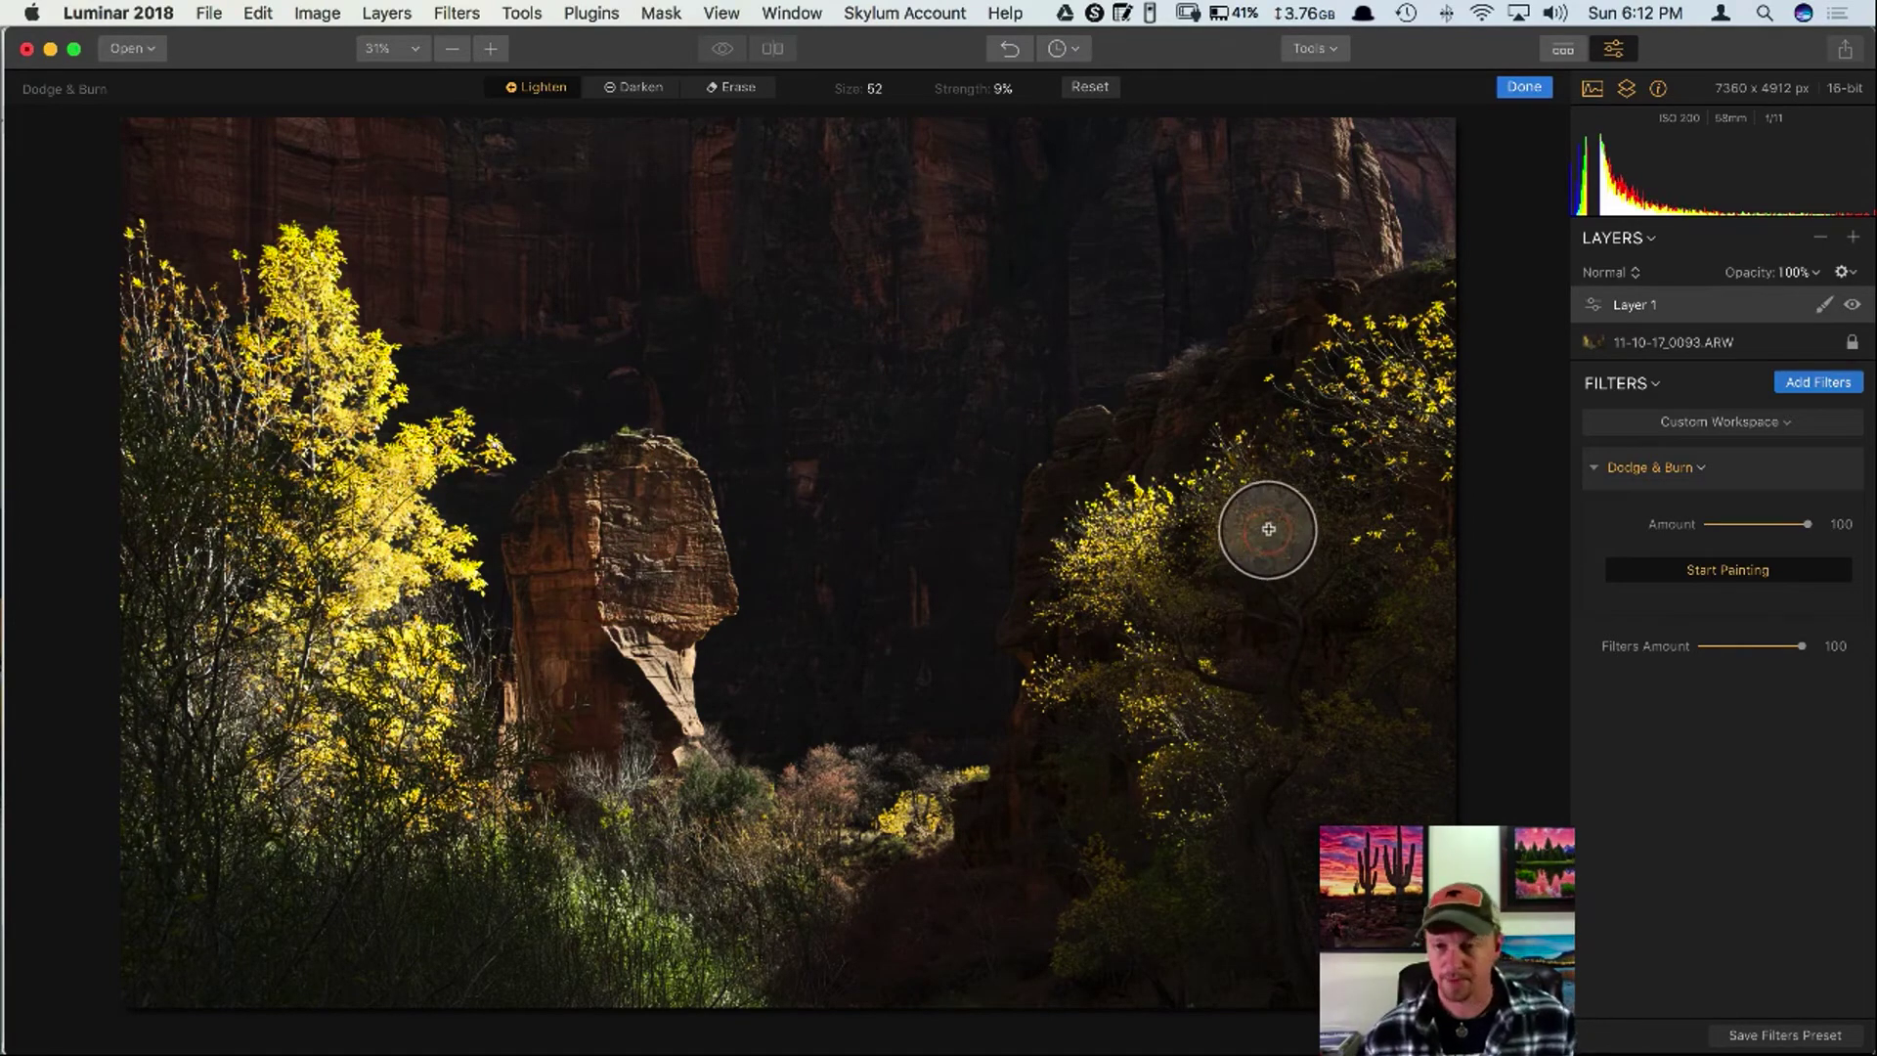
pyautogui.moveTo(1384, 386)
pyautogui.mouseDown()
pyautogui.moveTo(1118, 649)
pyautogui.moveTo(1278, 641)
pyautogui.moveTo(1222, 536)
pyautogui.moveTo(1224, 706)
pyautogui.moveTo(1248, 490)
pyautogui.moveTo(1161, 742)
pyautogui.moveTo(1416, 398)
pyautogui.moveTo(1158, 756)
pyautogui.mouseUp()
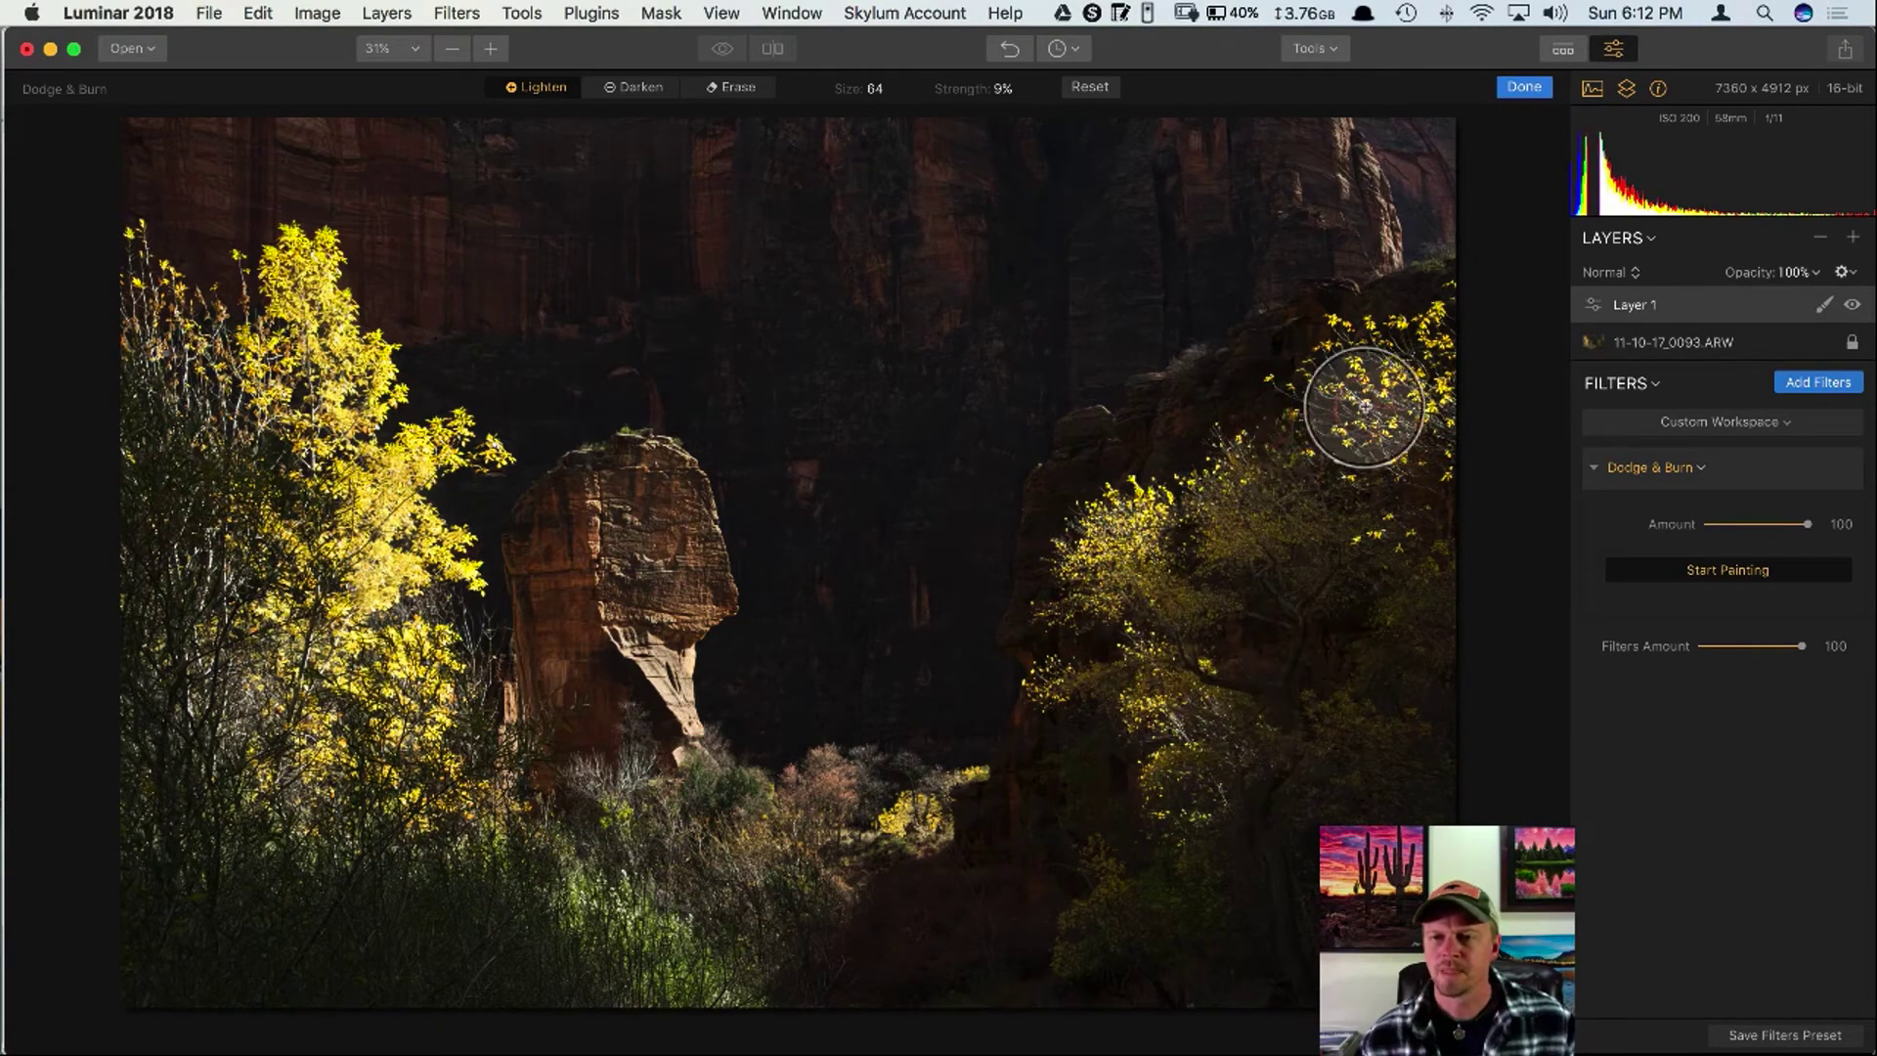
pyautogui.moveTo(1267, 503)
pyautogui.mouseDown()
pyautogui.moveTo(1218, 512)
pyautogui.moveTo(1261, 516)
pyautogui.moveTo(1156, 607)
pyautogui.moveTo(1295, 519)
pyautogui.moveTo(1227, 473)
pyautogui.moveTo(1202, 770)
pyautogui.moveTo(1148, 700)
pyautogui.moveTo(1187, 673)
pyautogui.mouseUp()
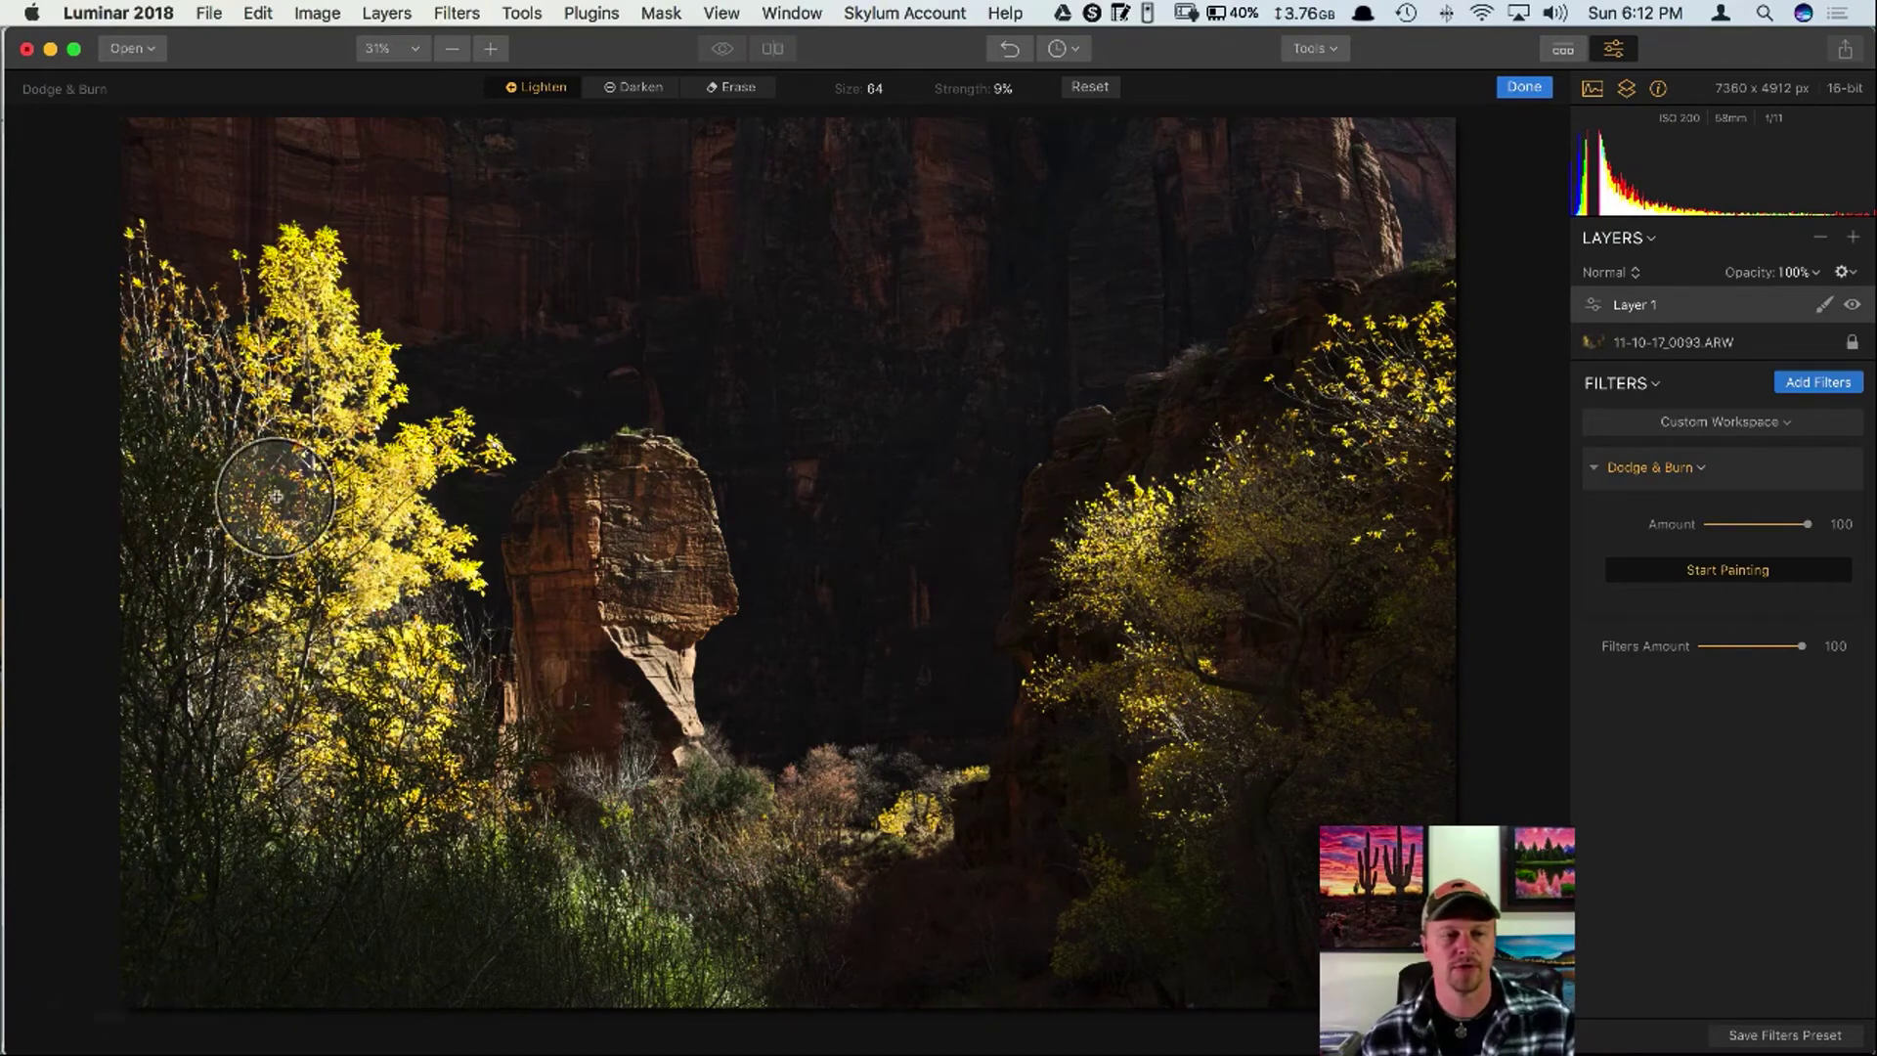
# Lighten the shadowed lower left part of the yellow tree, keep Amount at 100, and finish the Dodge & Burn painting.
pyautogui.moveTo(260, 495)
pyautogui.mouseDown()
pyautogui.moveTo(230, 431)
pyautogui.moveTo(218, 544)
pyautogui.moveTo(250, 738)
pyautogui.mouseUp()
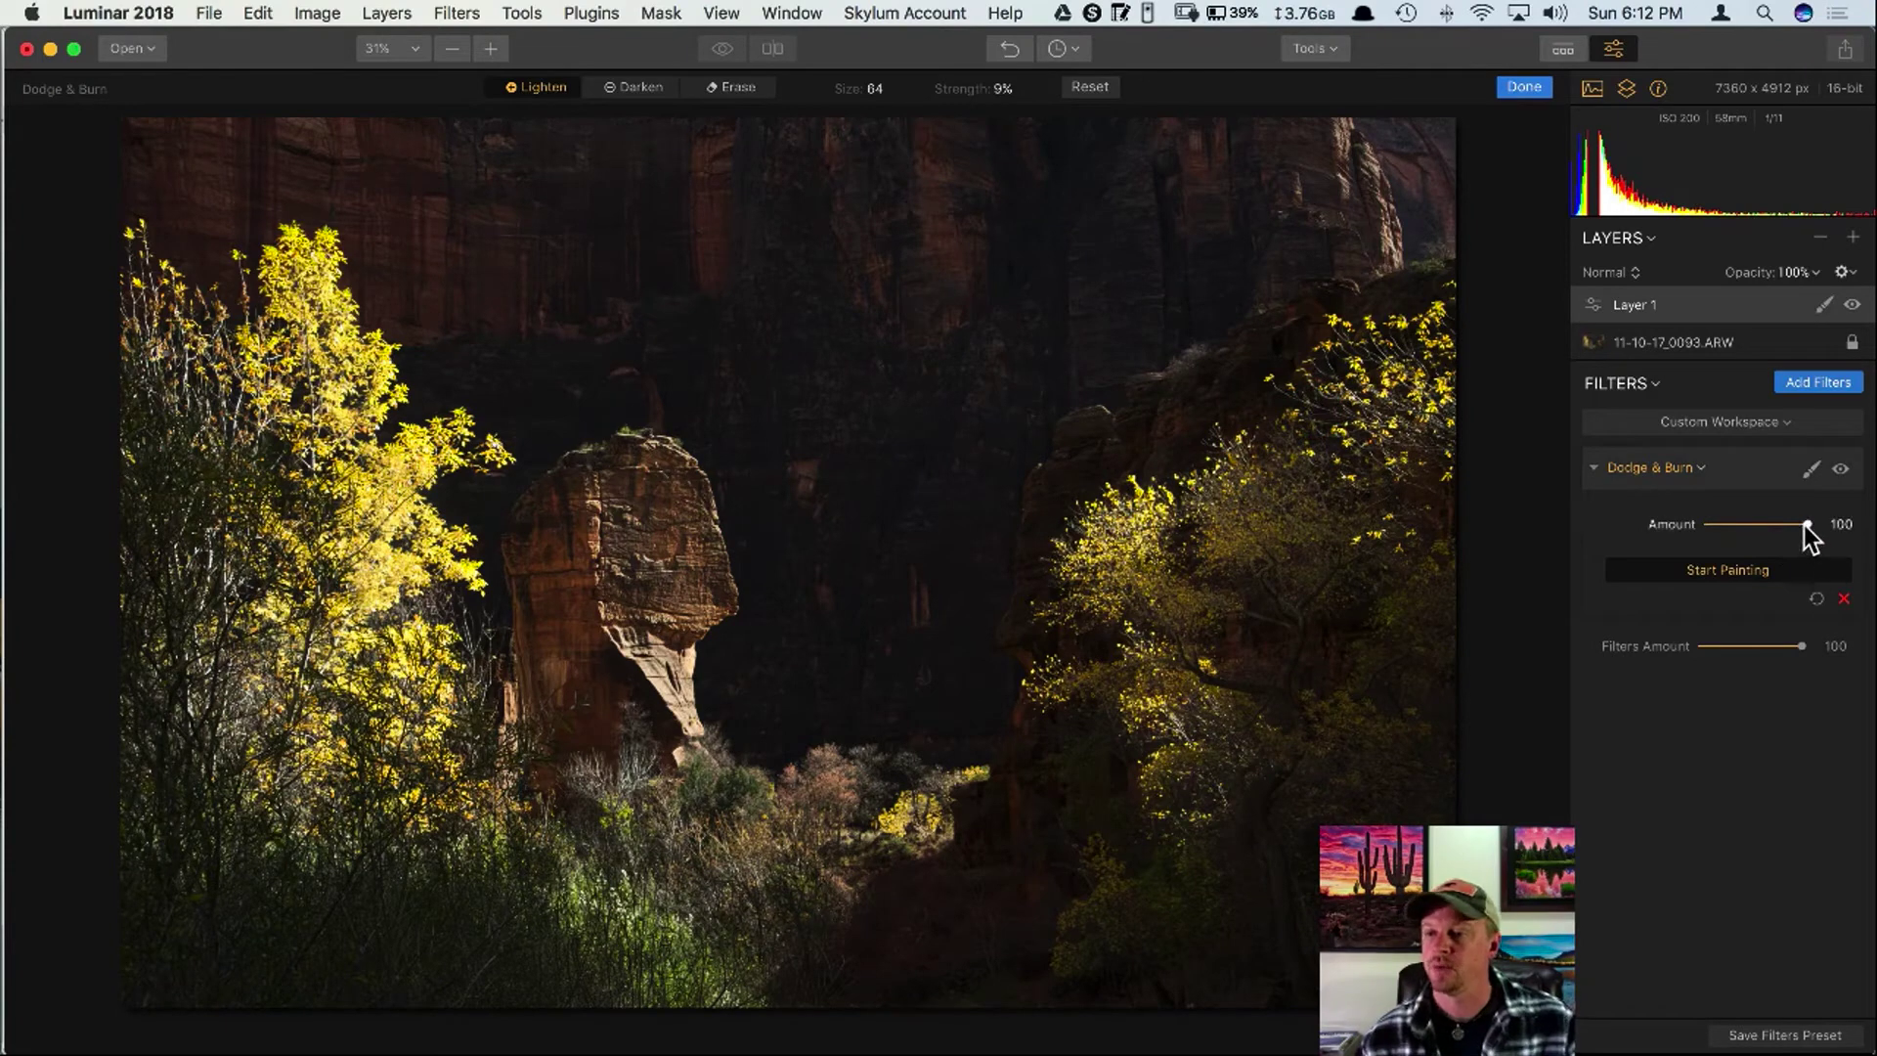
pyautogui.moveTo(1807, 525)
pyautogui.mouseDown()
pyautogui.moveTo(1694, 530)
pyautogui.moveTo(1815, 525)
pyautogui.mouseUp()
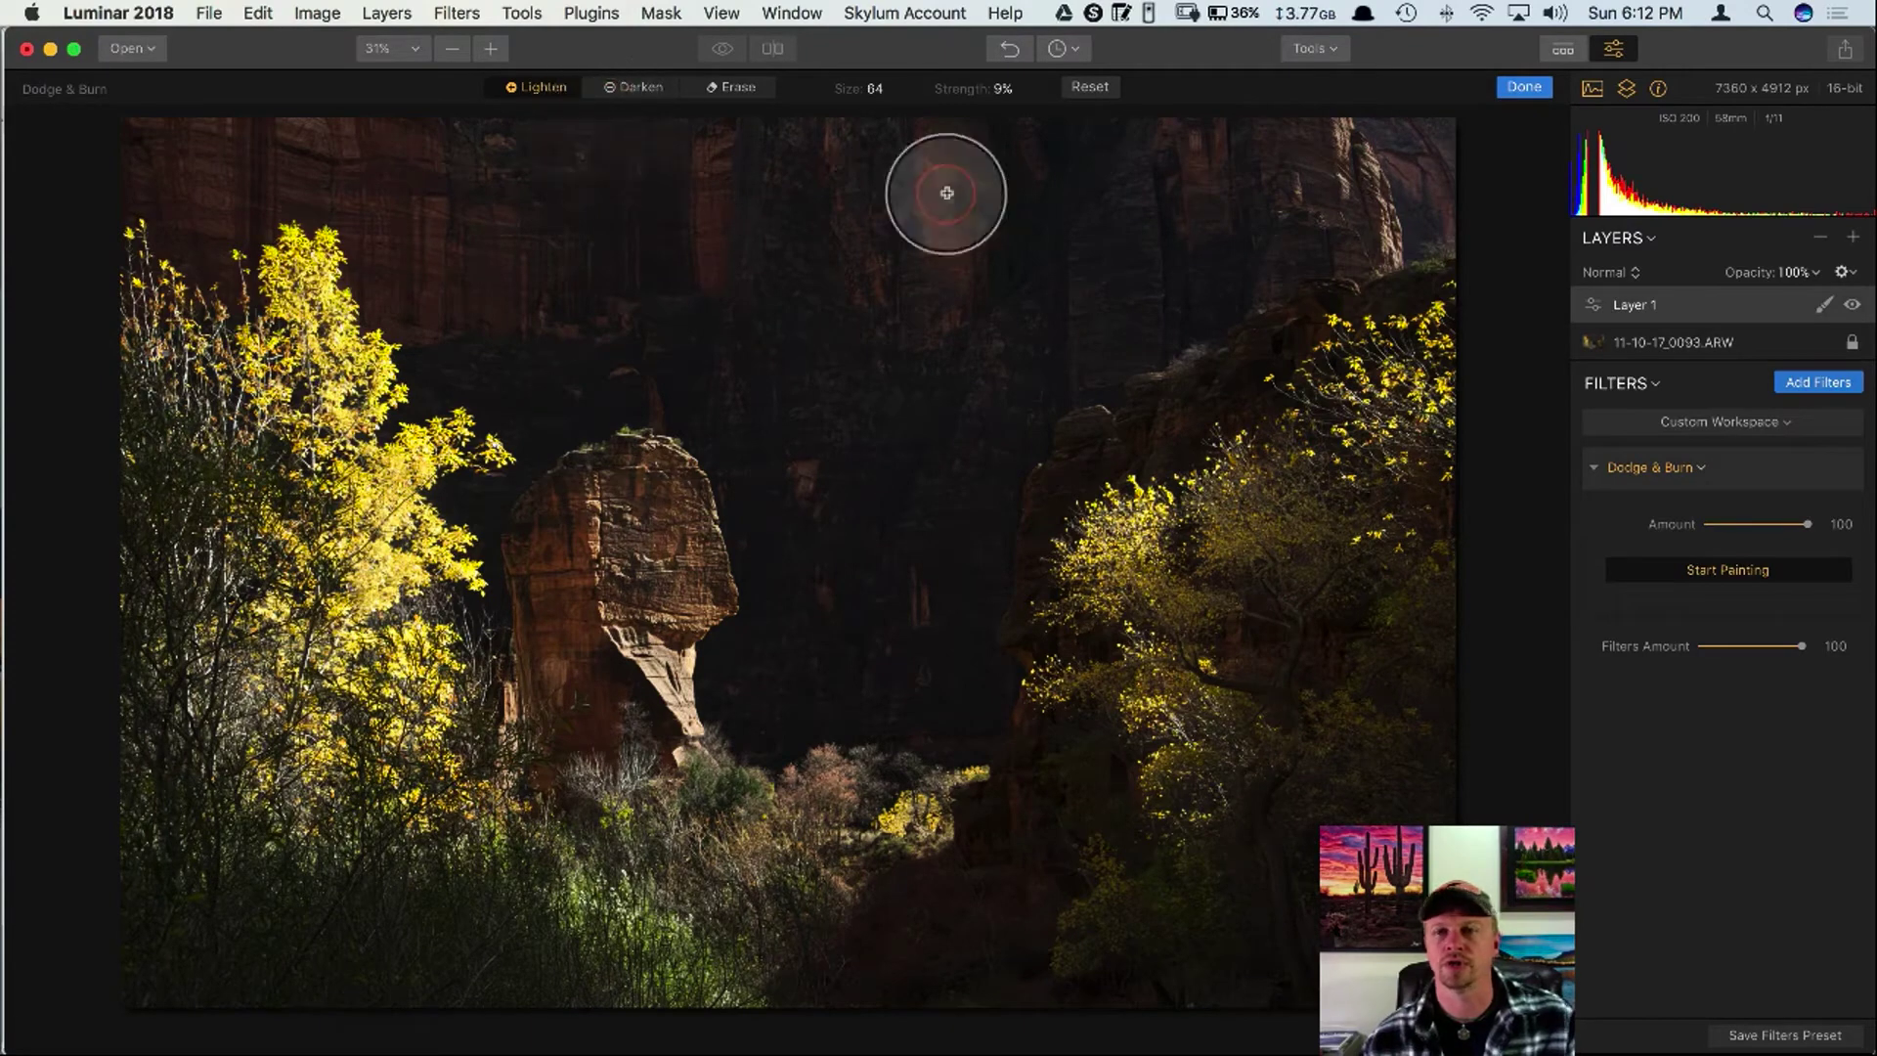
pyautogui.click(1525, 86)
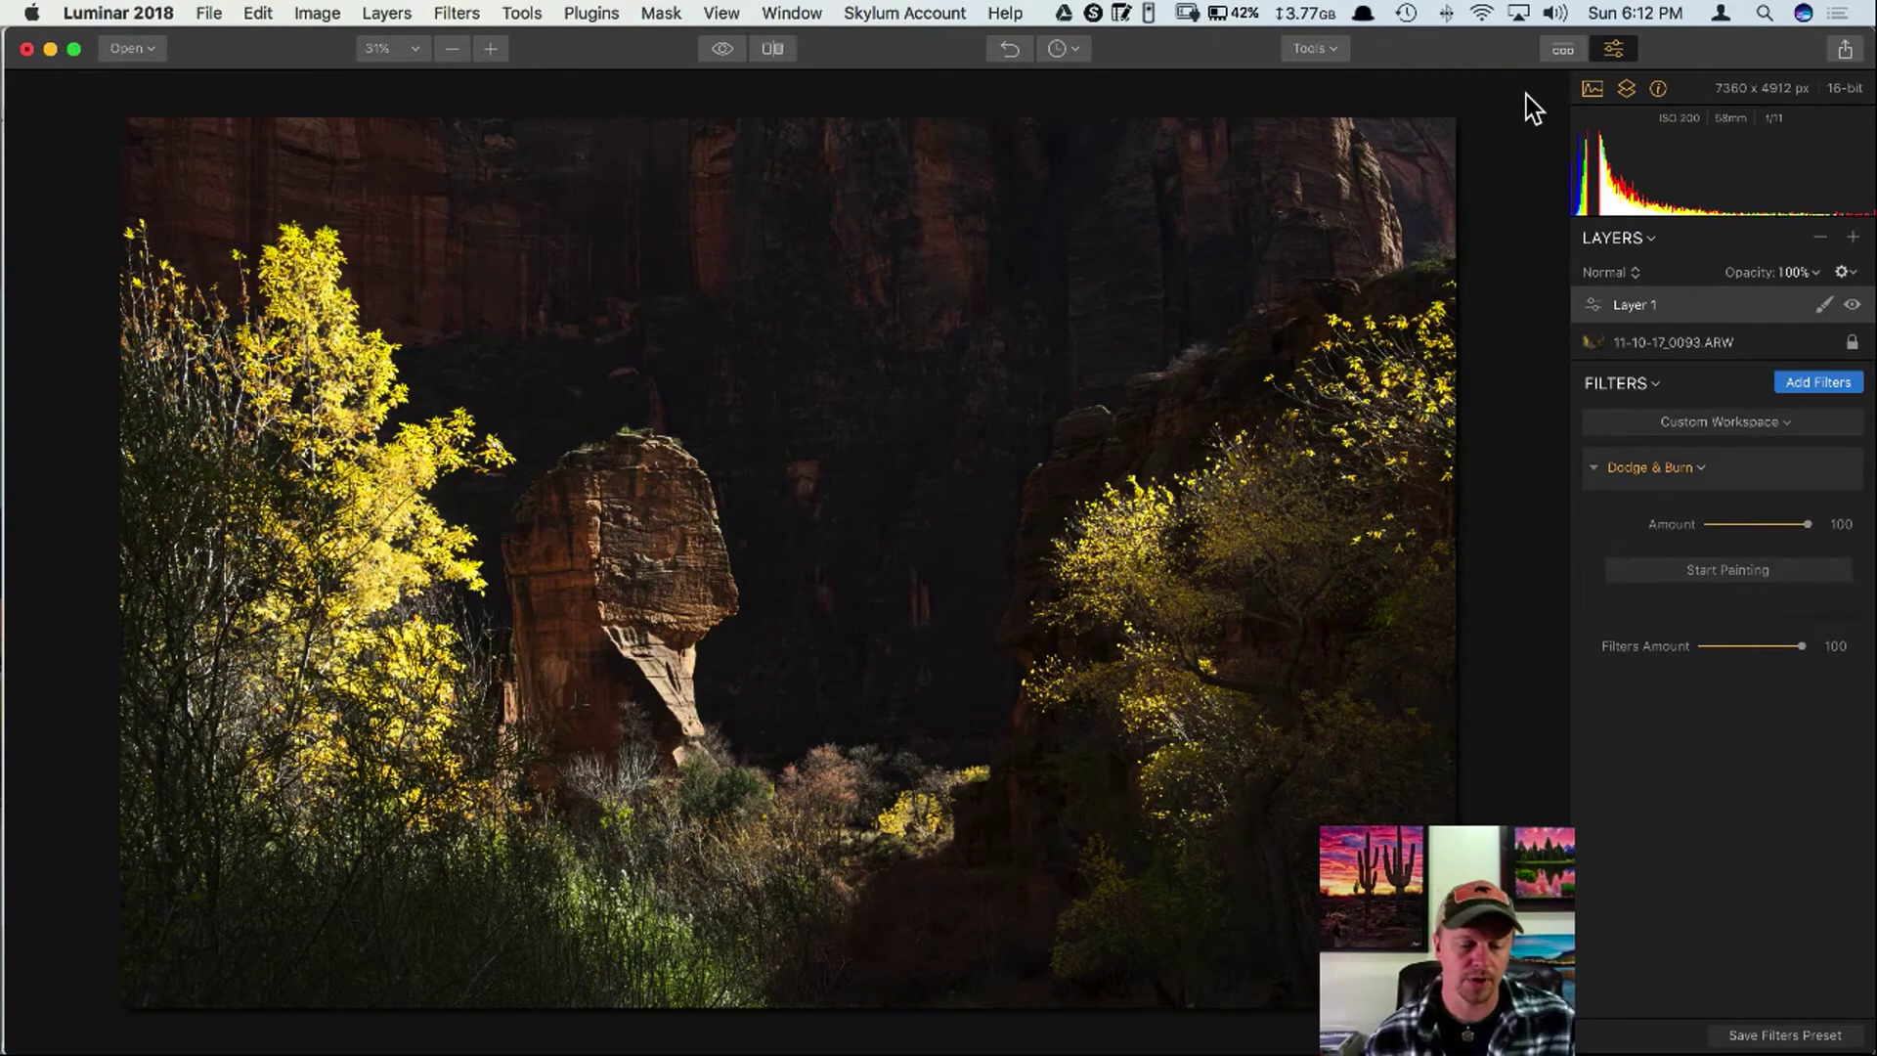
# Add a new adjustment layer with the Accent - AI Filter and set its Boost to 10.
pyautogui.click(1852, 238)
pyautogui.click(1818, 261)
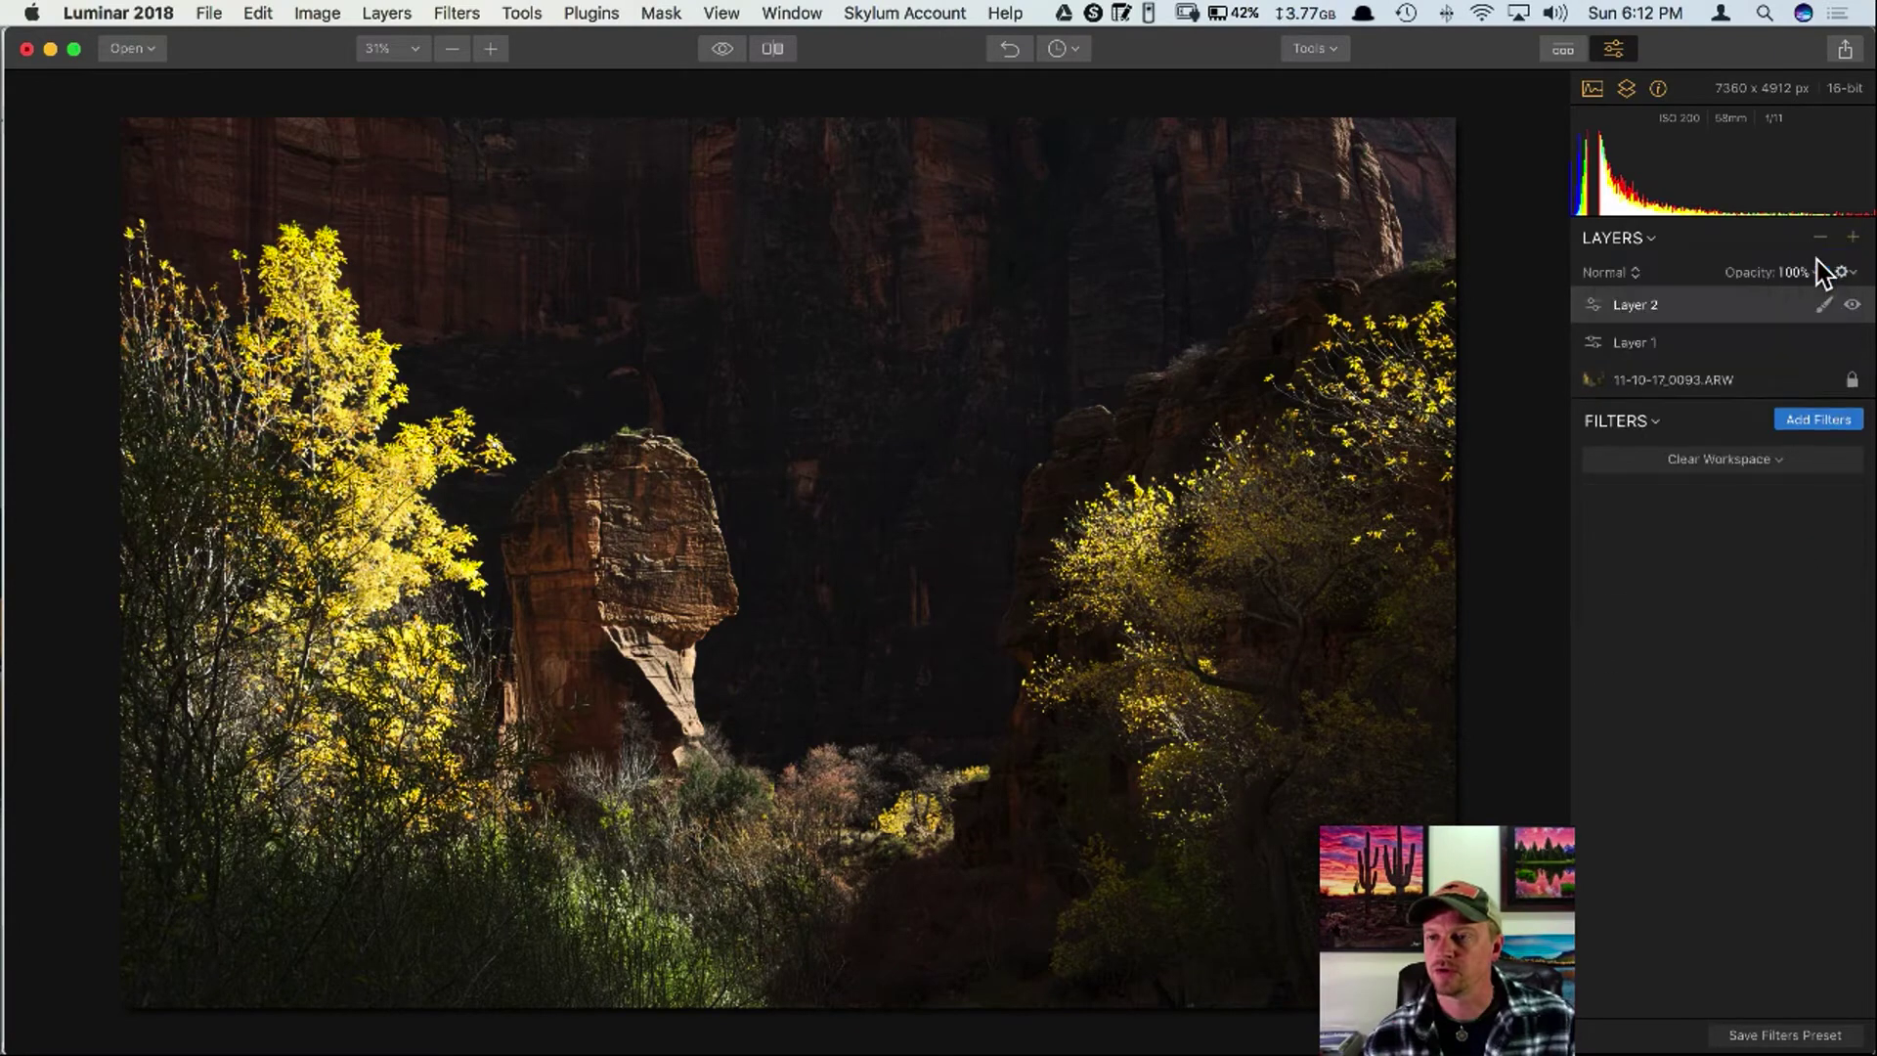
pyautogui.click(1818, 420)
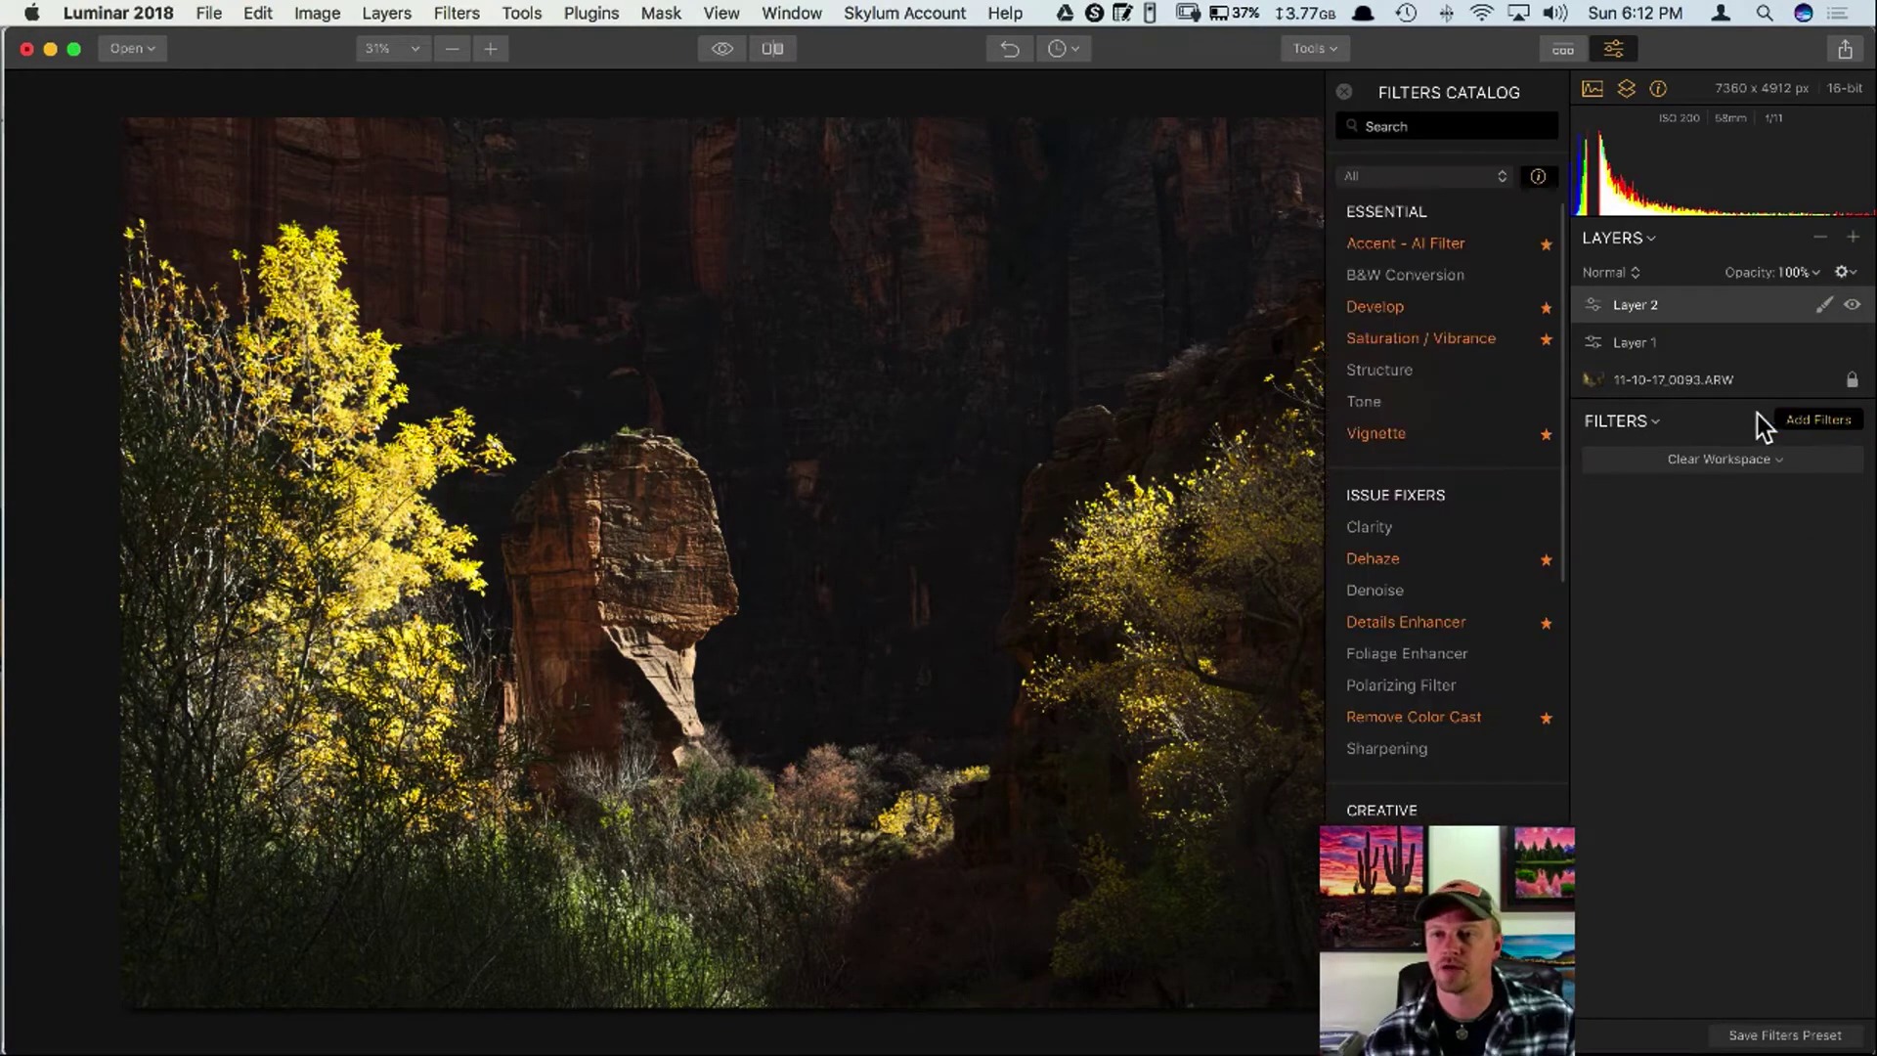
pyautogui.click(1417, 240)
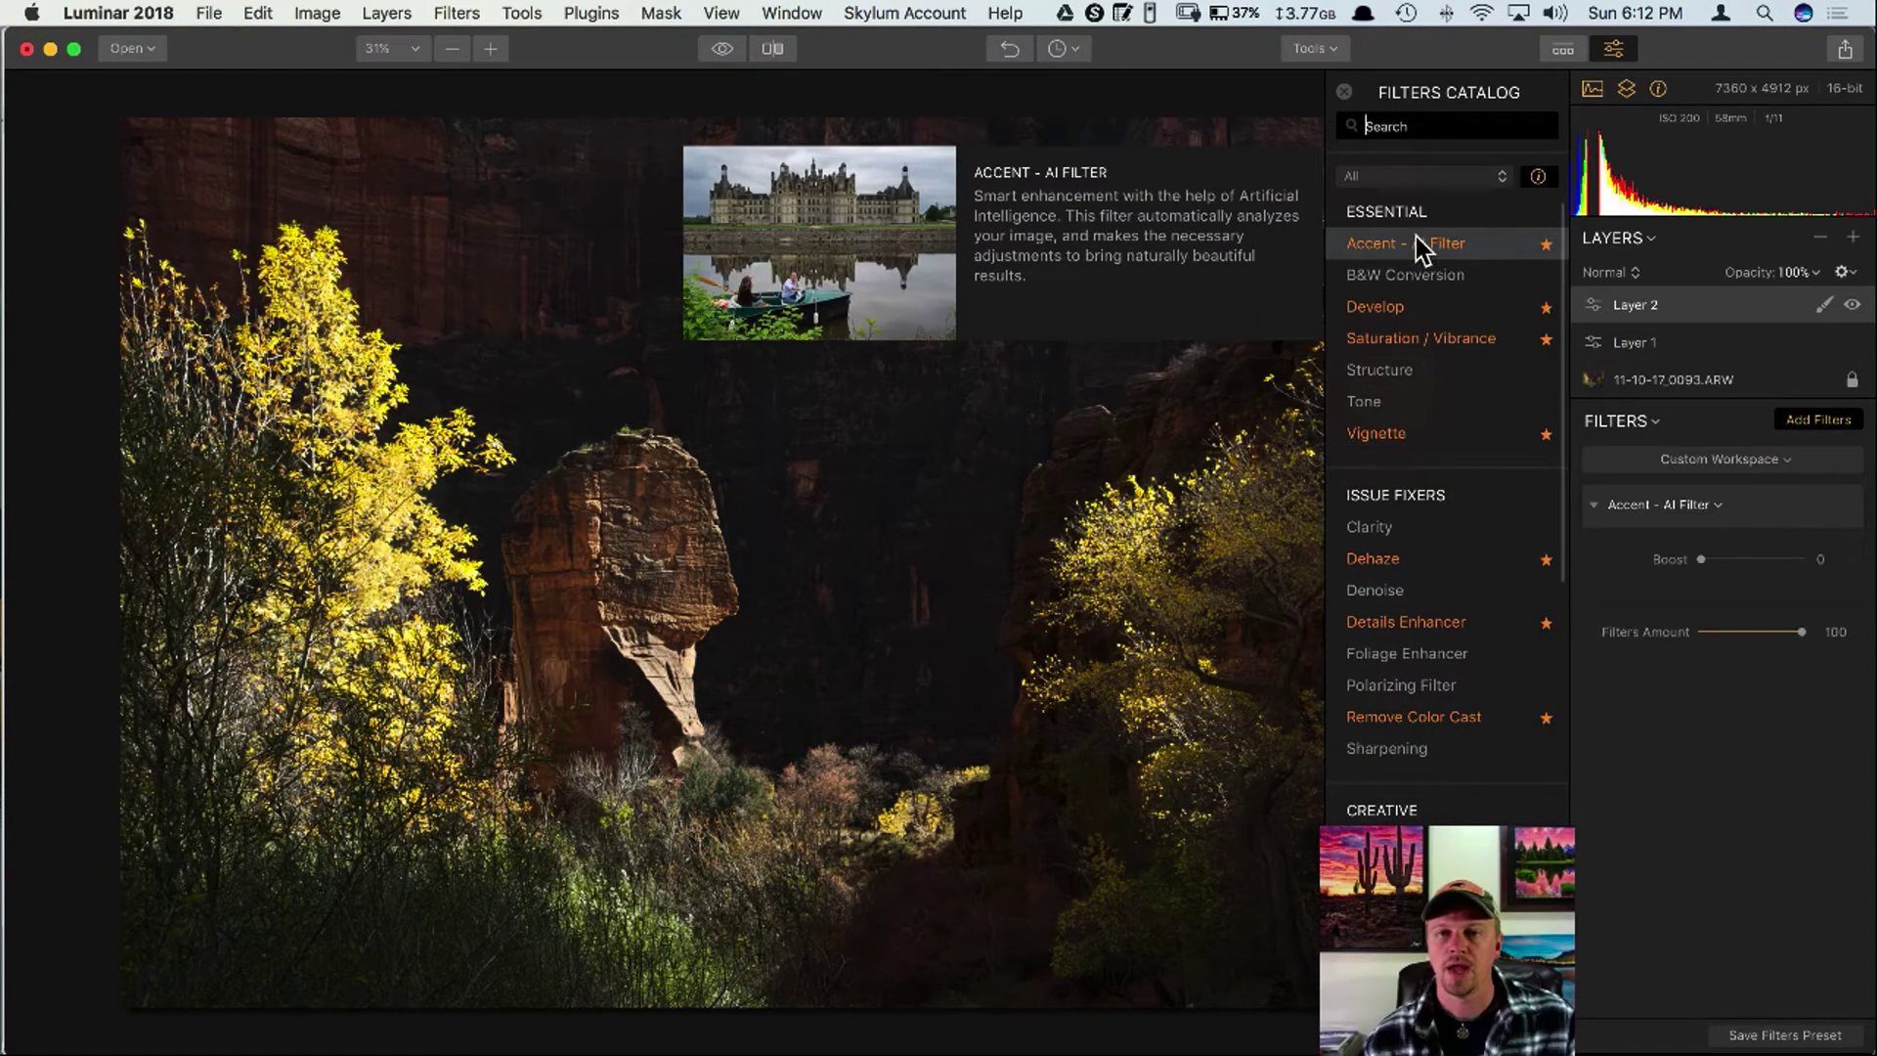
pyautogui.click(1344, 92)
pyautogui.moveTo(1709, 559); pyautogui.dragTo(1717, 561)
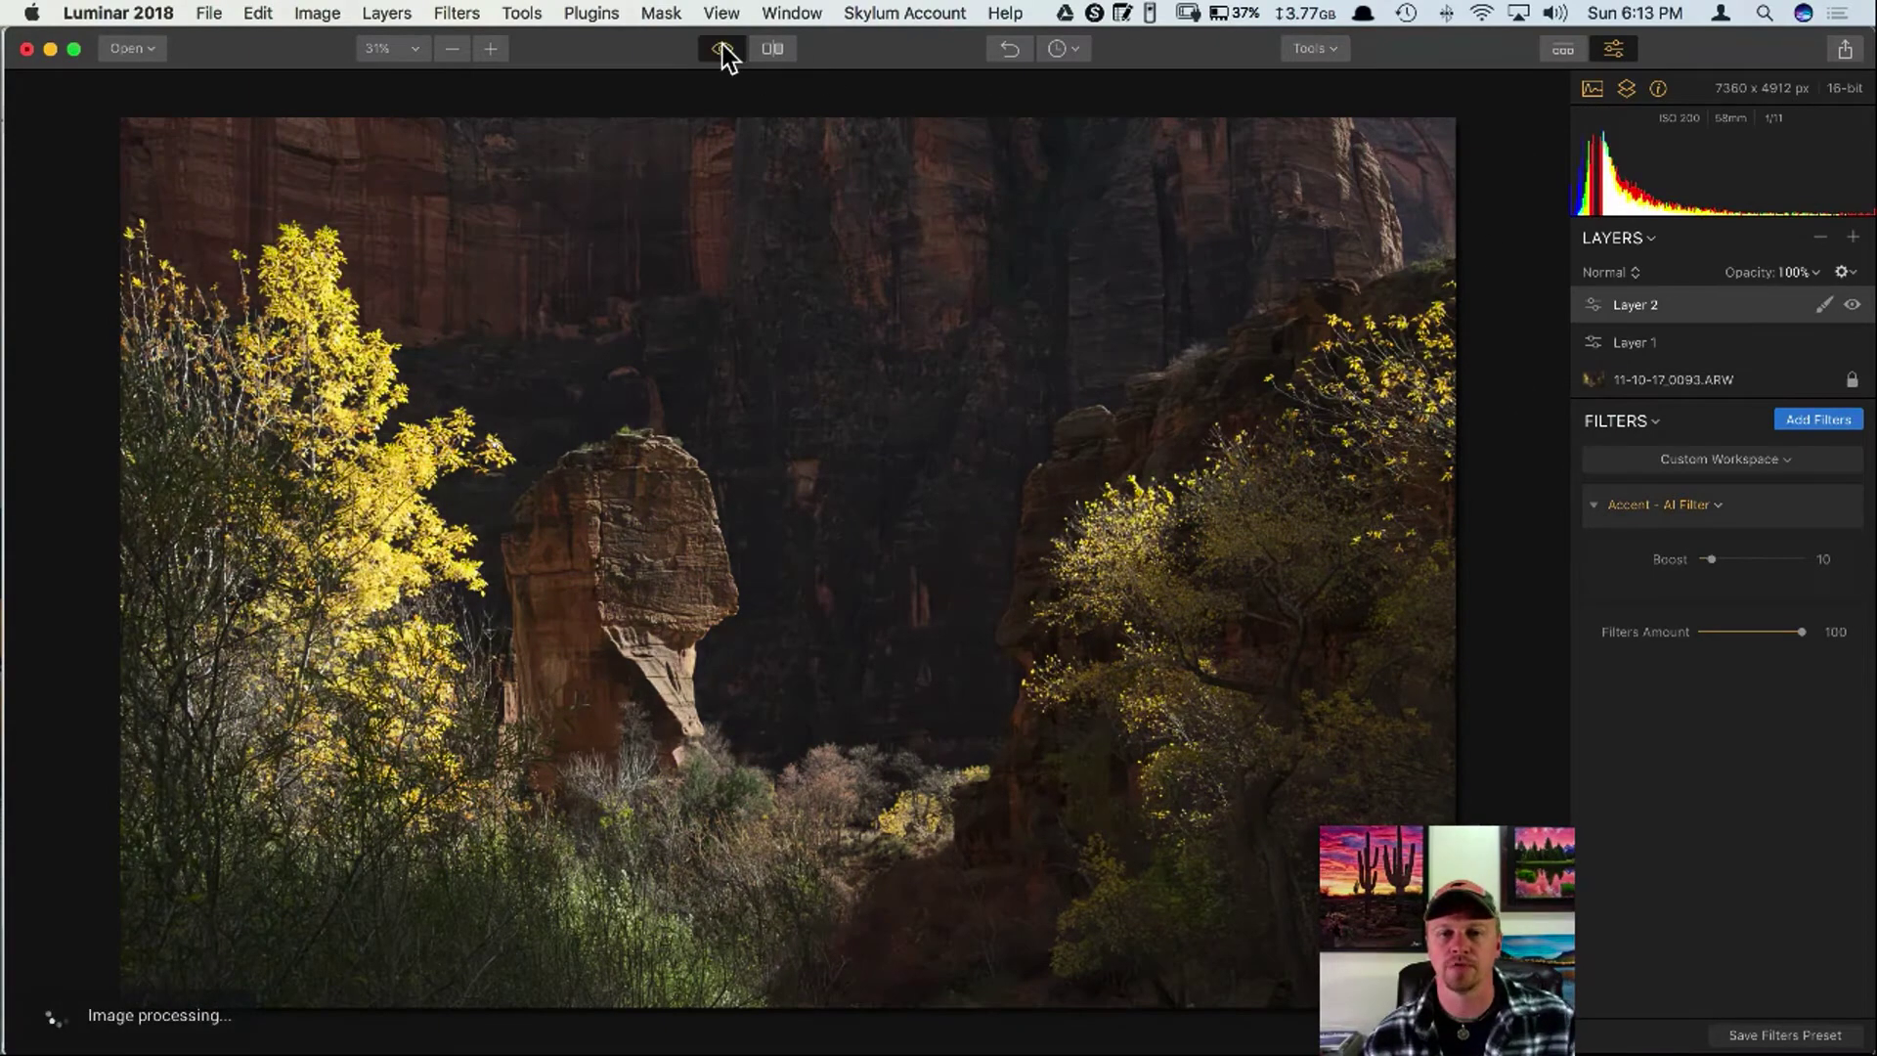
# Compare the edited canyon photo with its original version several times.
pyautogui.click(724, 43)
pyautogui.click(724, 45)
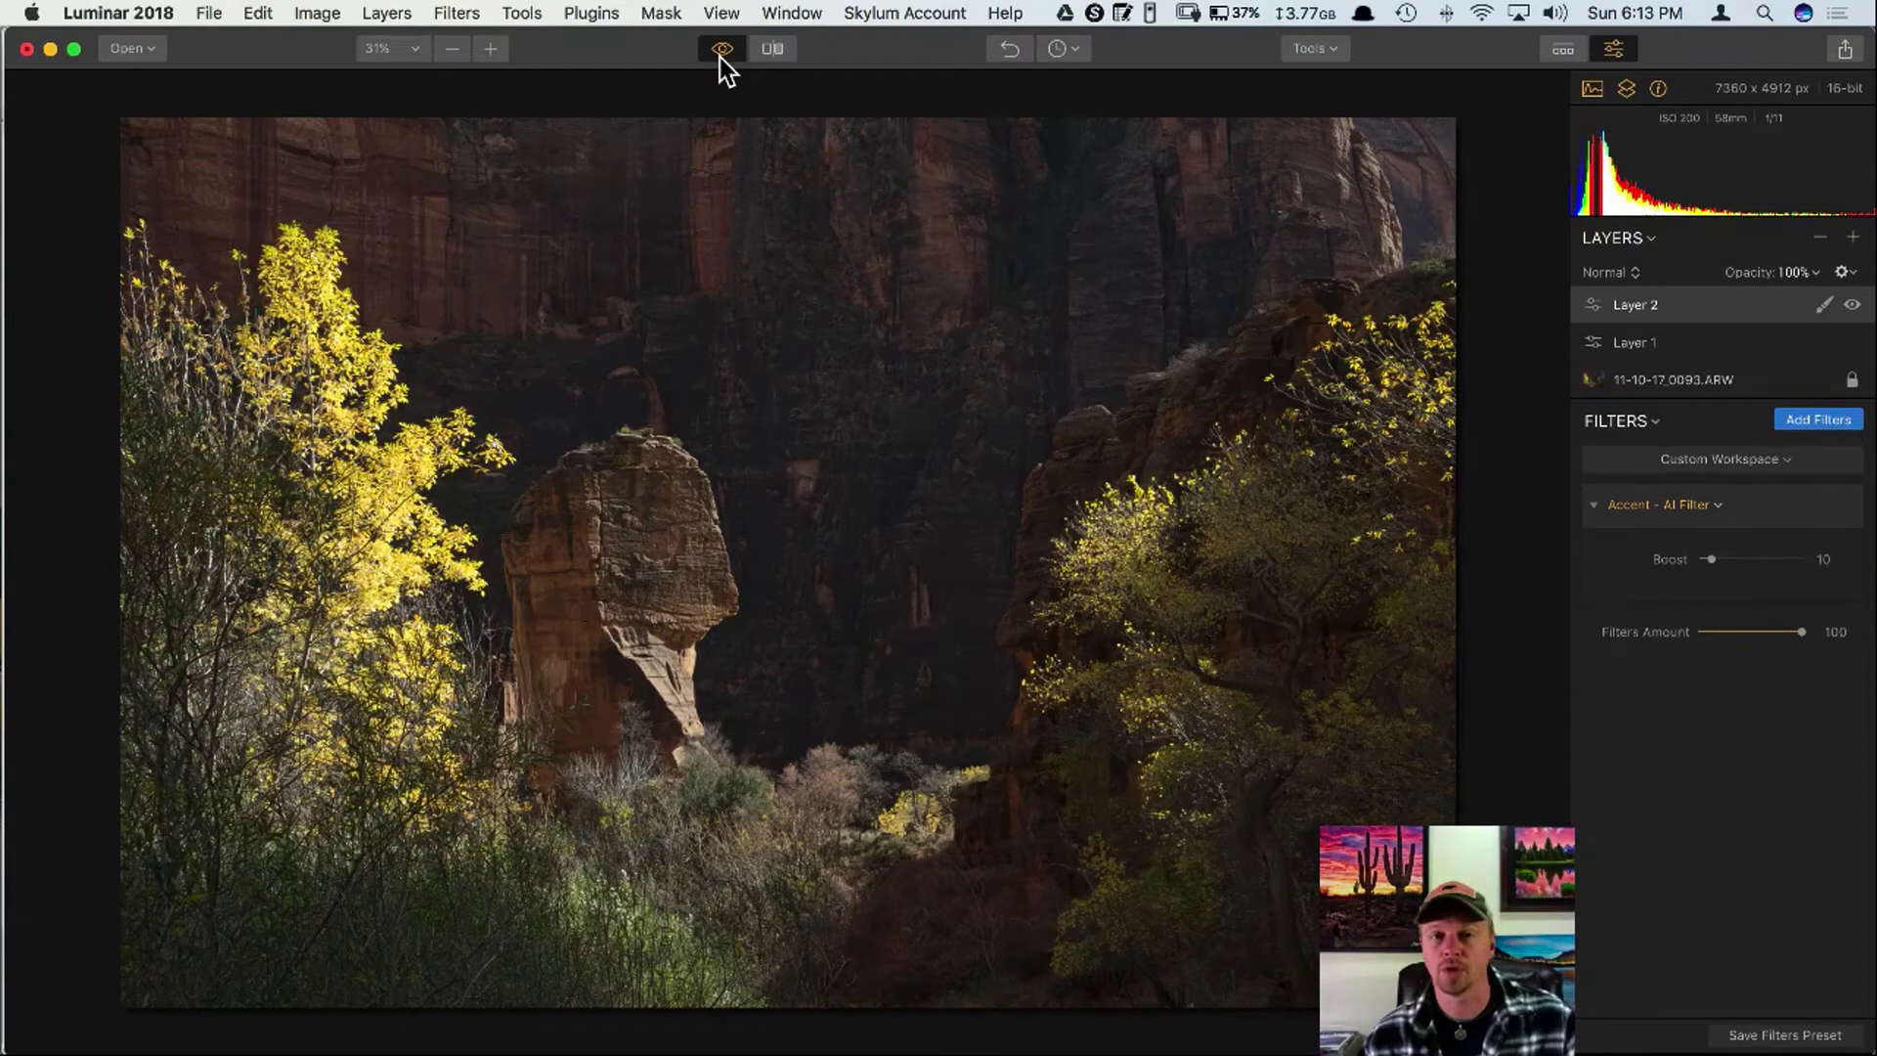
pyautogui.click(721, 49)
pyautogui.click(719, 49)
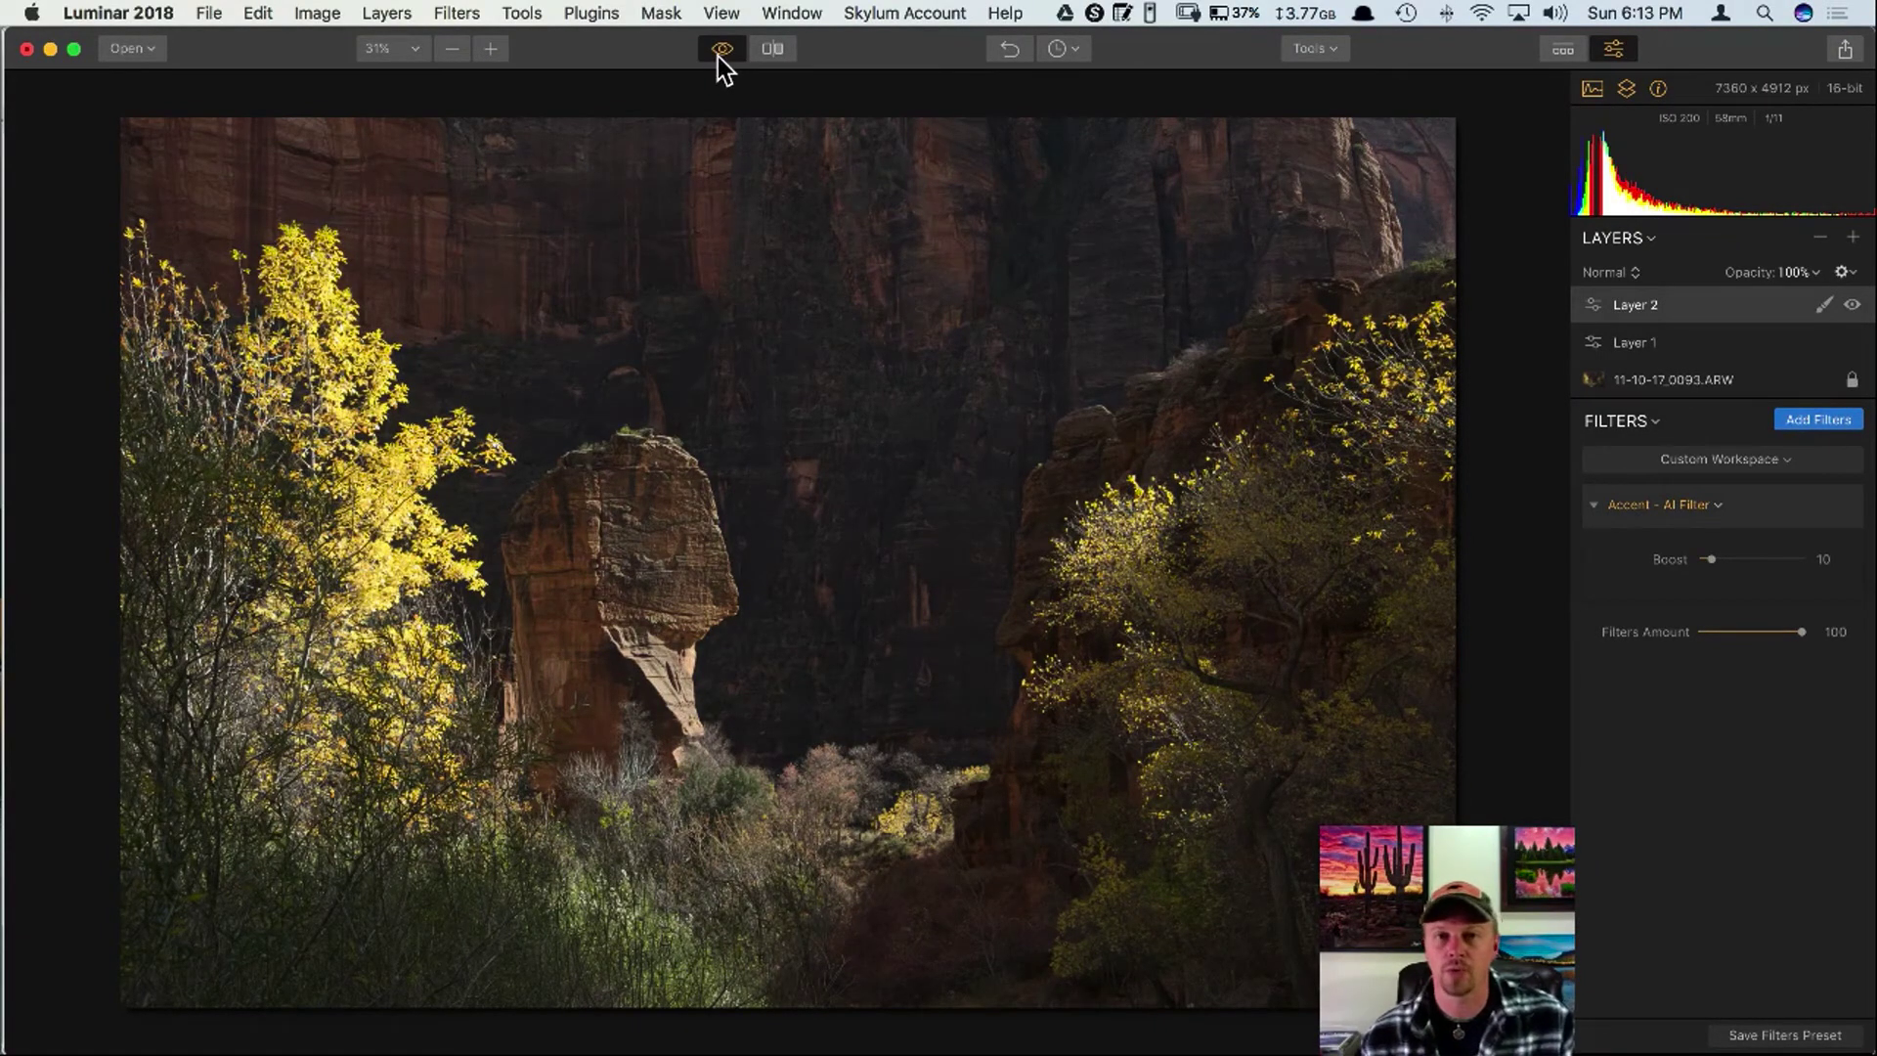
pyautogui.click(719, 51)
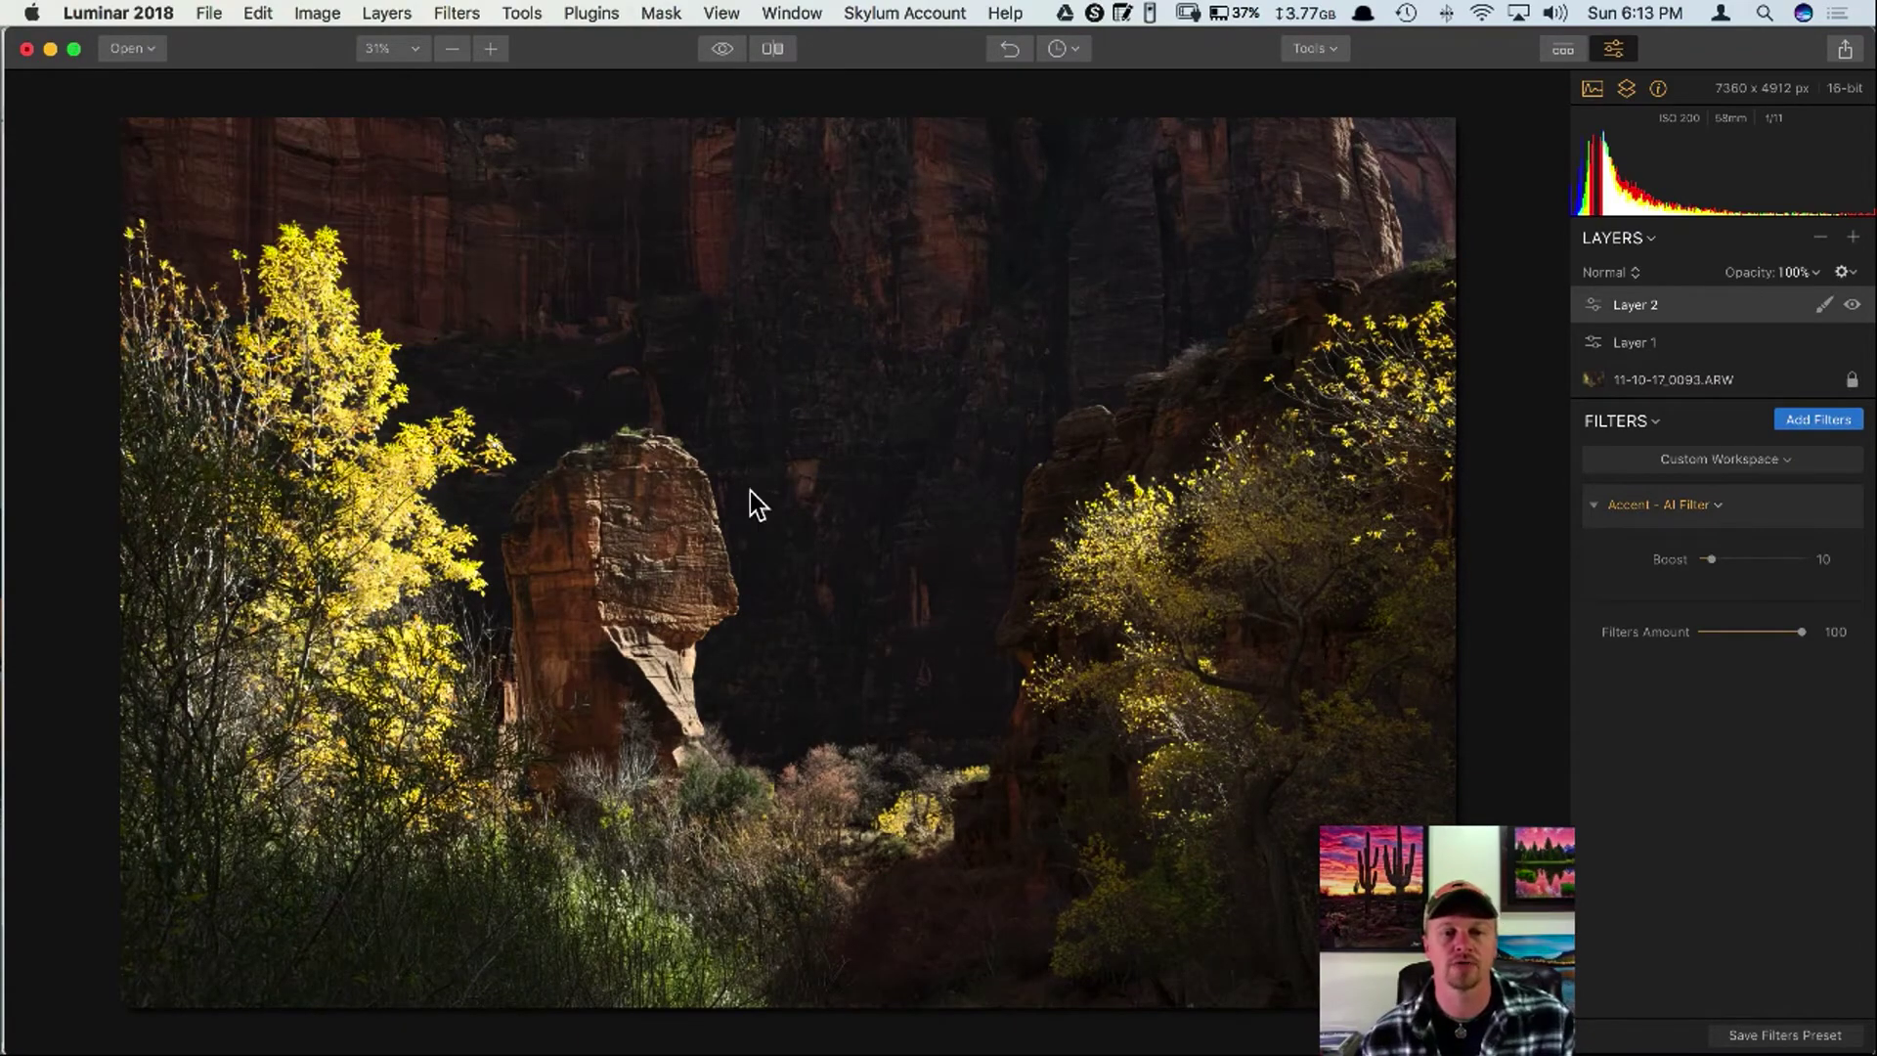
# Hide Layer 2 and rename the Dodge & Burn layer as "rename".
pyautogui.doubleClick(1639, 342)
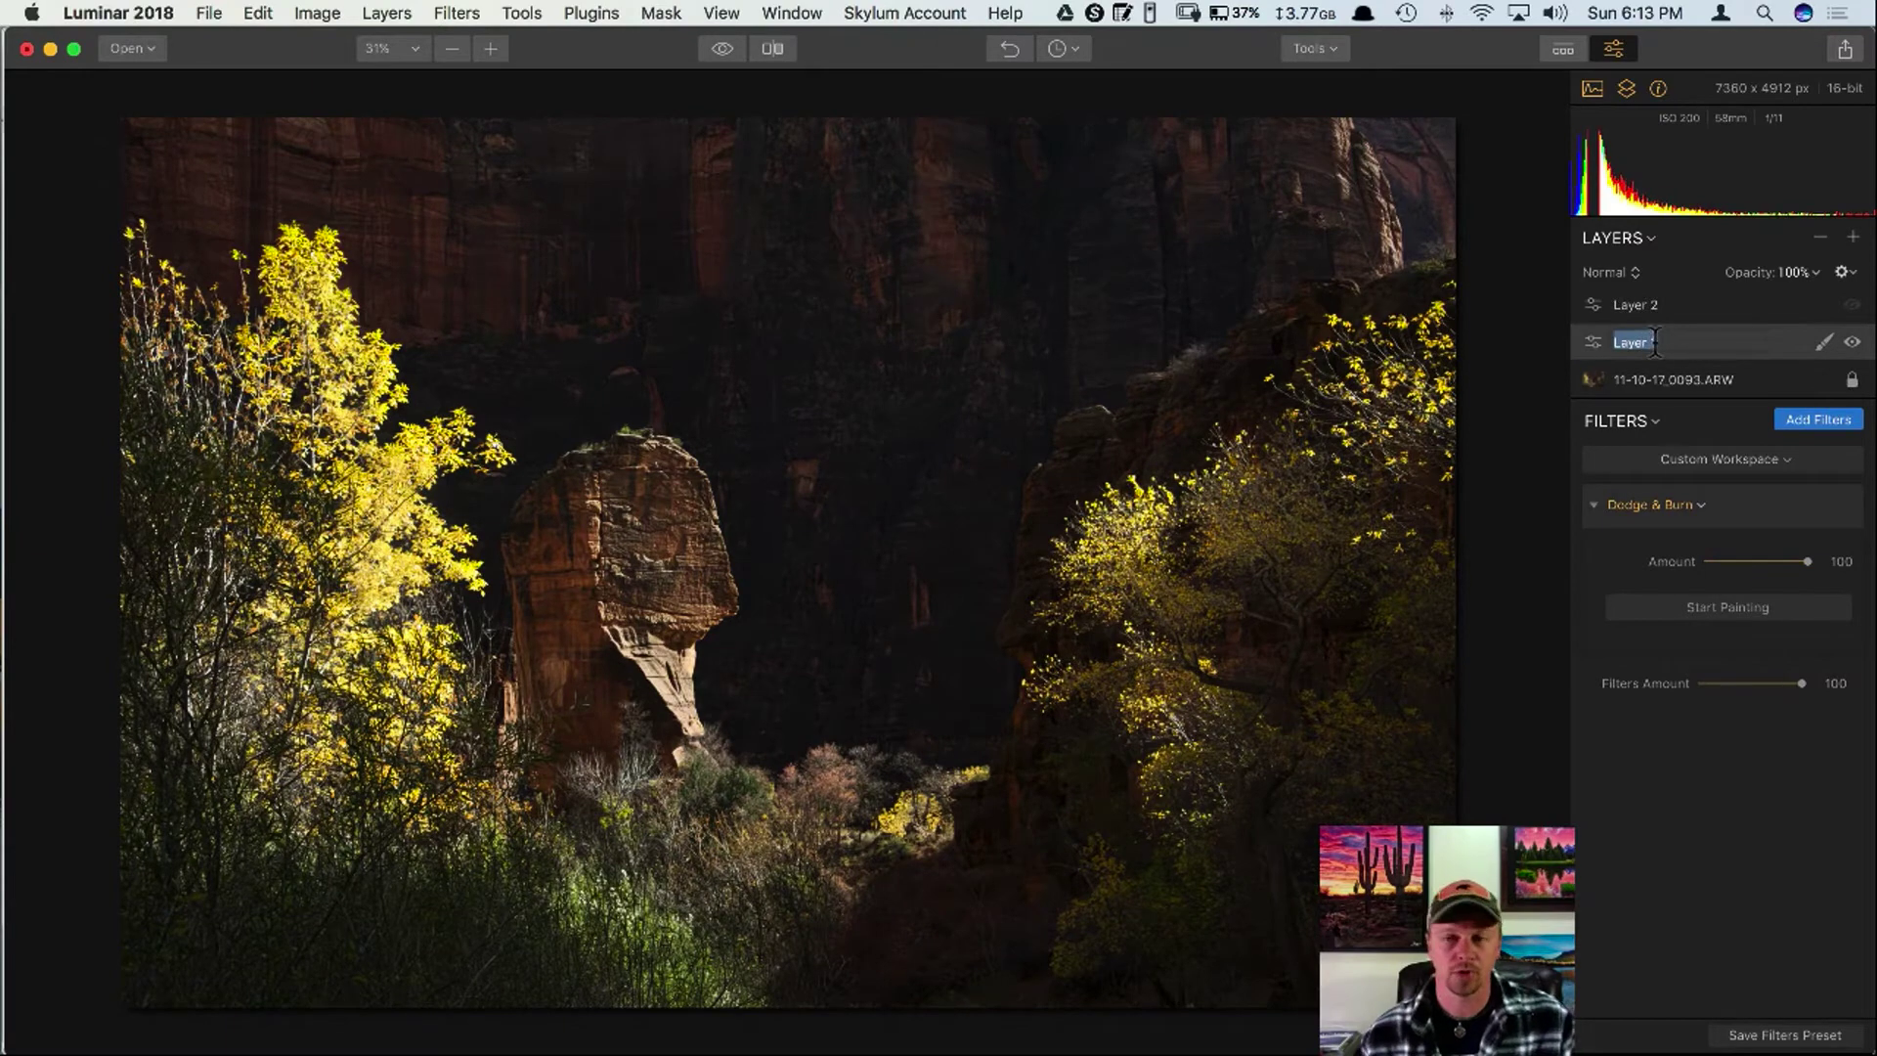
pyautogui.write('ren')
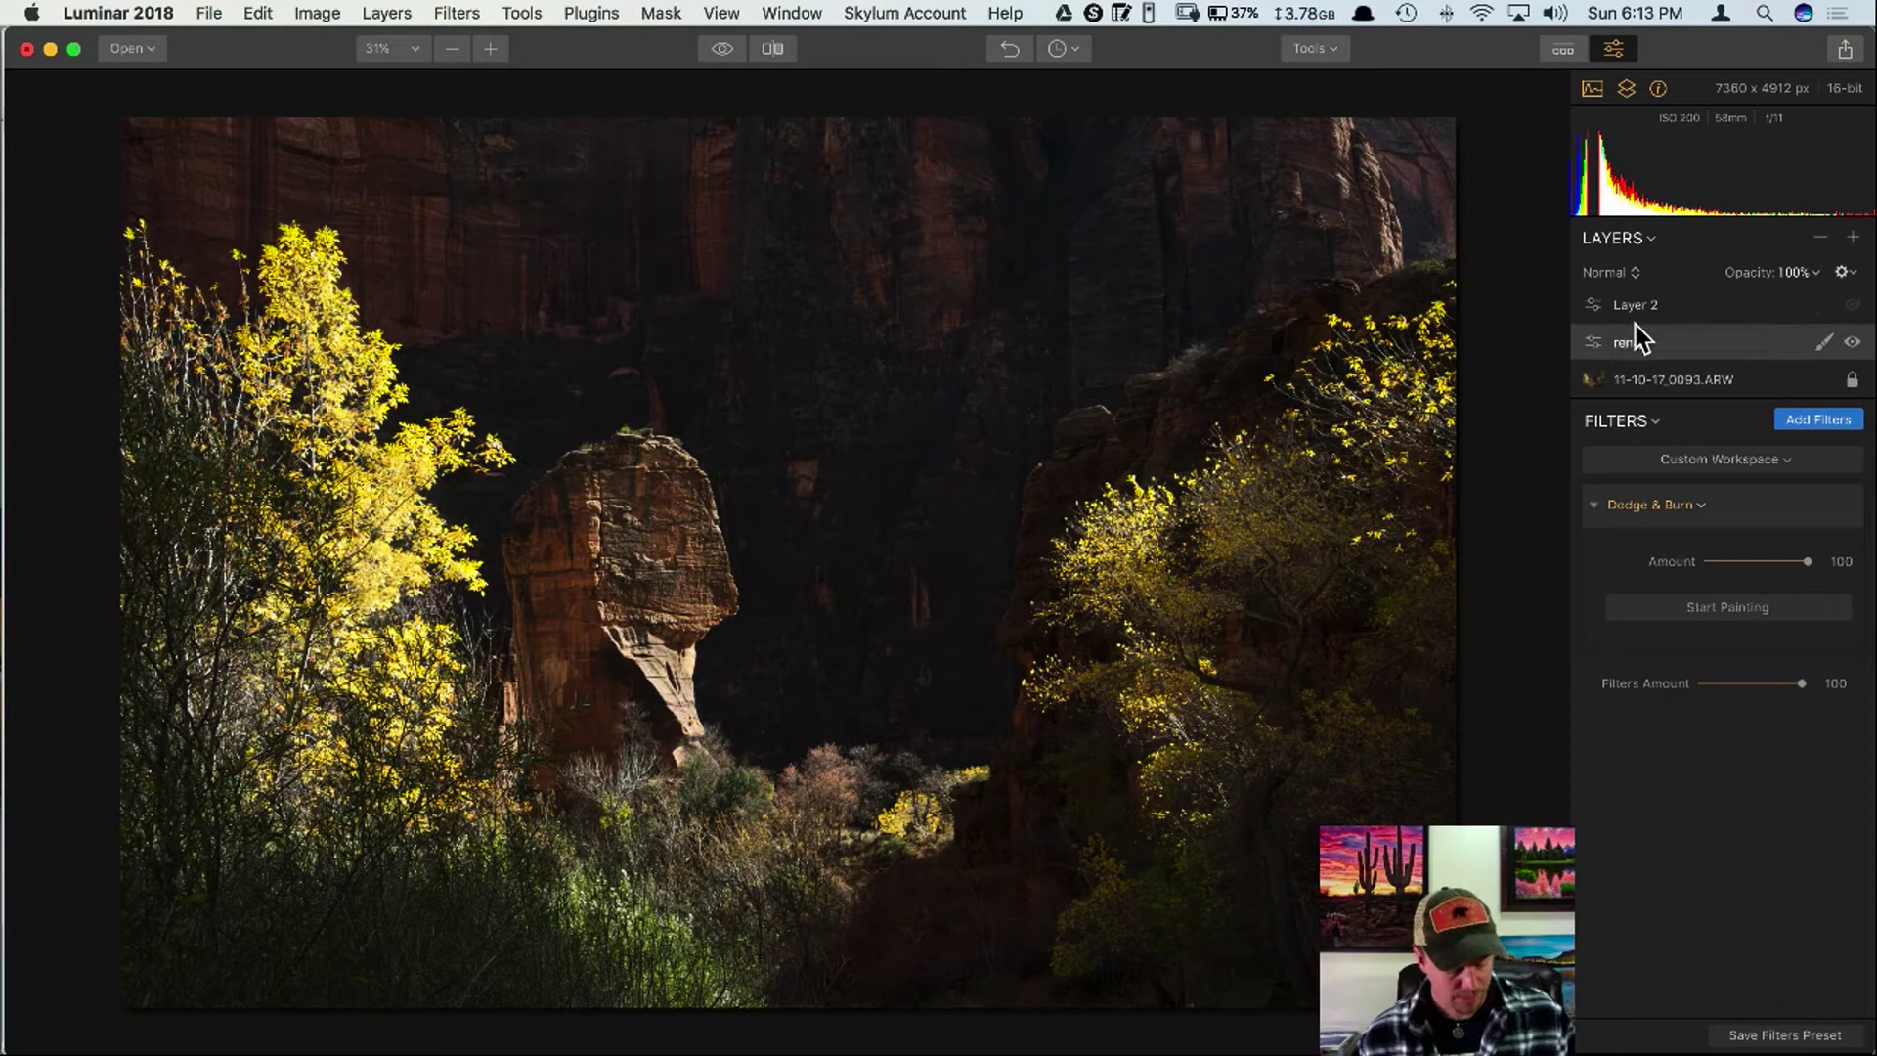
pyautogui.write('ame')
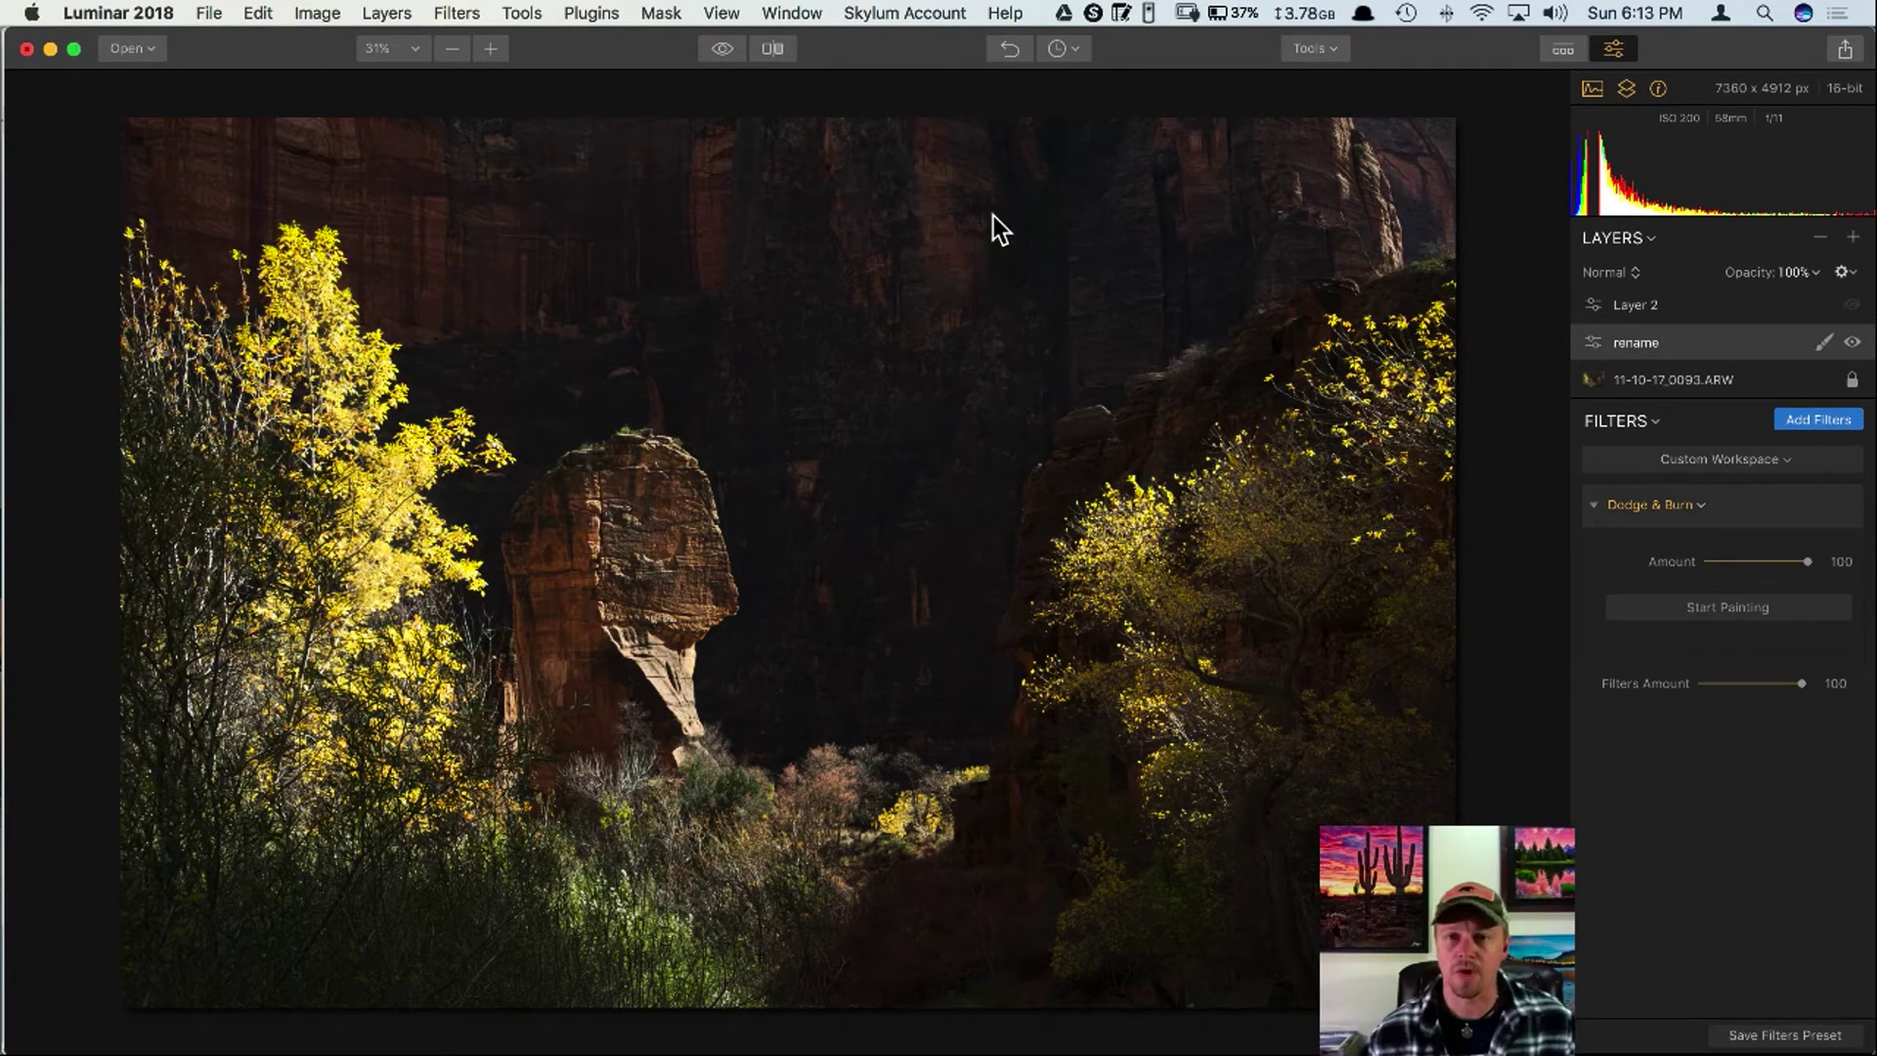
# Close the current photo and open 11-11-17_0018.ARW from the Luminar Favorite Things folder in Luminar 2018.
pyautogui.press('super+w')
pyautogui.click(847, 182)
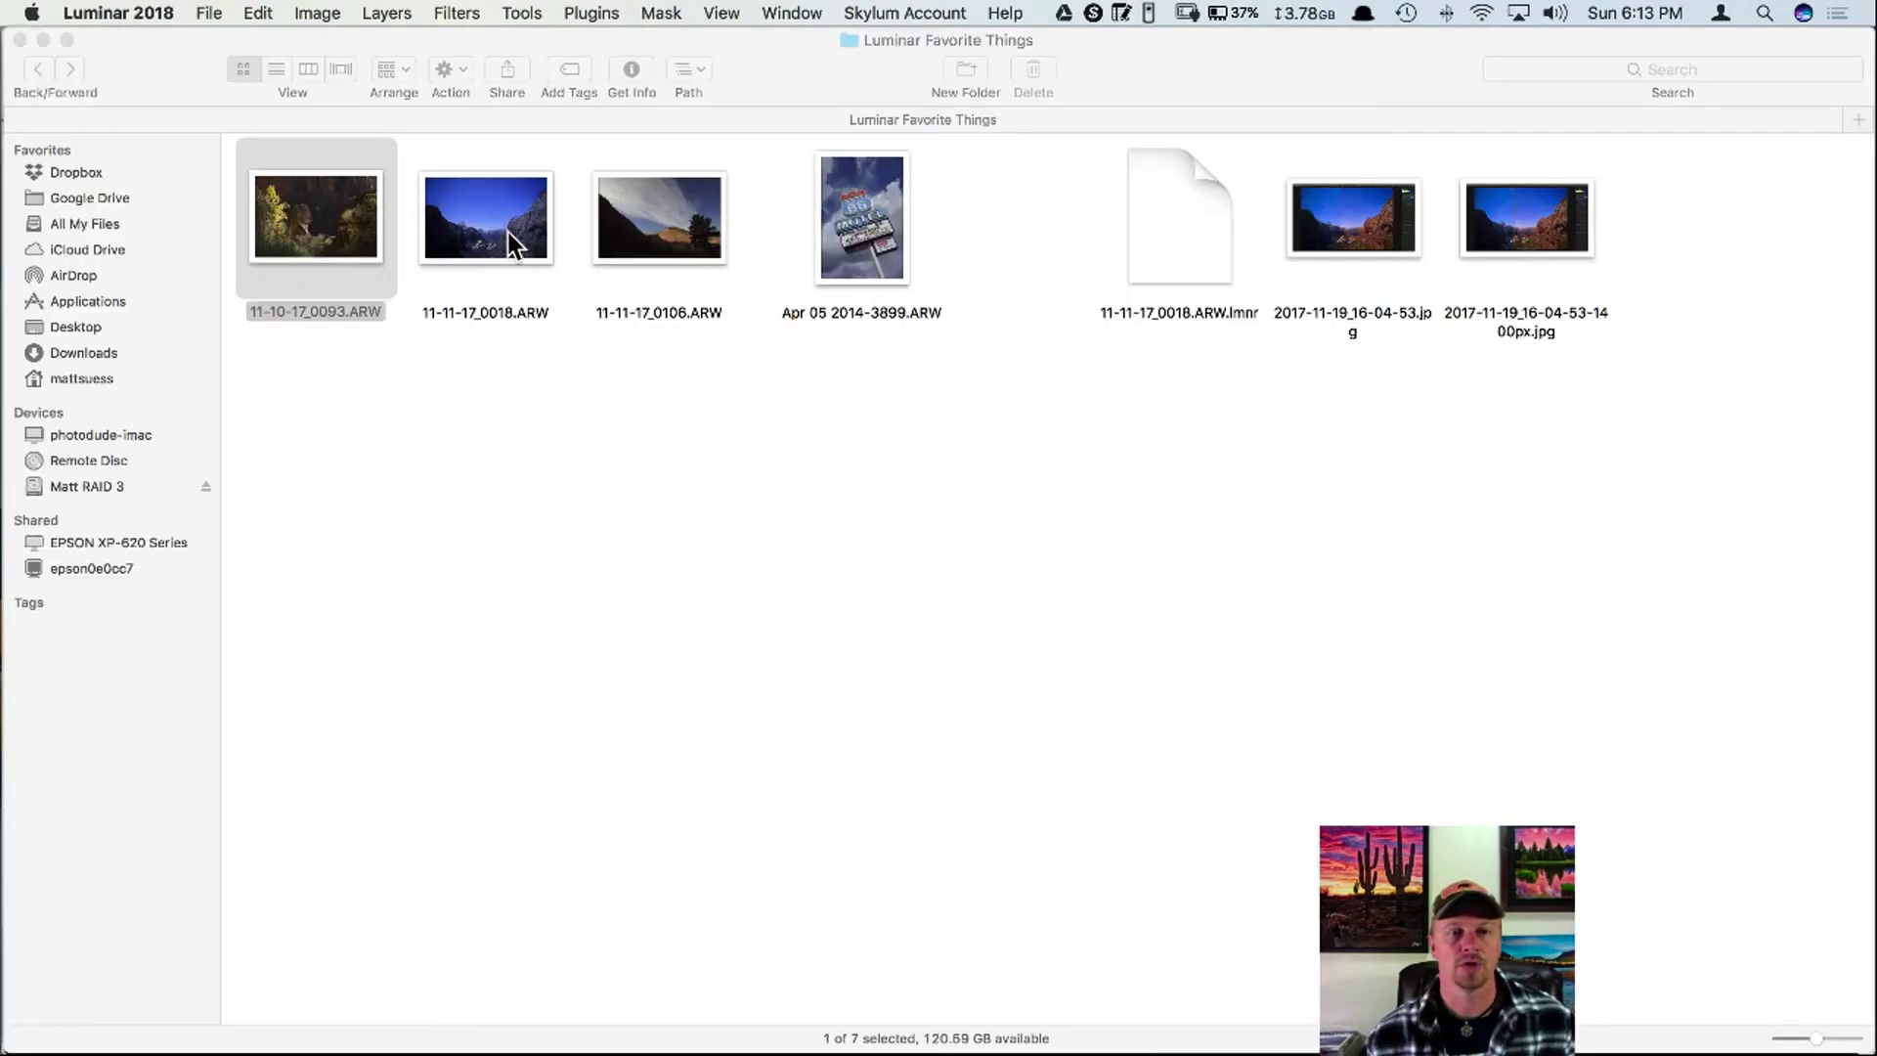
pyautogui.click(493, 213)
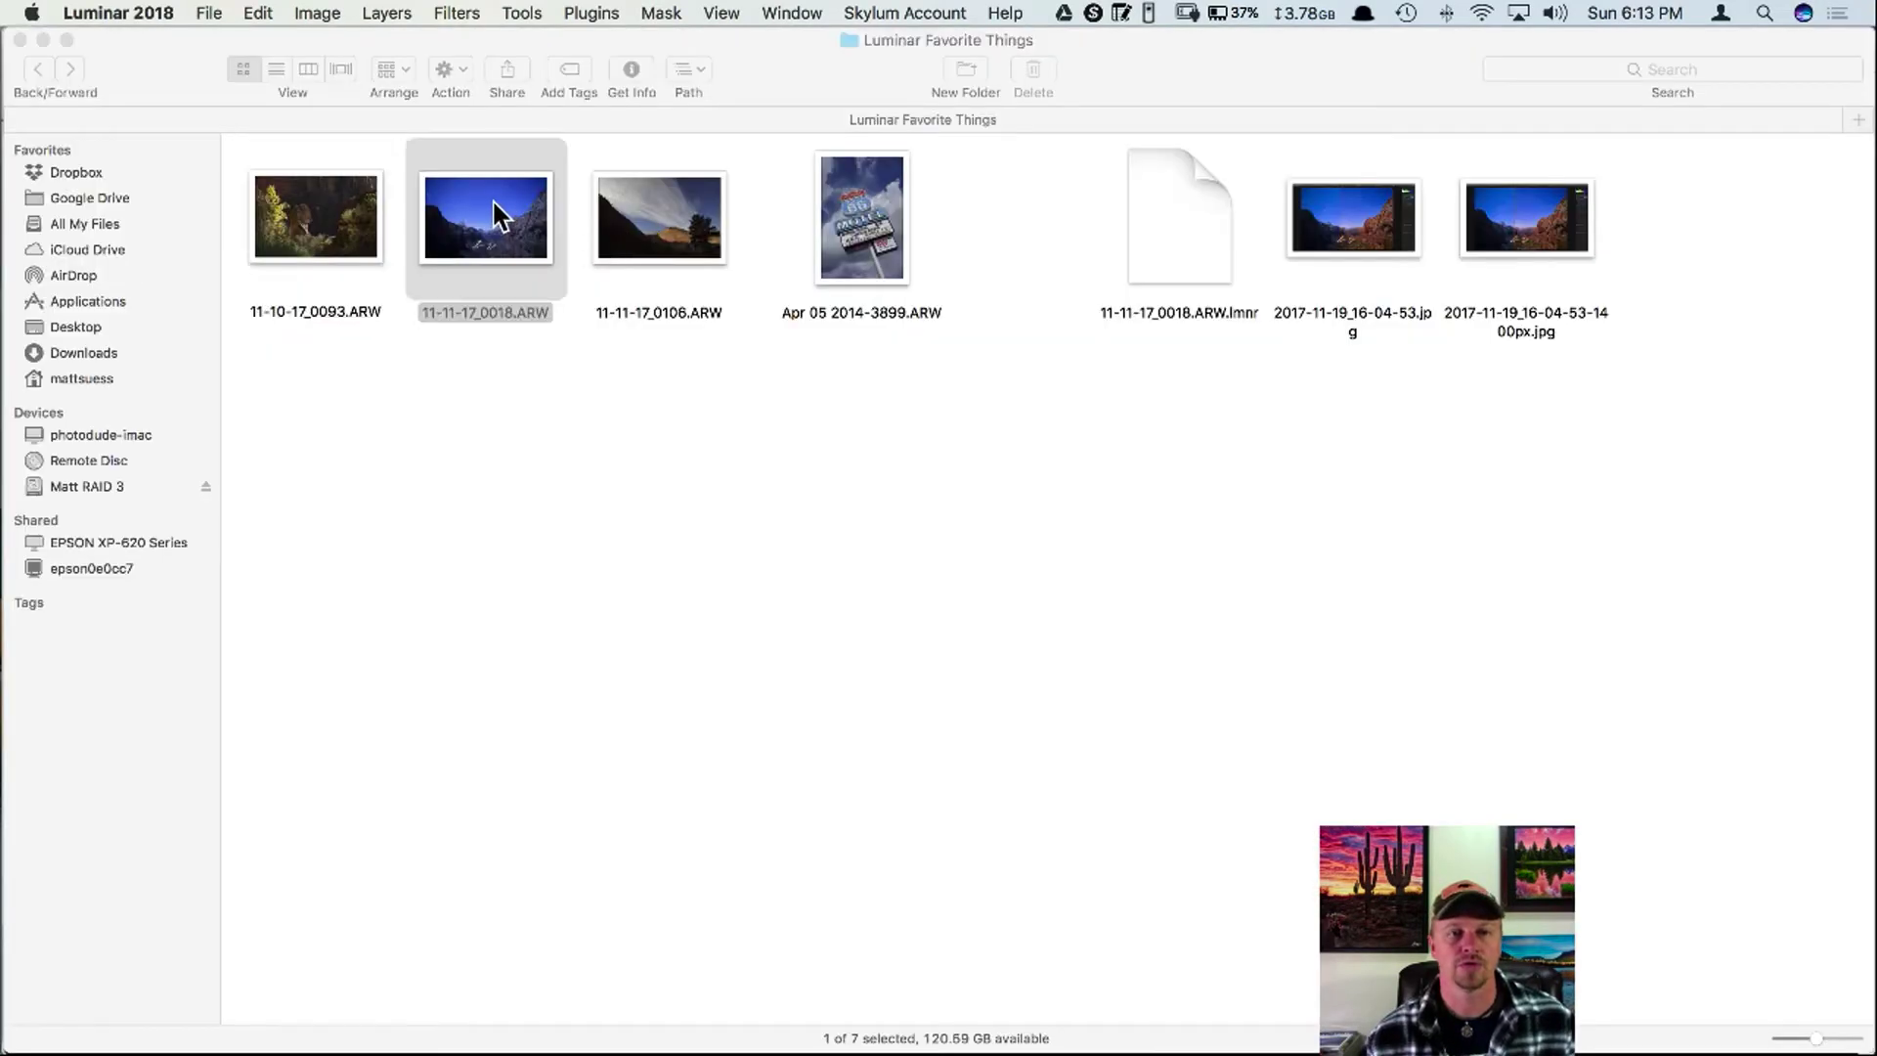
pyautogui.moveTo(493, 213); pyautogui.dragTo(44, 421)
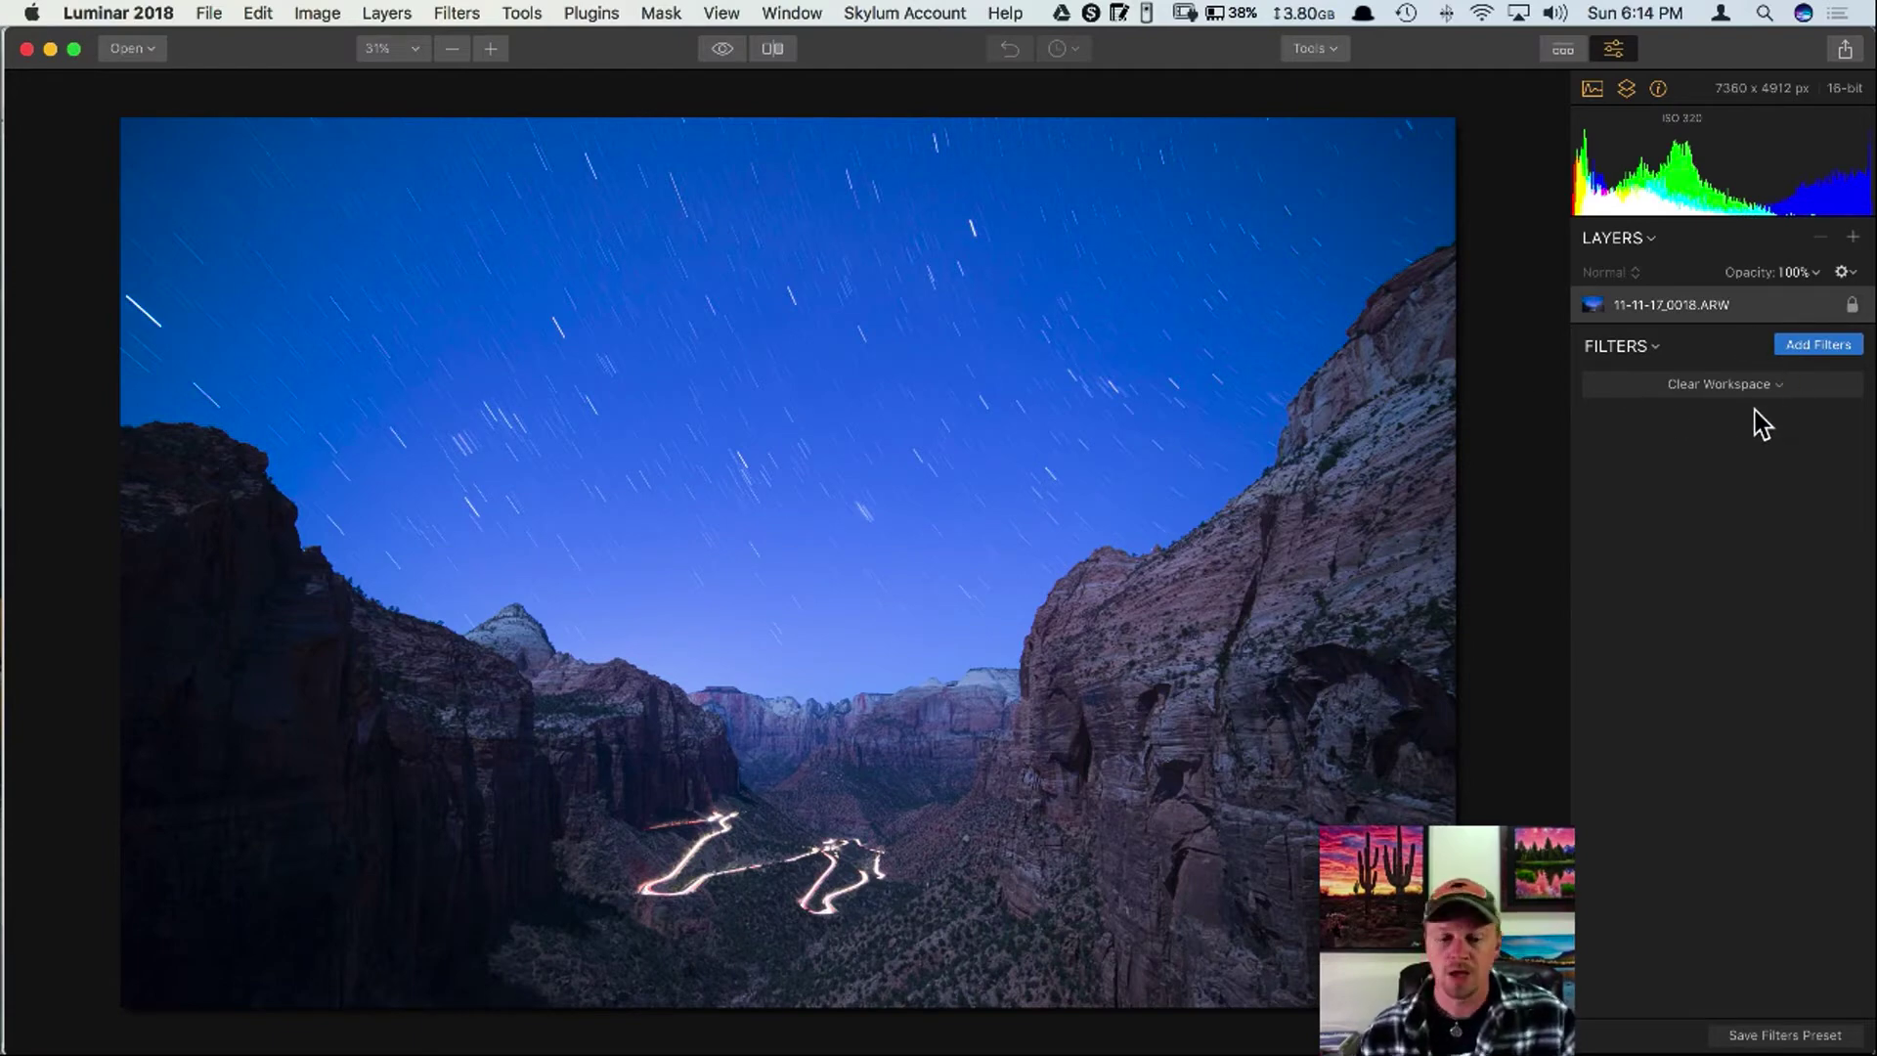
# Add the RAW Develop filter to the star-trail photo and warm its Temperature to 3989.
pyautogui.click(1810, 344)
pyautogui.click(1411, 306)
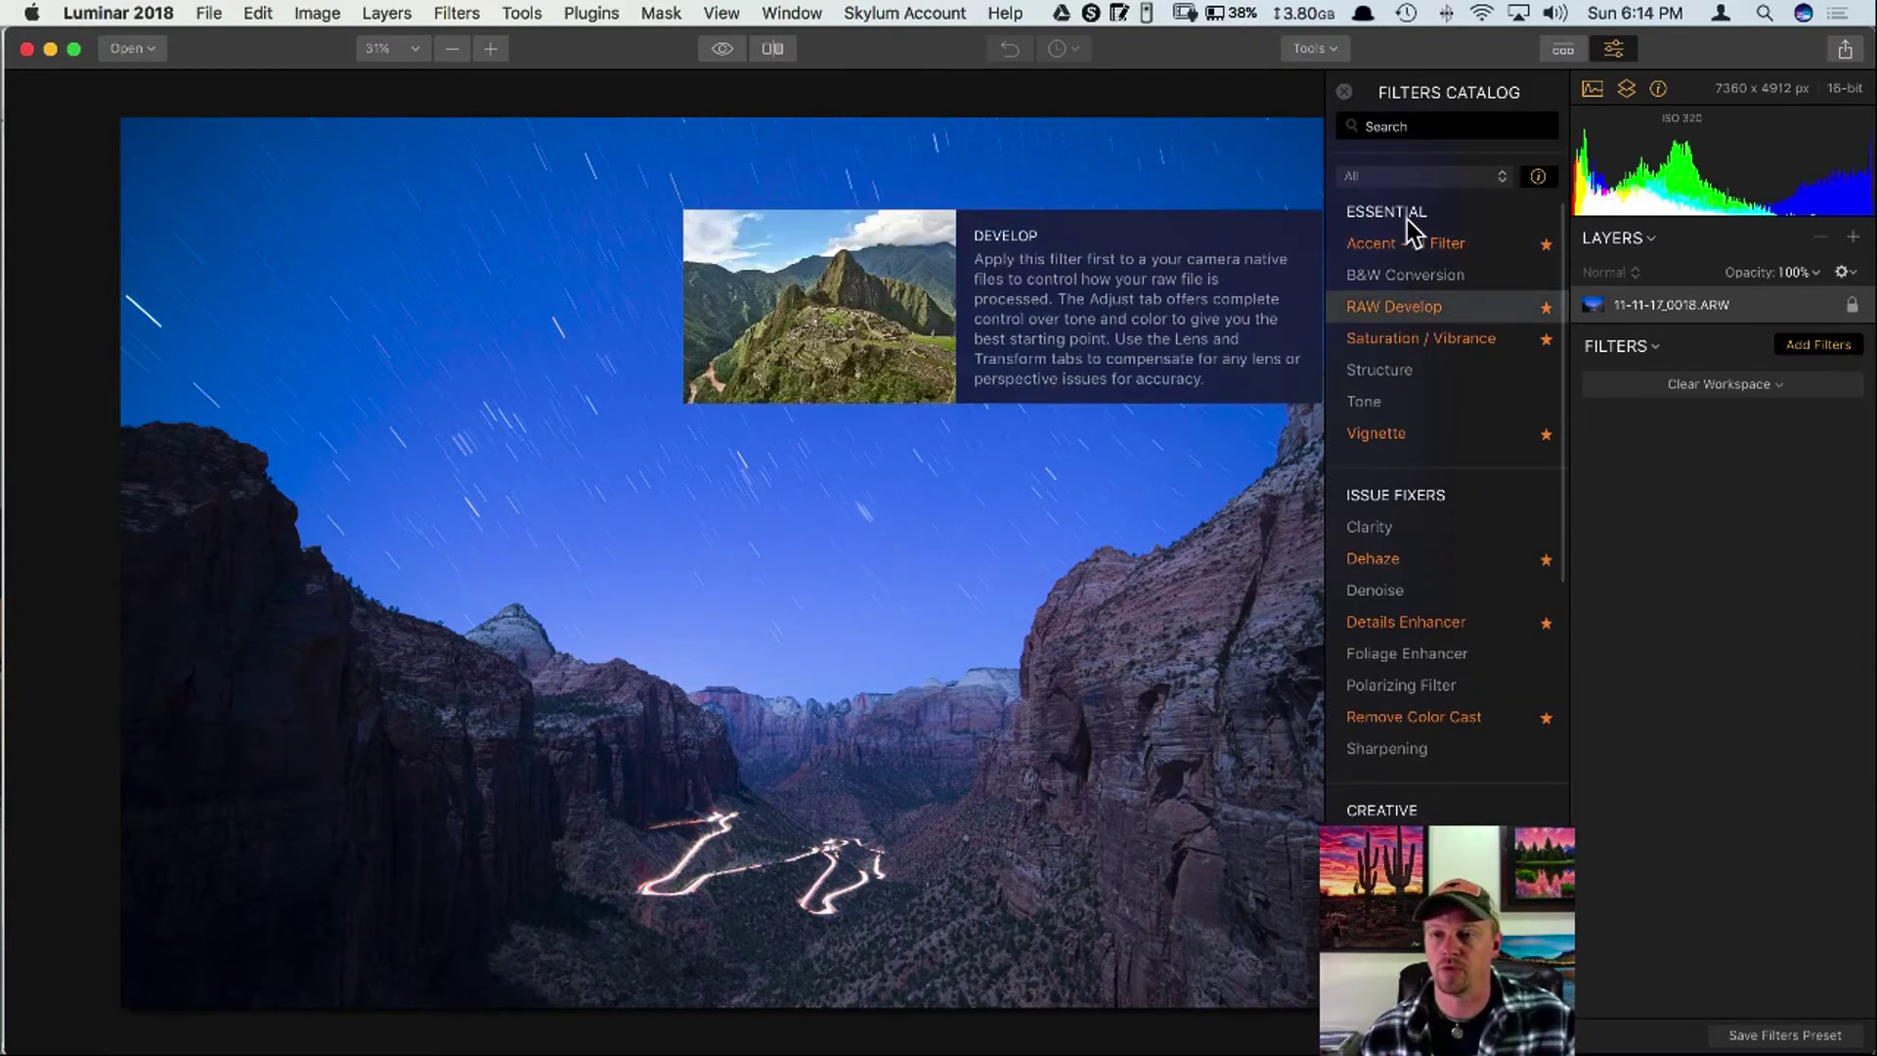
pyautogui.click(1344, 92)
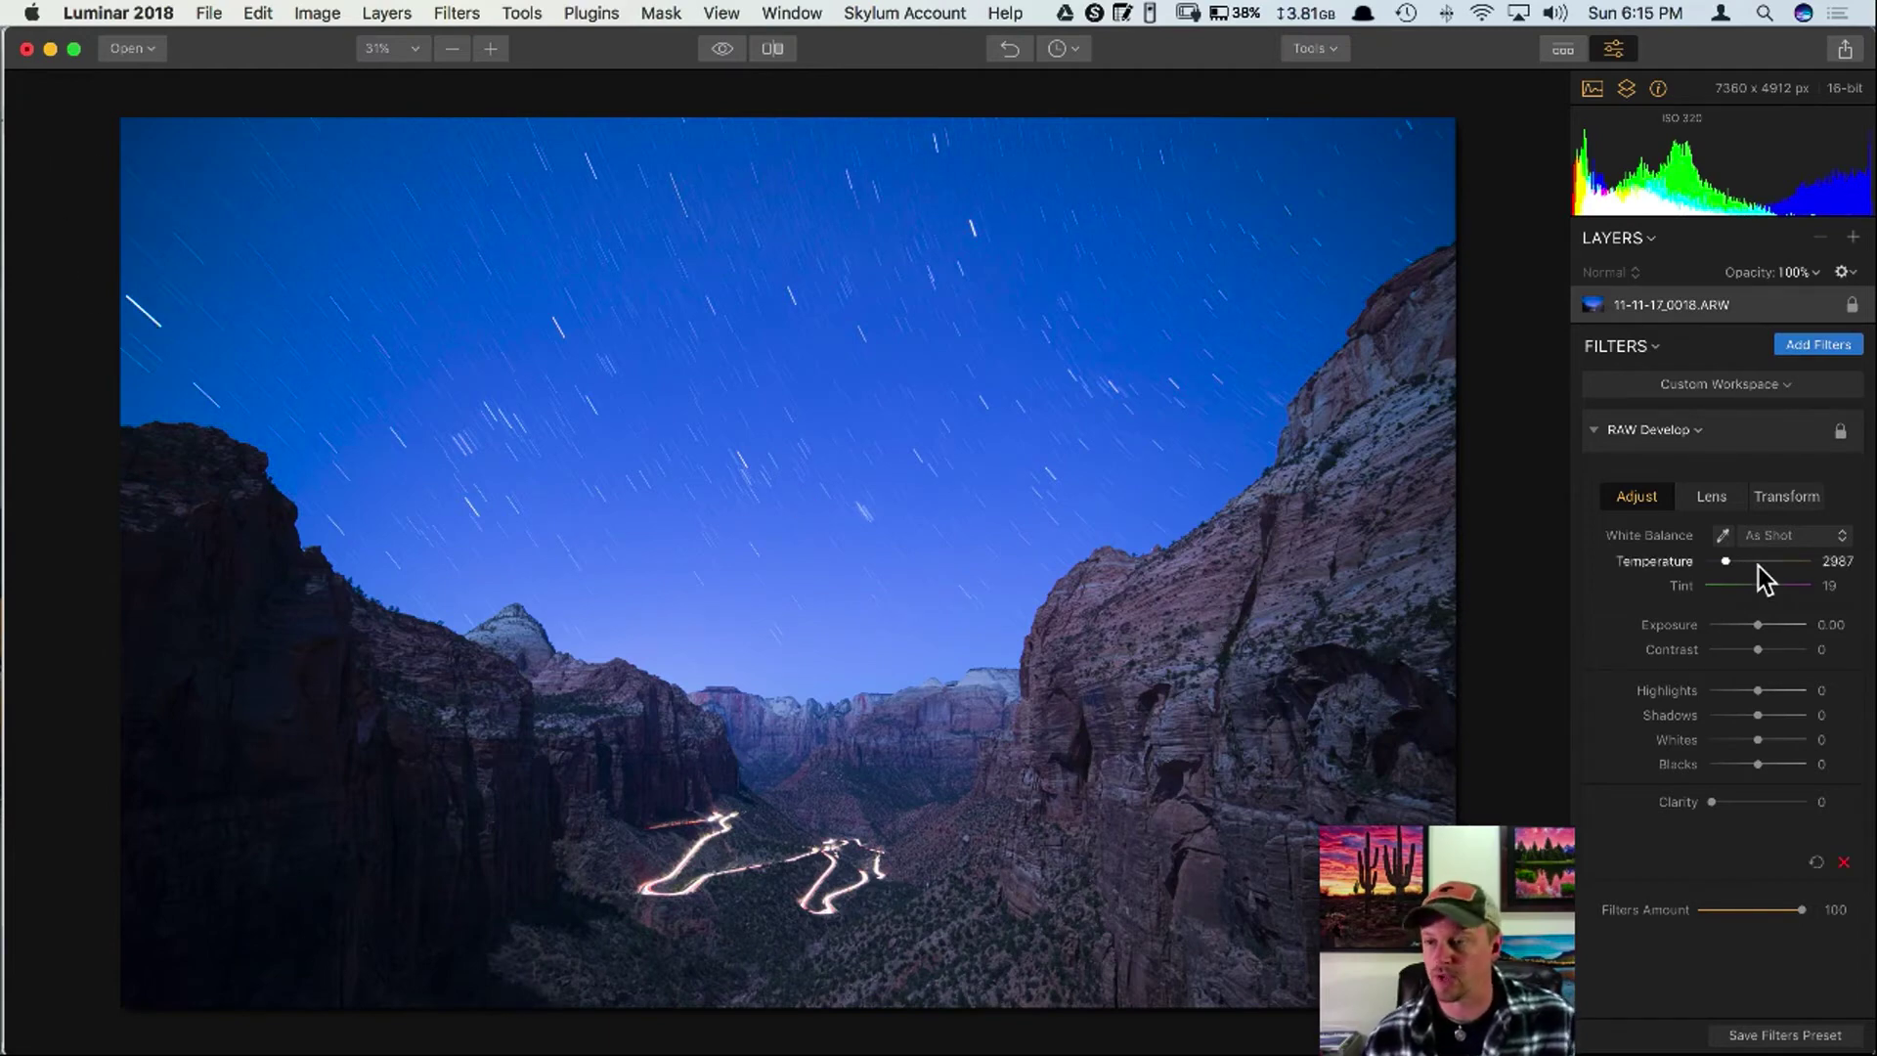
pyautogui.moveTo(1726, 569); pyautogui.dragTo(1739, 562)
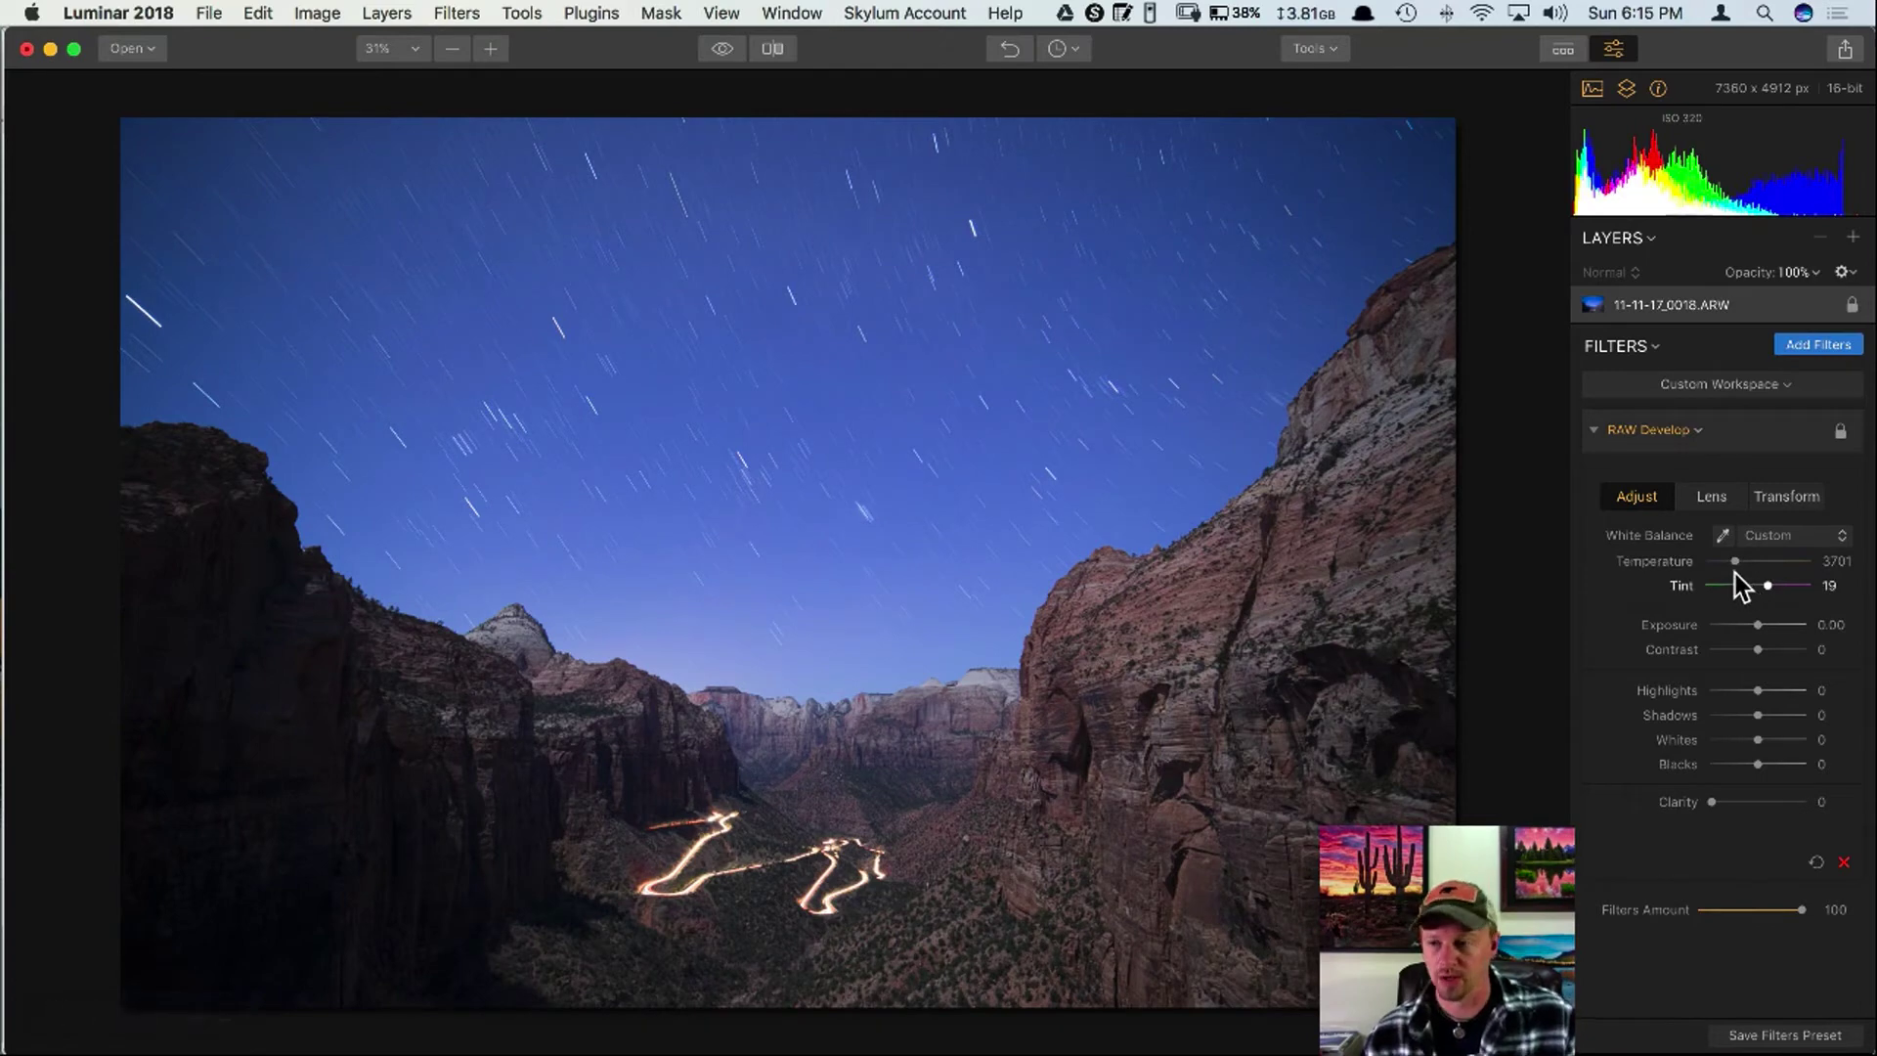
pyautogui.moveTo(1735, 561); pyautogui.dragTo(1738, 566)
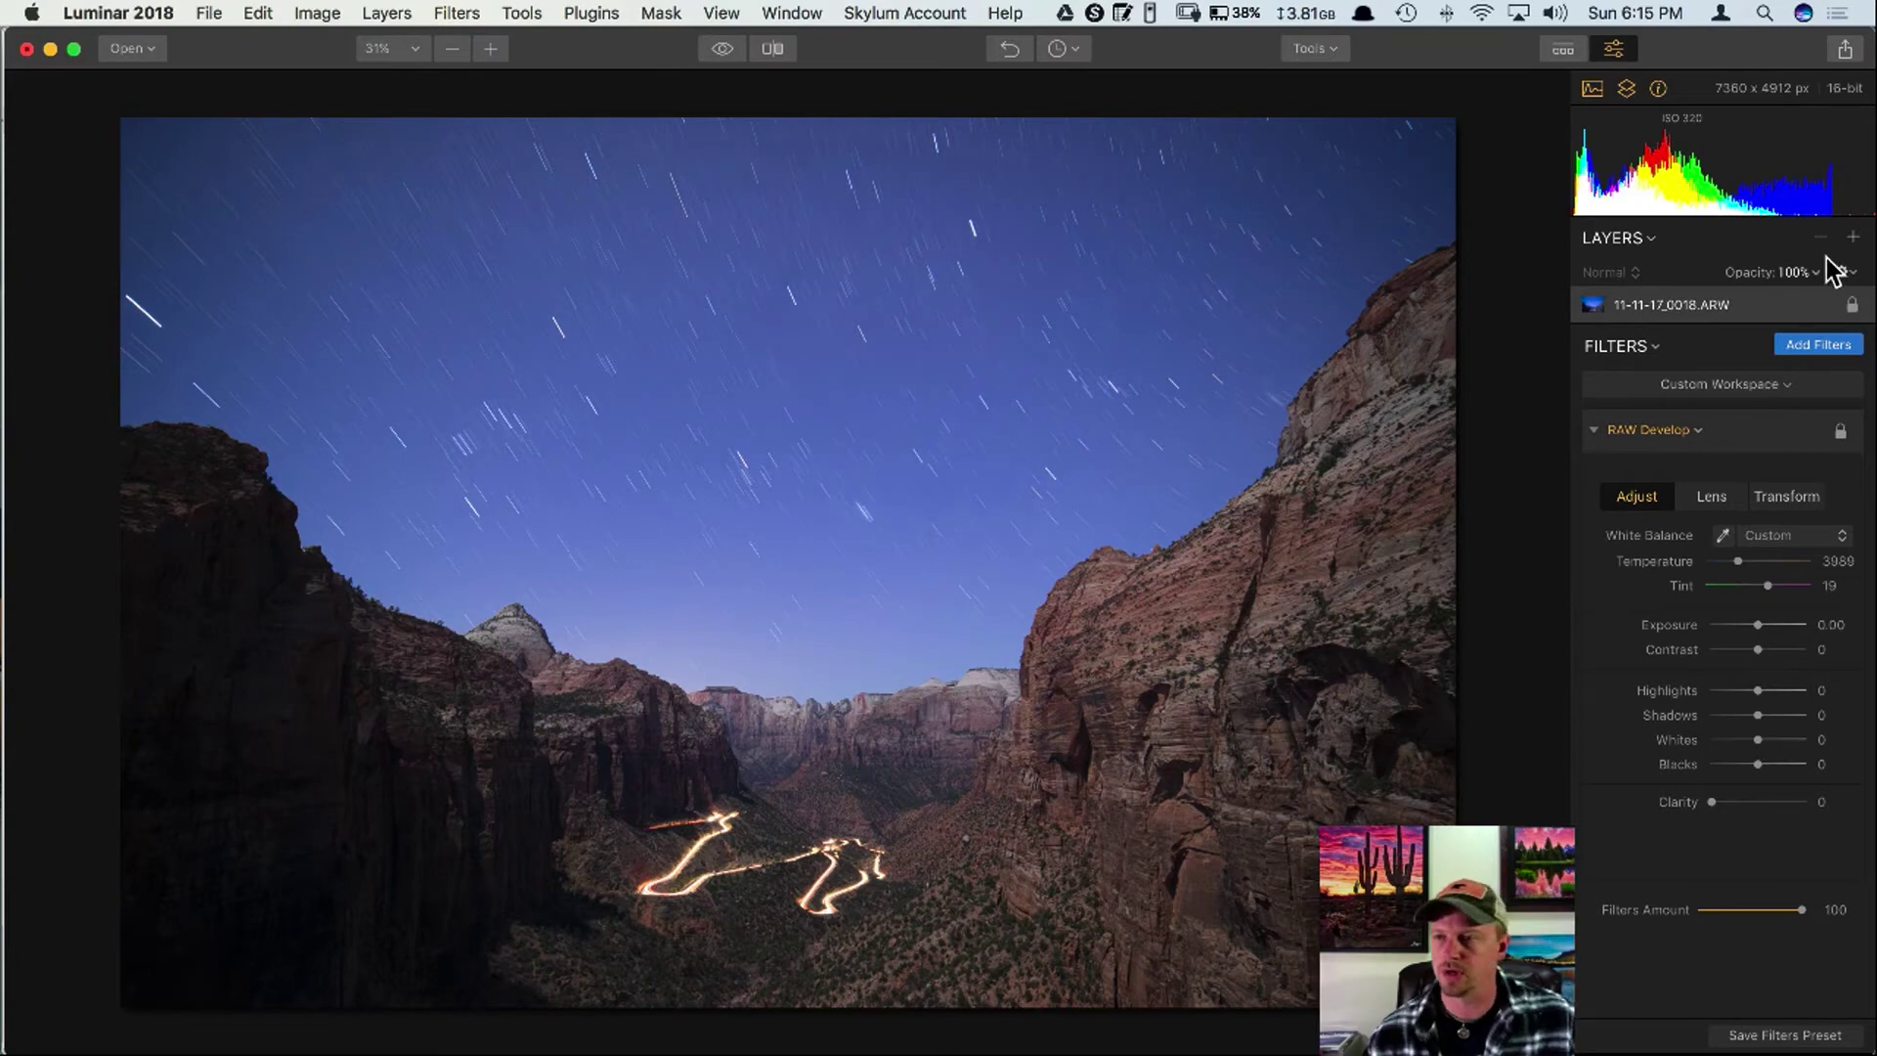
# Add a new adjustment layer with the Accent - AI Filter, try Boost at 58, and return it to 0.
pyautogui.click(1850, 237)
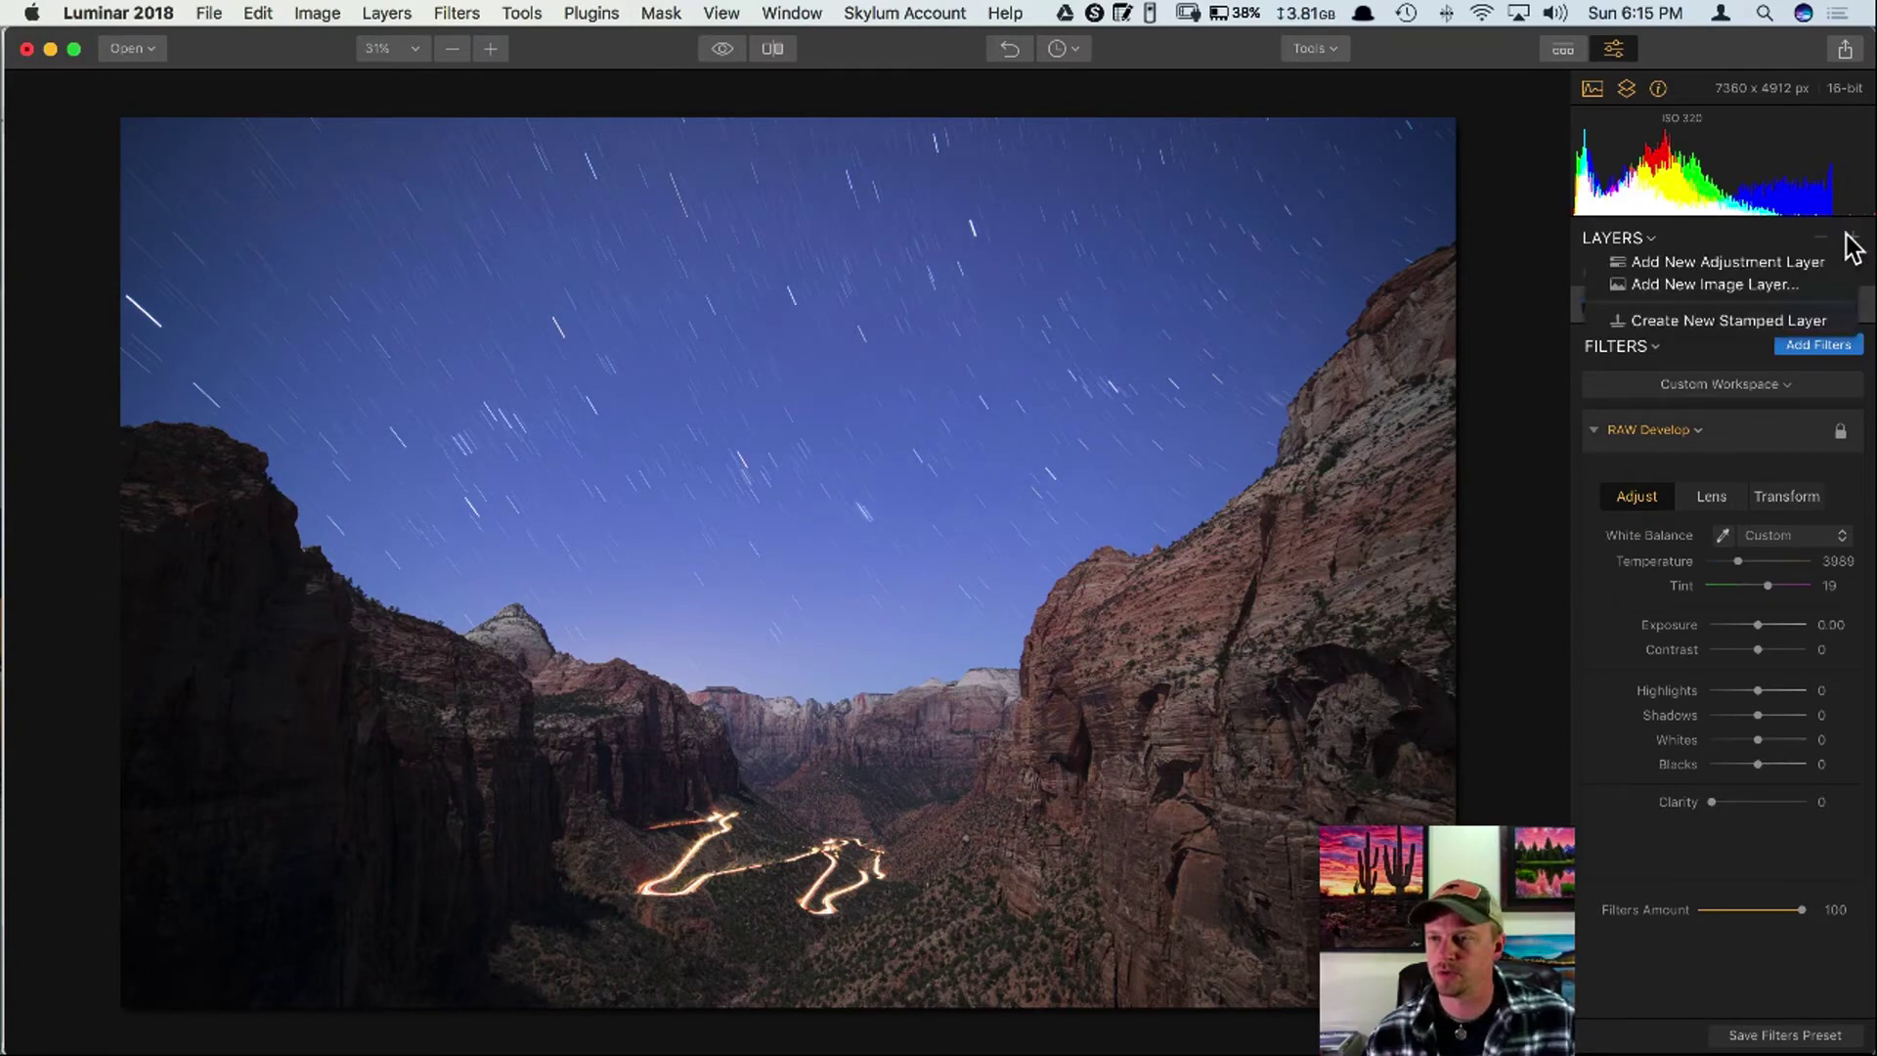
pyautogui.click(1803, 262)
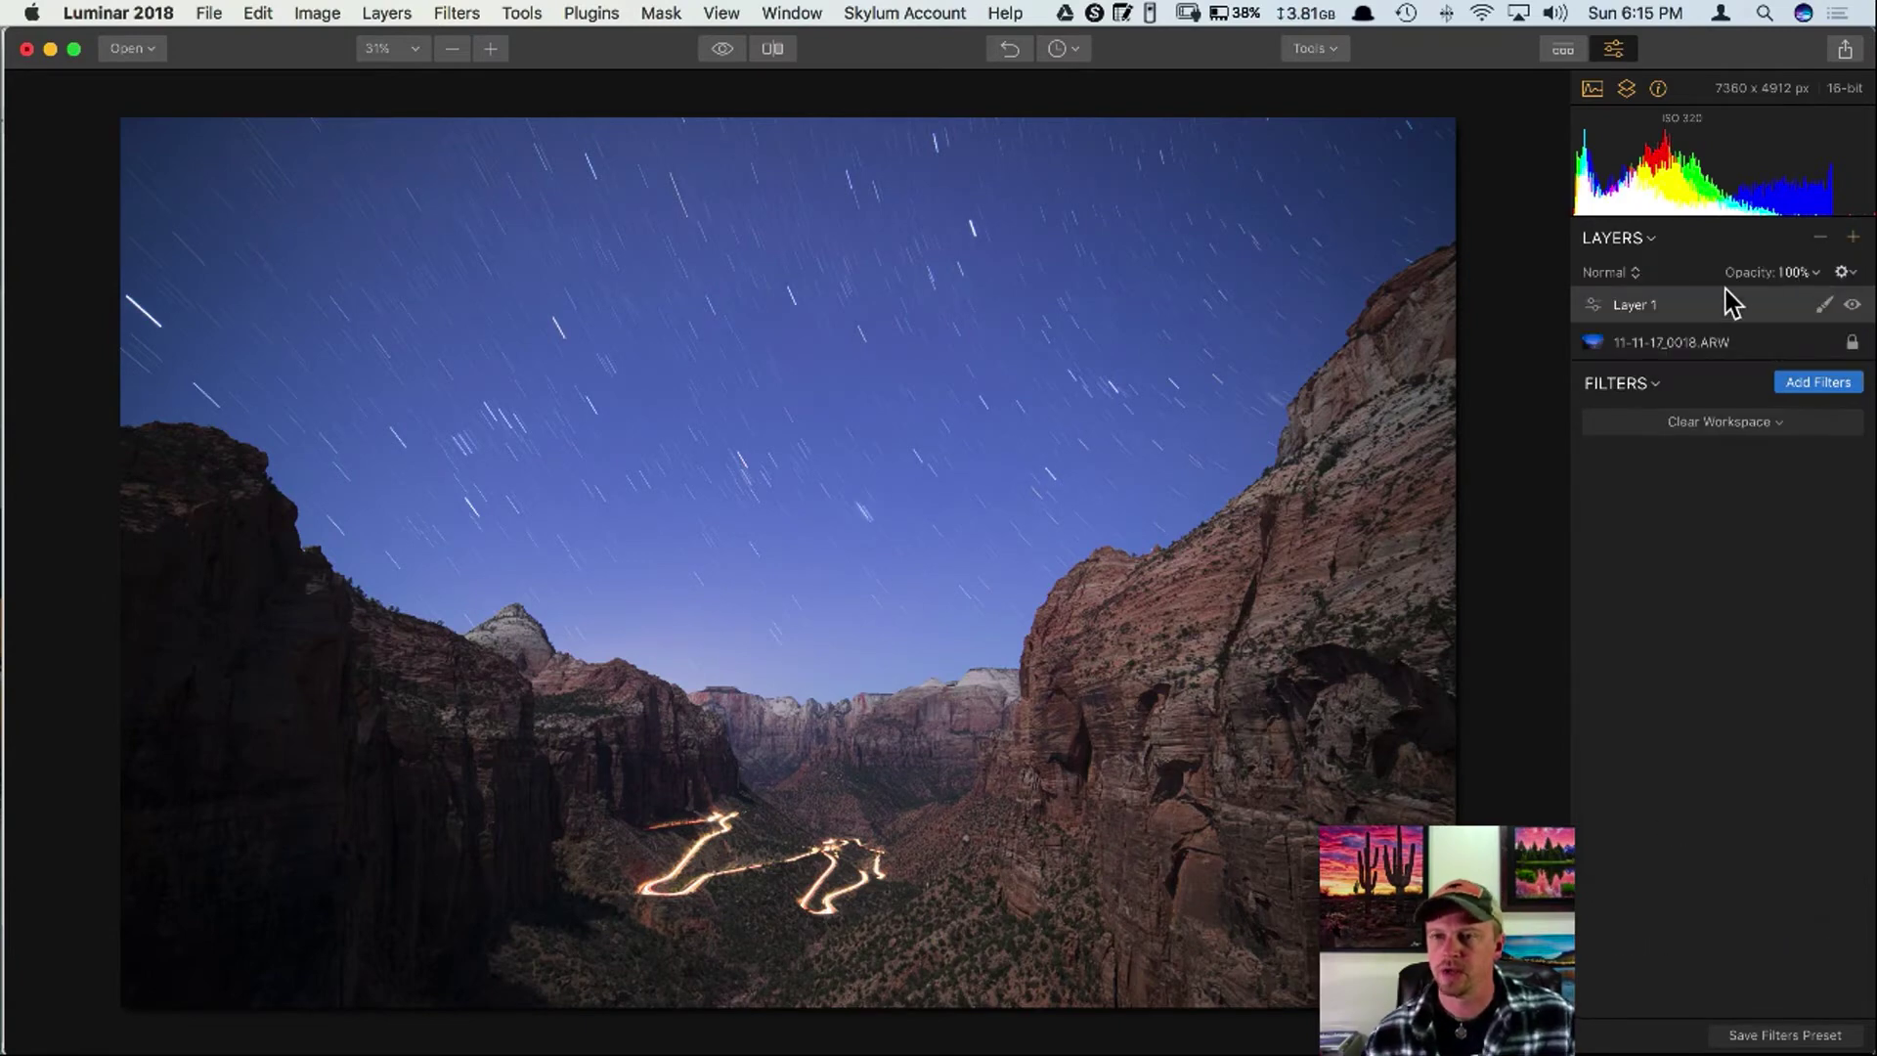
pyautogui.click(1824, 386)
pyautogui.click(1429, 244)
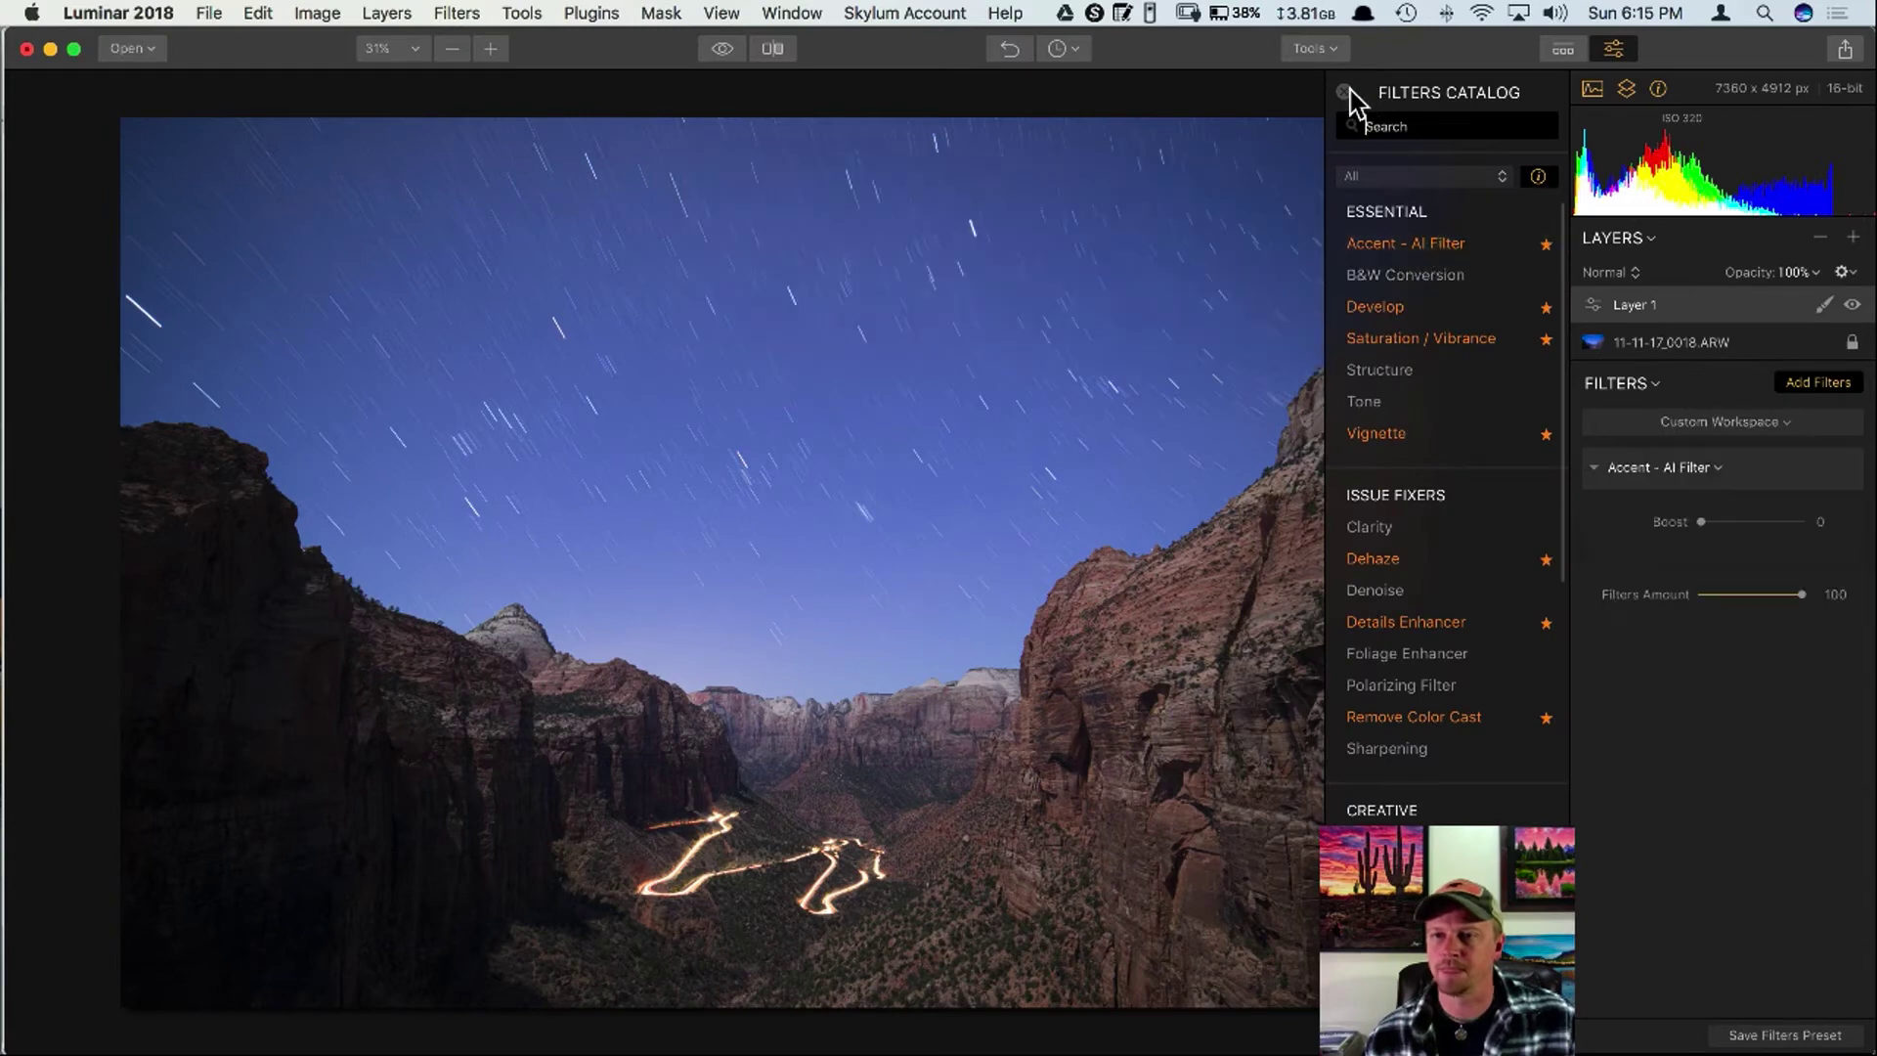
pyautogui.click(1346, 93)
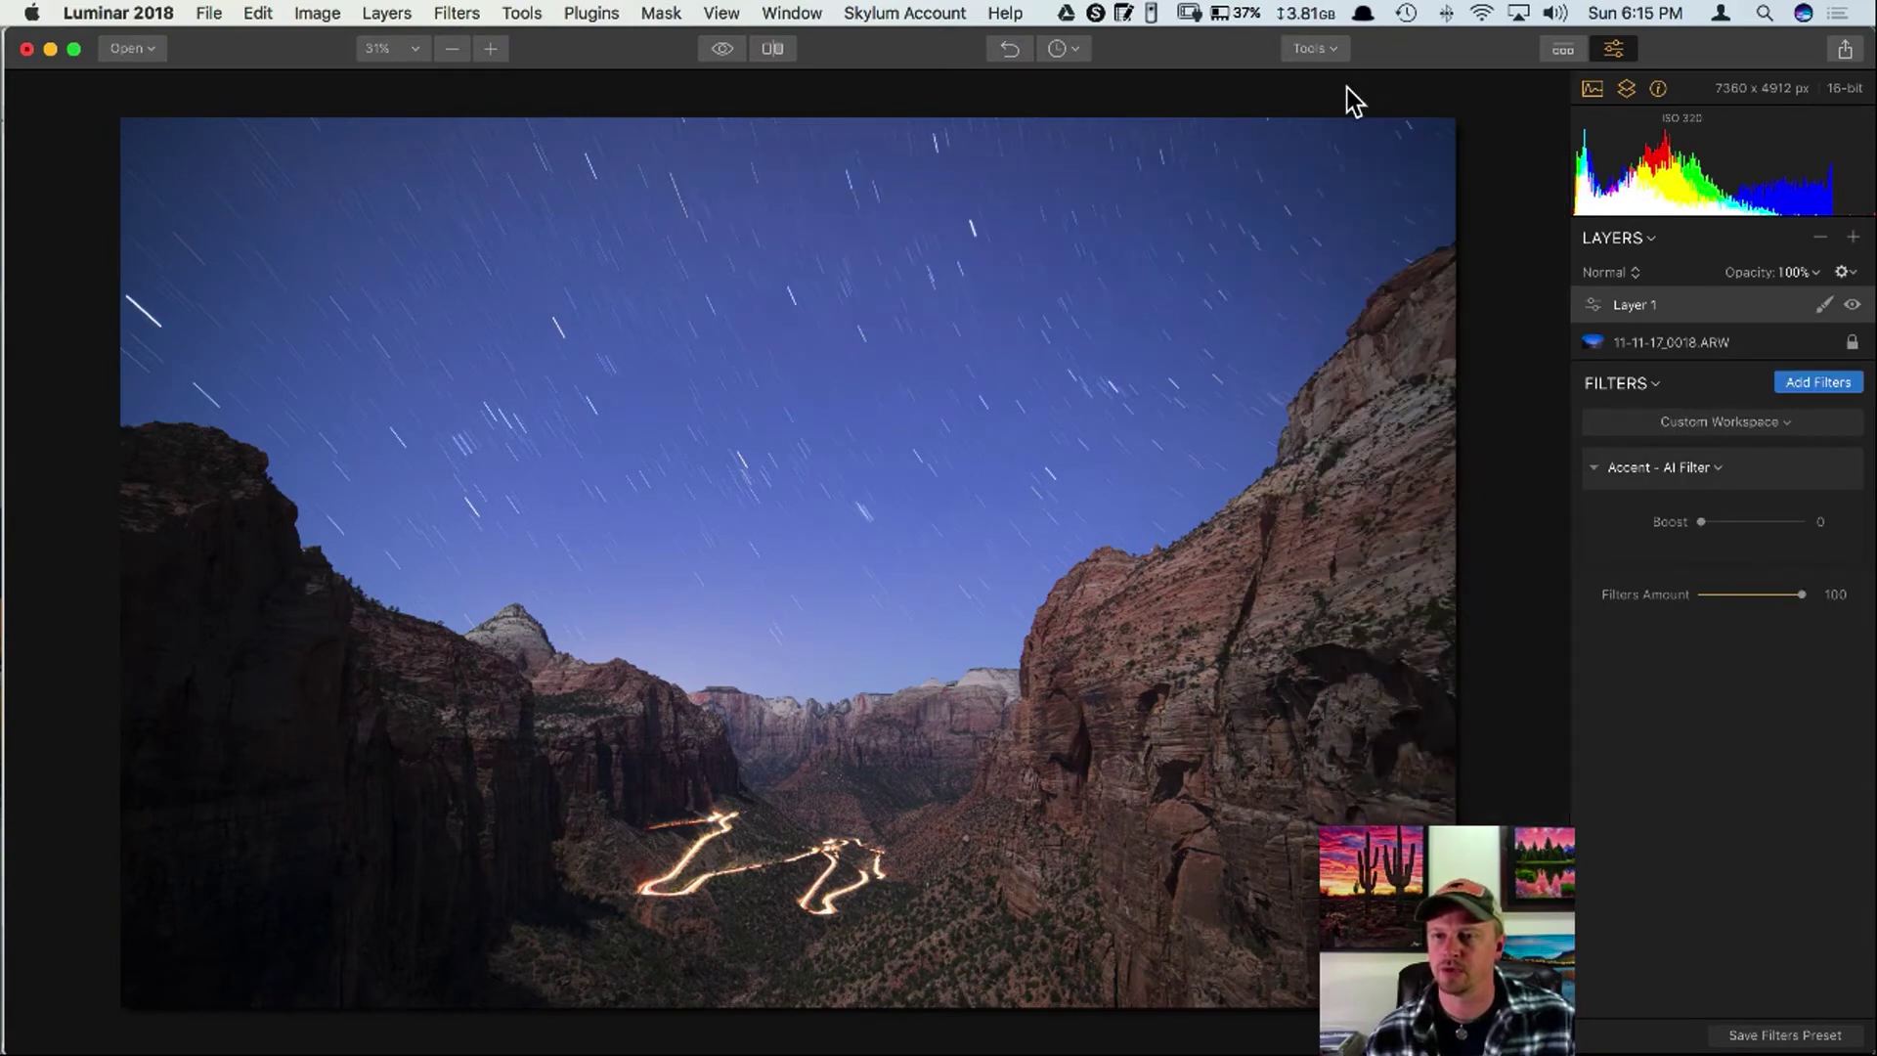
pyautogui.moveTo(1701, 521); pyautogui.dragTo(1762, 524)
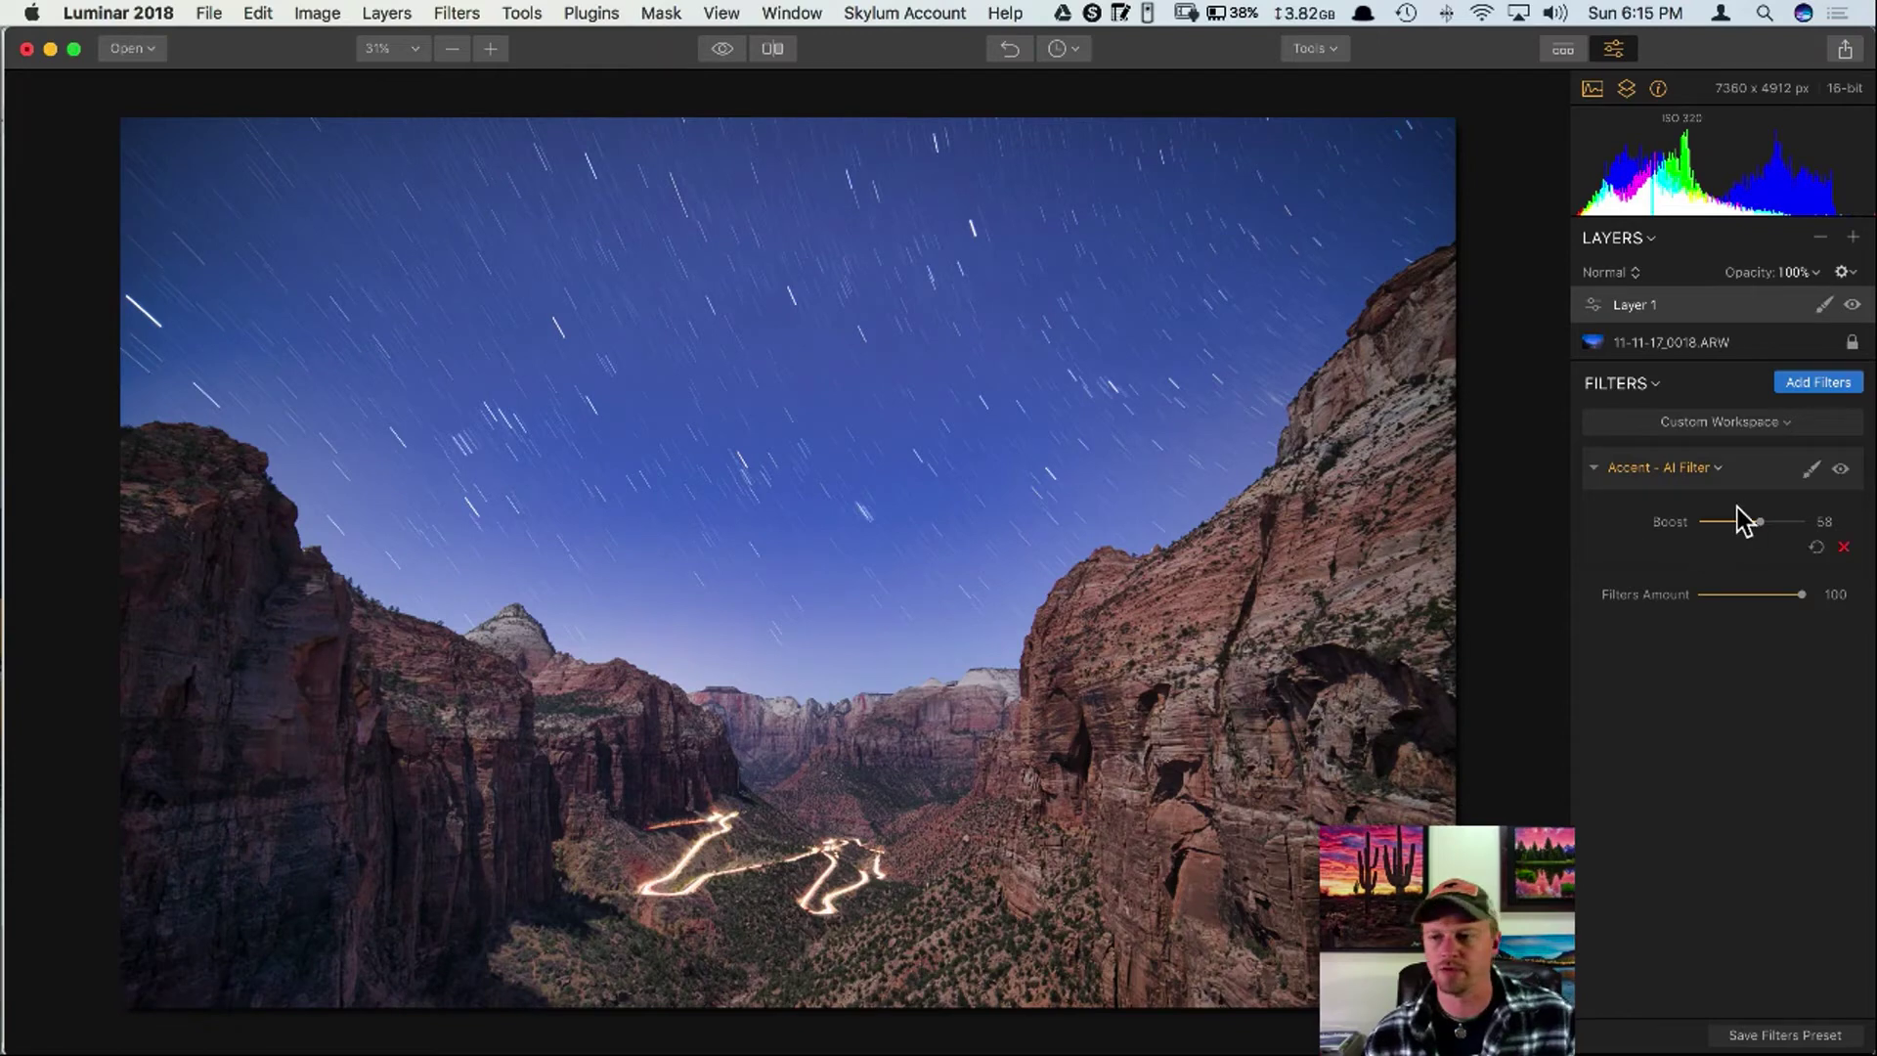
pyautogui.moveTo(1757, 526); pyautogui.dragTo(1685, 528)
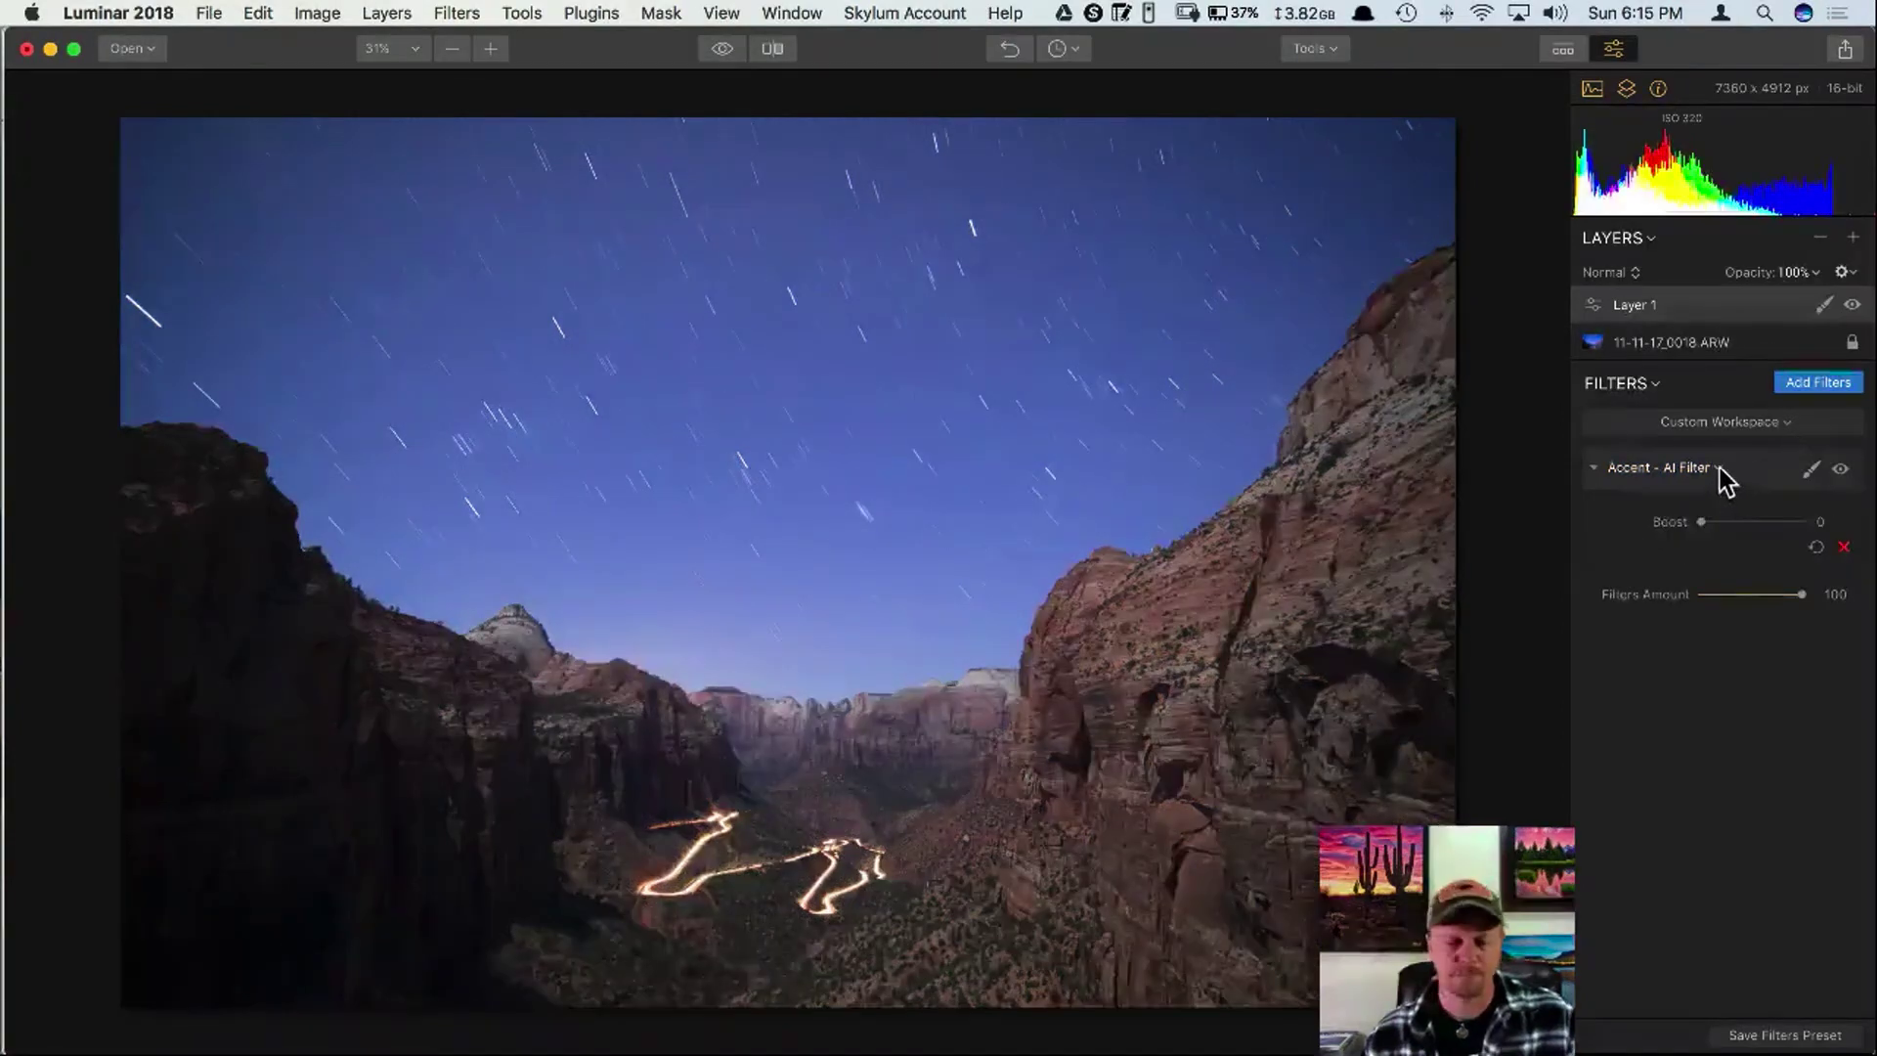
# Blend the Accent - AI Filter as Soft Light, with Boost at 30 and Filters Amount at 67.
pyautogui.click(1719, 468)
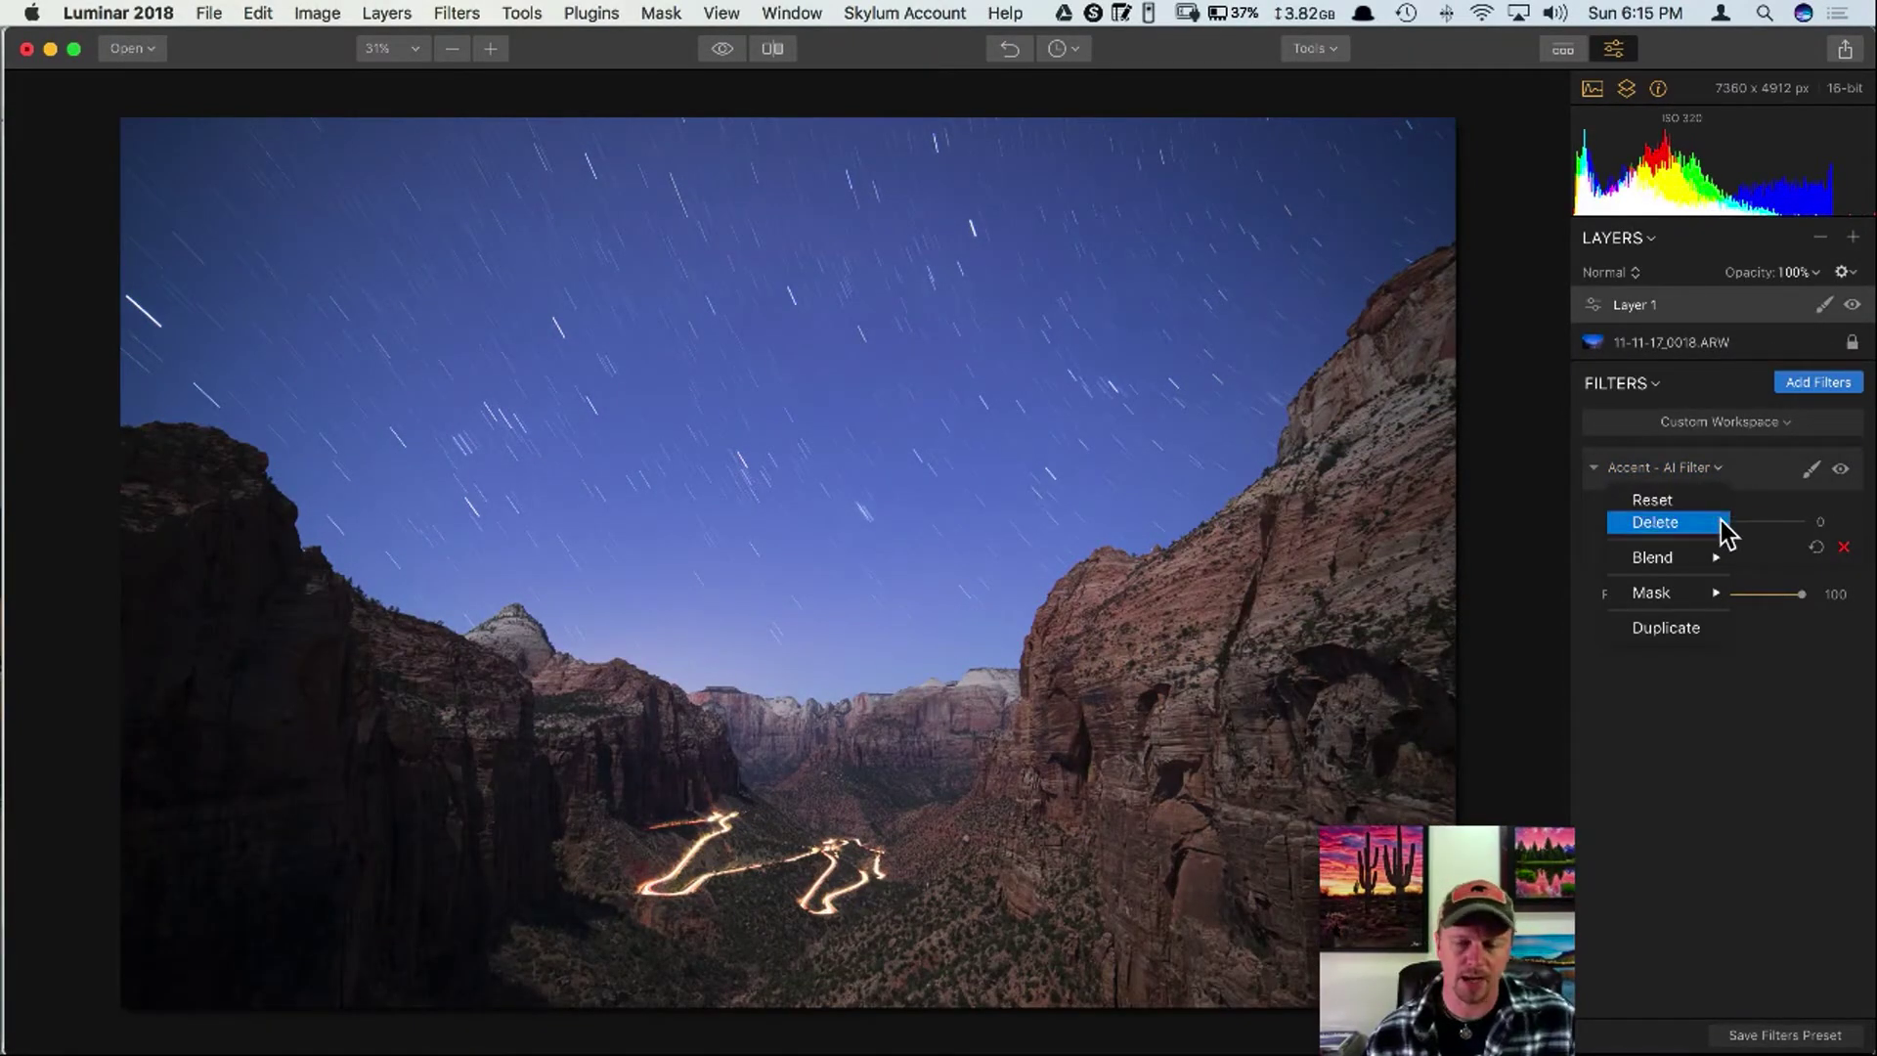
pyautogui.moveTo(1709, 563)
pyautogui.click(1767, 765)
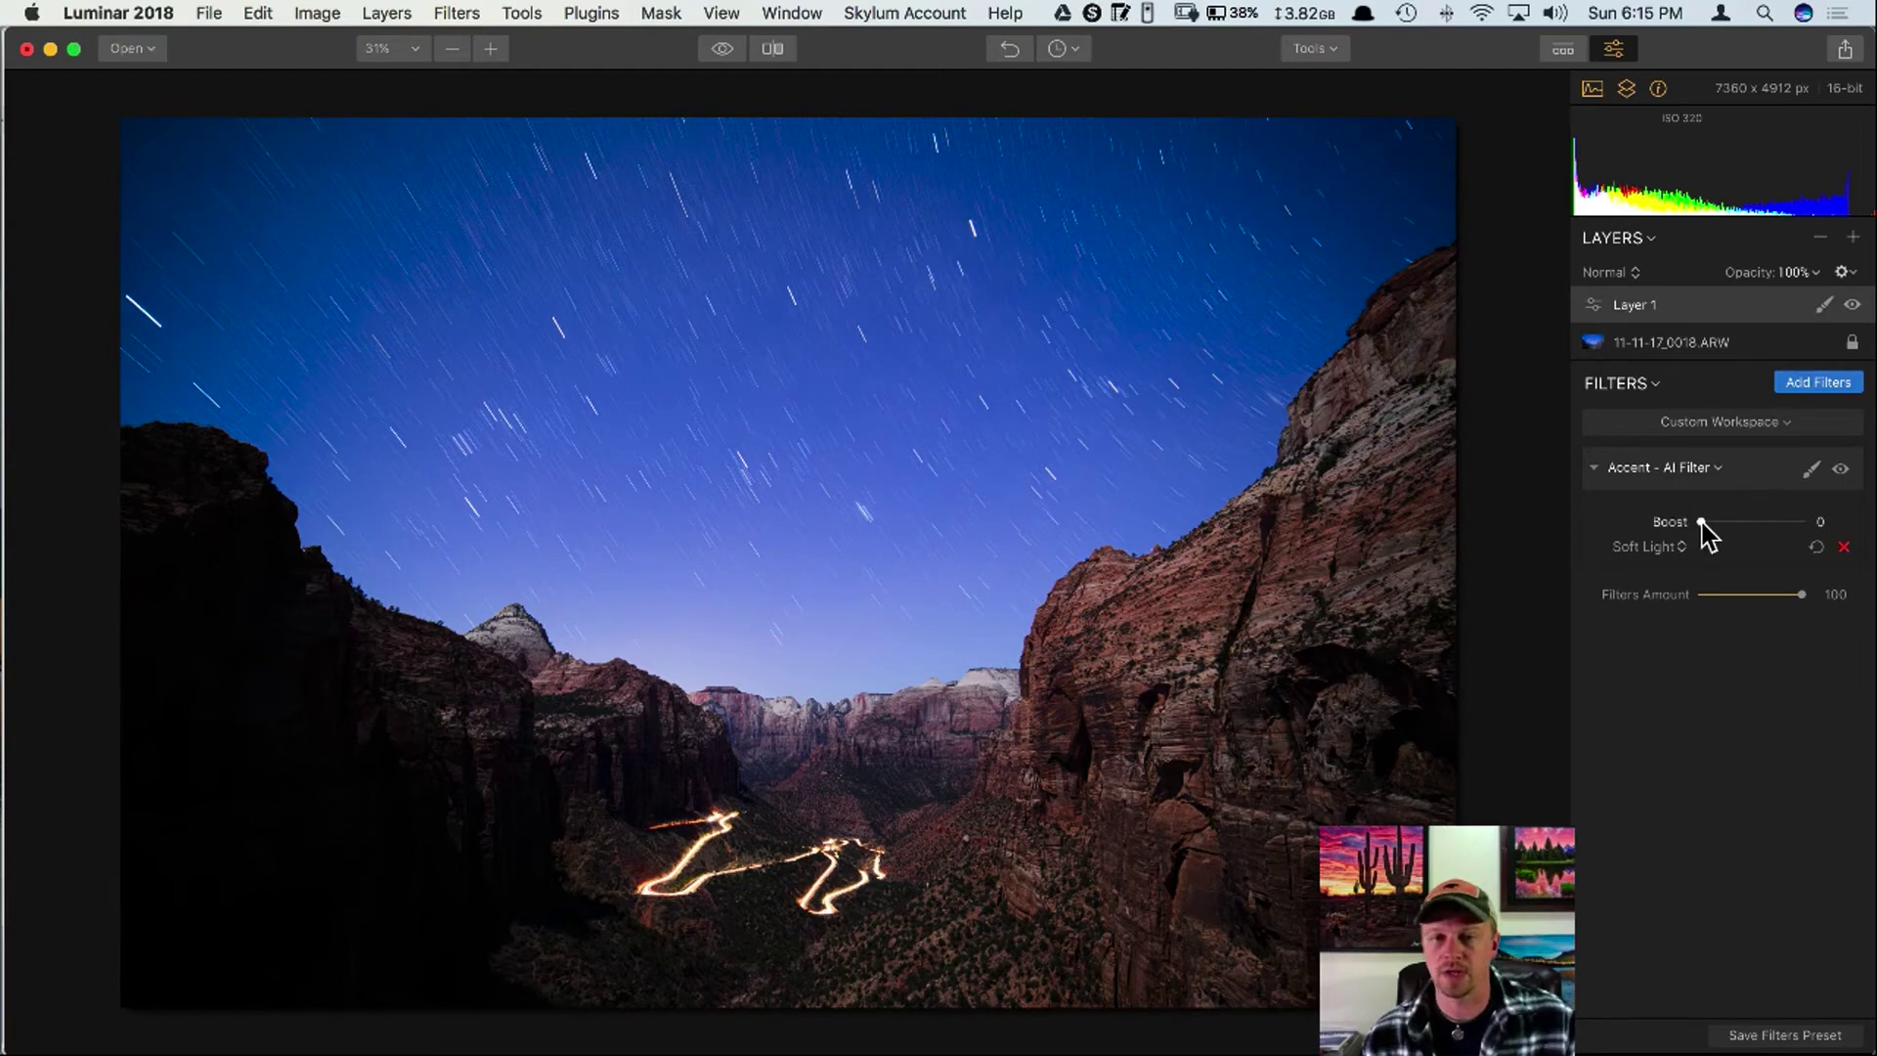
pyautogui.moveTo(1720, 524); pyautogui.dragTo(1731, 525)
pyautogui.moveTo(1802, 595)
pyautogui.mouseDown()
pyautogui.moveTo(1753, 594)
pyautogui.moveTo(1768, 594)
pyautogui.mouseUp()
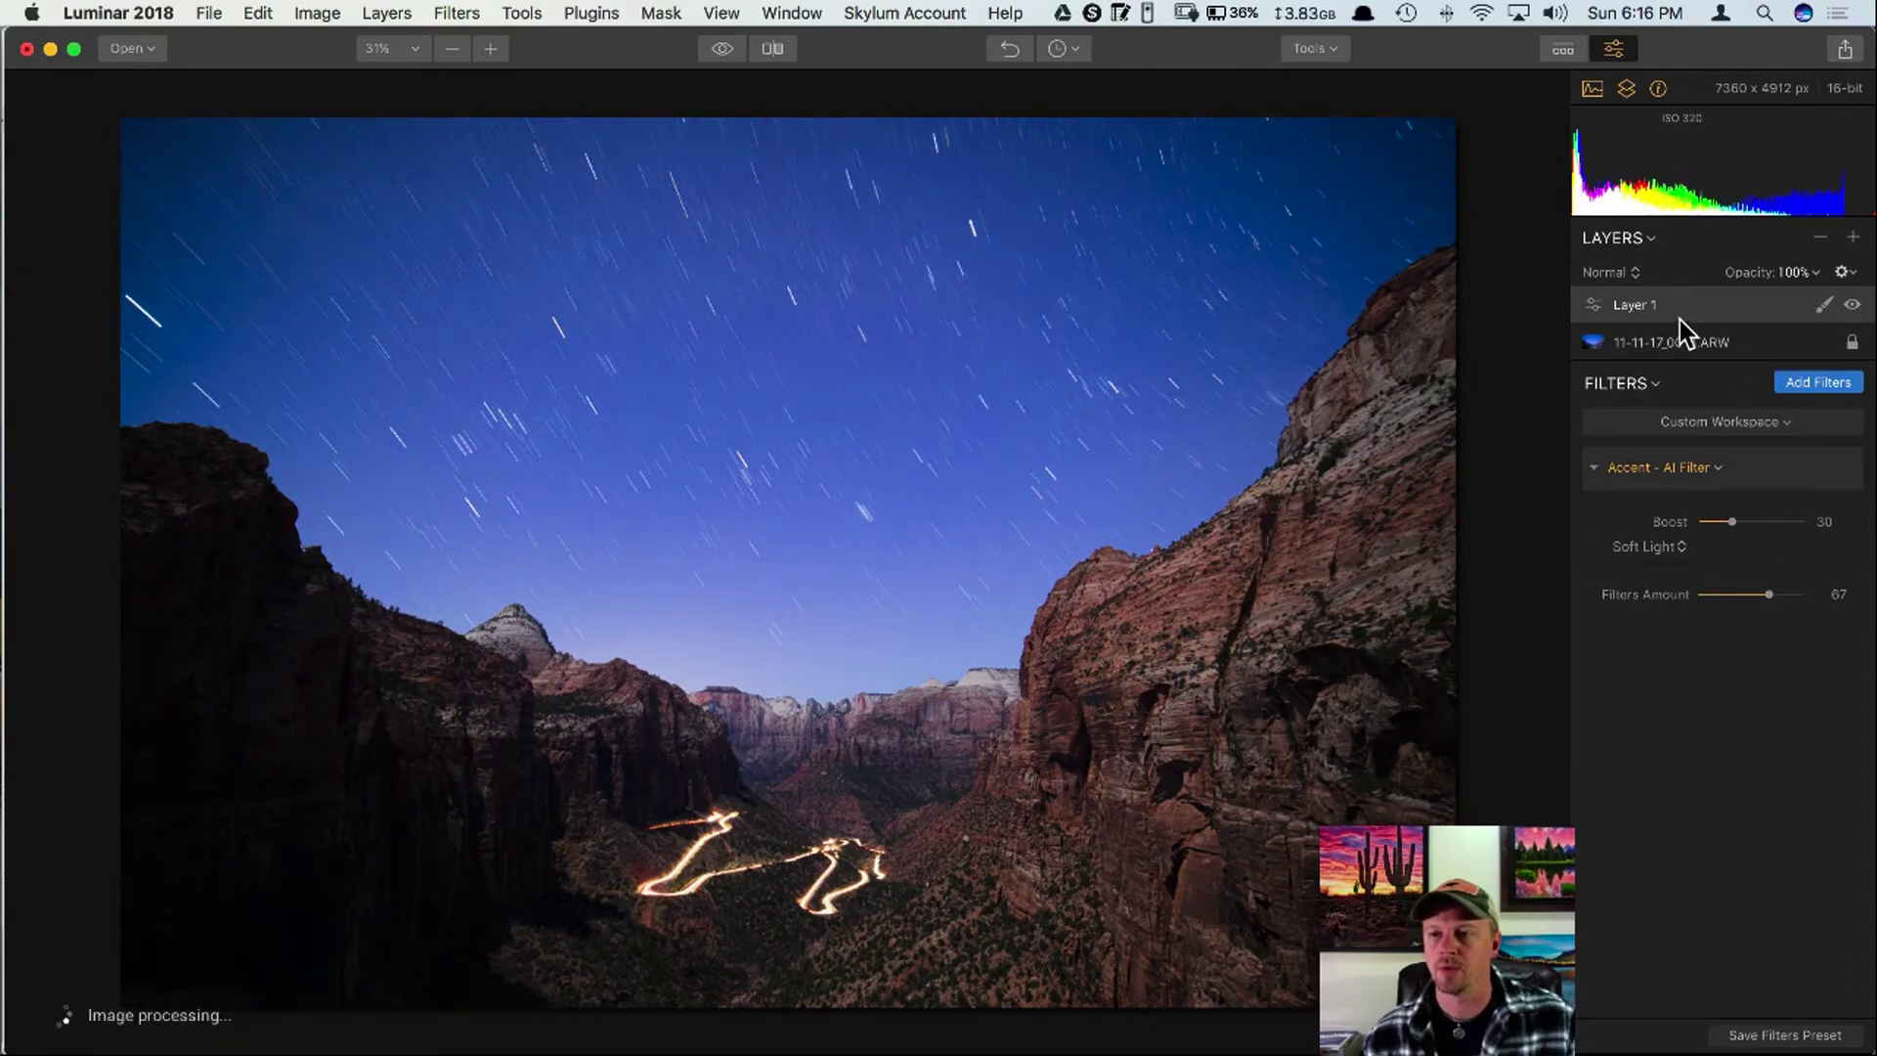
# Set the Devignette Amount to 19 in the base photo's RAW Develop lens corrections.
pyautogui.click(1744, 350)
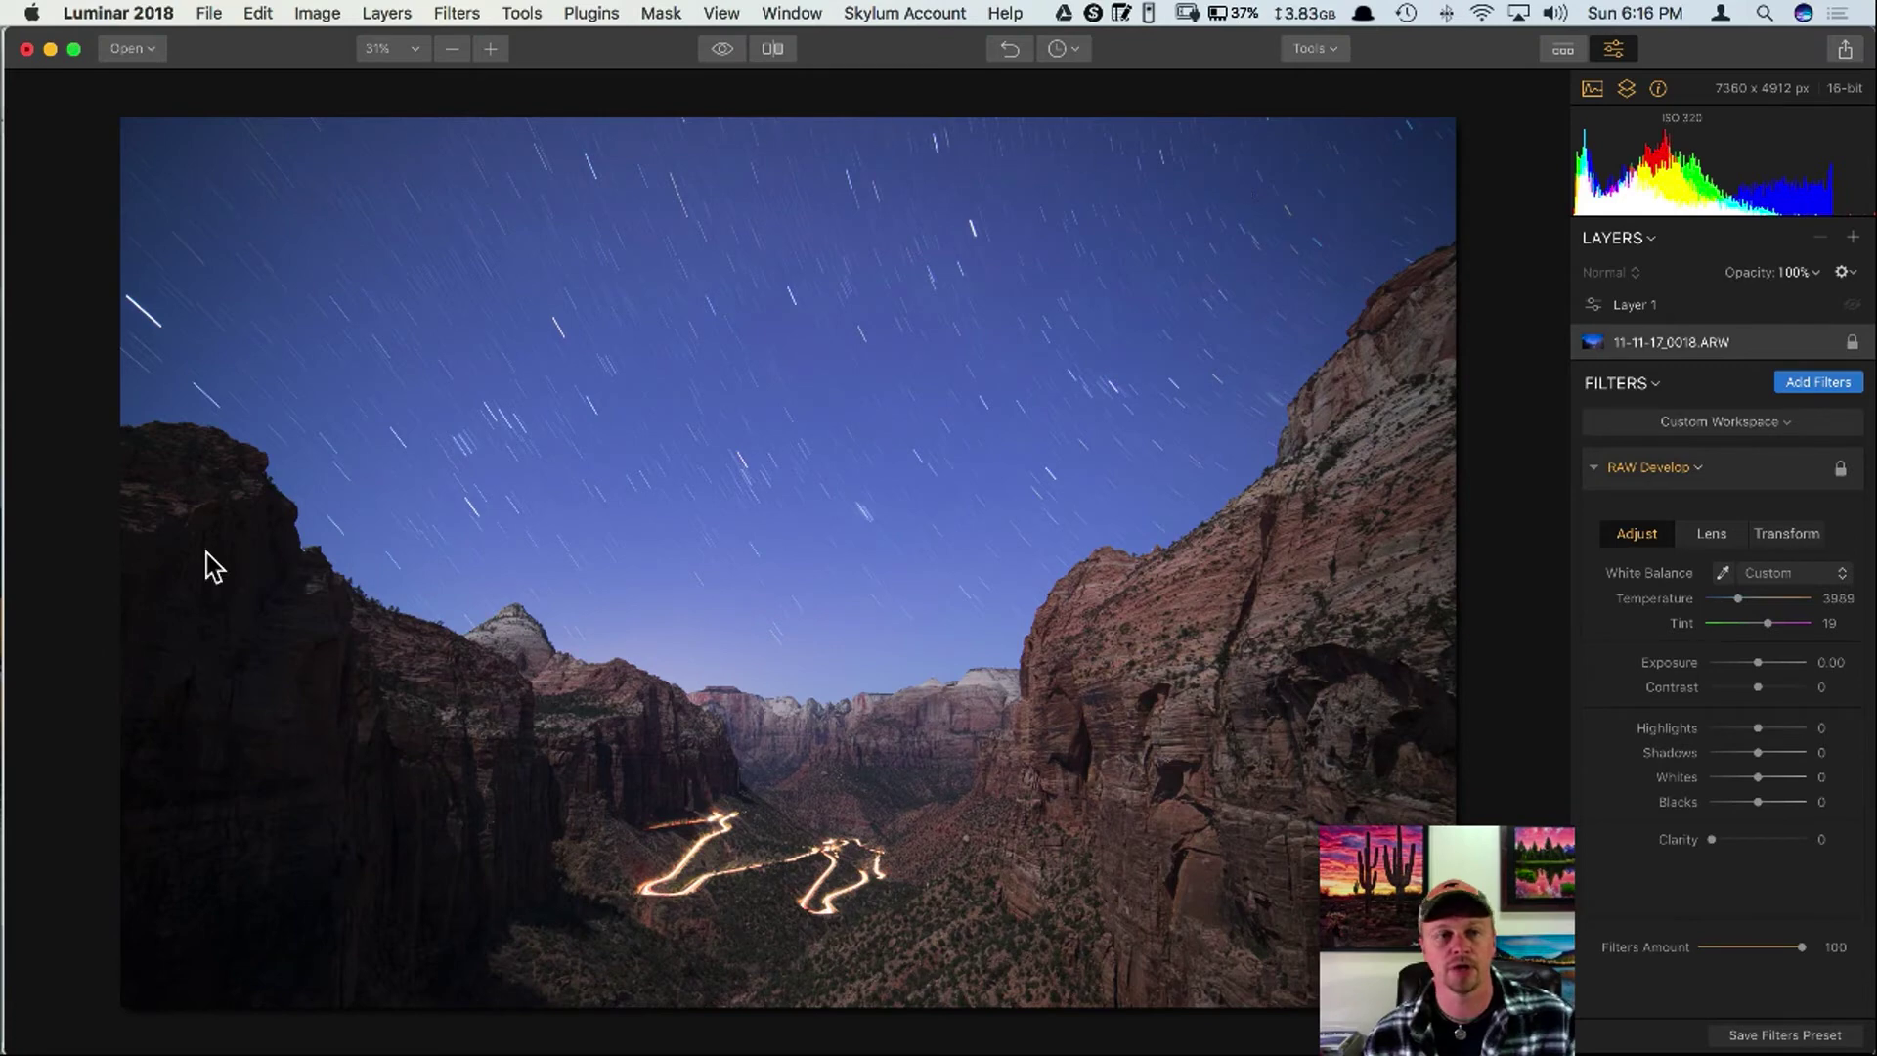
pyautogui.click(1718, 534)
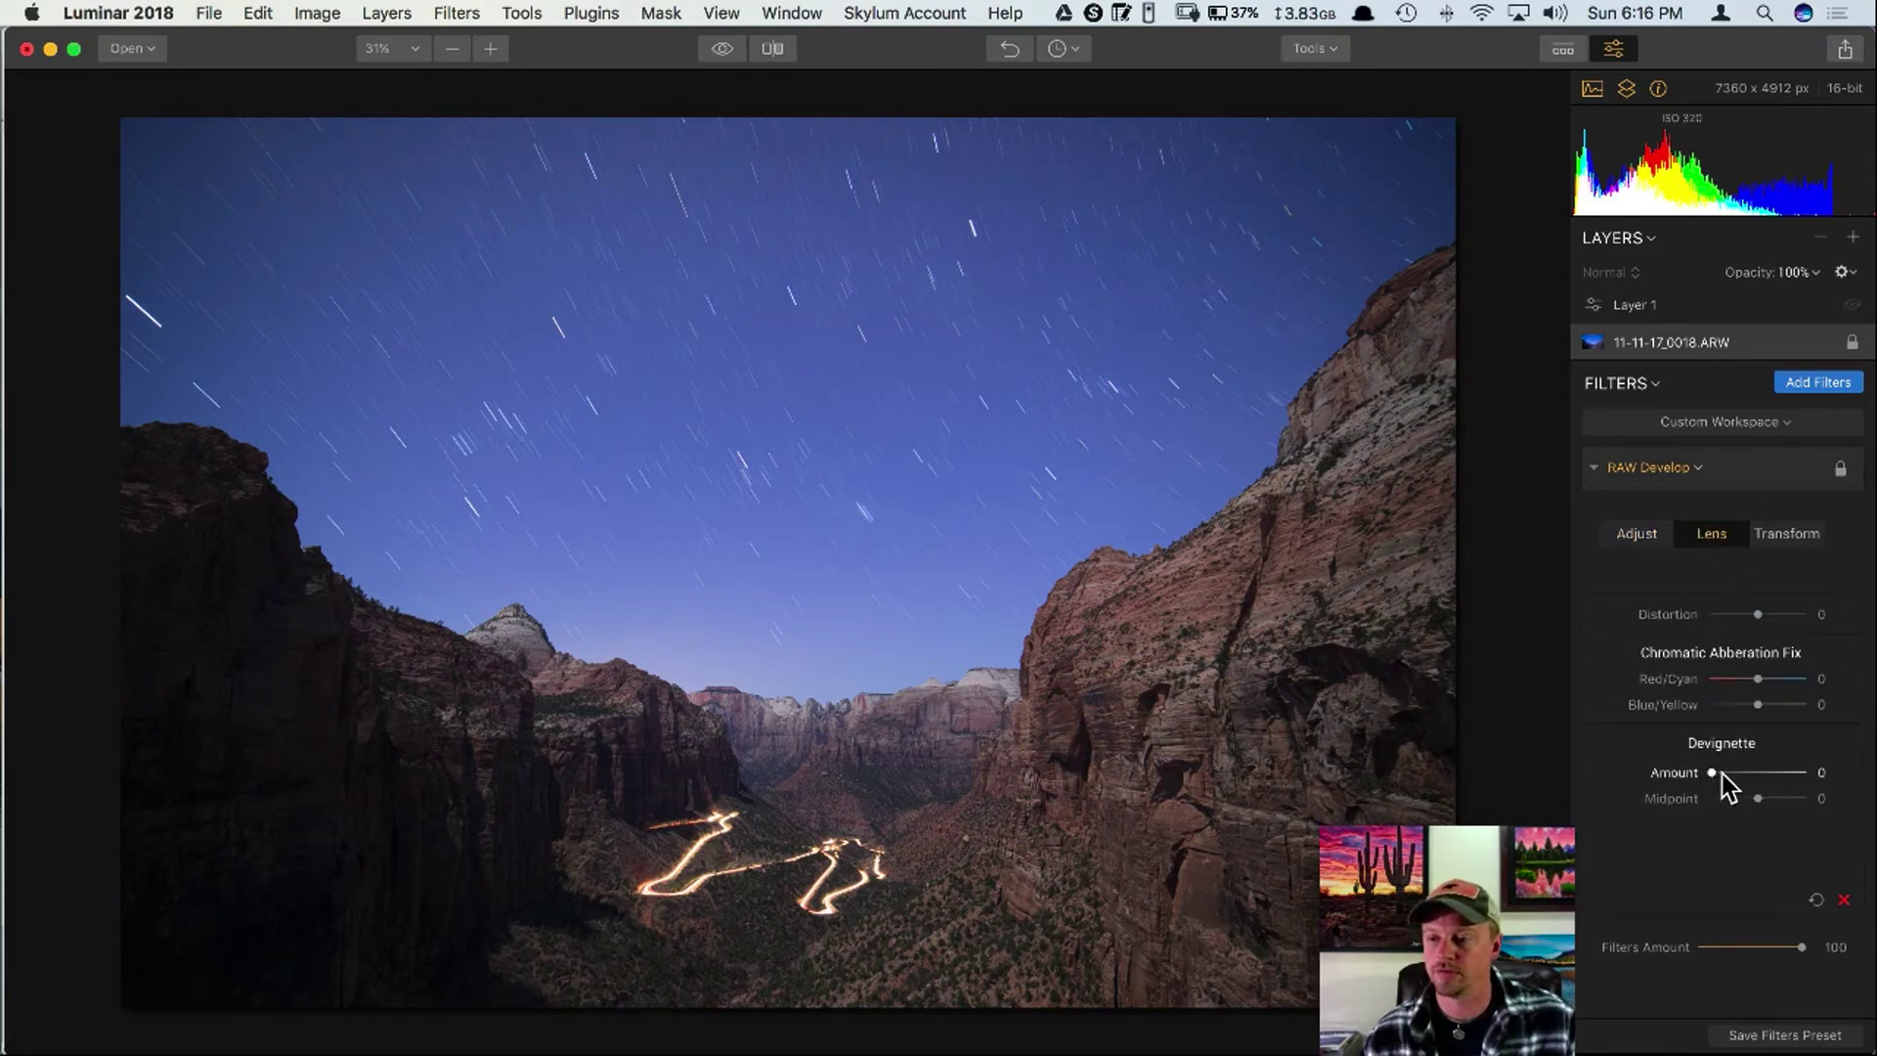
pyautogui.moveTo(1711, 771); pyautogui.dragTo(1723, 776)
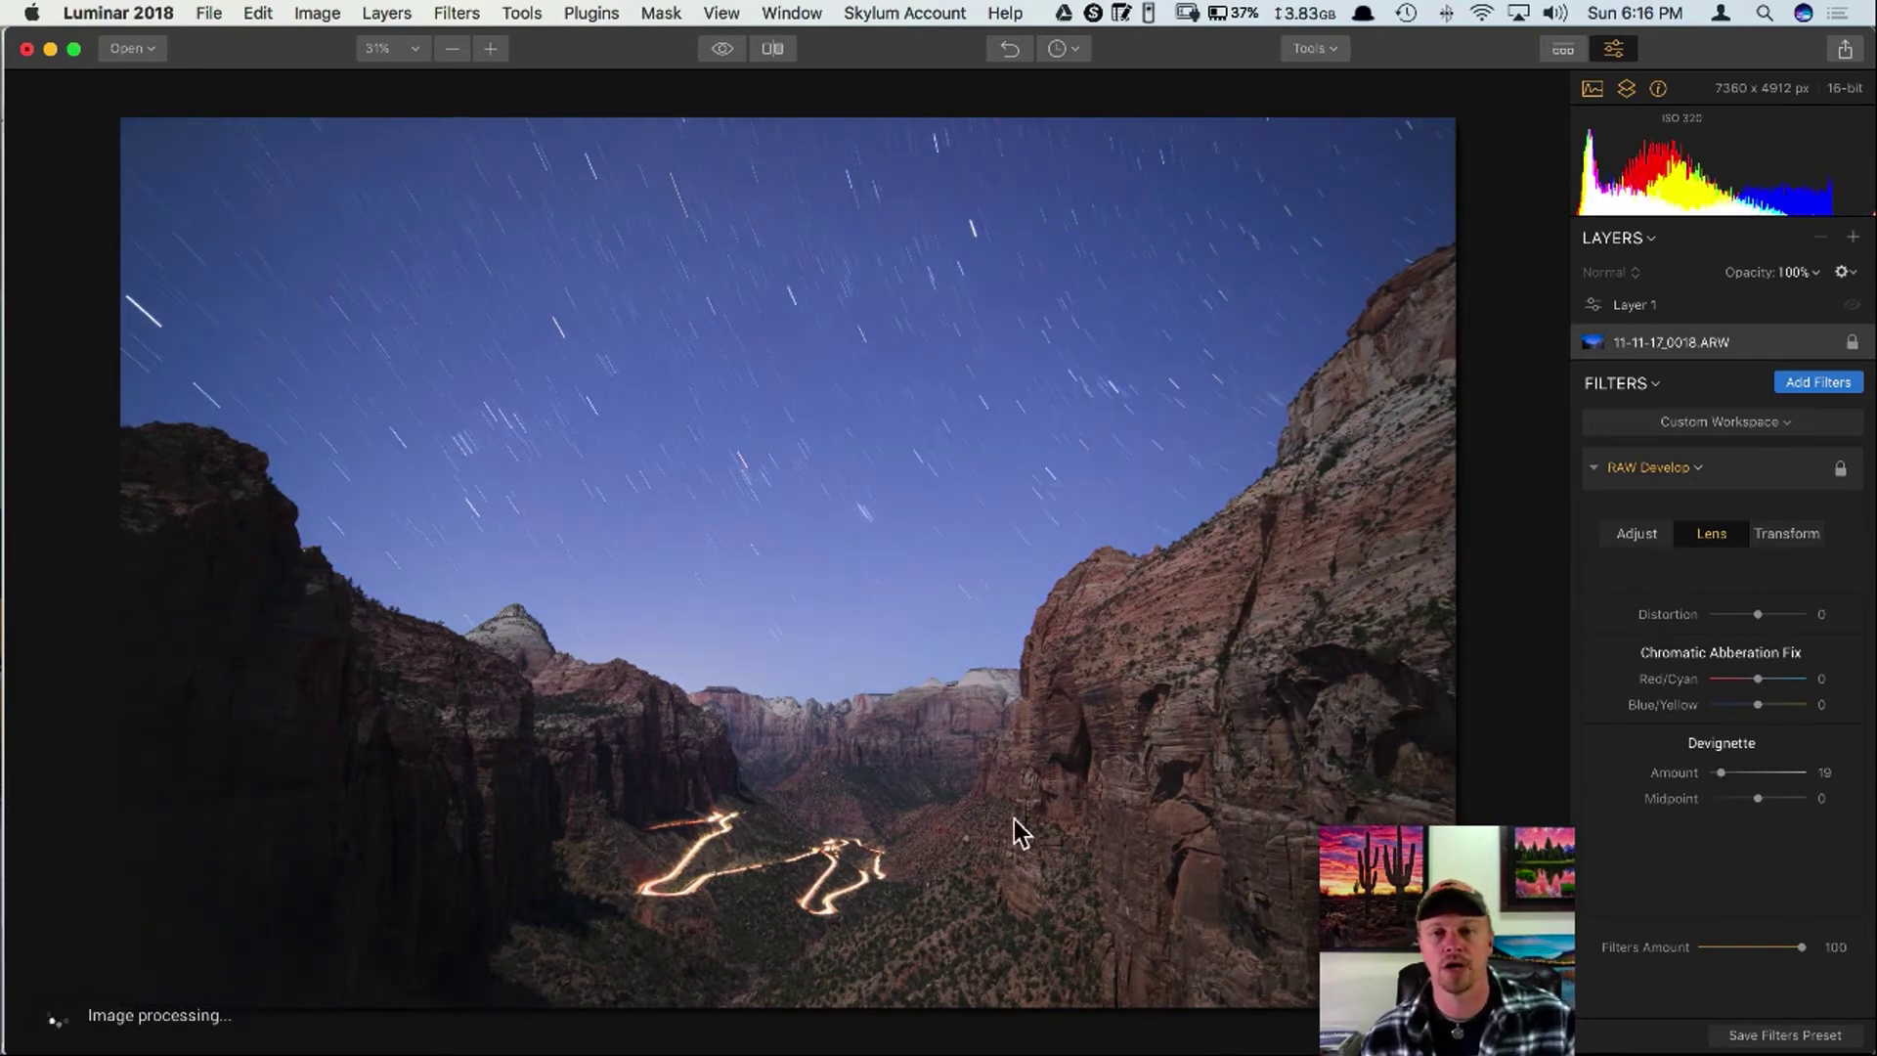
# Add a new adjustment layer above Layer 1 and apply the Denoise filter to it.
pyautogui.click(1693, 308)
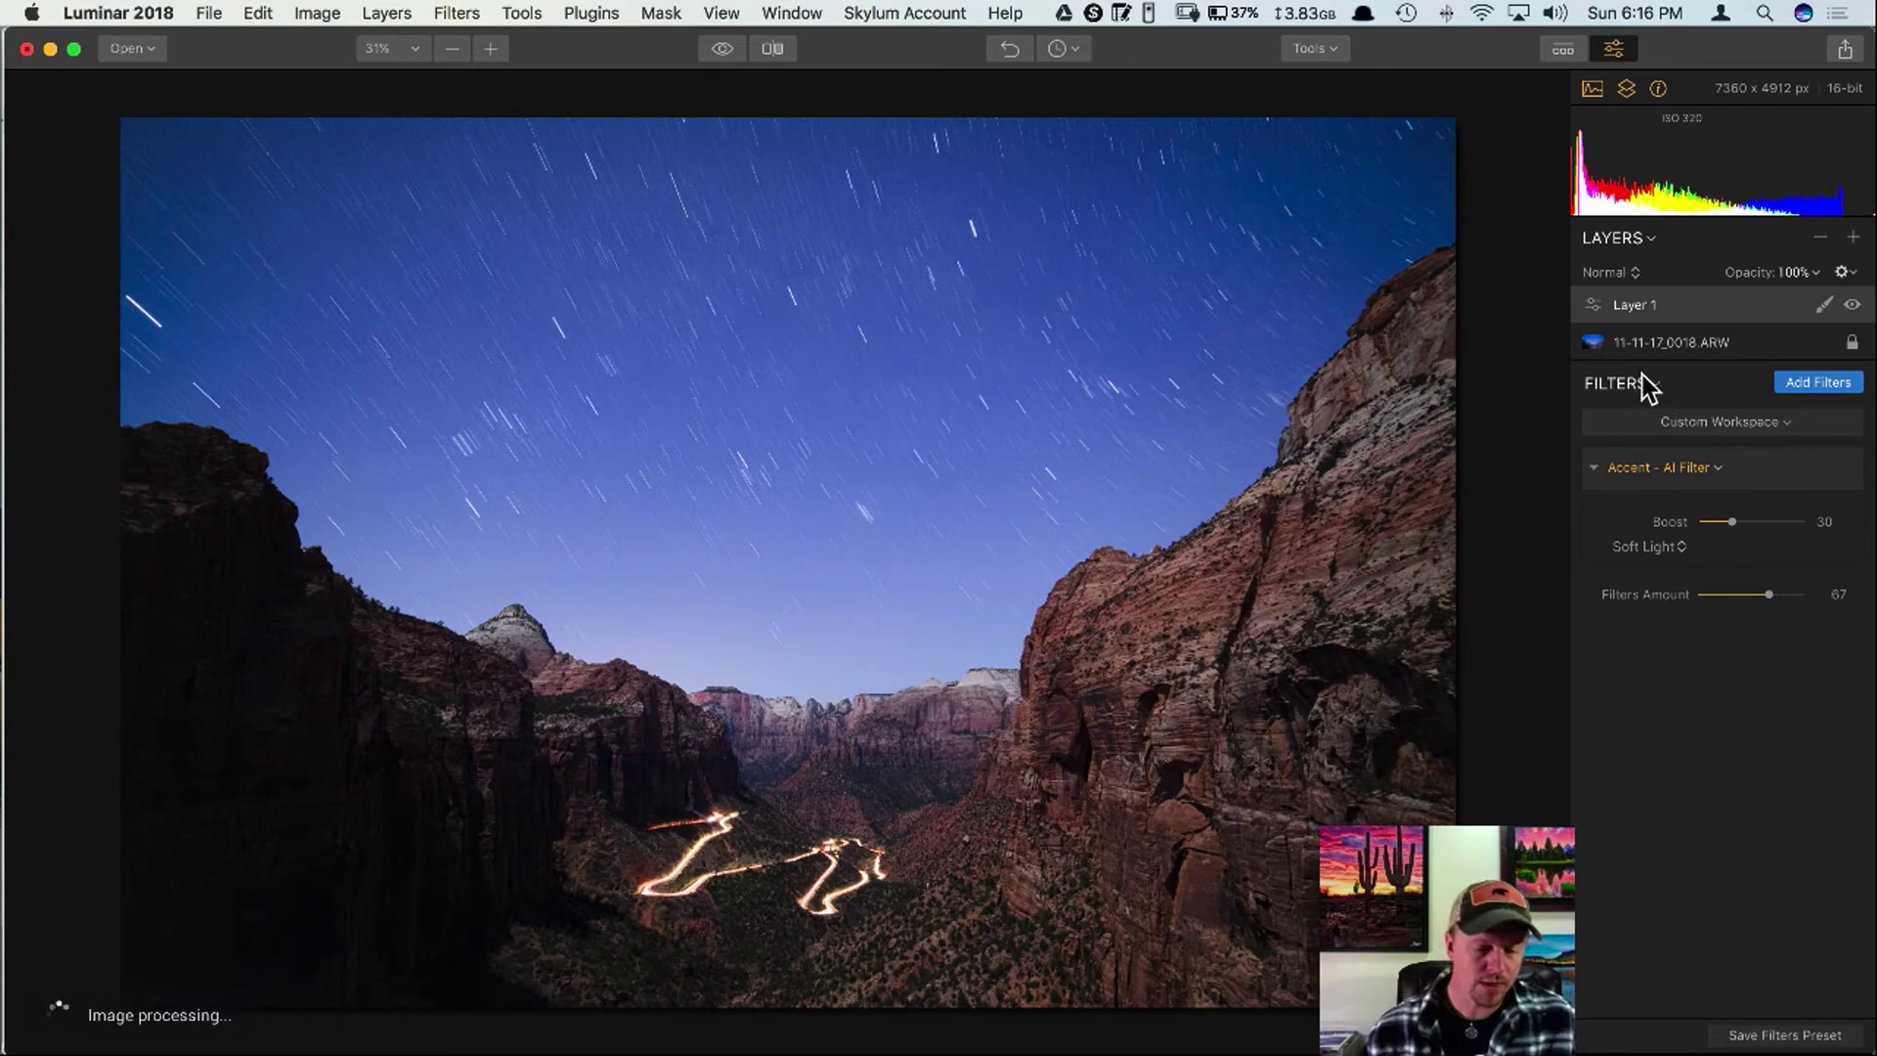
pyautogui.click(1851, 237)
pyautogui.click(1810, 262)
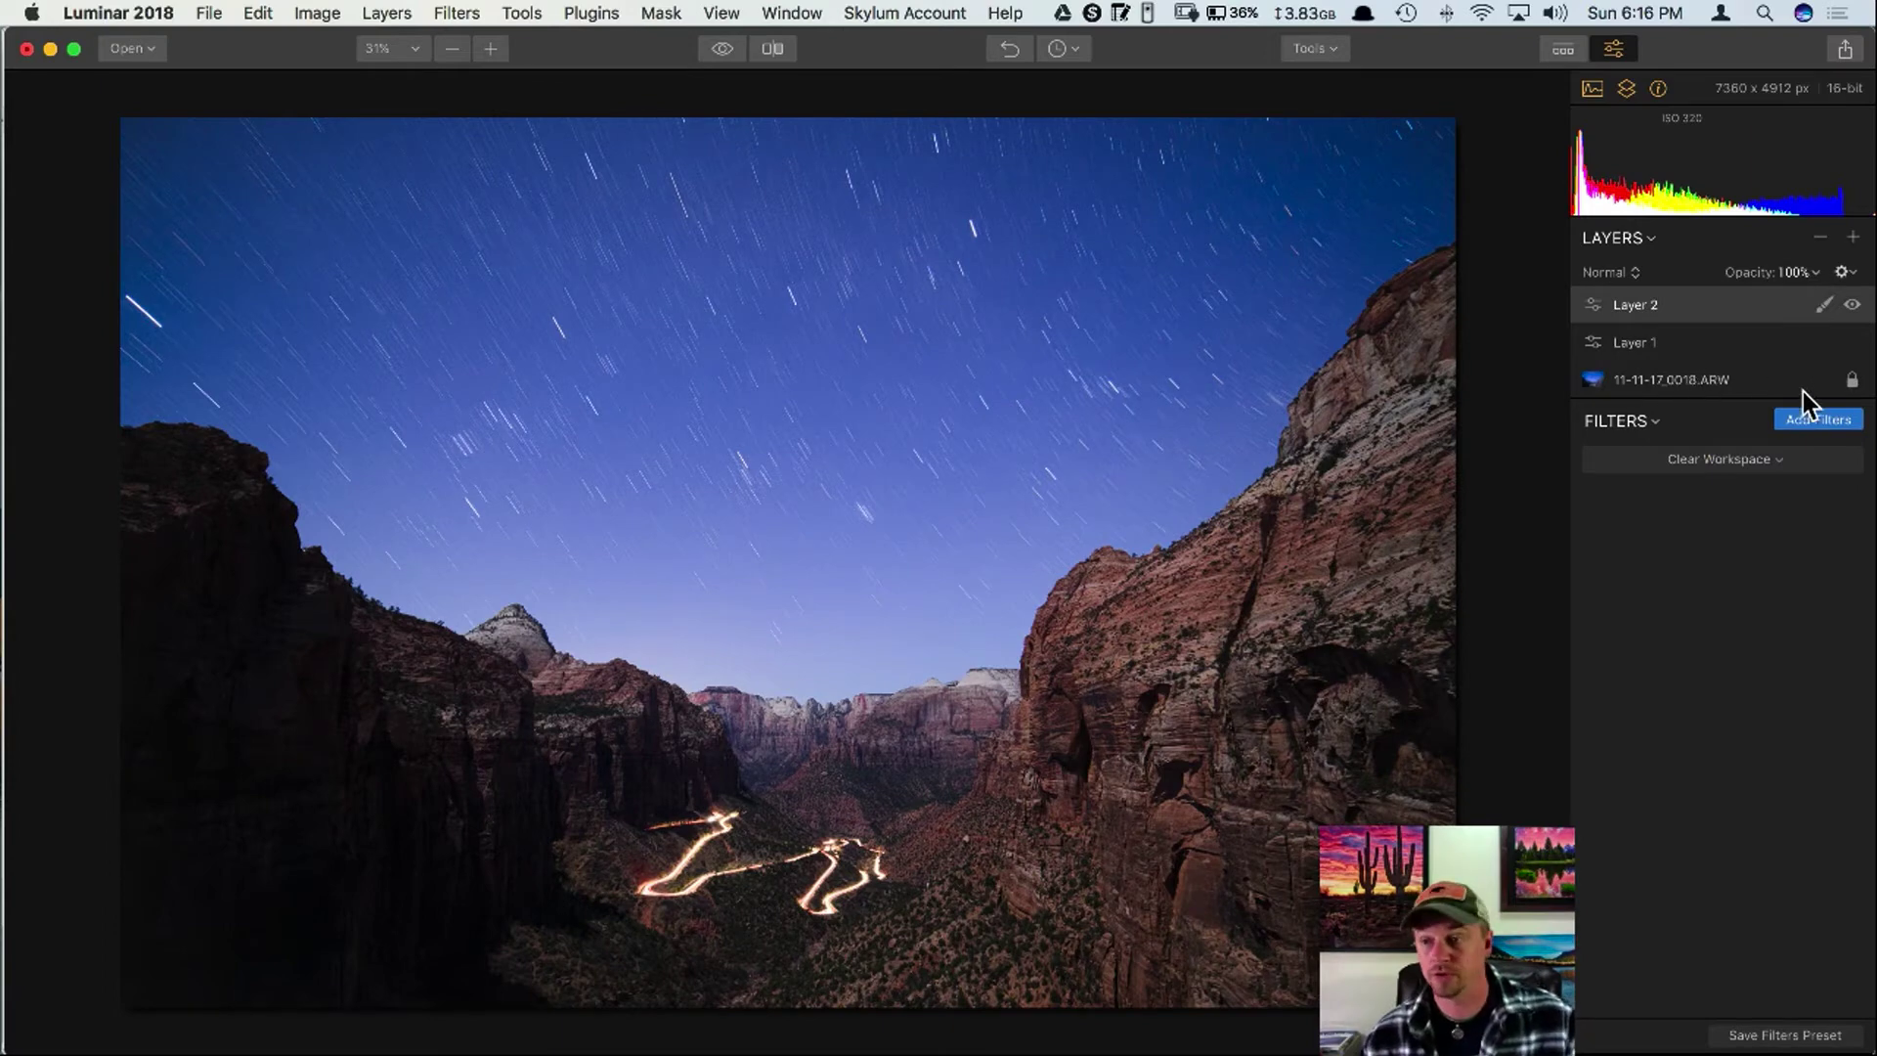
pyautogui.click(1816, 422)
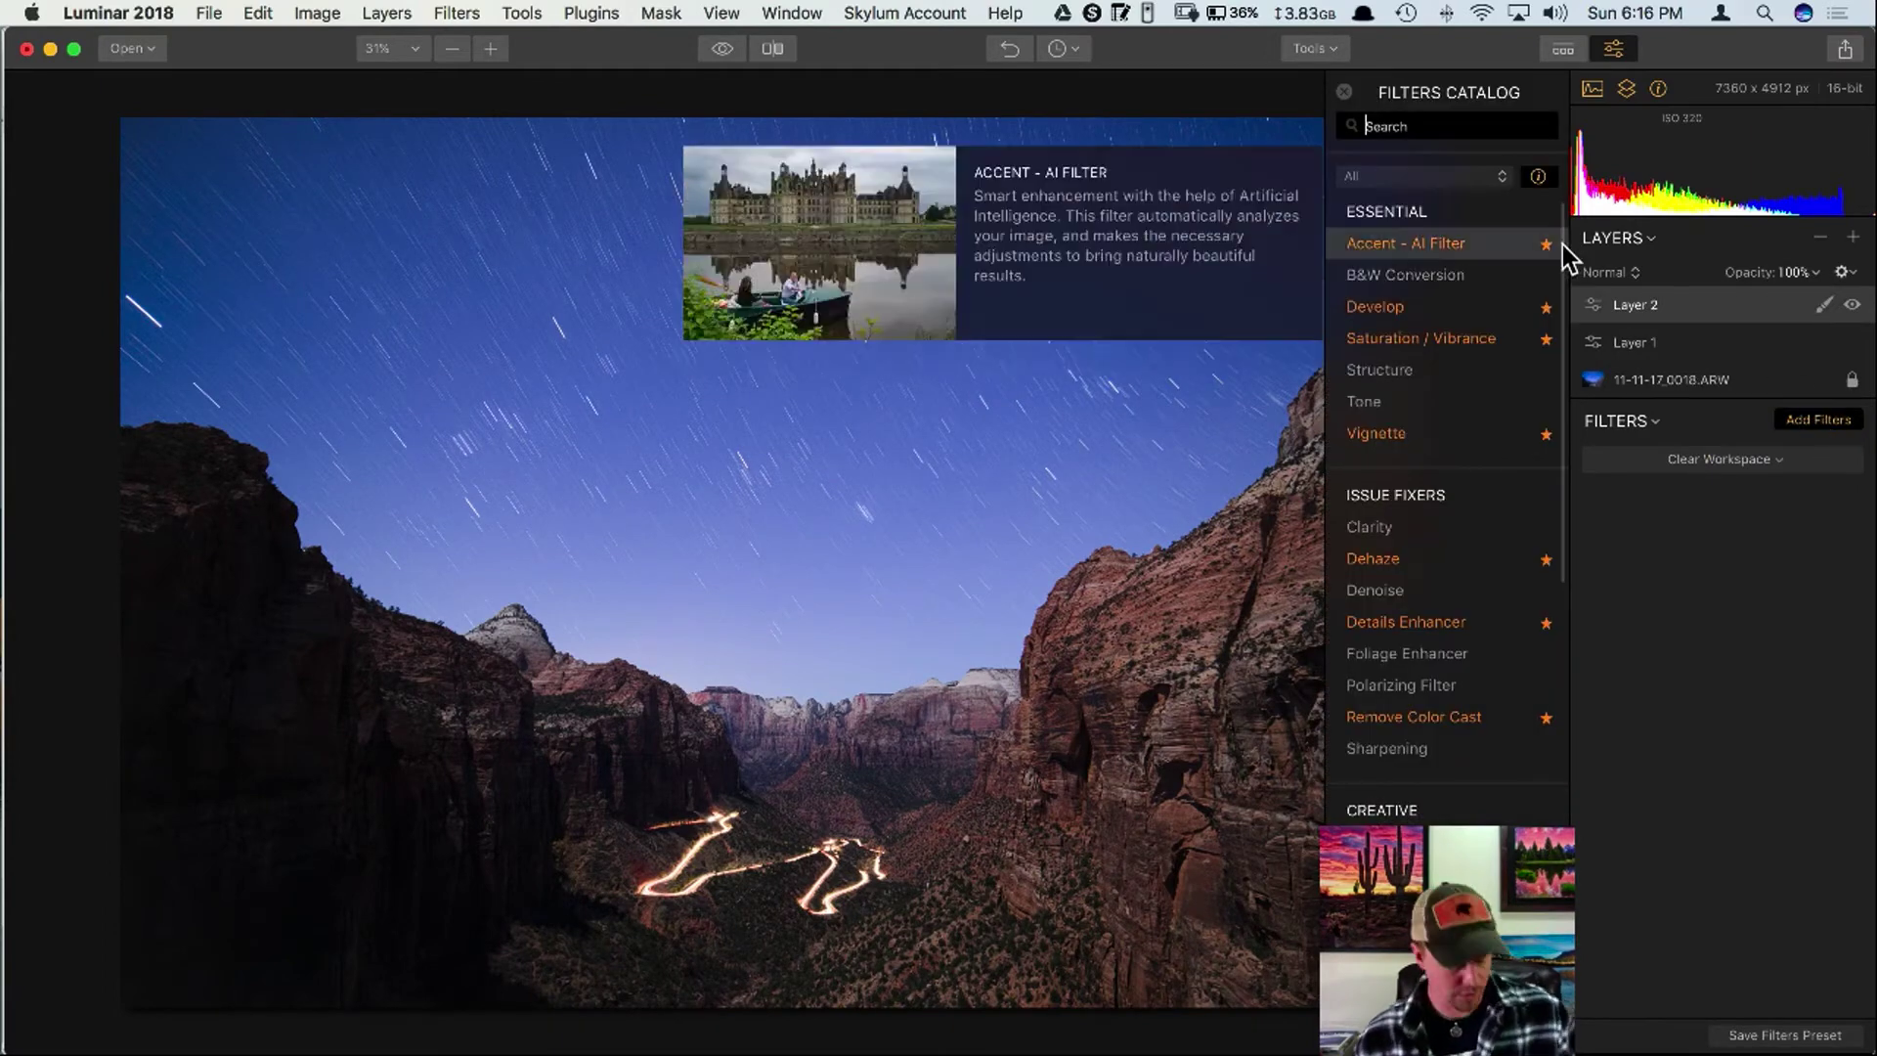
pyautogui.write('den')
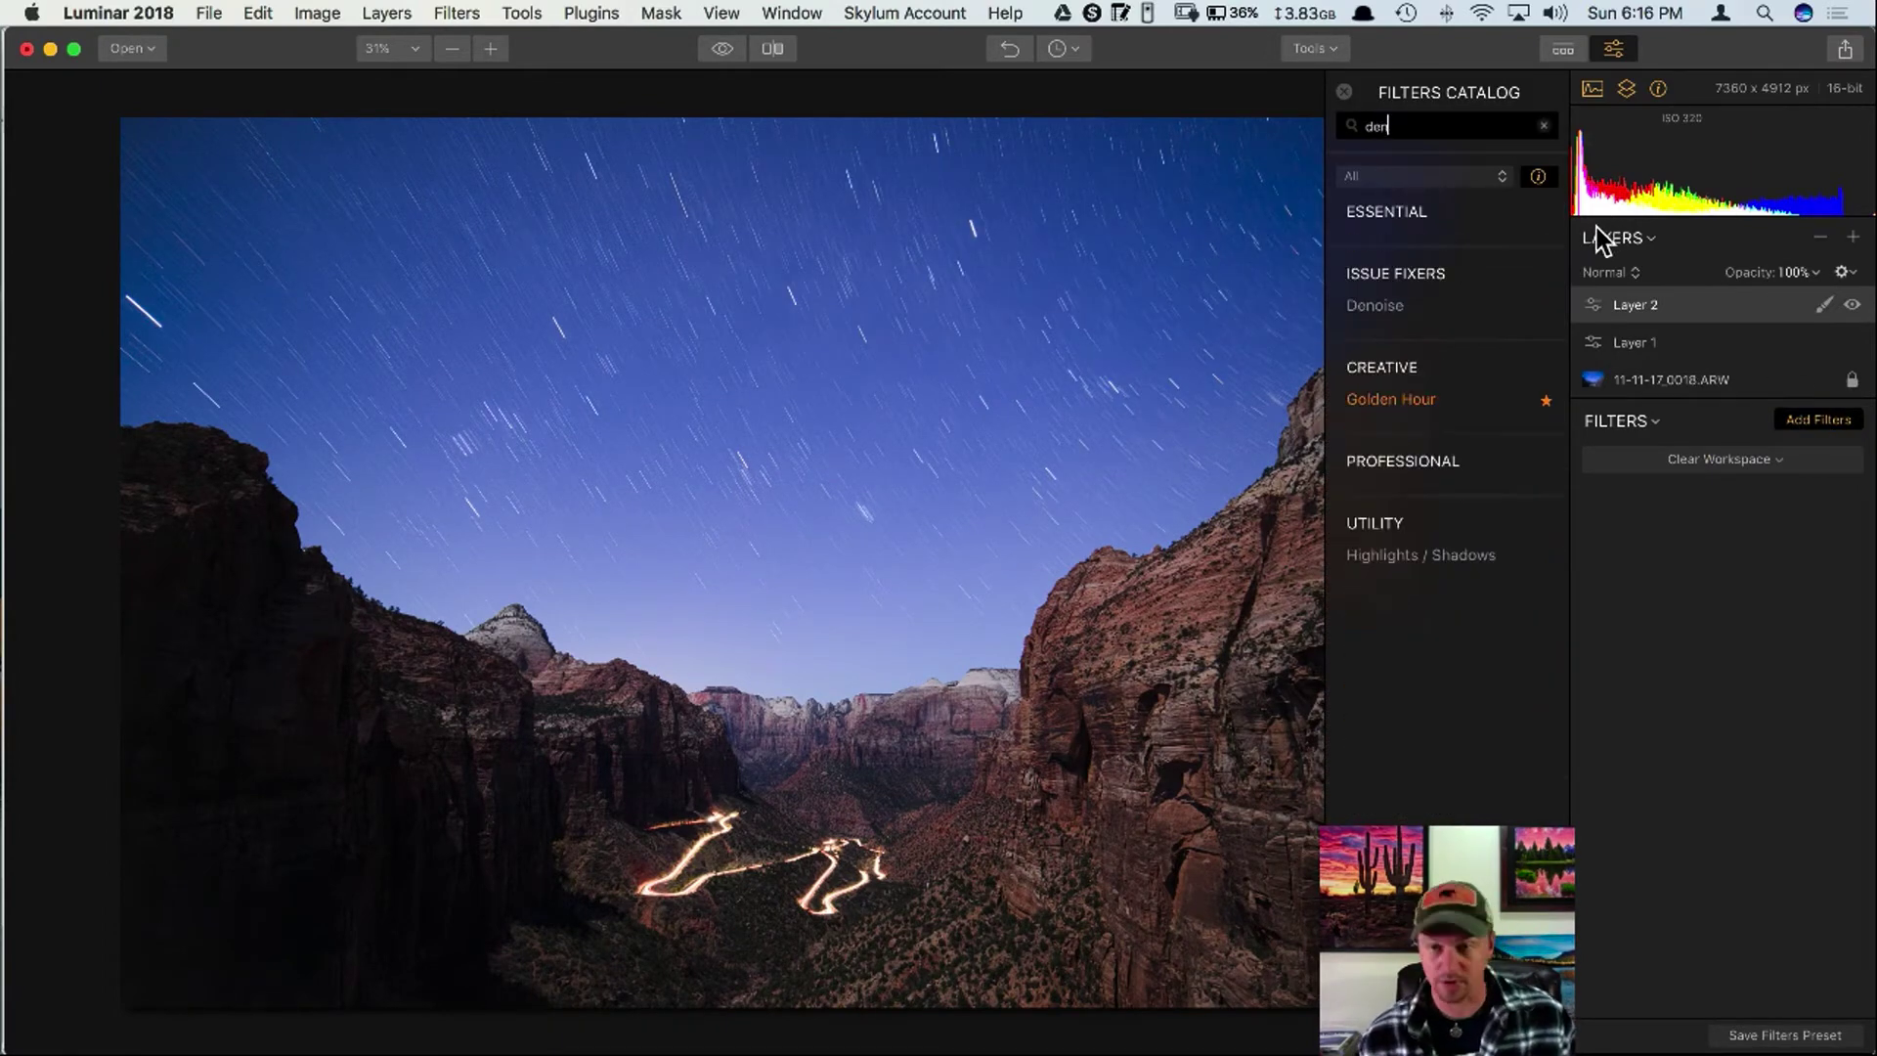
pyautogui.click(1423, 305)
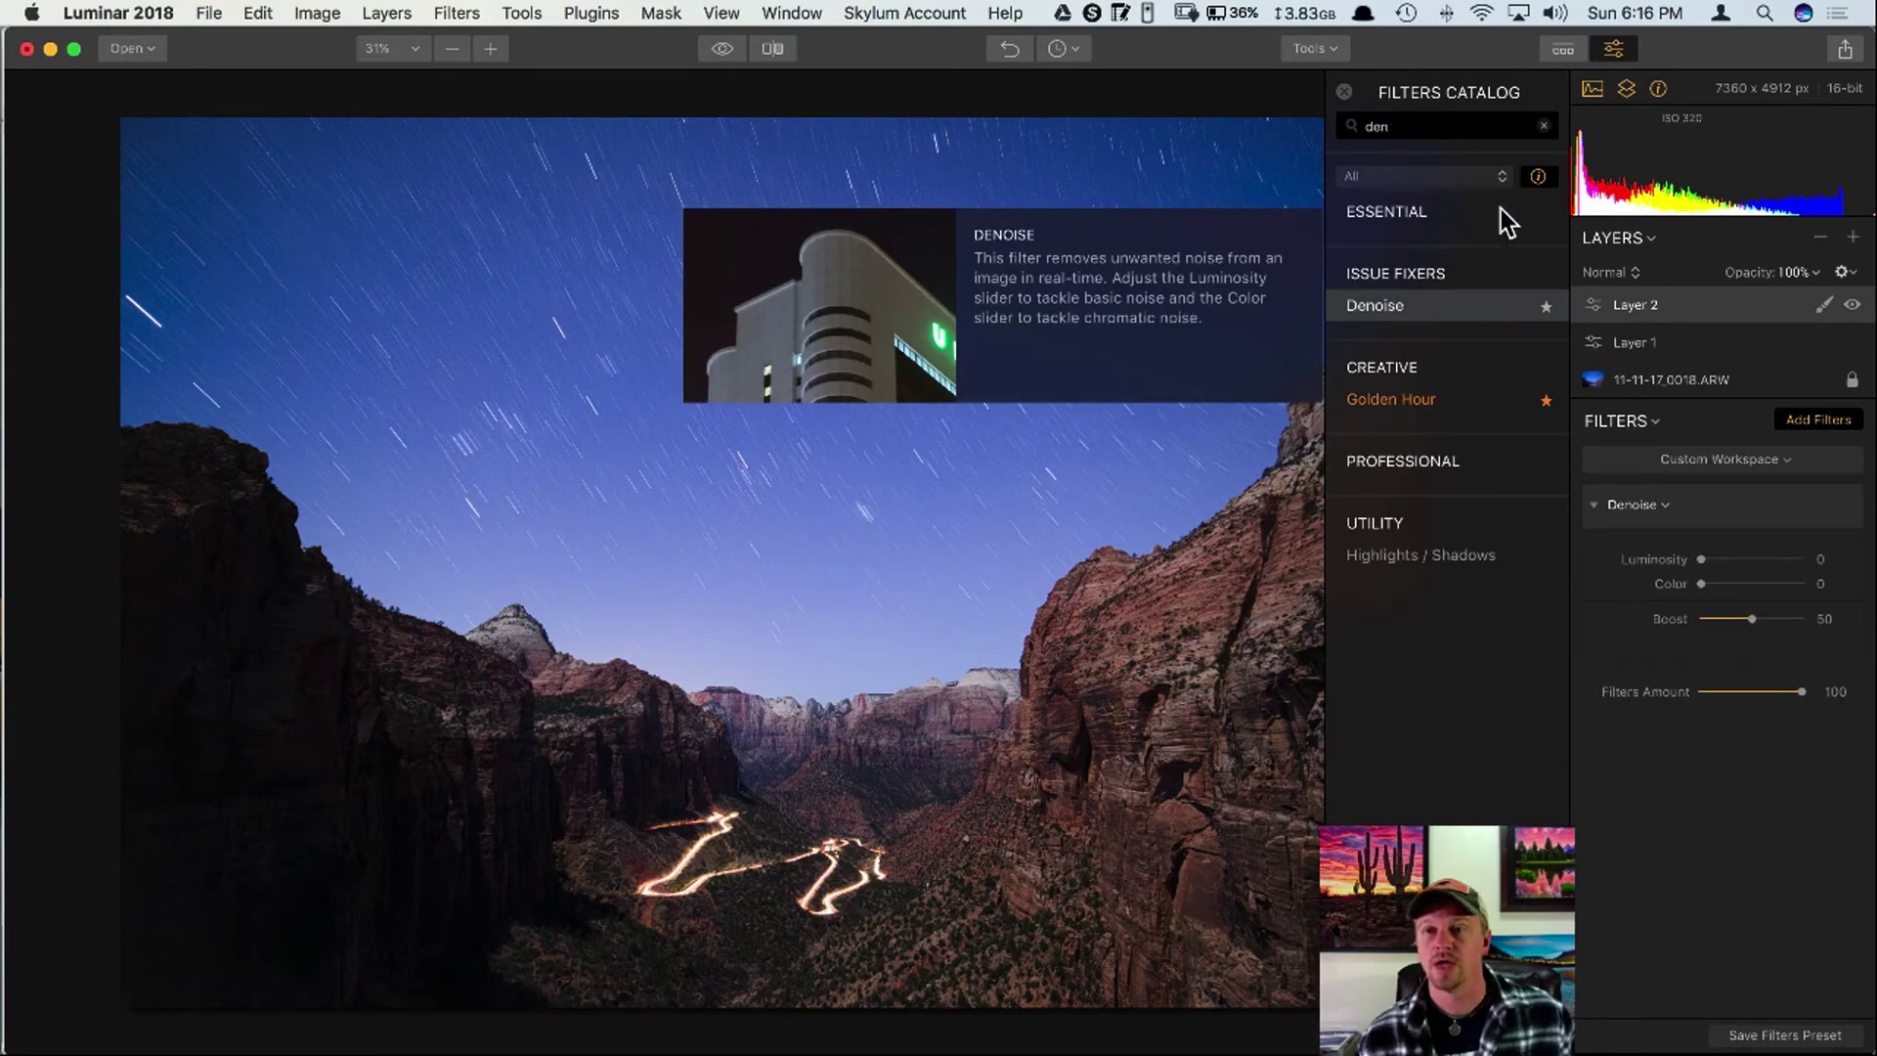
pyautogui.click(1345, 93)
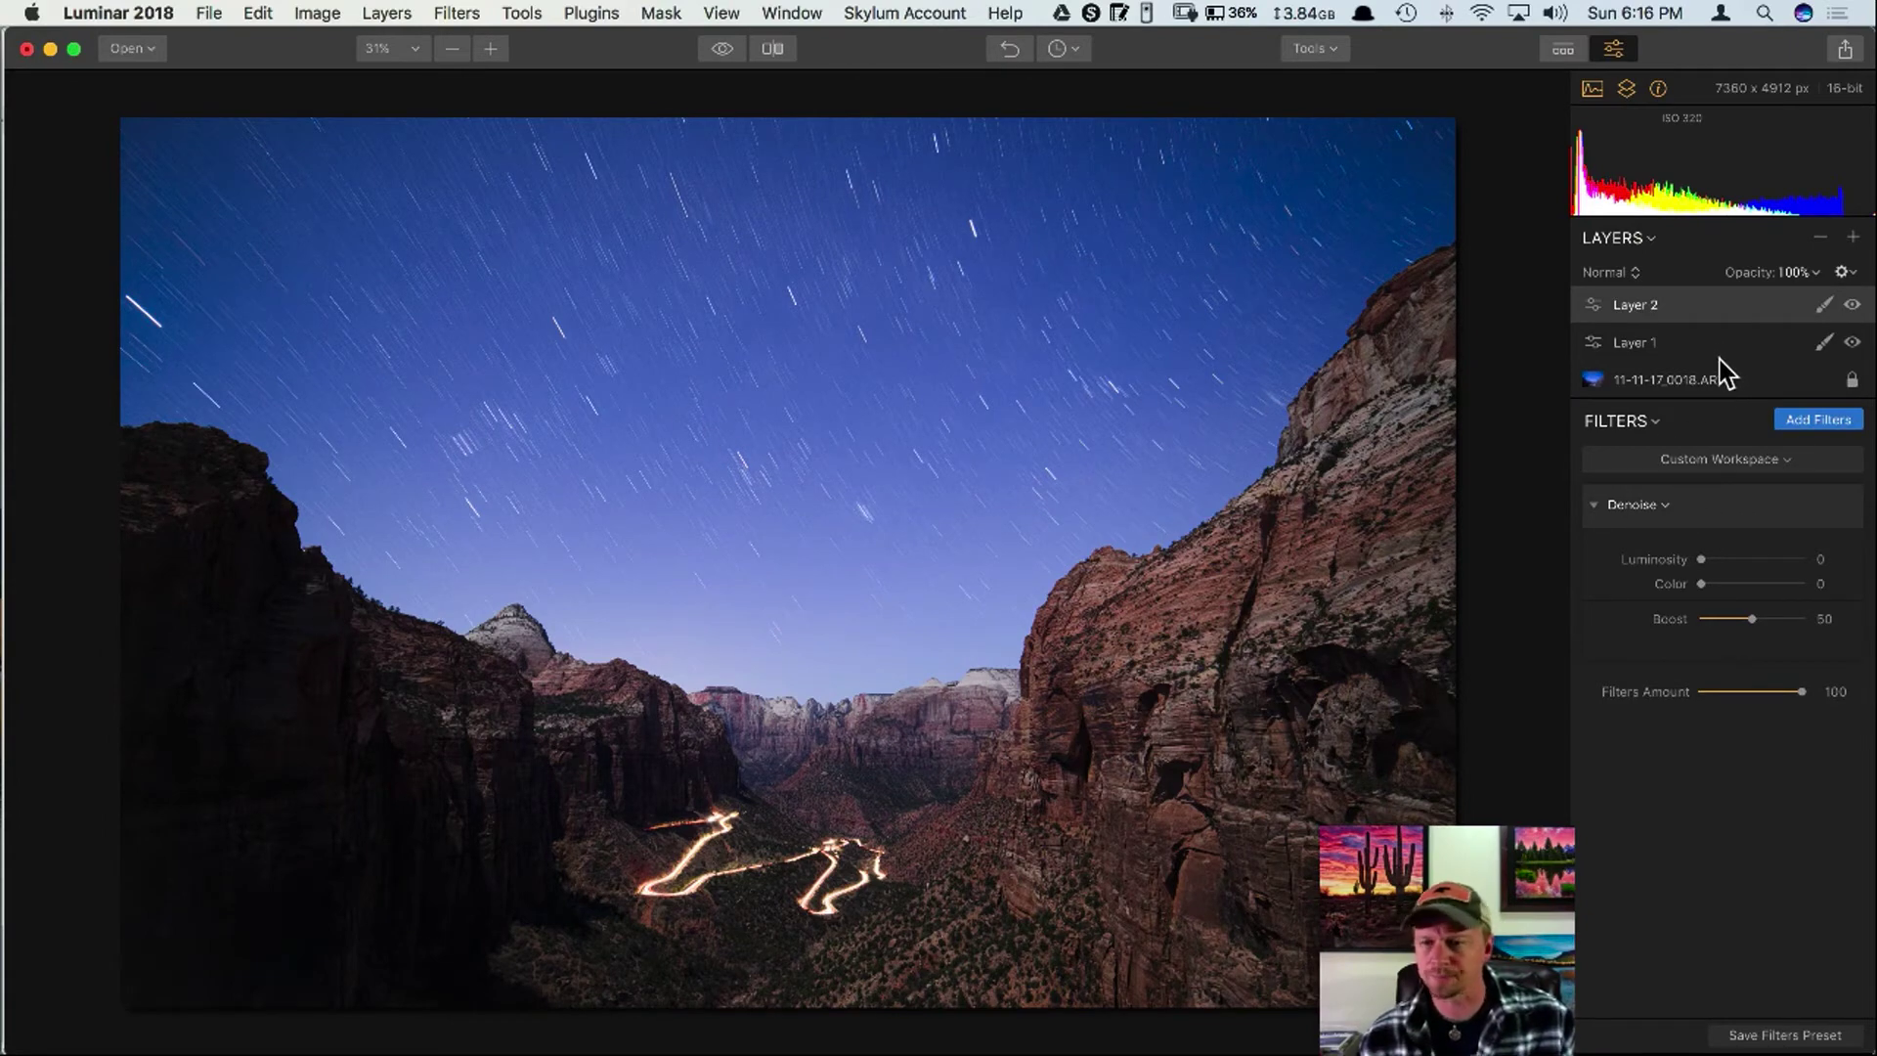
# Set the Denoise Luminosity to 31 while inspecting the sky at 100%, then return to the full image view.
pyautogui.moveTo(894, 403); pyautogui.dragTo(1064, 519)
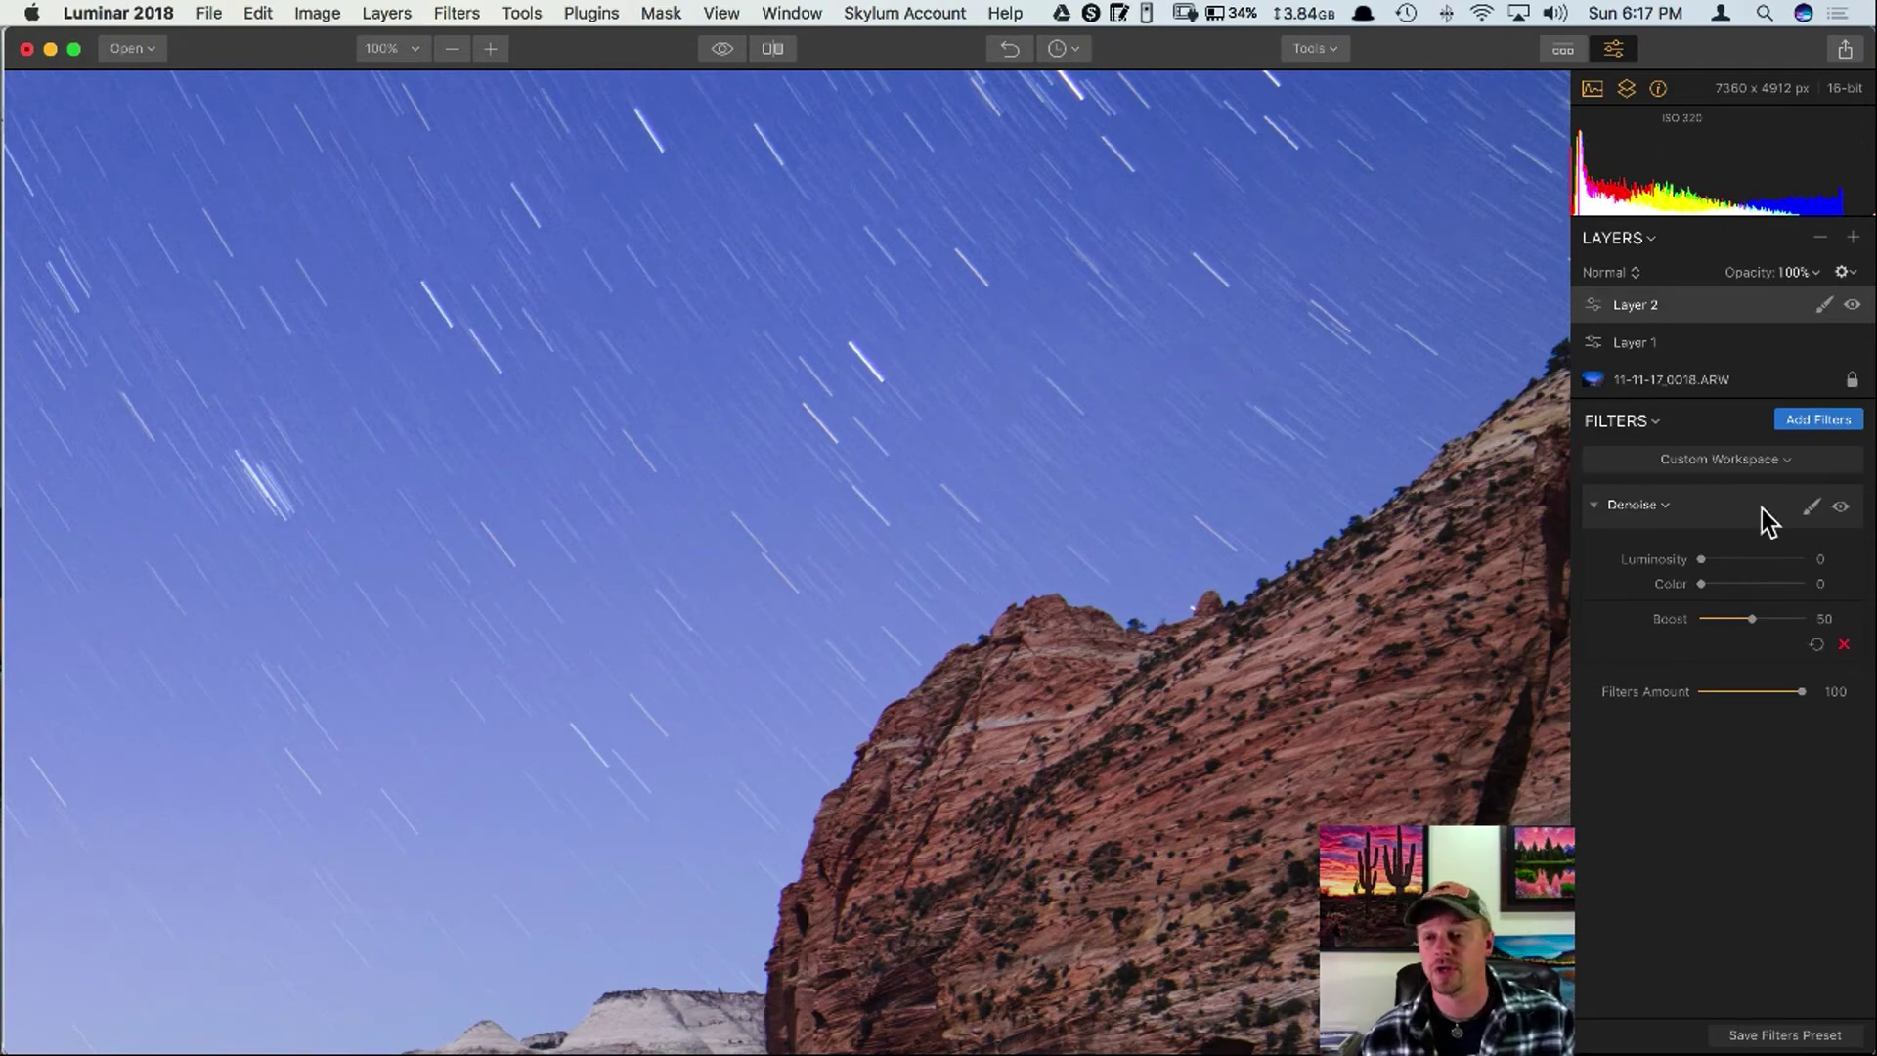
pyautogui.moveTo(1717, 559); pyautogui.dragTo(1738, 560)
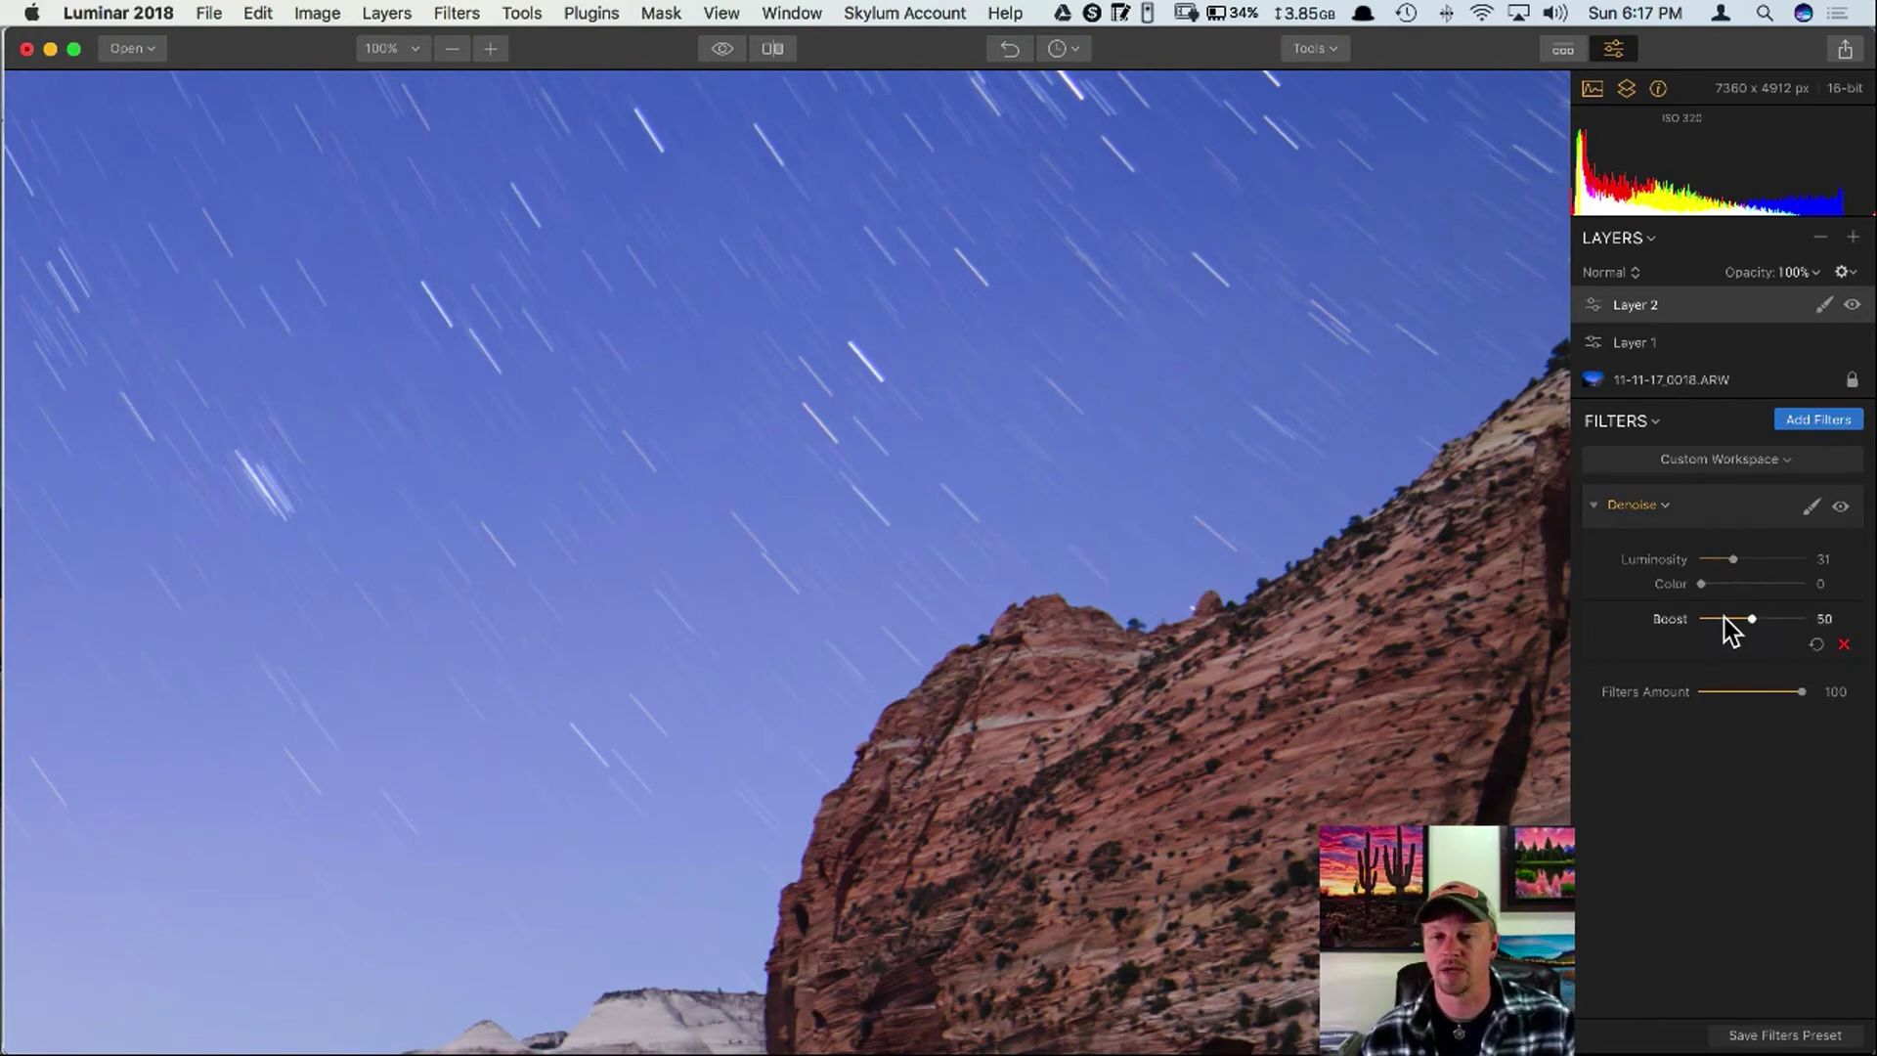
pyautogui.click(927, 372)
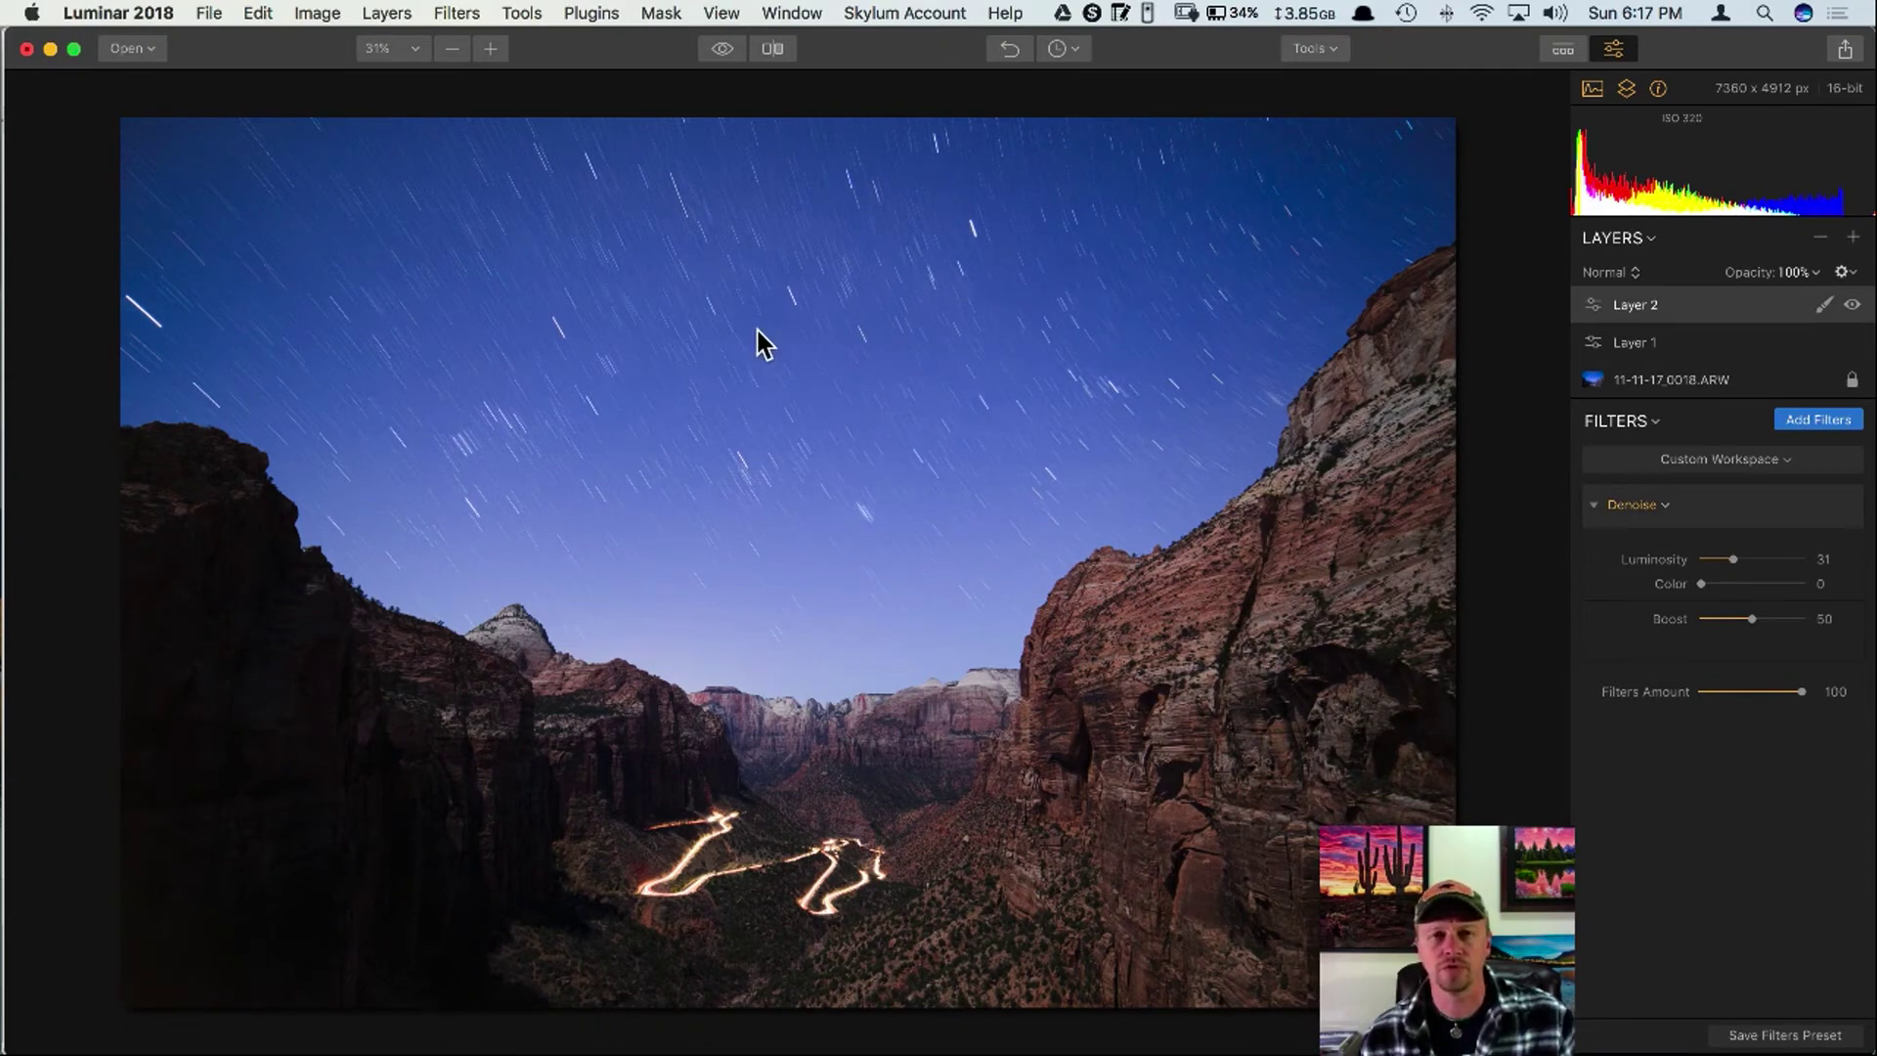
# Paint a Denoise mask across the starry sky with a size 100 brush, using the mask overlay to fill missed areas.
pyautogui.click(1809, 510)
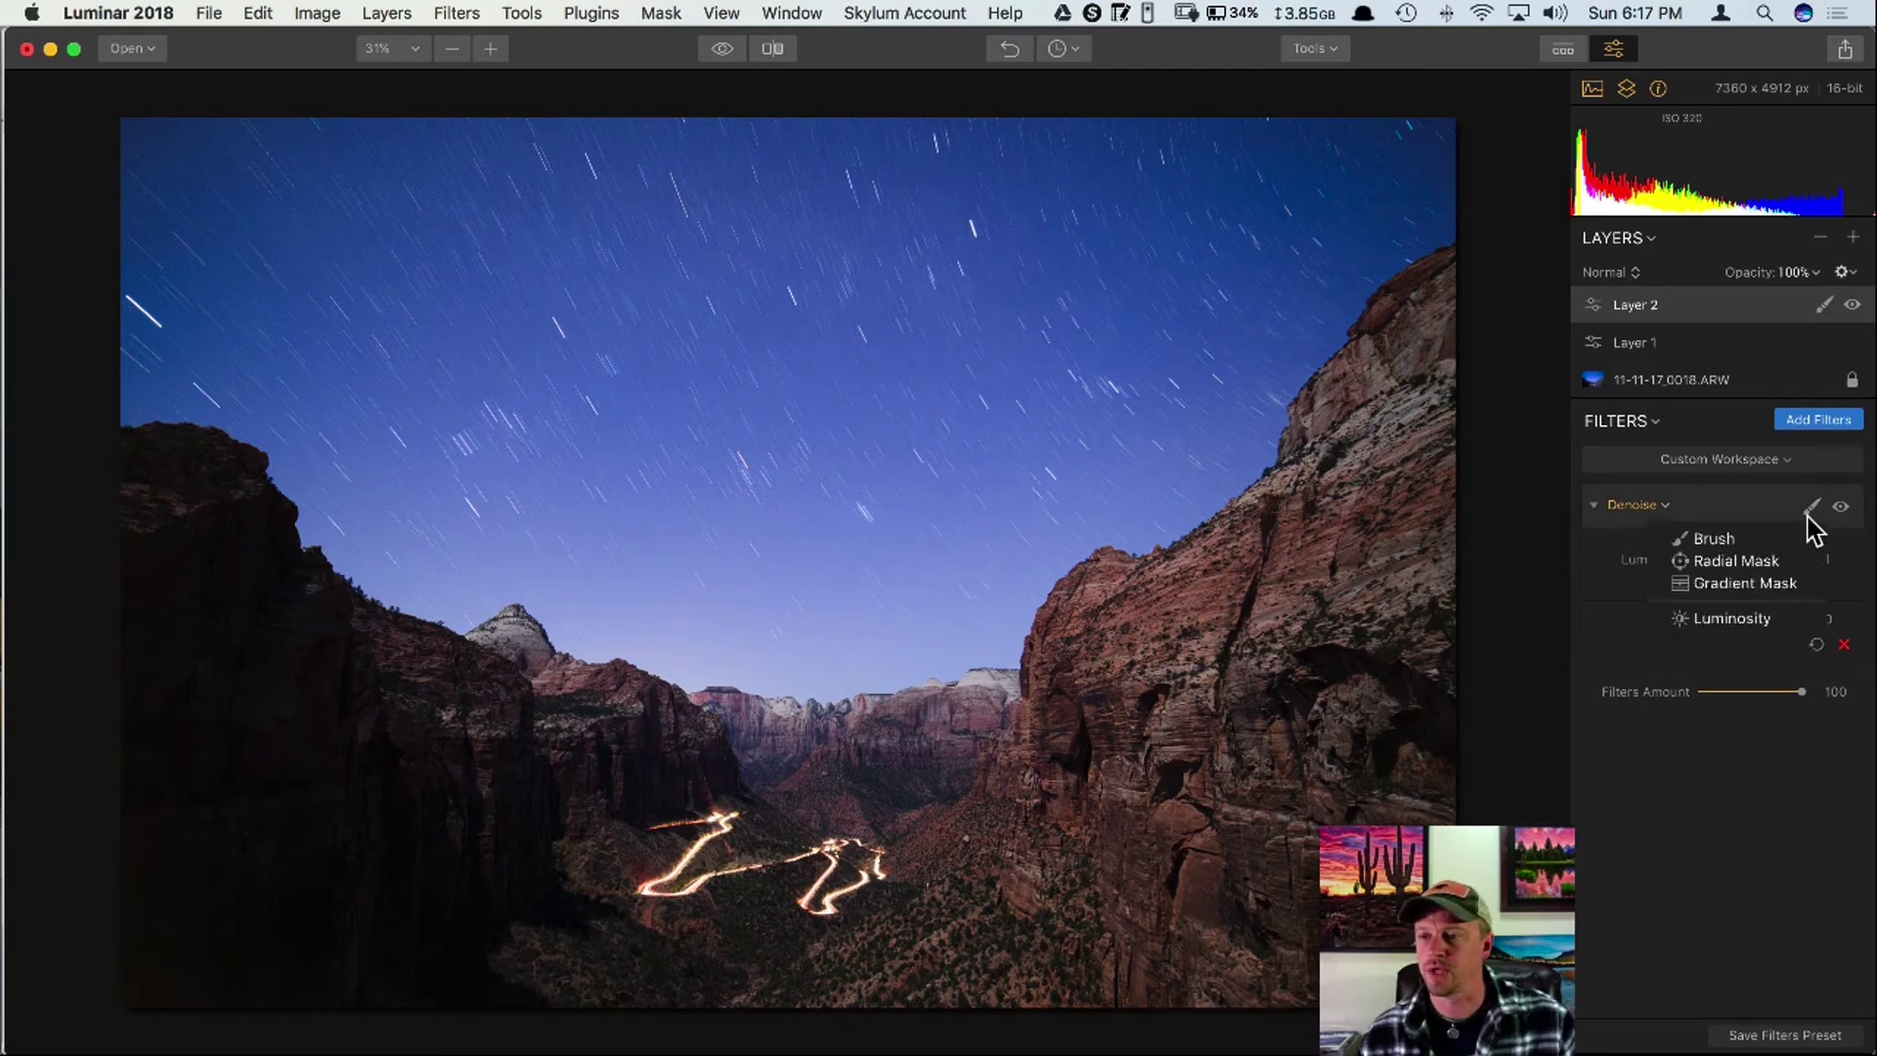
pyautogui.click(1722, 537)
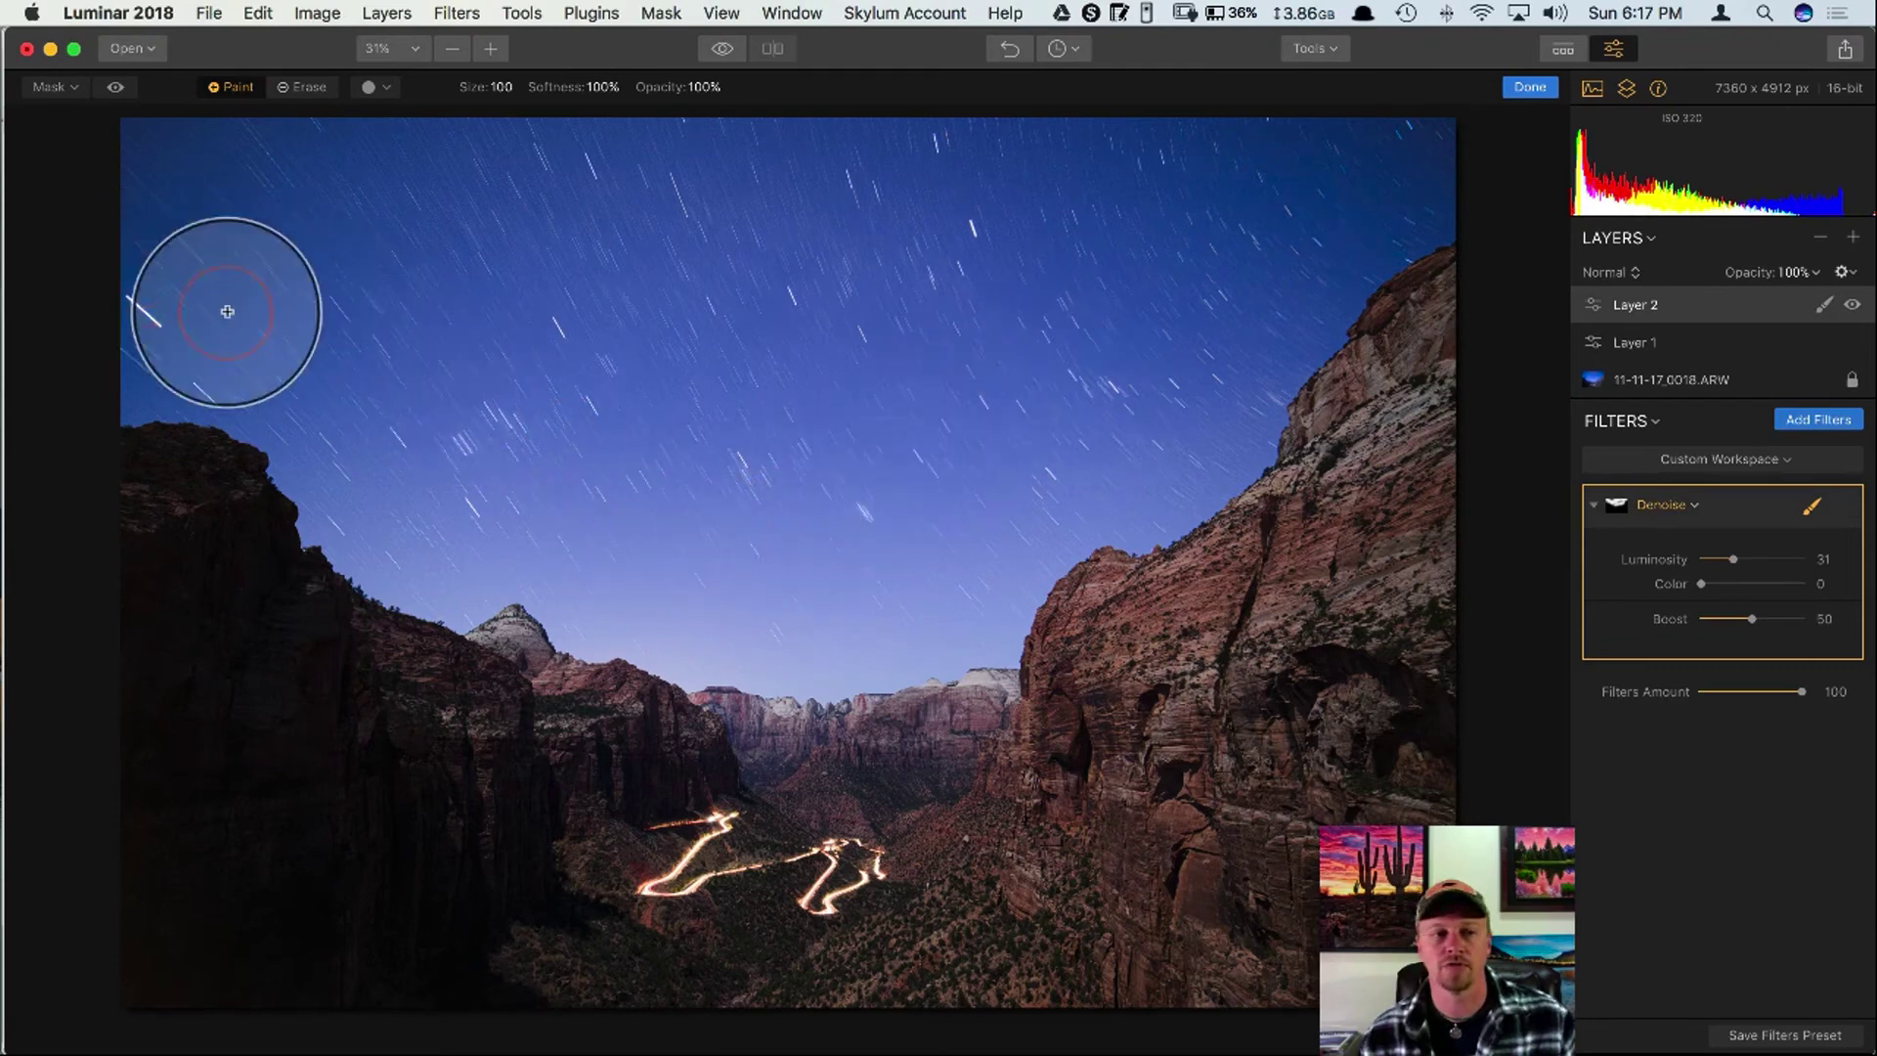
pyautogui.moveTo(1633, 553)
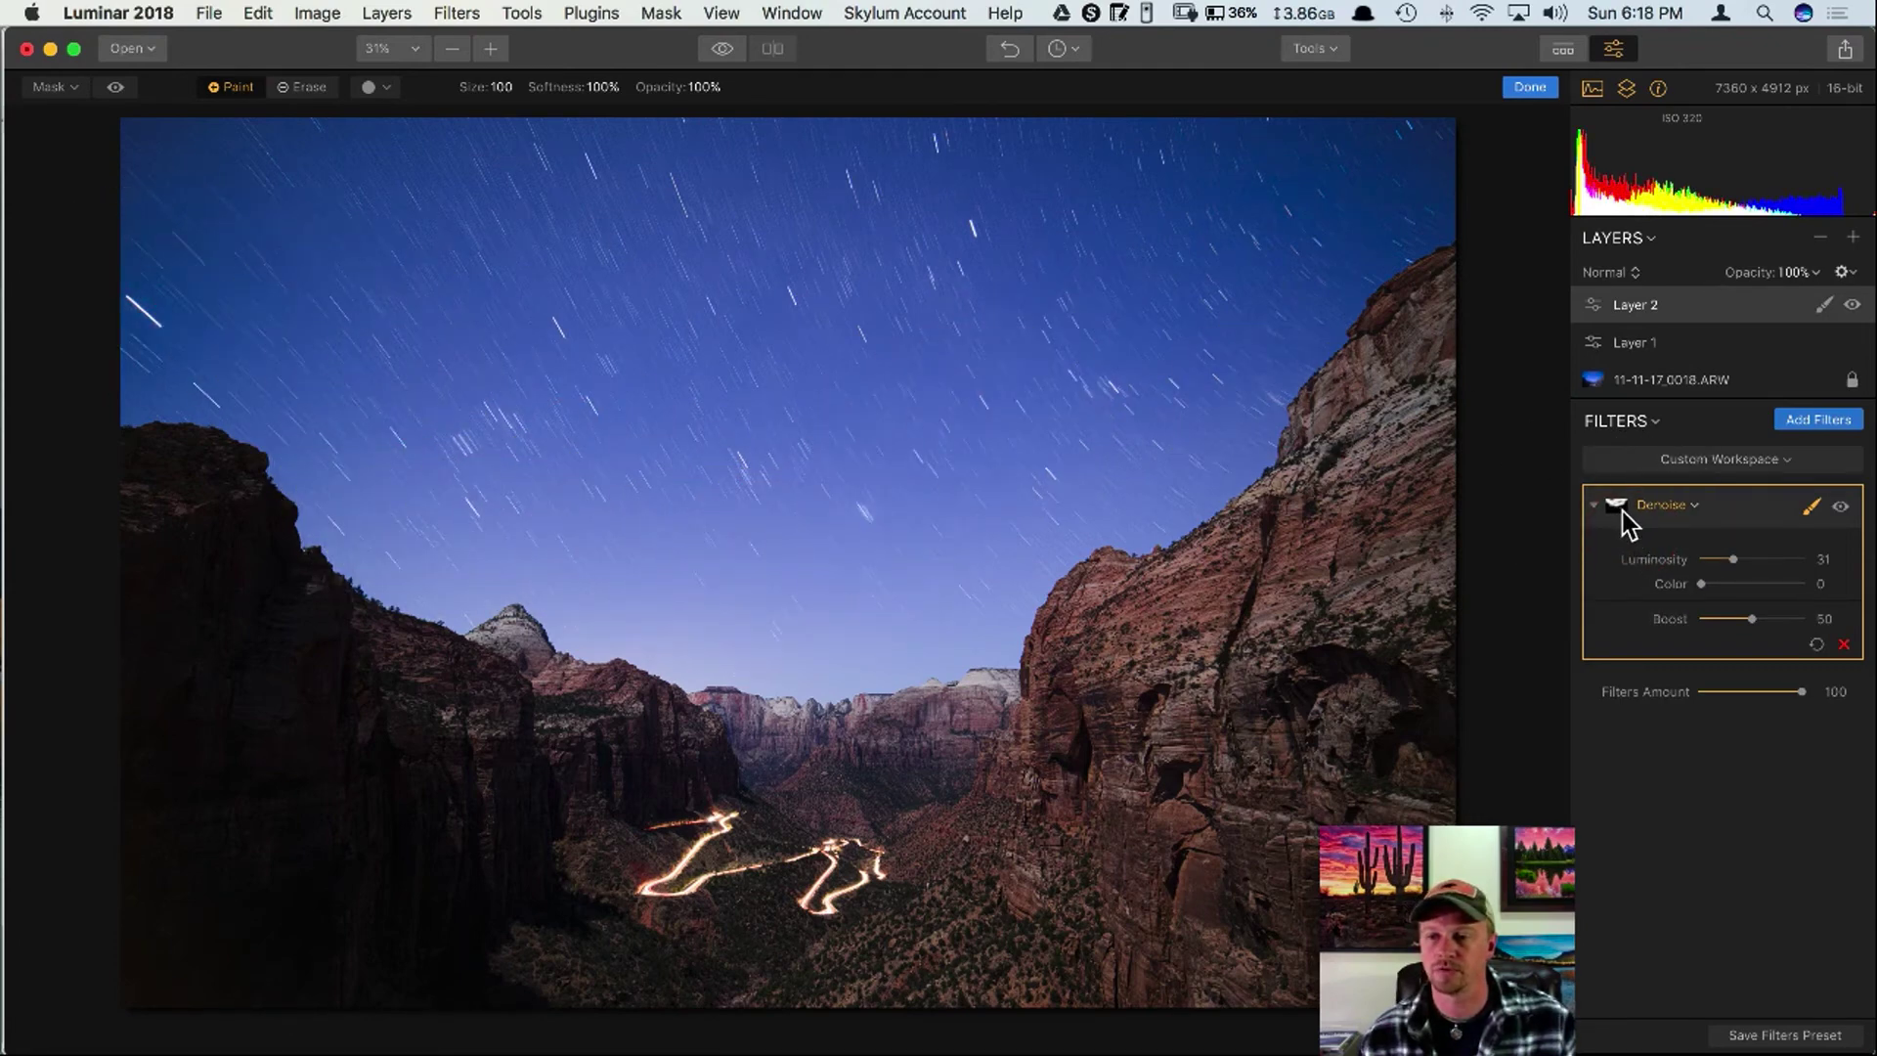
pyautogui.click(115, 88)
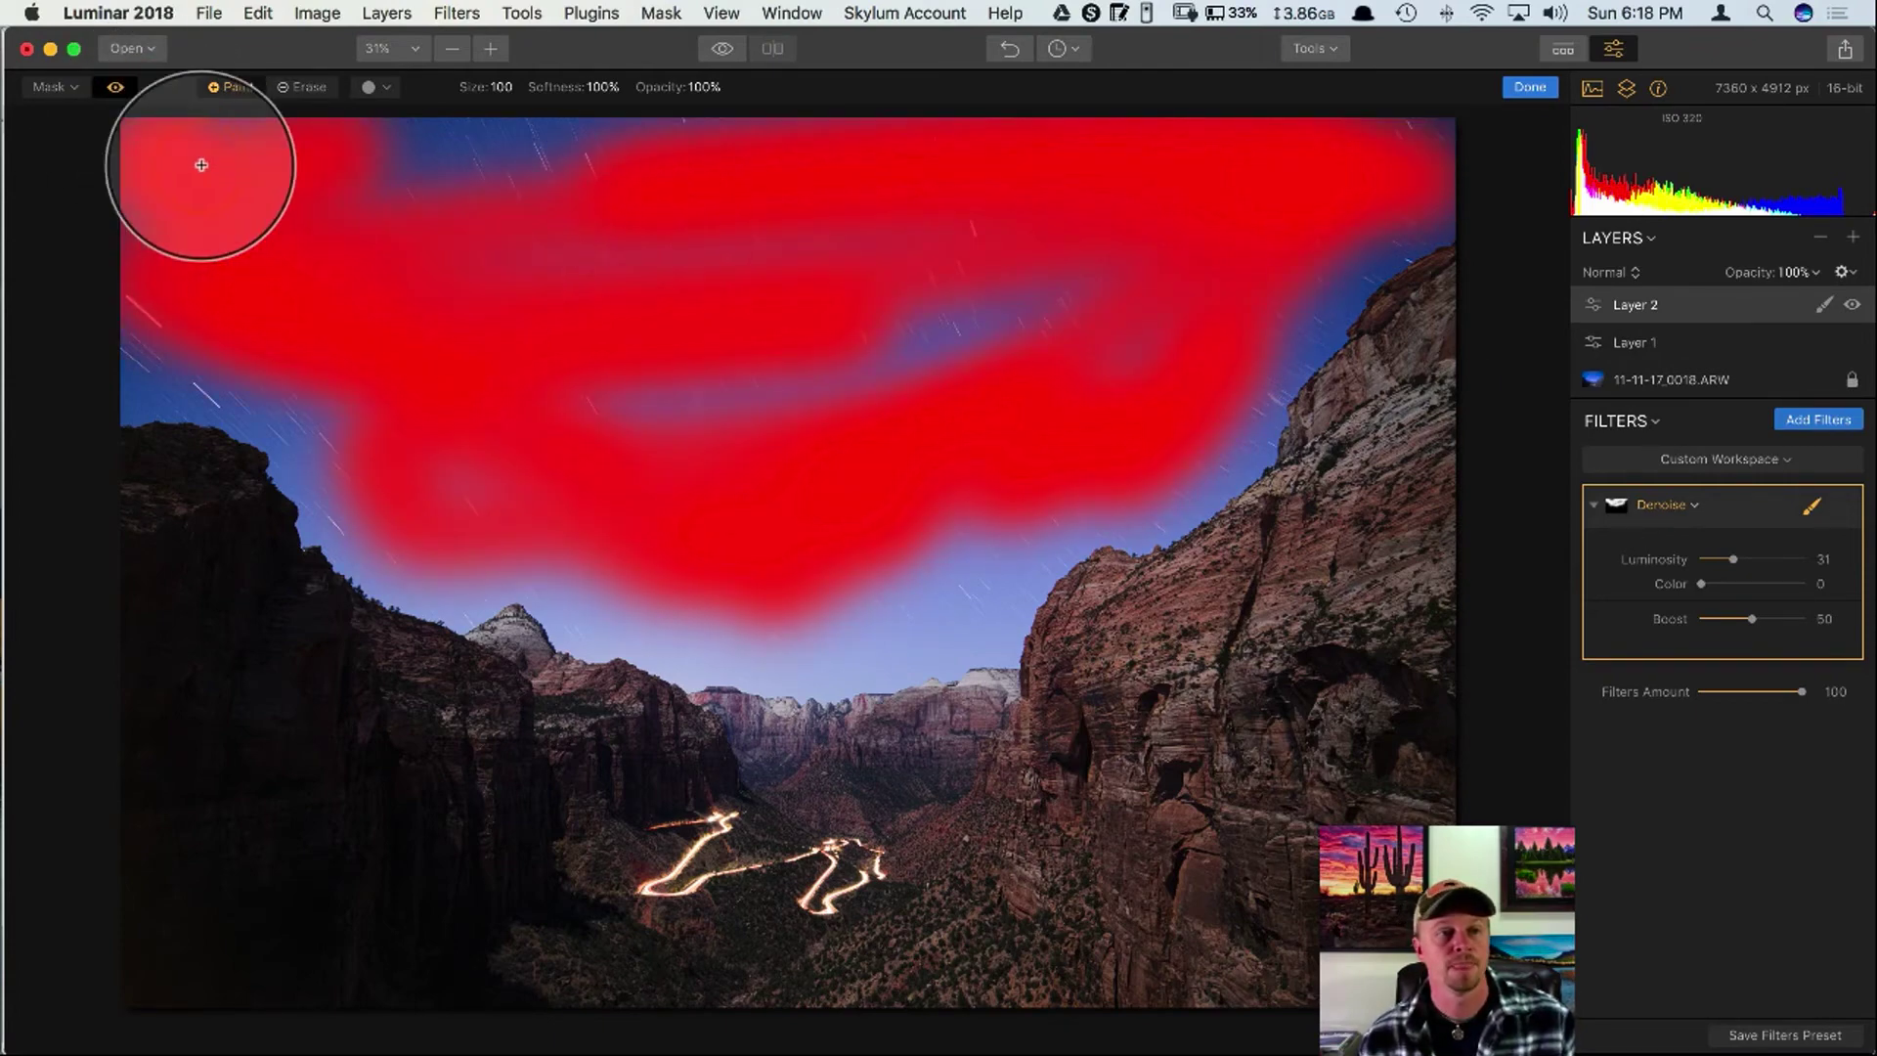
pyautogui.moveTo(622, 185)
pyautogui.mouseDown()
pyautogui.moveTo(335, 159)
pyautogui.moveTo(892, 335)
pyautogui.moveTo(774, 139)
pyautogui.mouseUp()
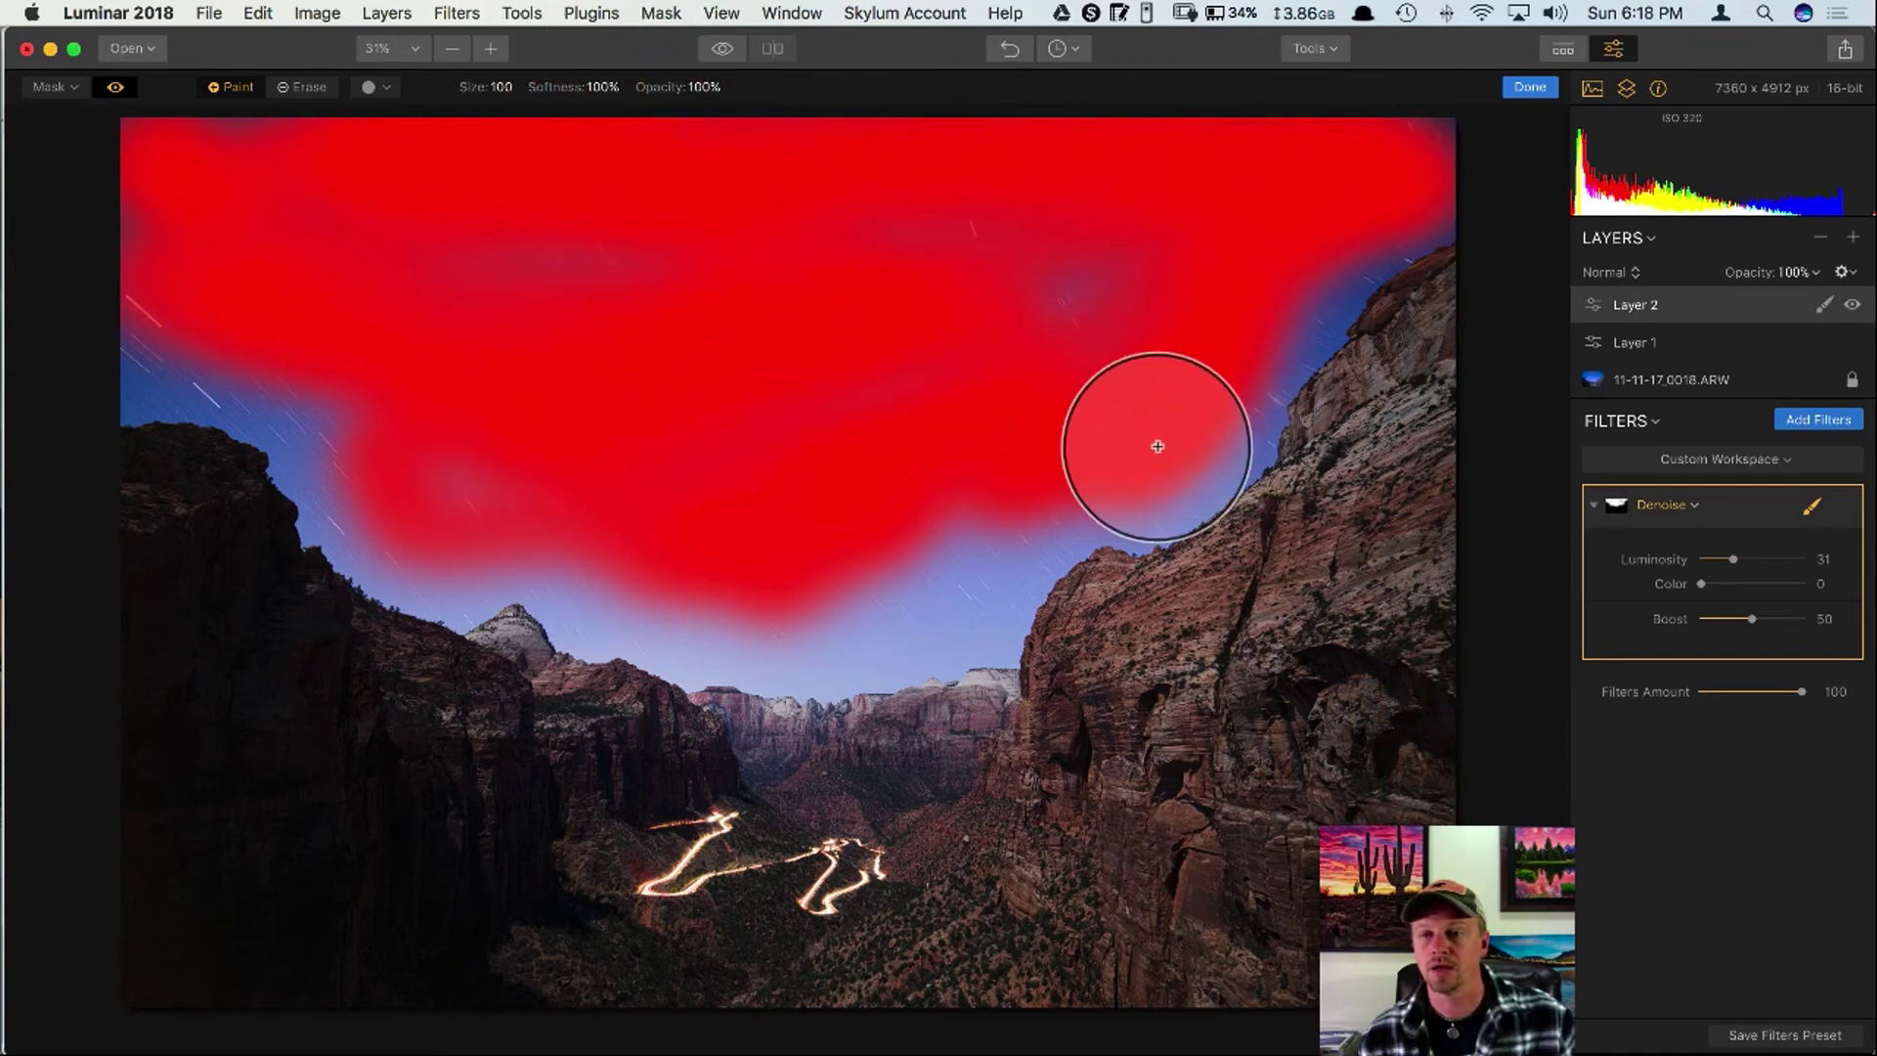
pyautogui.moveTo(1121, 461)
pyautogui.mouseDown()
pyautogui.moveTo(912, 587)
pyautogui.moveTo(436, 494)
pyautogui.moveTo(302, 390)
pyautogui.moveTo(141, 357)
pyautogui.mouseUp()
pyautogui.moveTo(972, 277)
pyautogui.mouseDown()
pyautogui.moveTo(1022, 285)
pyautogui.moveTo(995, 367)
pyautogui.mouseUp()
# Fill the remaining upper sky in the Denoise mask with a size 76 brush and finish the masking.
pyautogui.press('[')
pyautogui.press('[')
pyautogui.press('[')
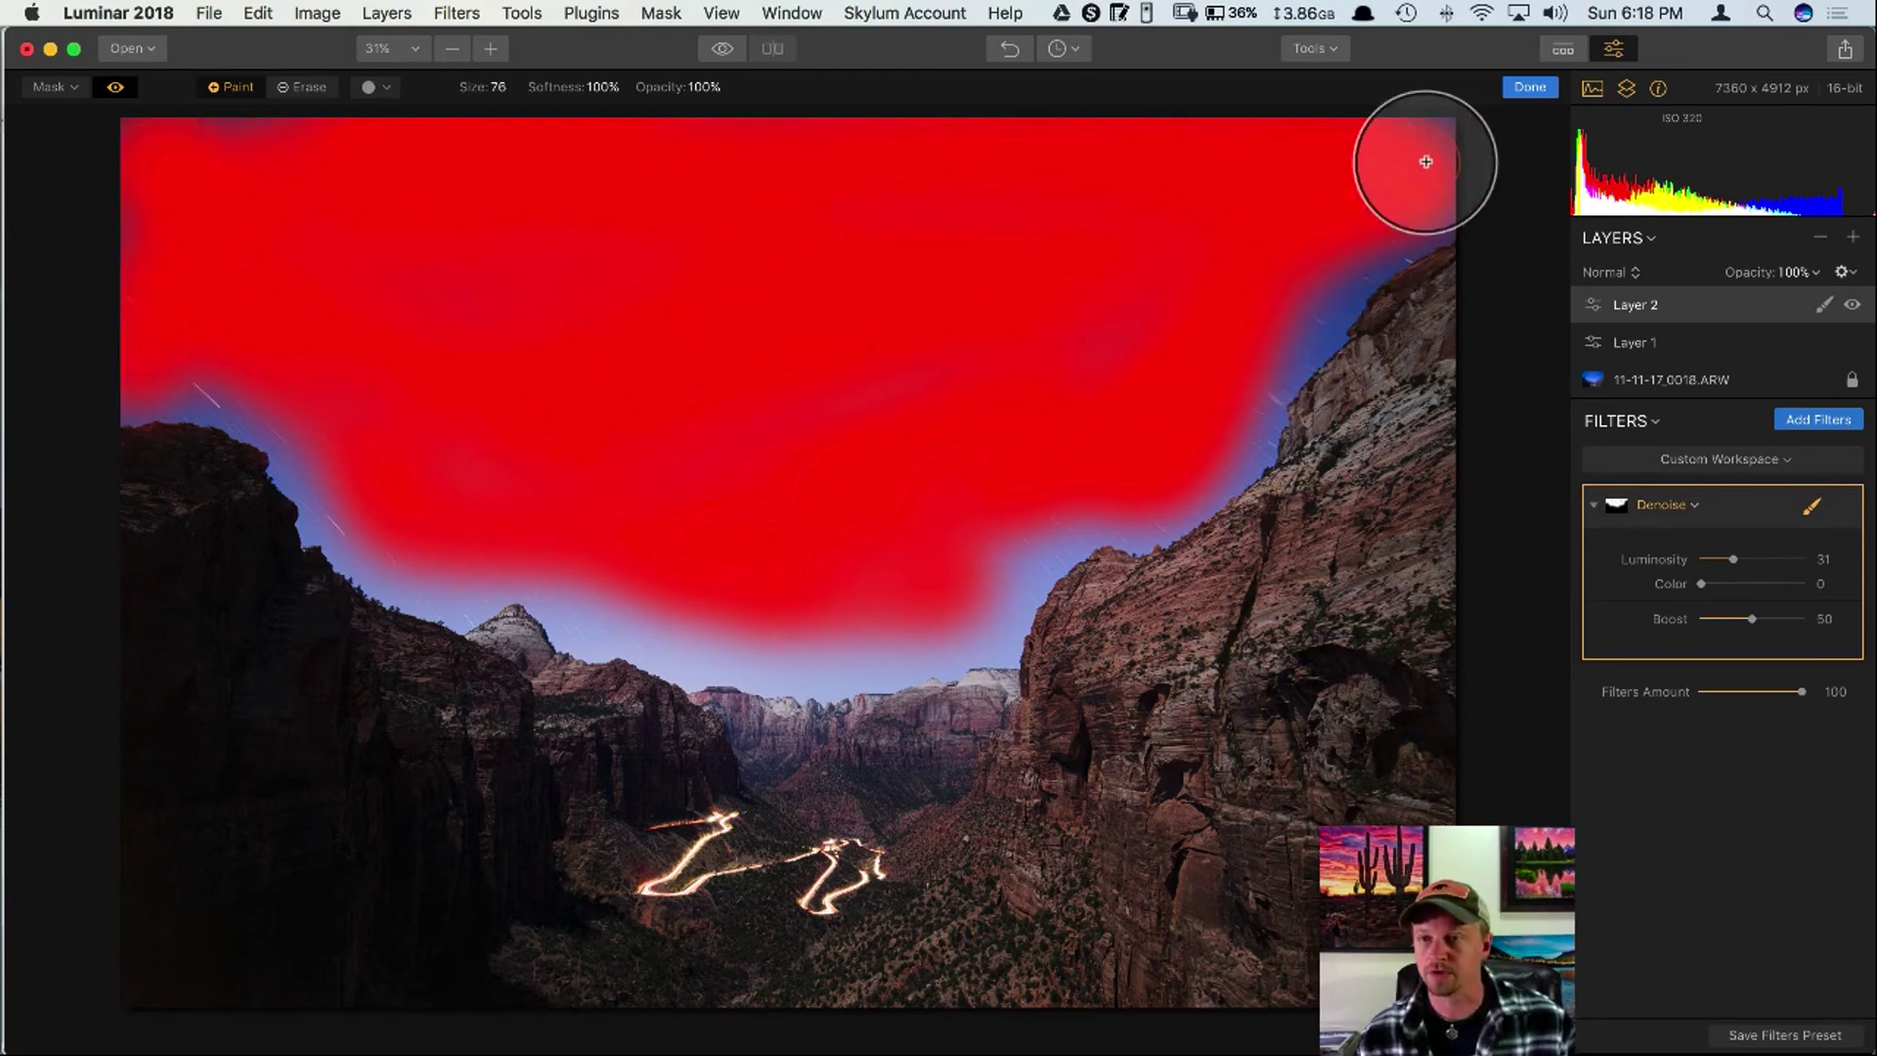
pyautogui.moveTo(1401, 142)
pyautogui.mouseDown()
pyautogui.moveTo(1361, 268)
pyautogui.moveTo(1315, 281)
pyautogui.moveTo(1219, 445)
pyautogui.moveTo(1241, 427)
pyautogui.moveTo(1160, 508)
pyautogui.moveTo(1044, 556)
pyautogui.moveTo(922, 657)
pyautogui.moveTo(668, 645)
pyautogui.moveTo(440, 595)
pyautogui.moveTo(204, 381)
pyautogui.moveTo(188, 126)
pyautogui.moveTo(926, 402)
pyautogui.moveTo(629, 548)
pyautogui.moveTo(923, 220)
pyautogui.mouseUp()
pyautogui.click(118, 87)
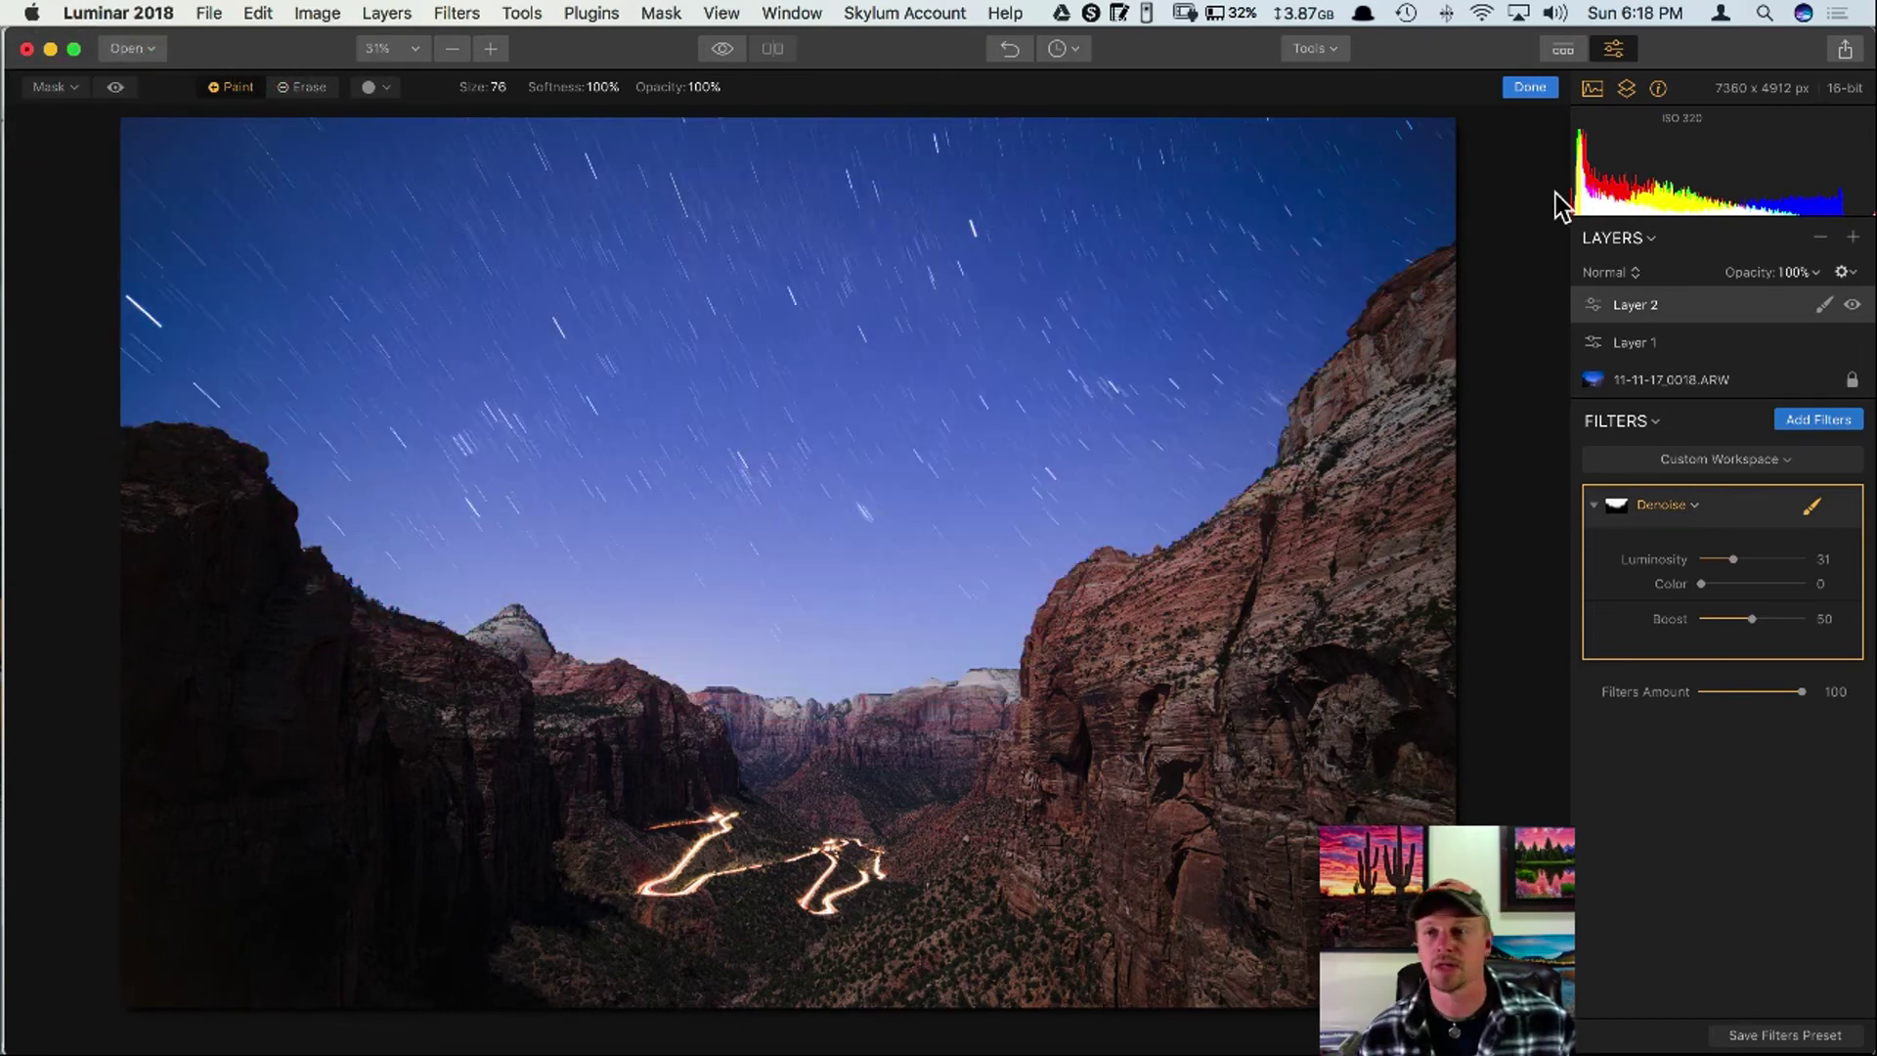
pyautogui.click(1530, 87)
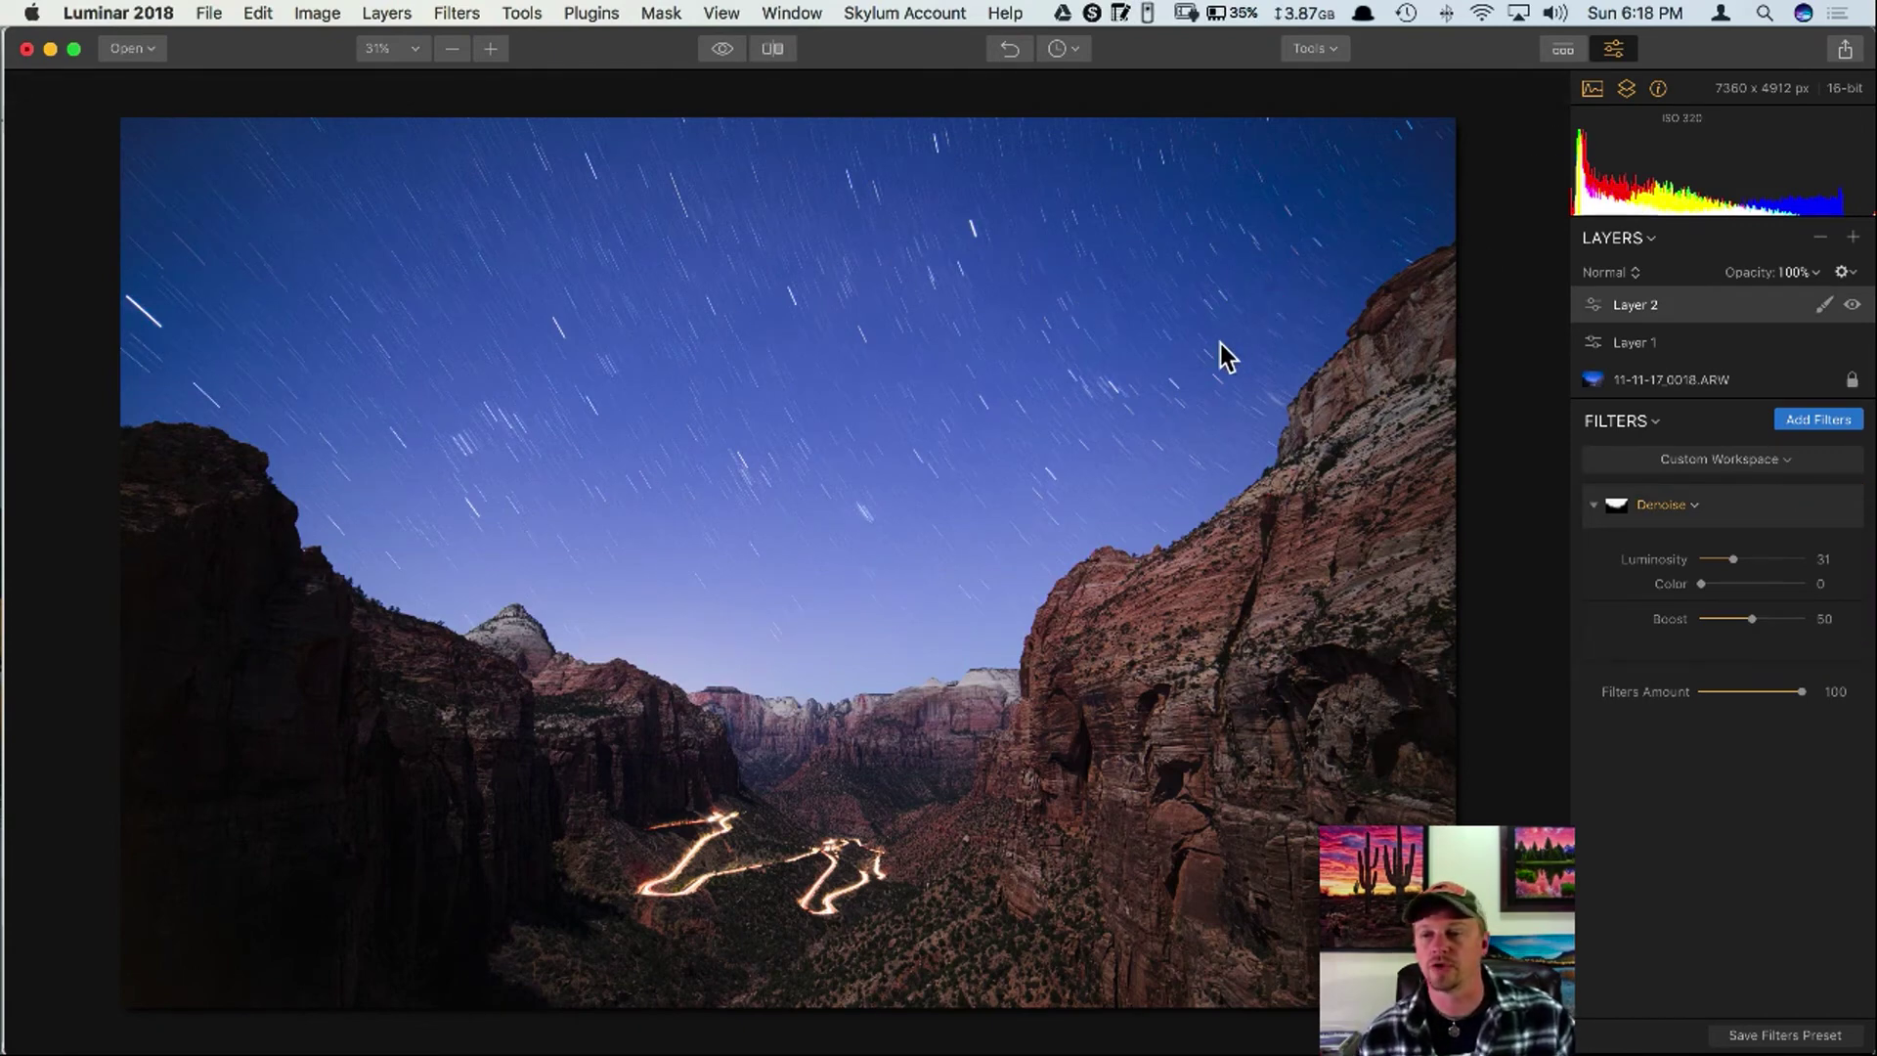
# Raise the base photo's RAW Develop Shadows to 21 and reselect Layer 2.
pyautogui.click(1698, 383)
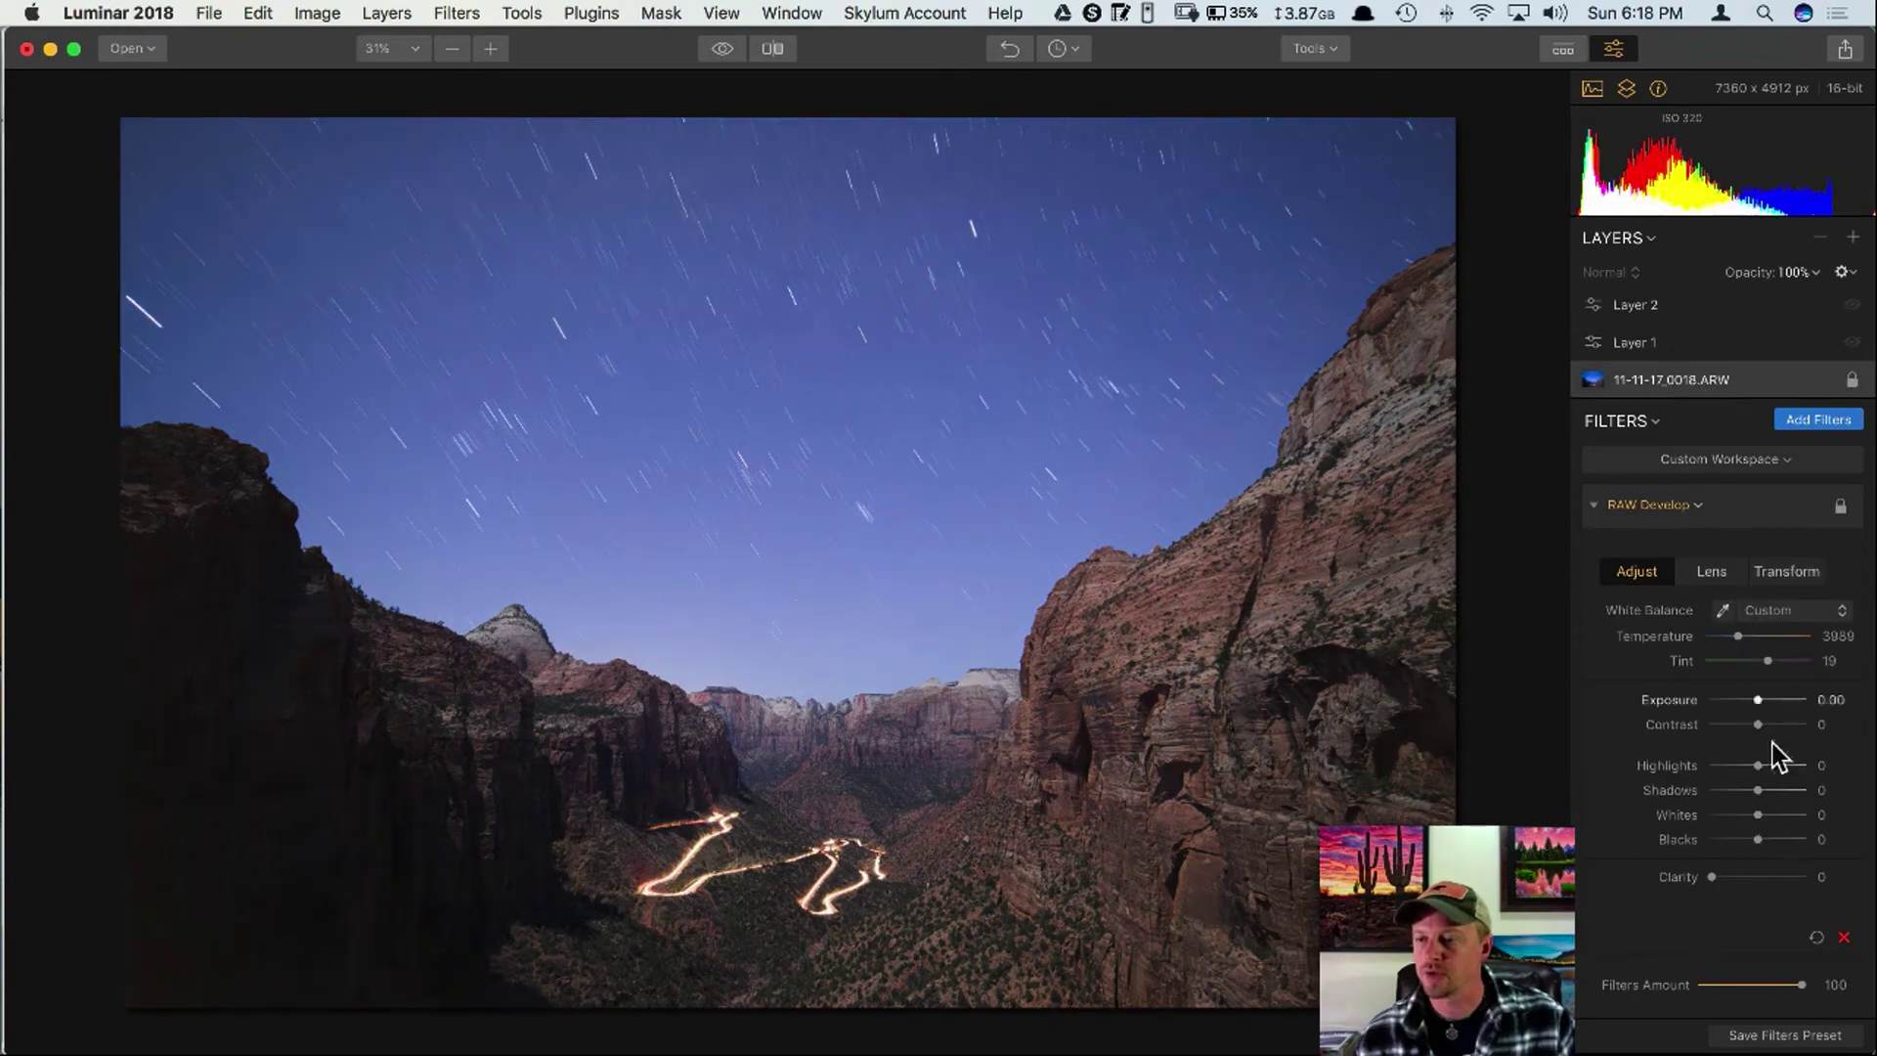
pyautogui.moveTo(1759, 789); pyautogui.dragTo(1775, 791)
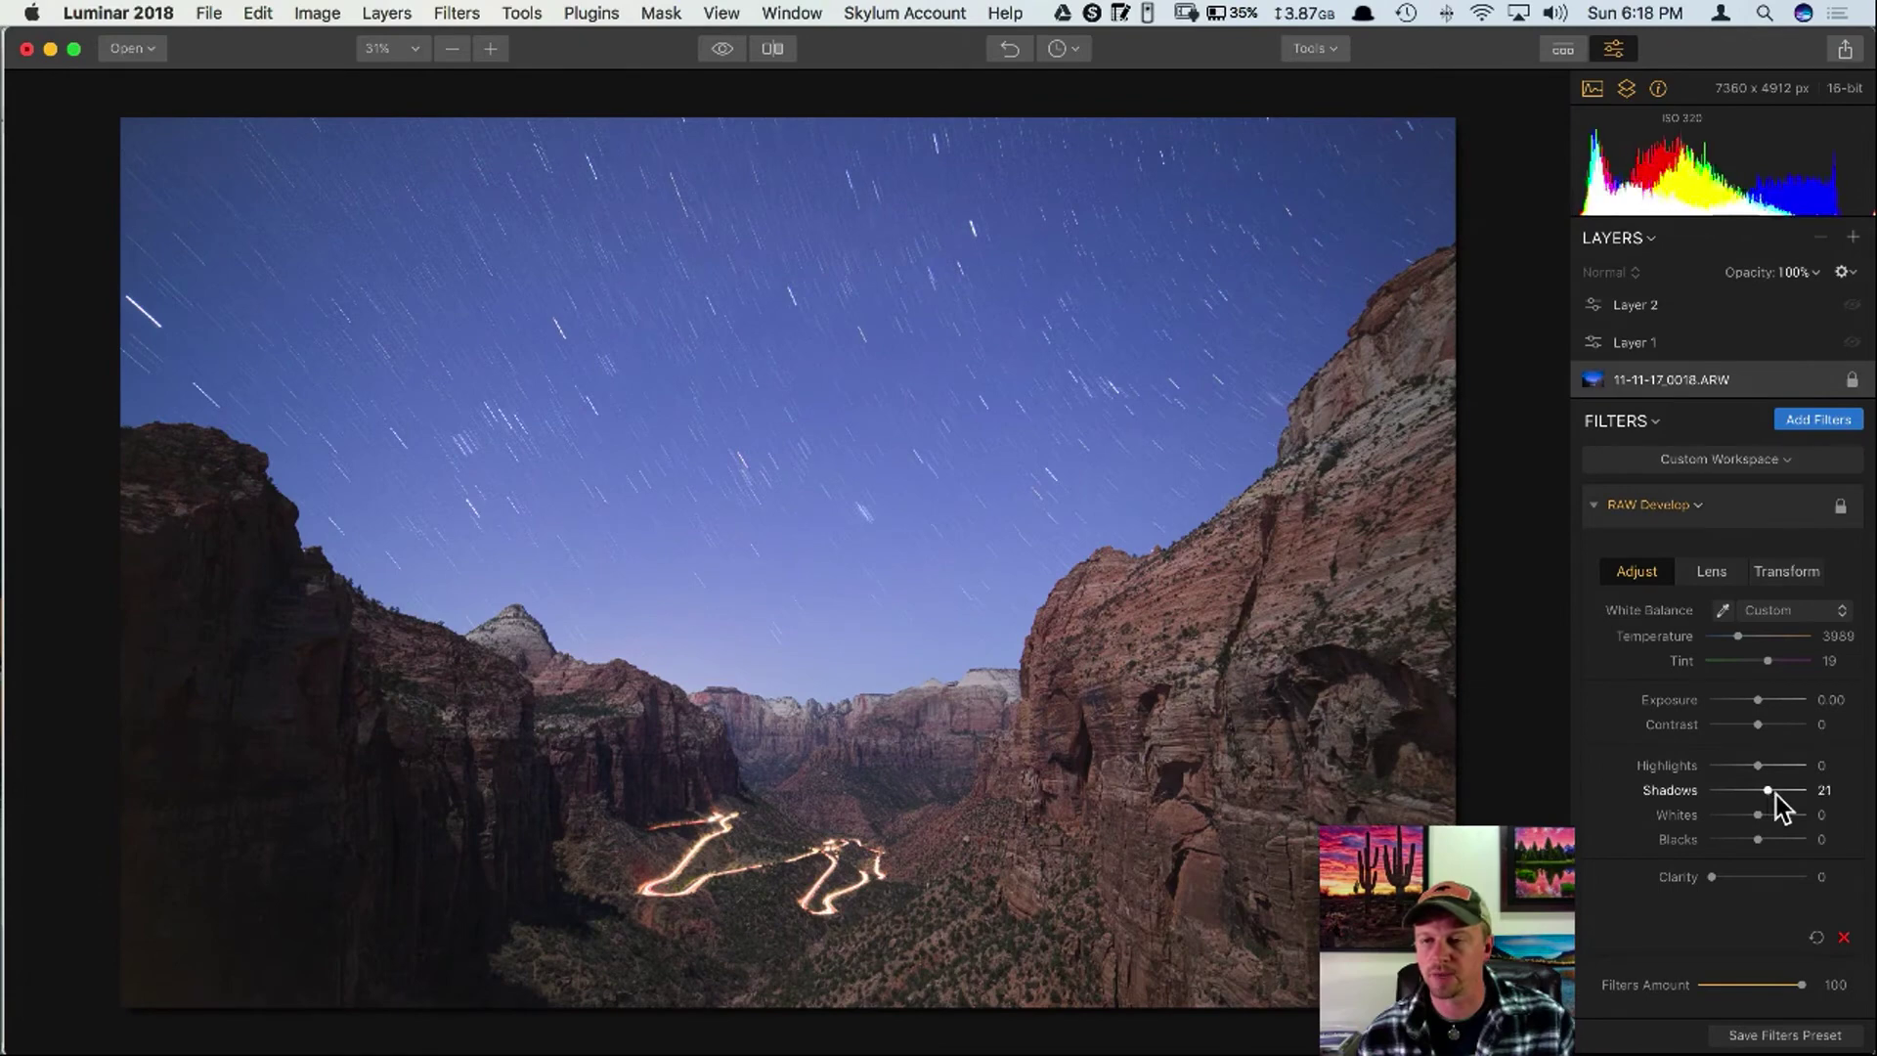
pyautogui.click(1713, 303)
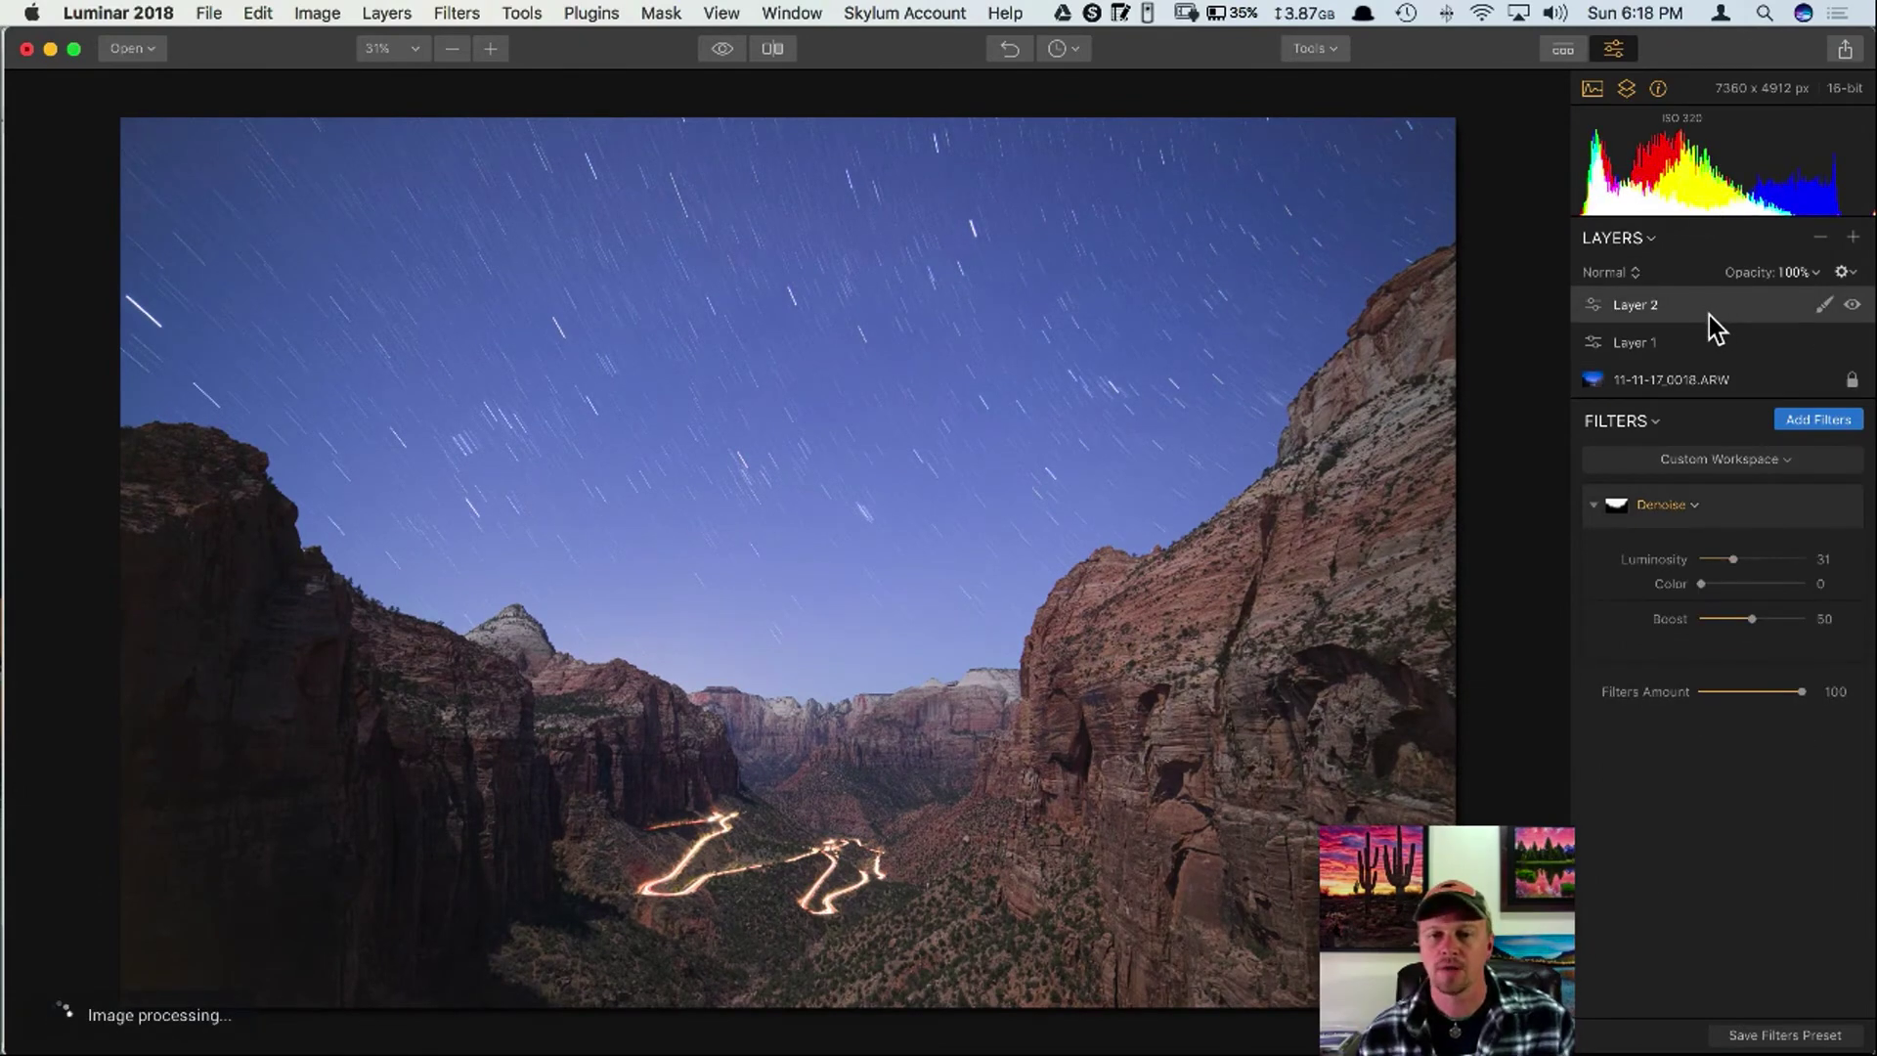
# Add the Saturation / Vibrance filter to Layer 2 with Saturation 11 and Vibrance 13.
pyautogui.click(1797, 420)
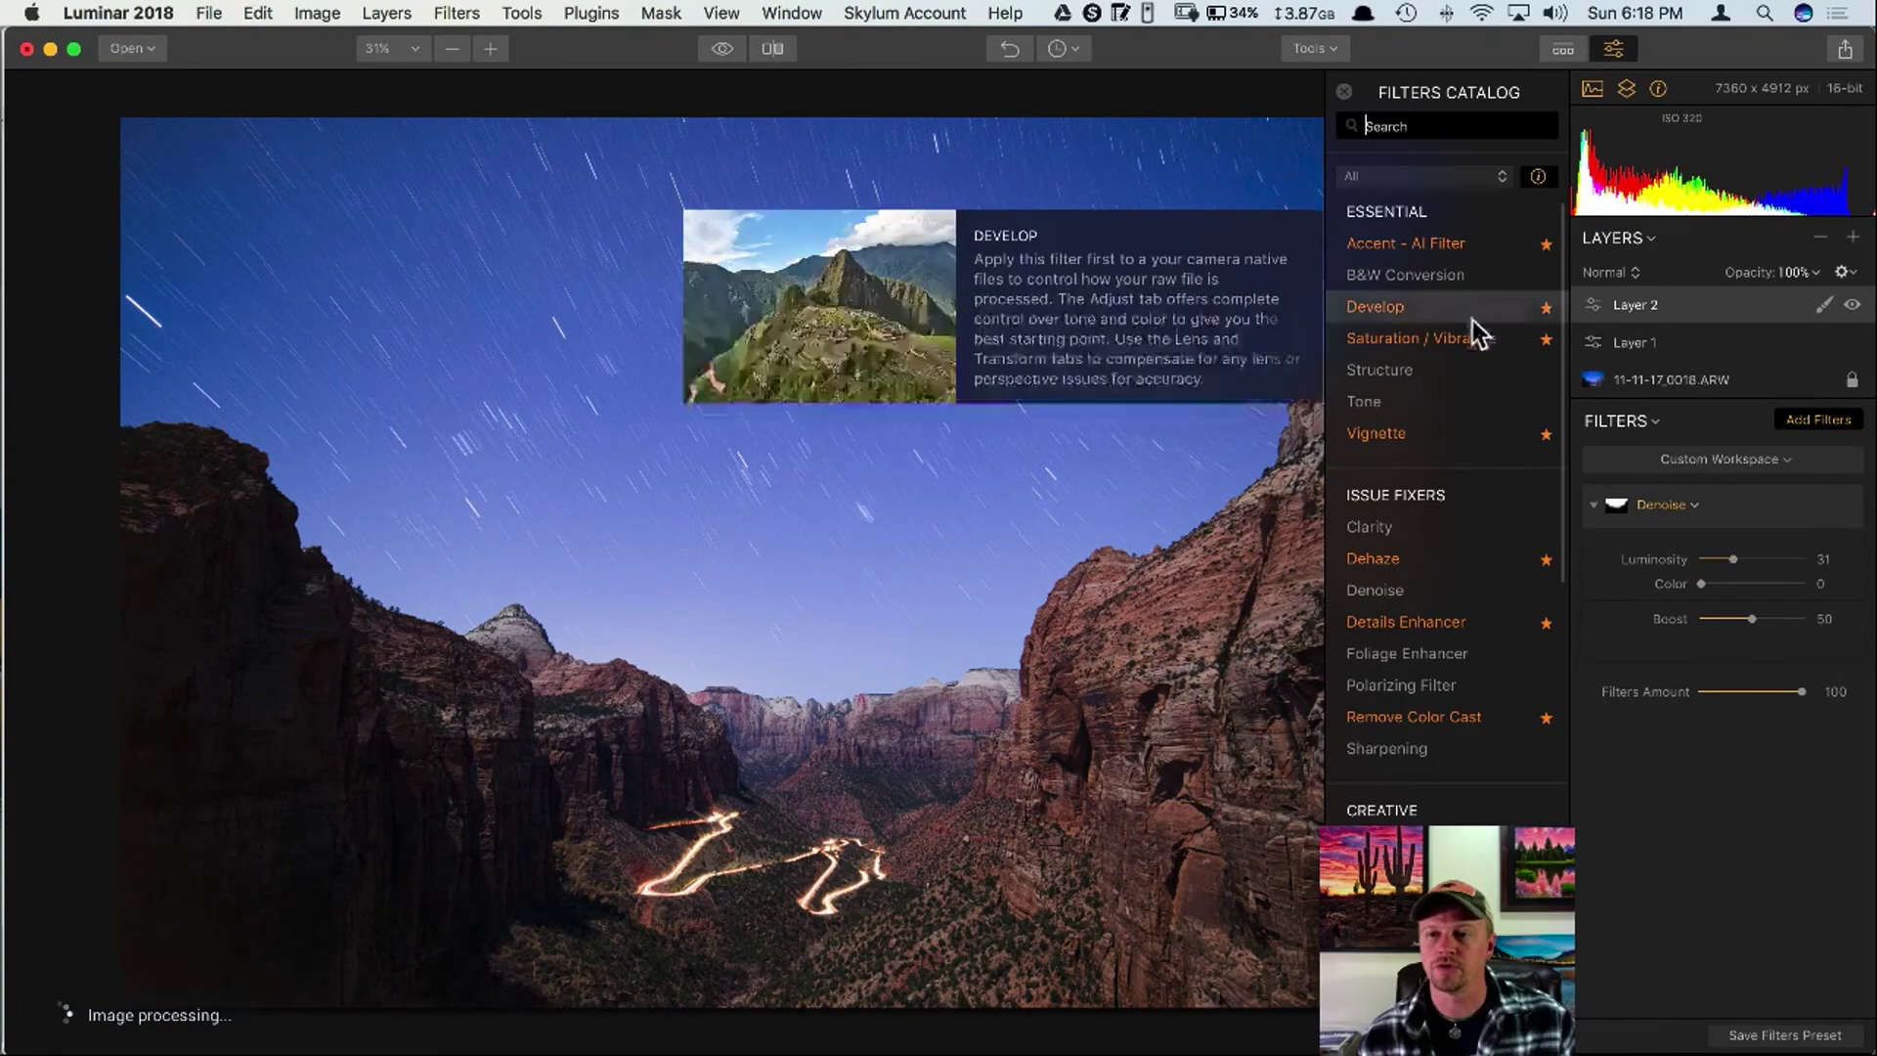
pyautogui.write('sa')
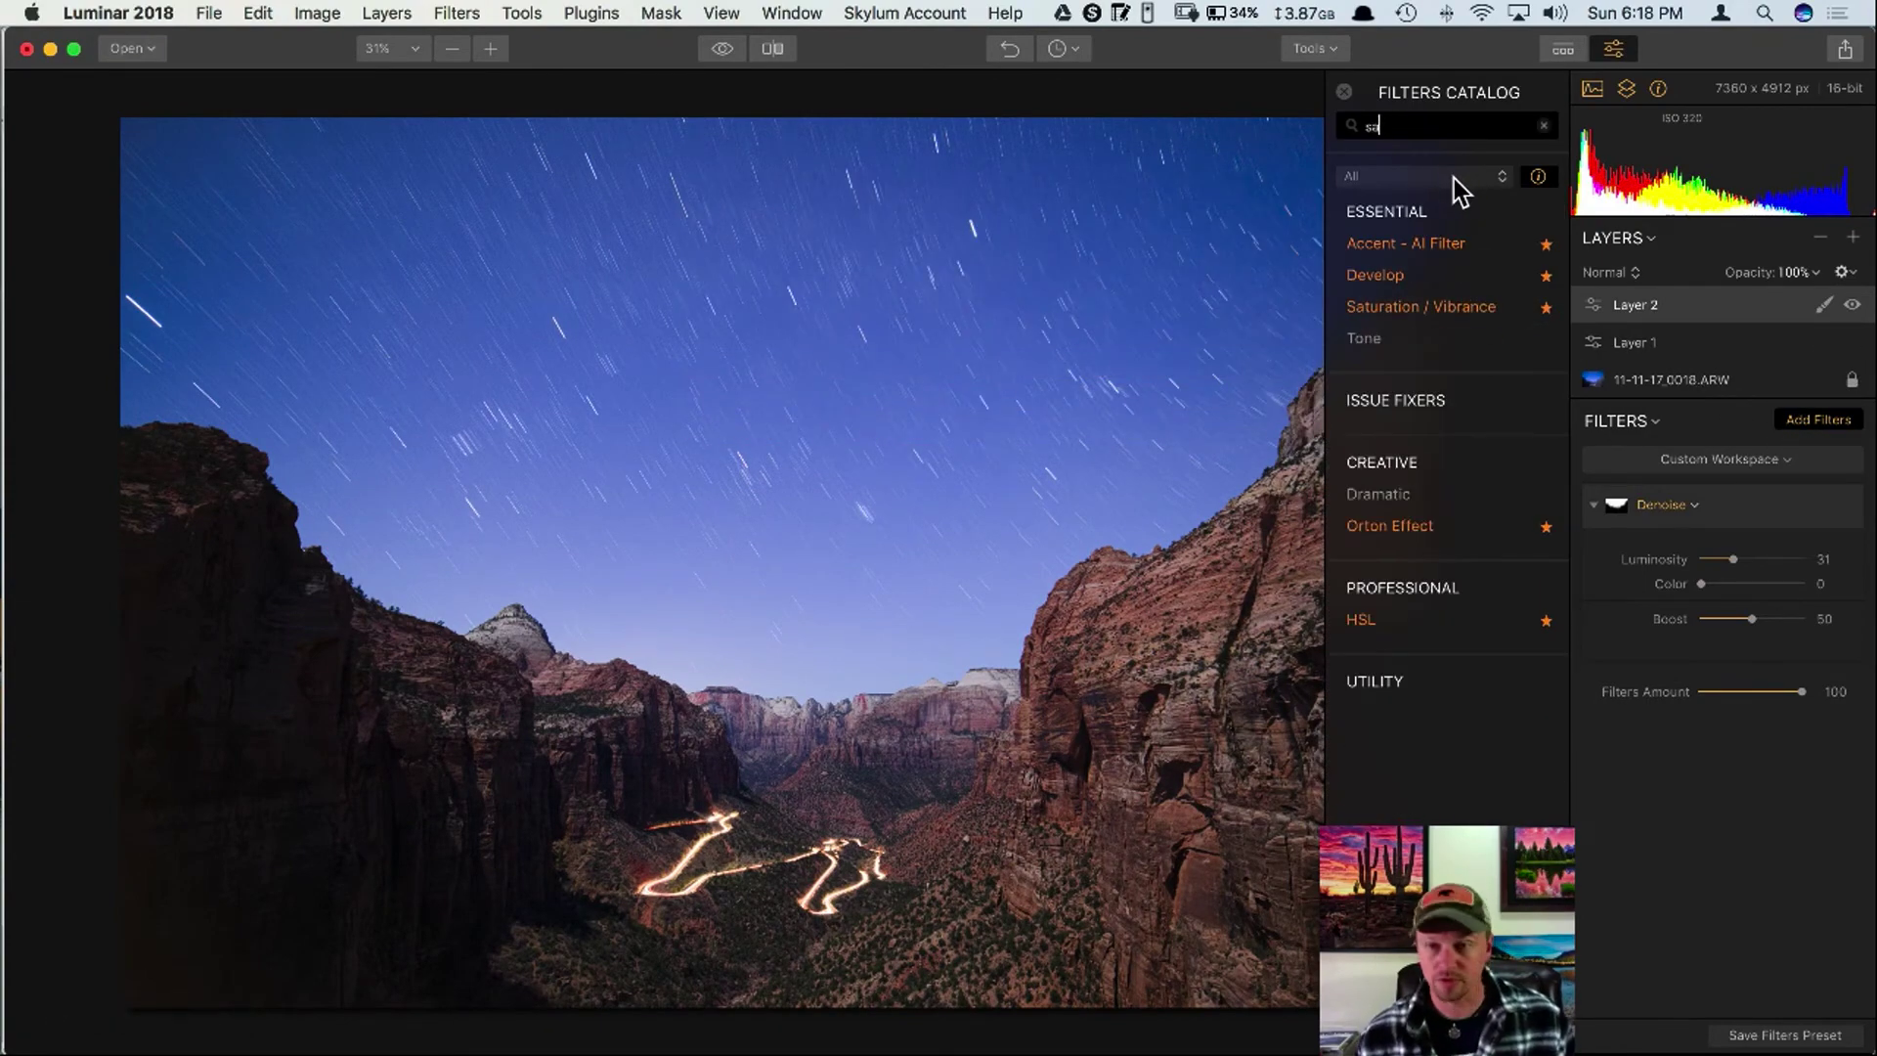
pyautogui.click(1444, 306)
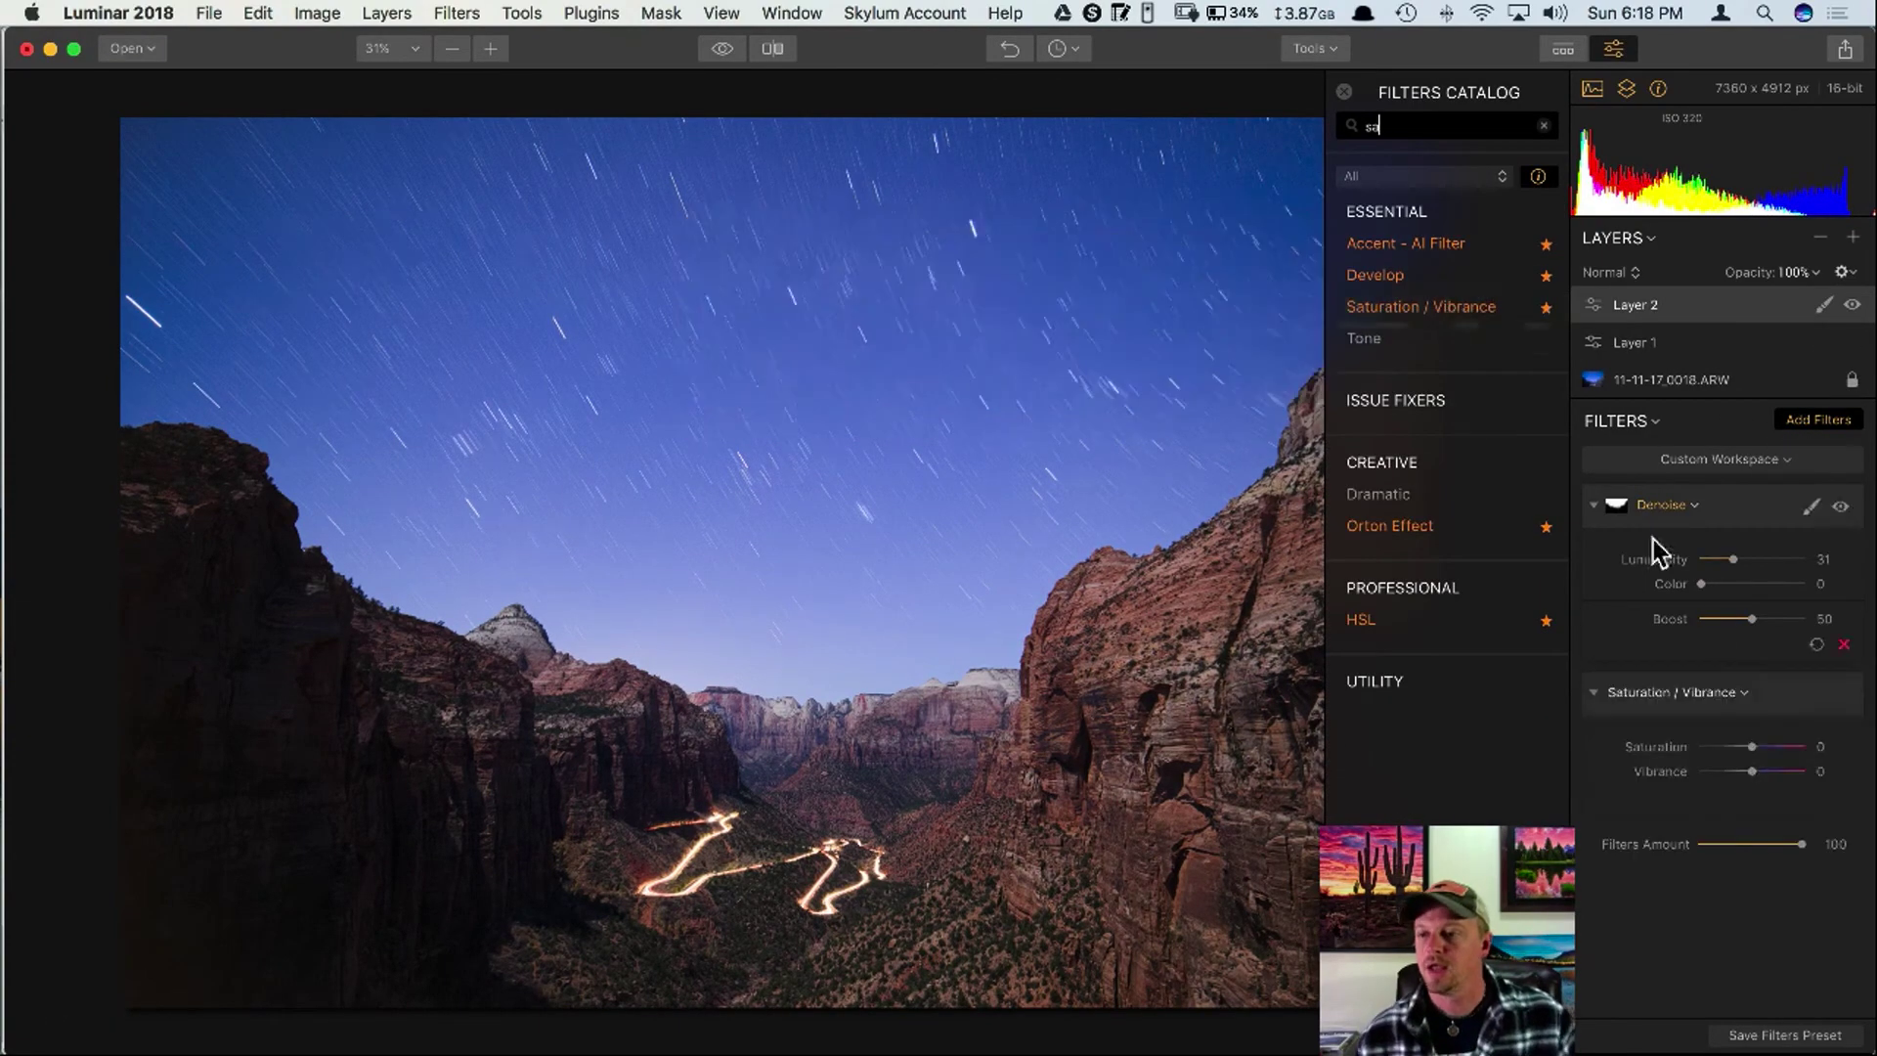
pyautogui.moveTo(1755, 749); pyautogui.dragTo(1761, 770)
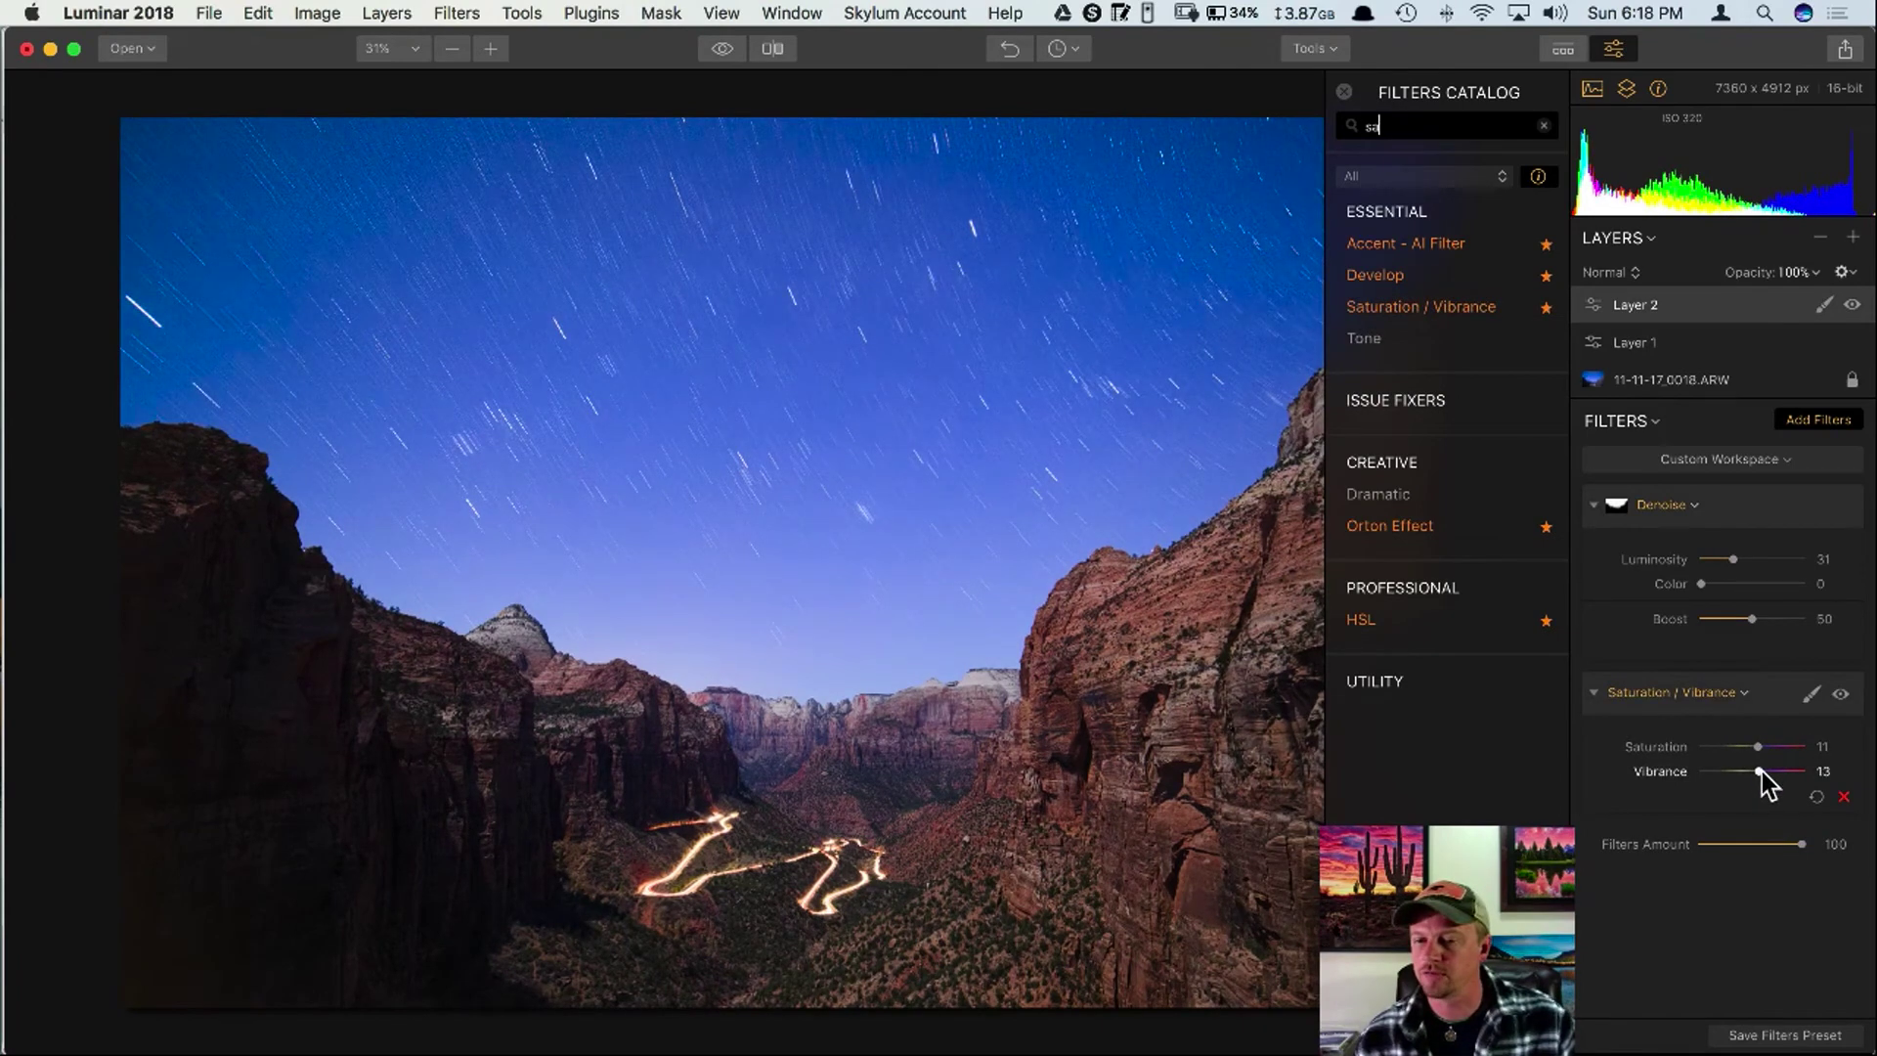
pyautogui.click(1344, 91)
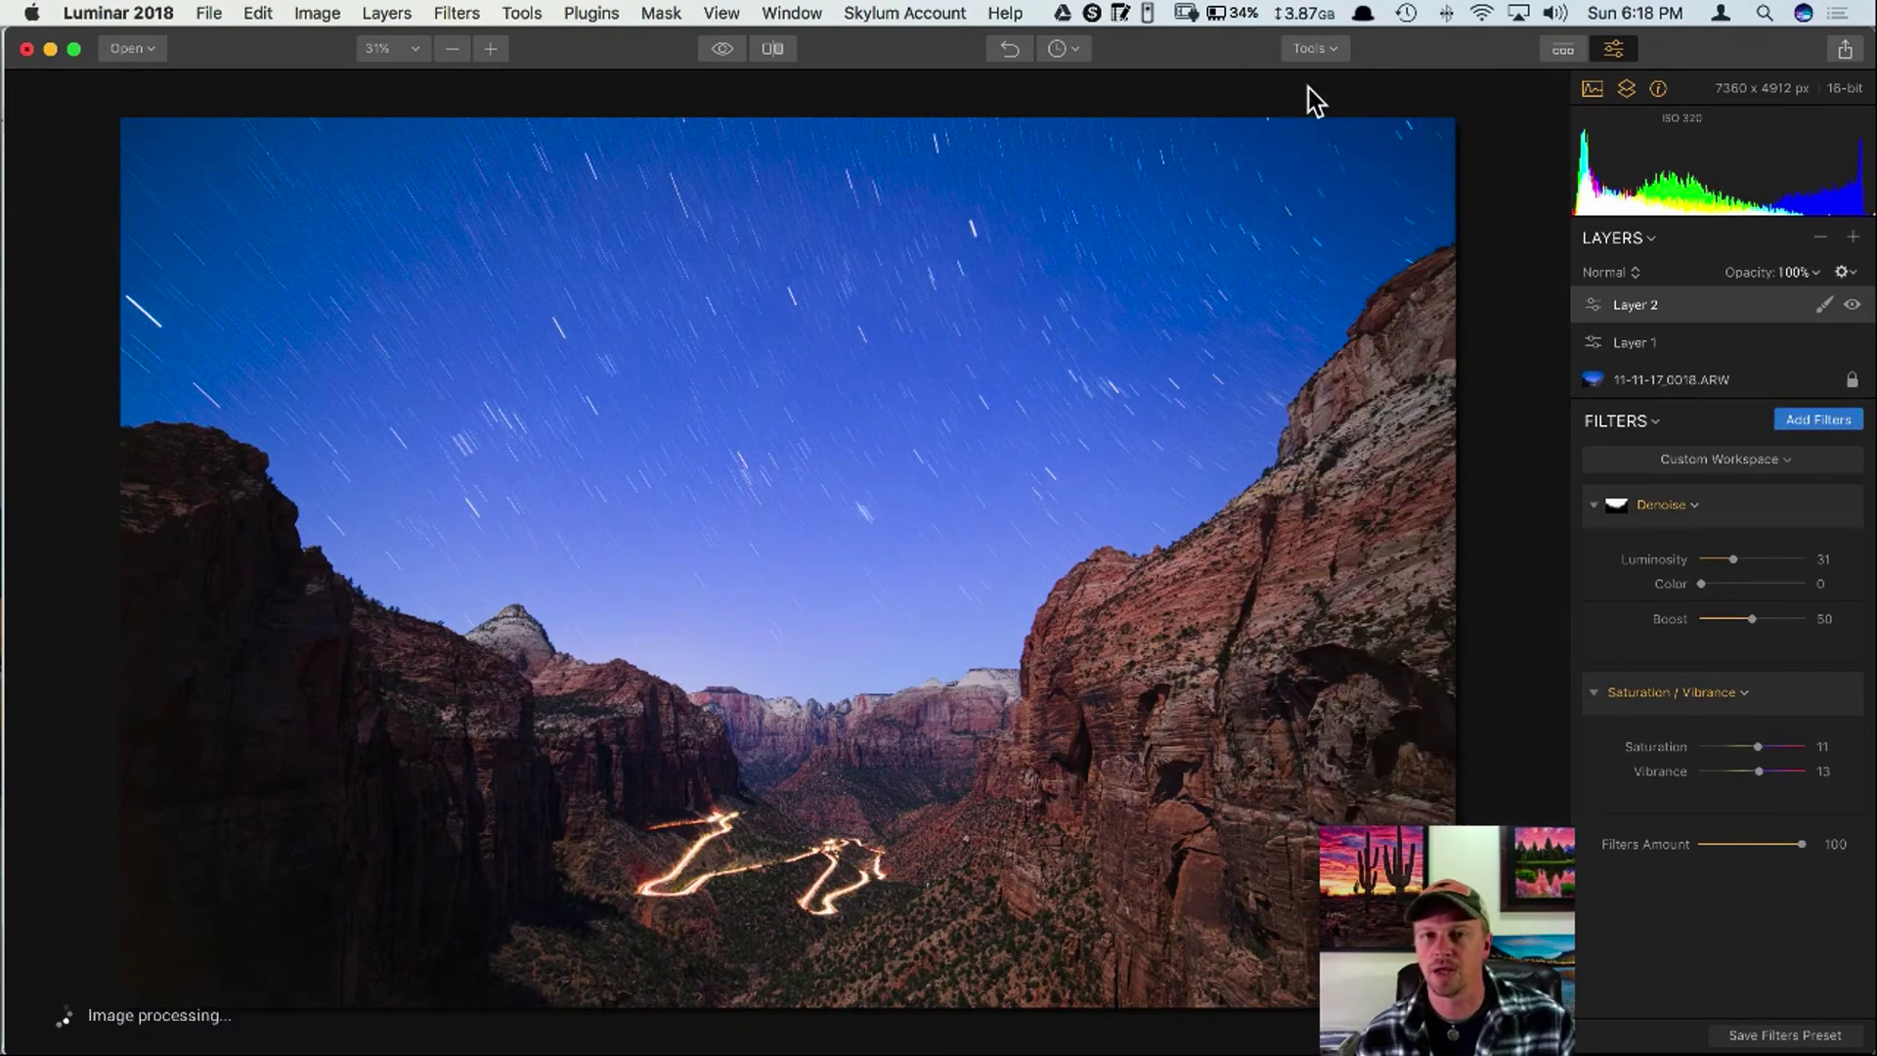
# Compare the star-trail photo before and after editing with the split view.
pyautogui.click(771, 51)
pyautogui.moveTo(788, 486); pyautogui.dragTo(571, 471)
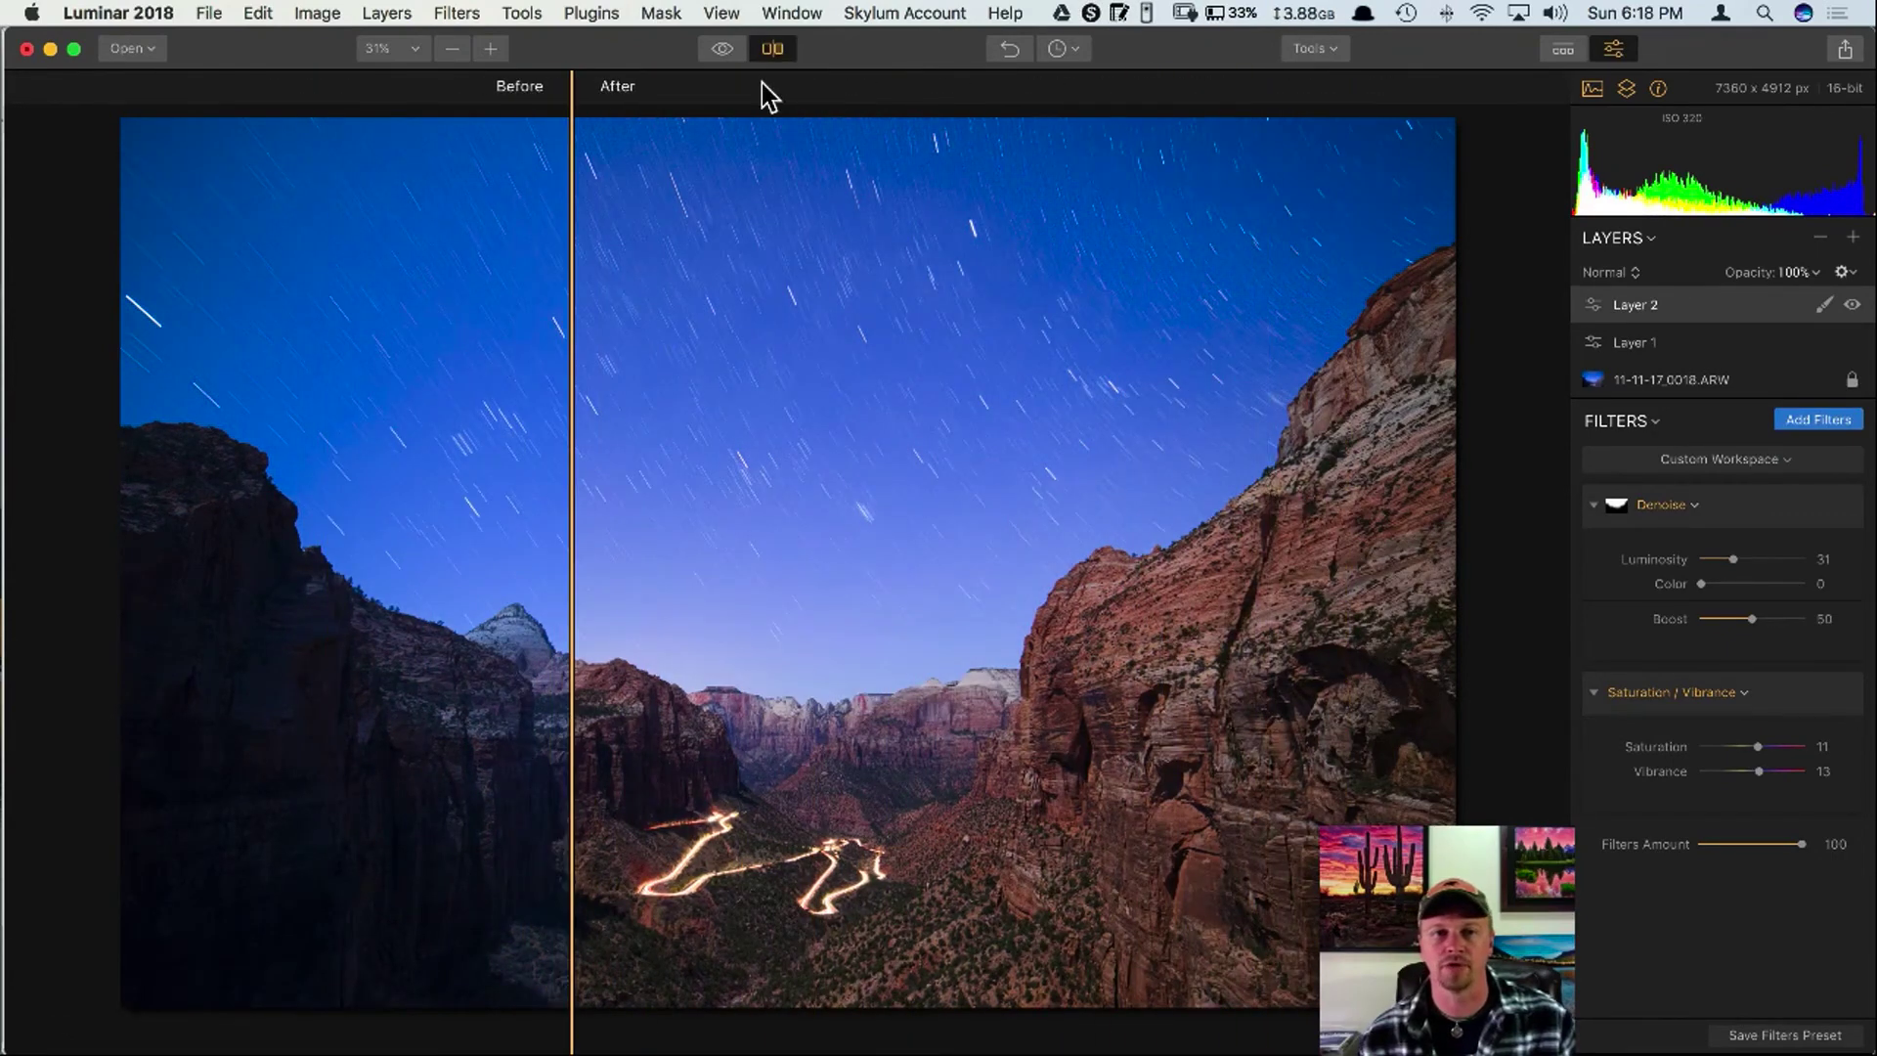
pyautogui.click(772, 51)
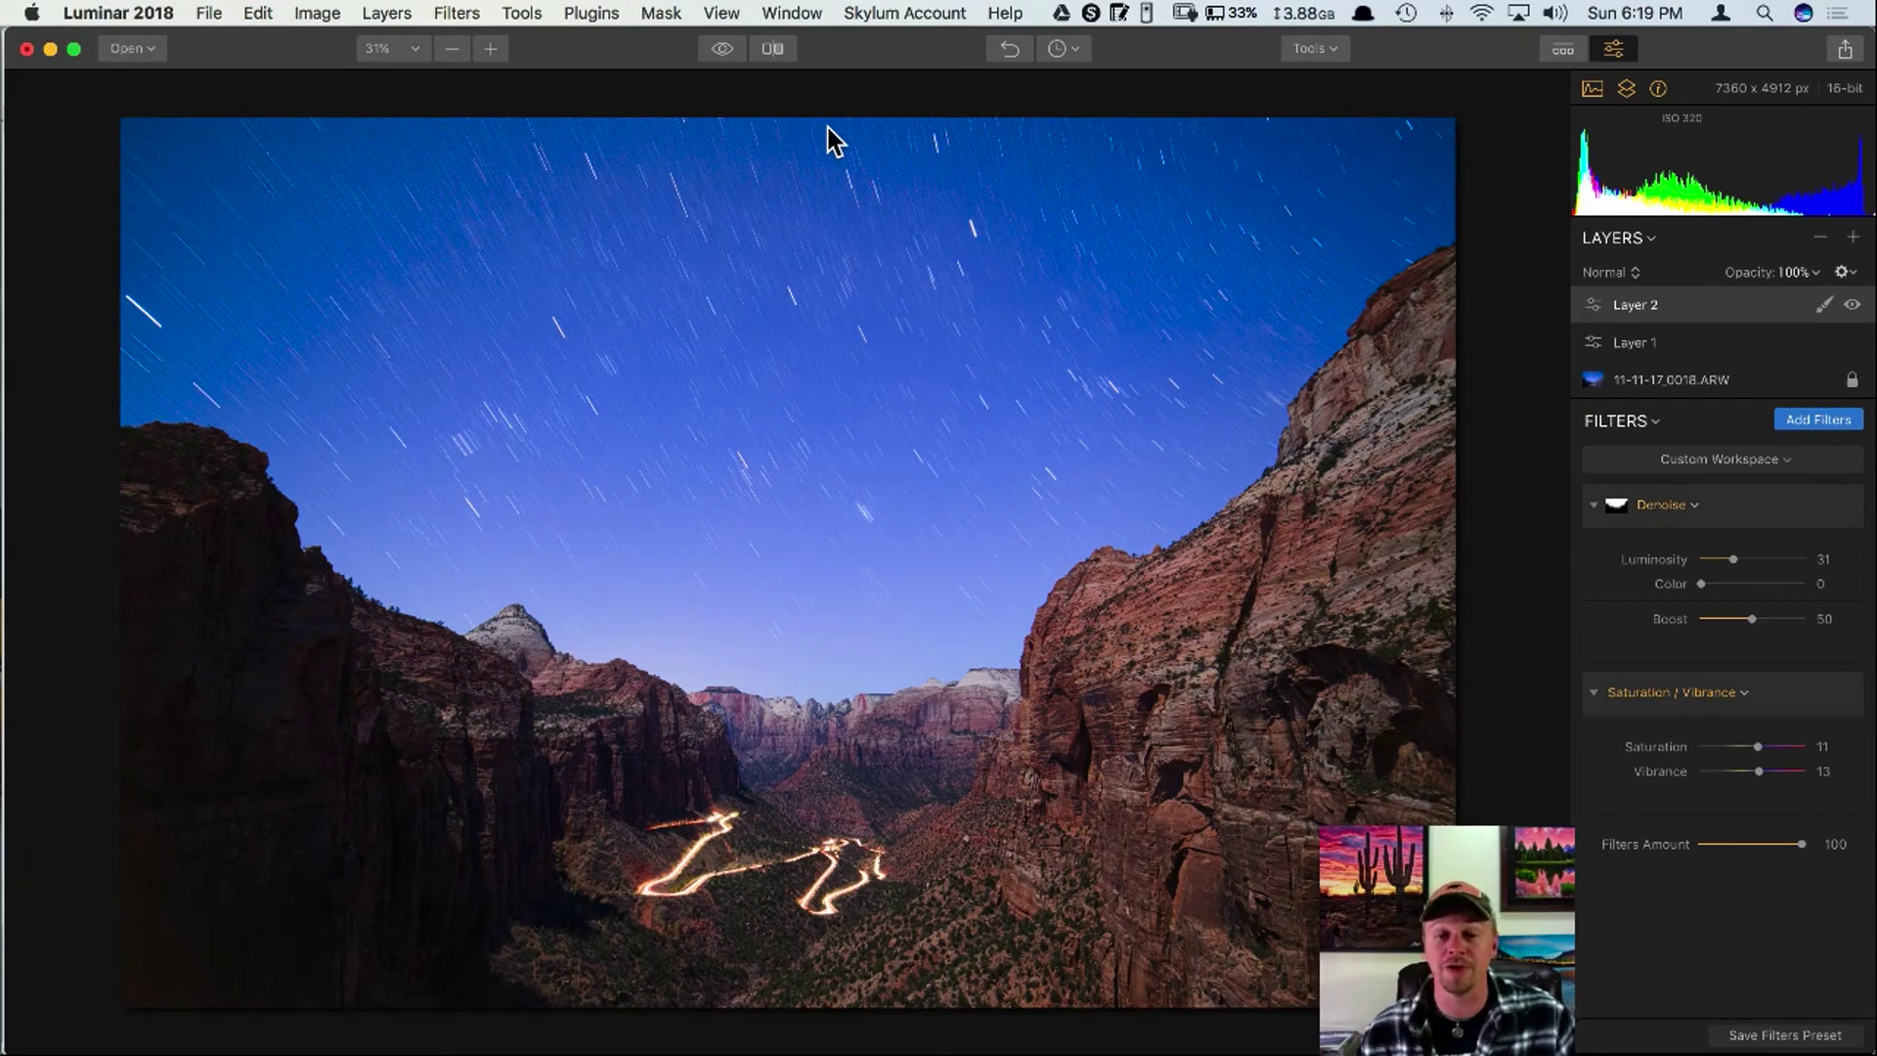
pyautogui.click(1785, 460)
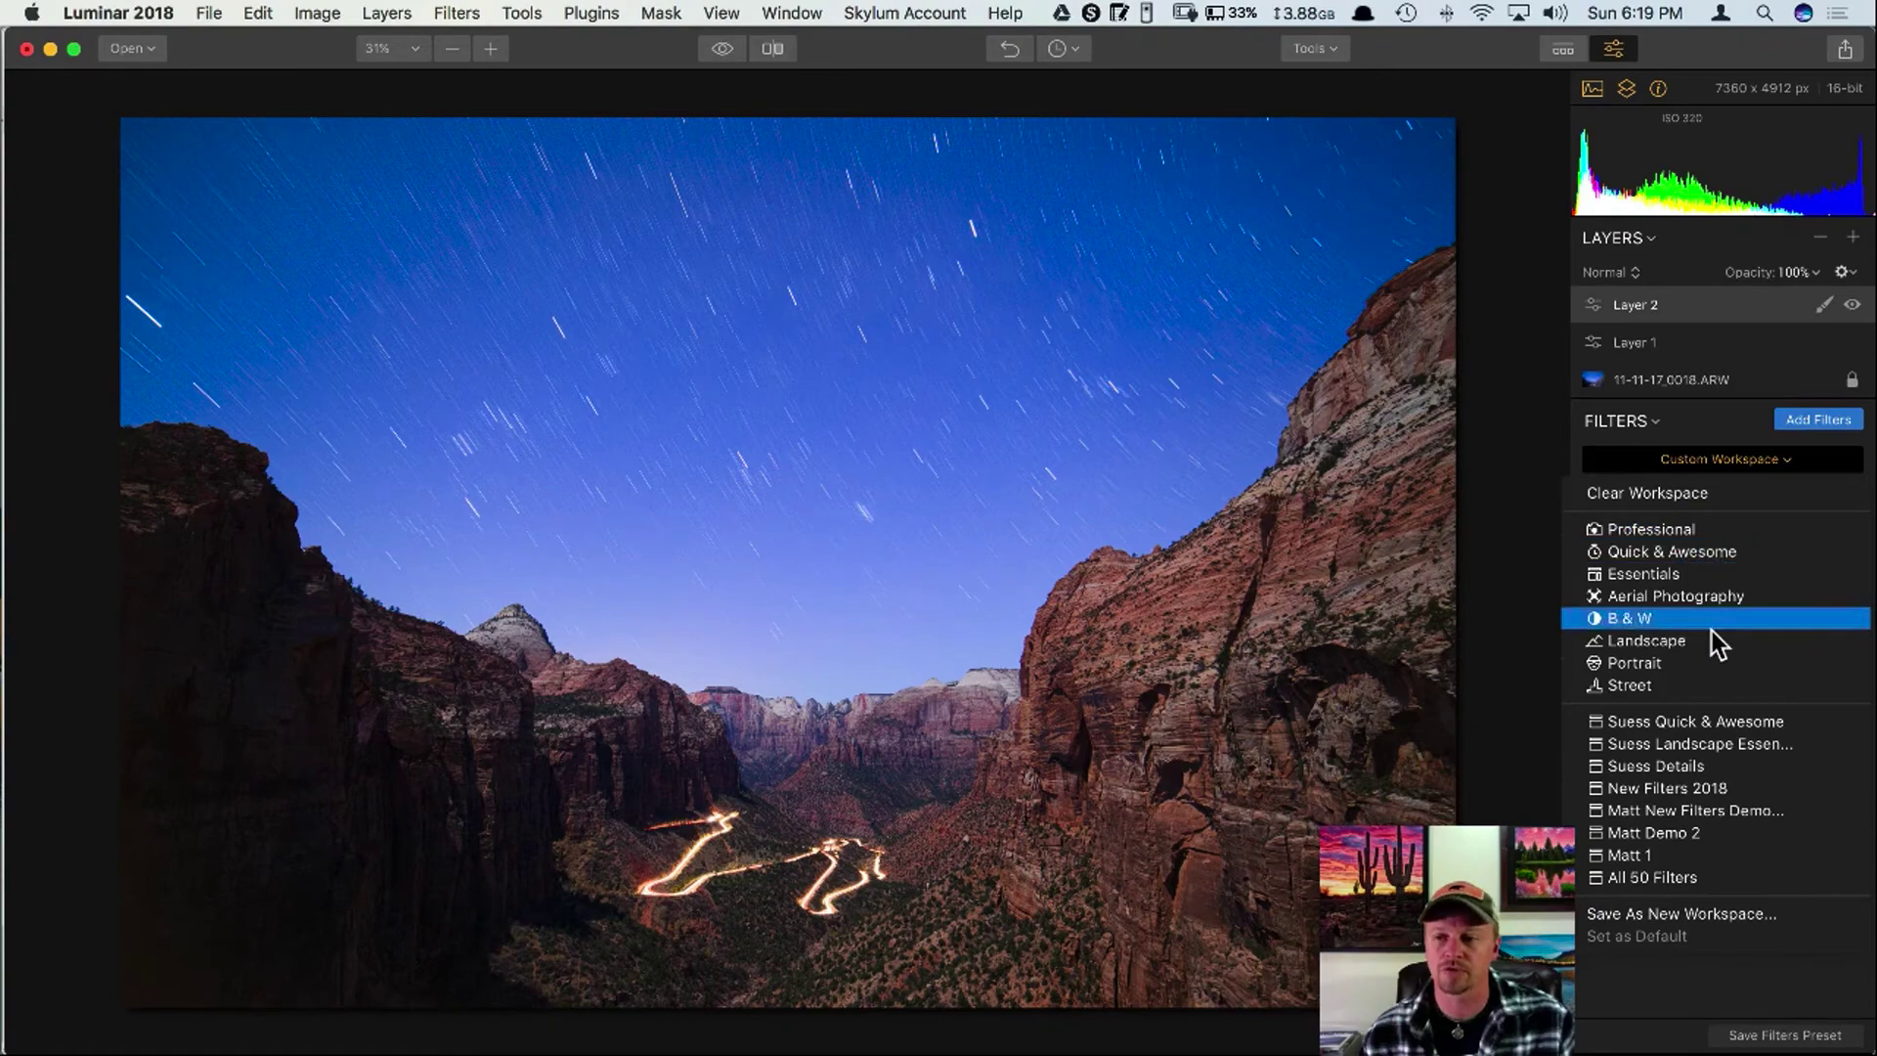
pyautogui.click(1741, 457)
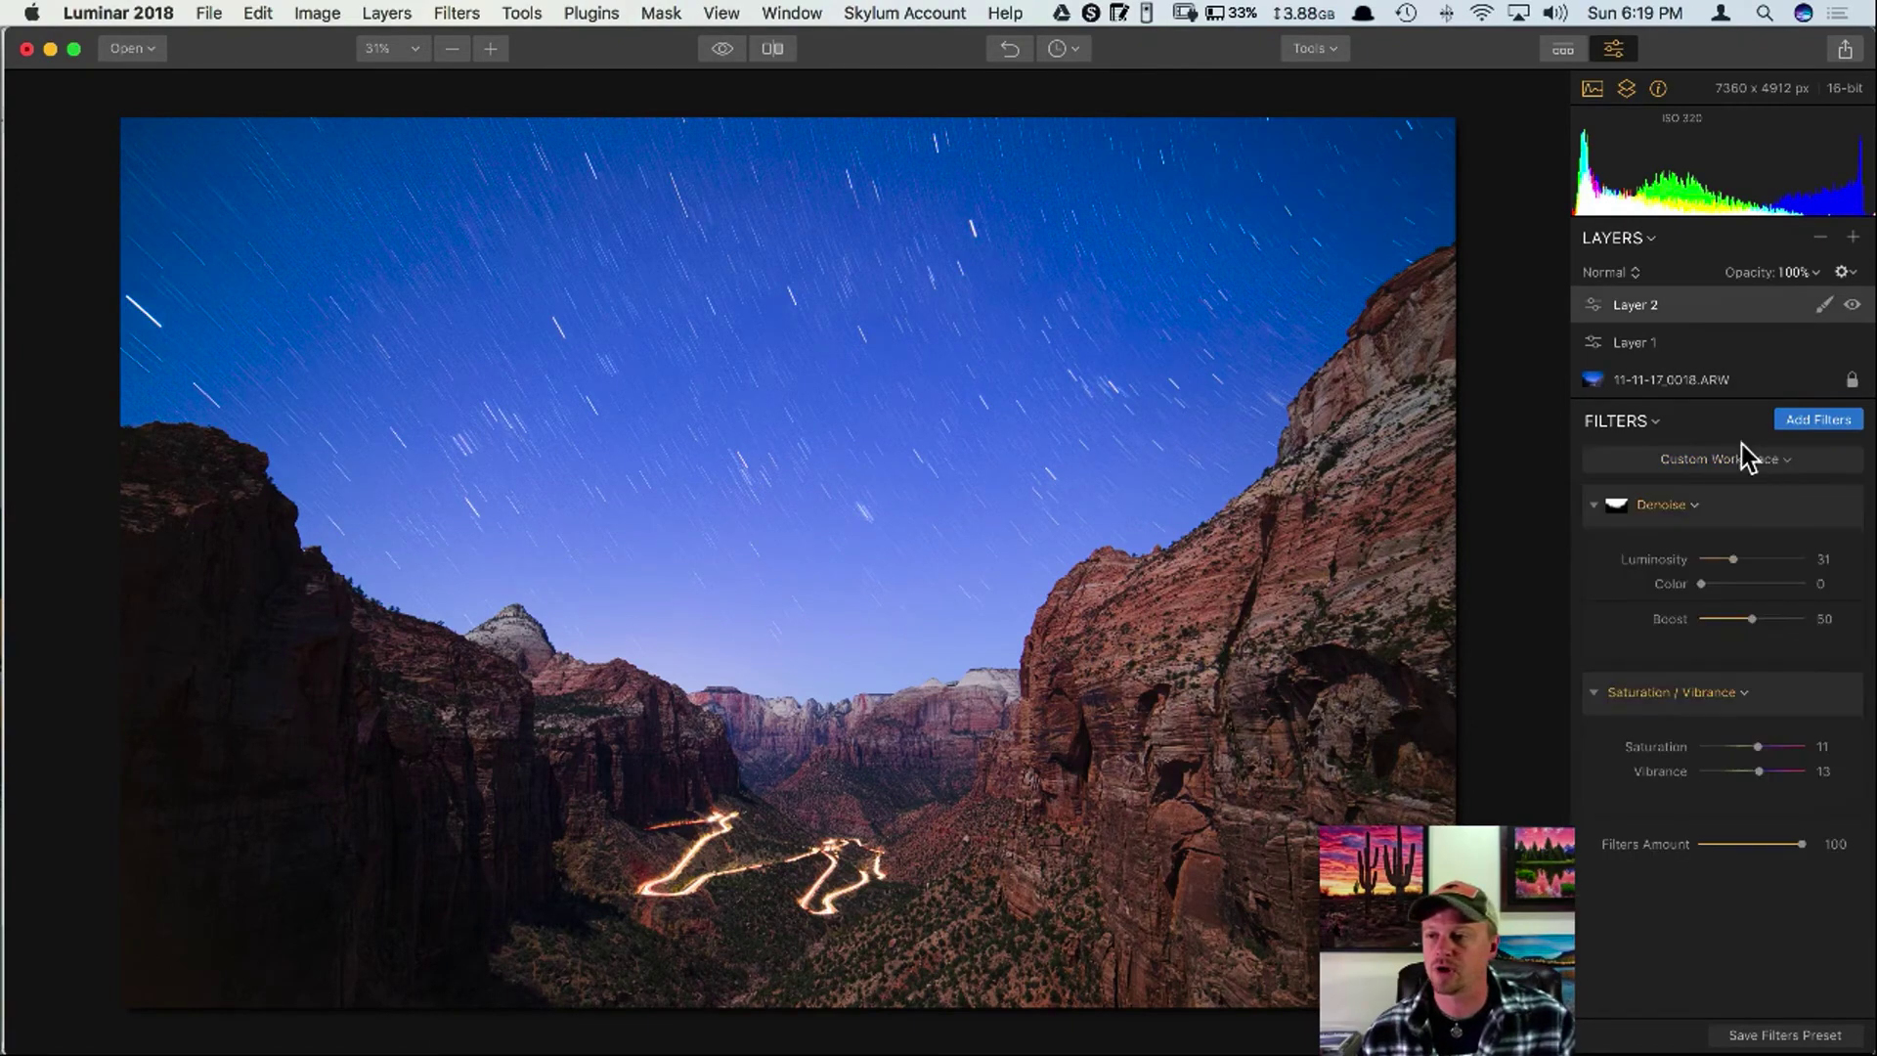
# Add a new adjustment layer above Layer 2, load the Professional workspace and look through its filters.
pyautogui.click(1852, 237)
pyautogui.click(1835, 267)
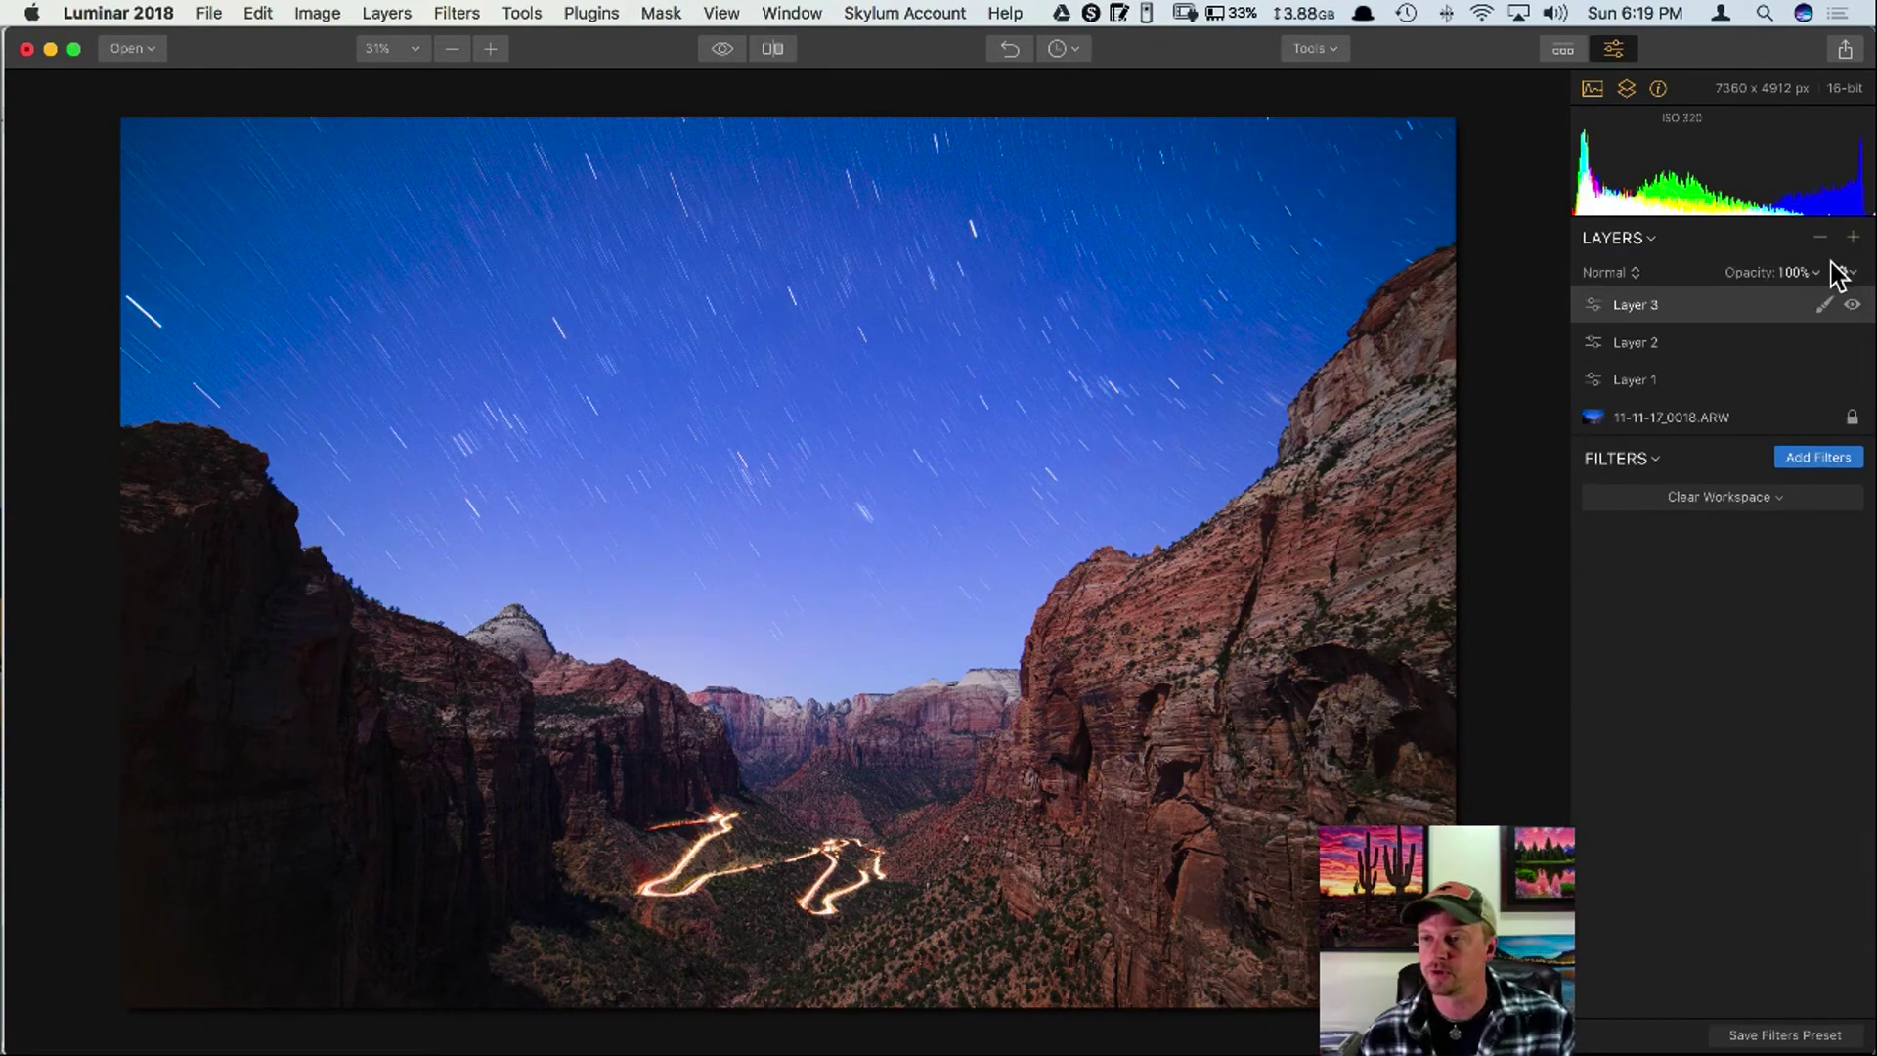
pyautogui.click(1732, 499)
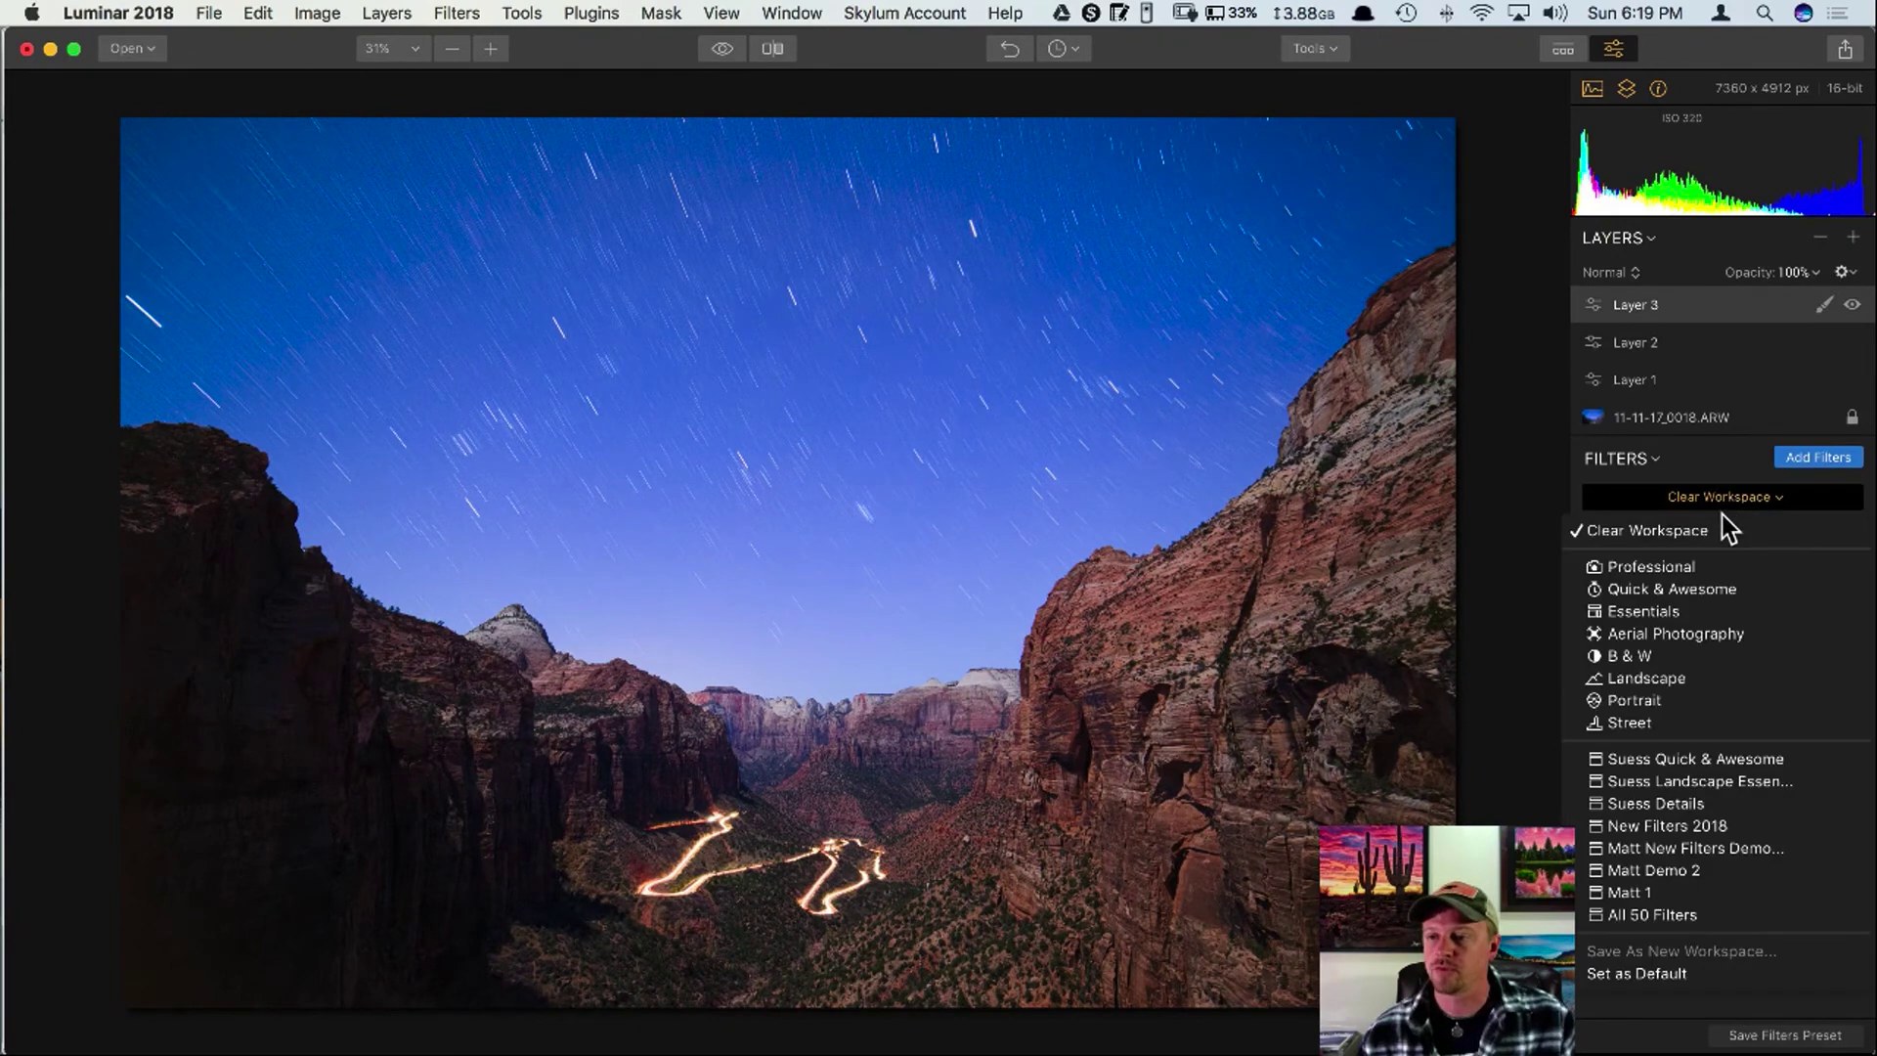
pyautogui.click(1688, 569)
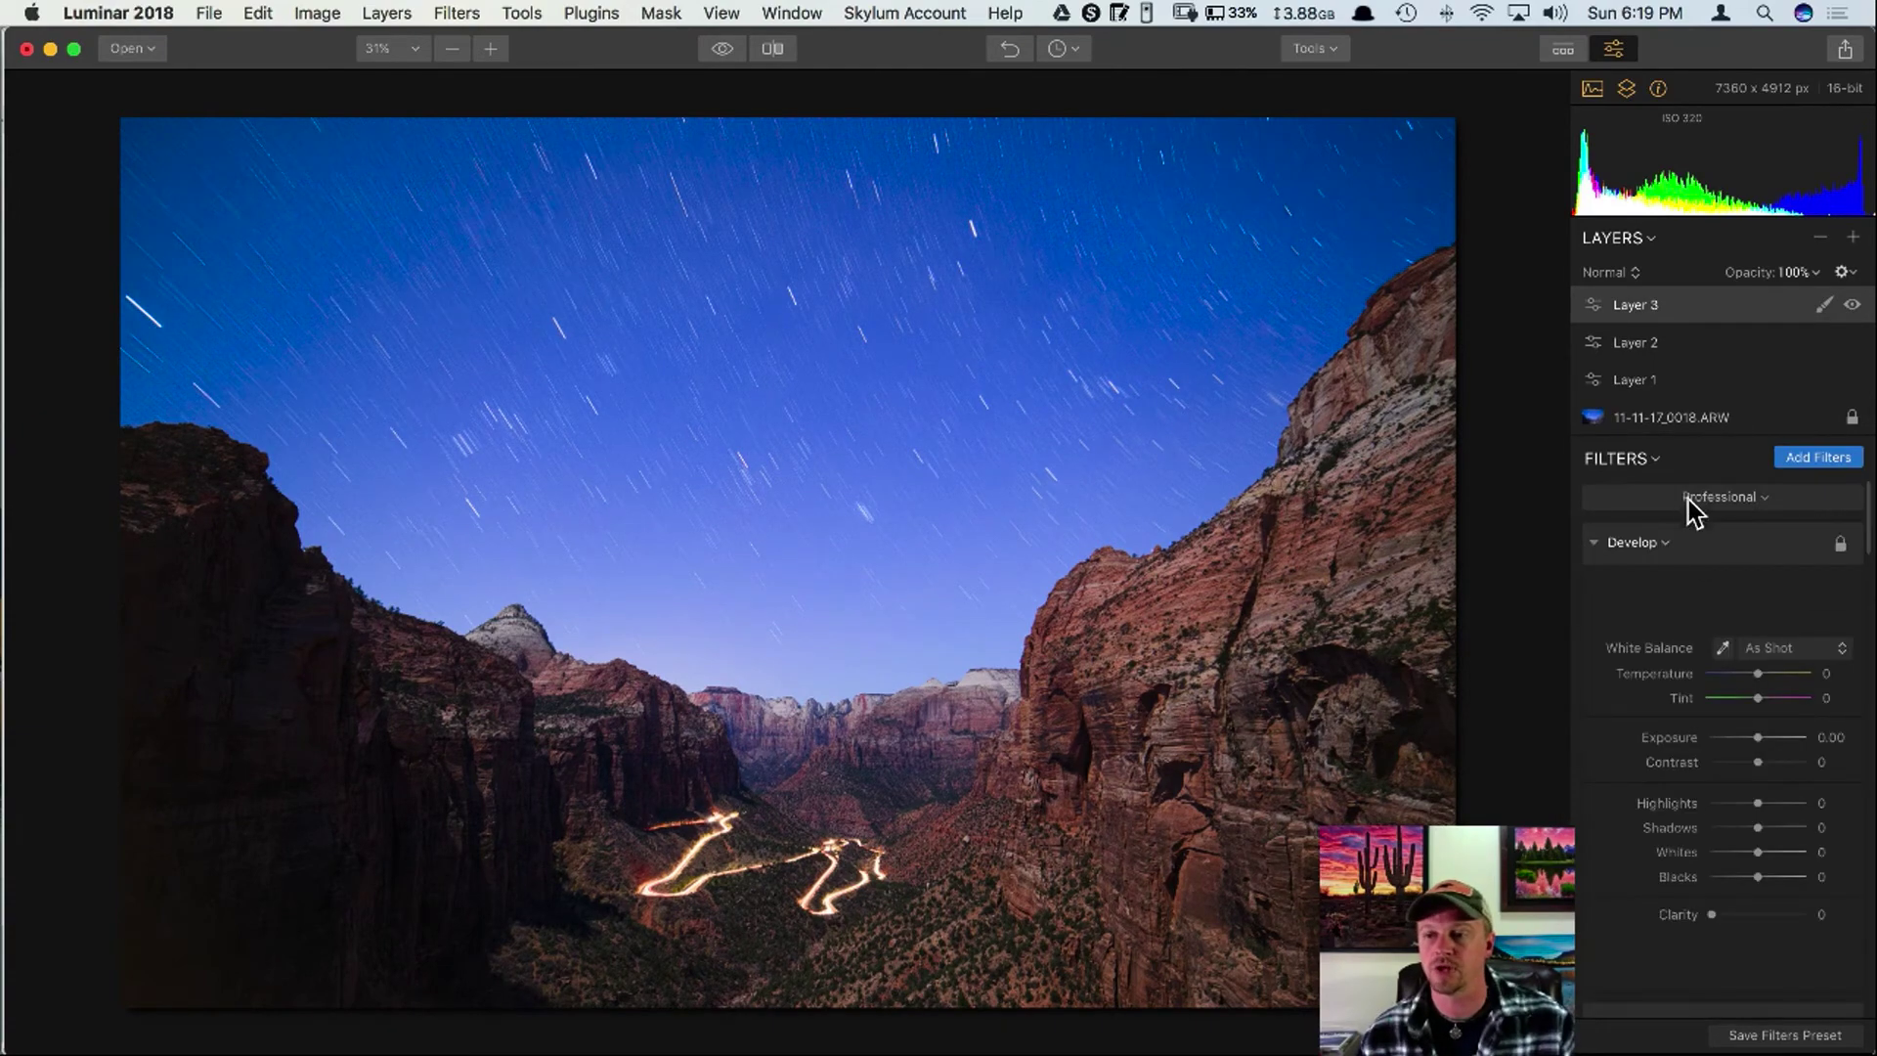
pyautogui.scroll(-5, 1710, 626)
pyautogui.scroll(-10, 1710, 645)
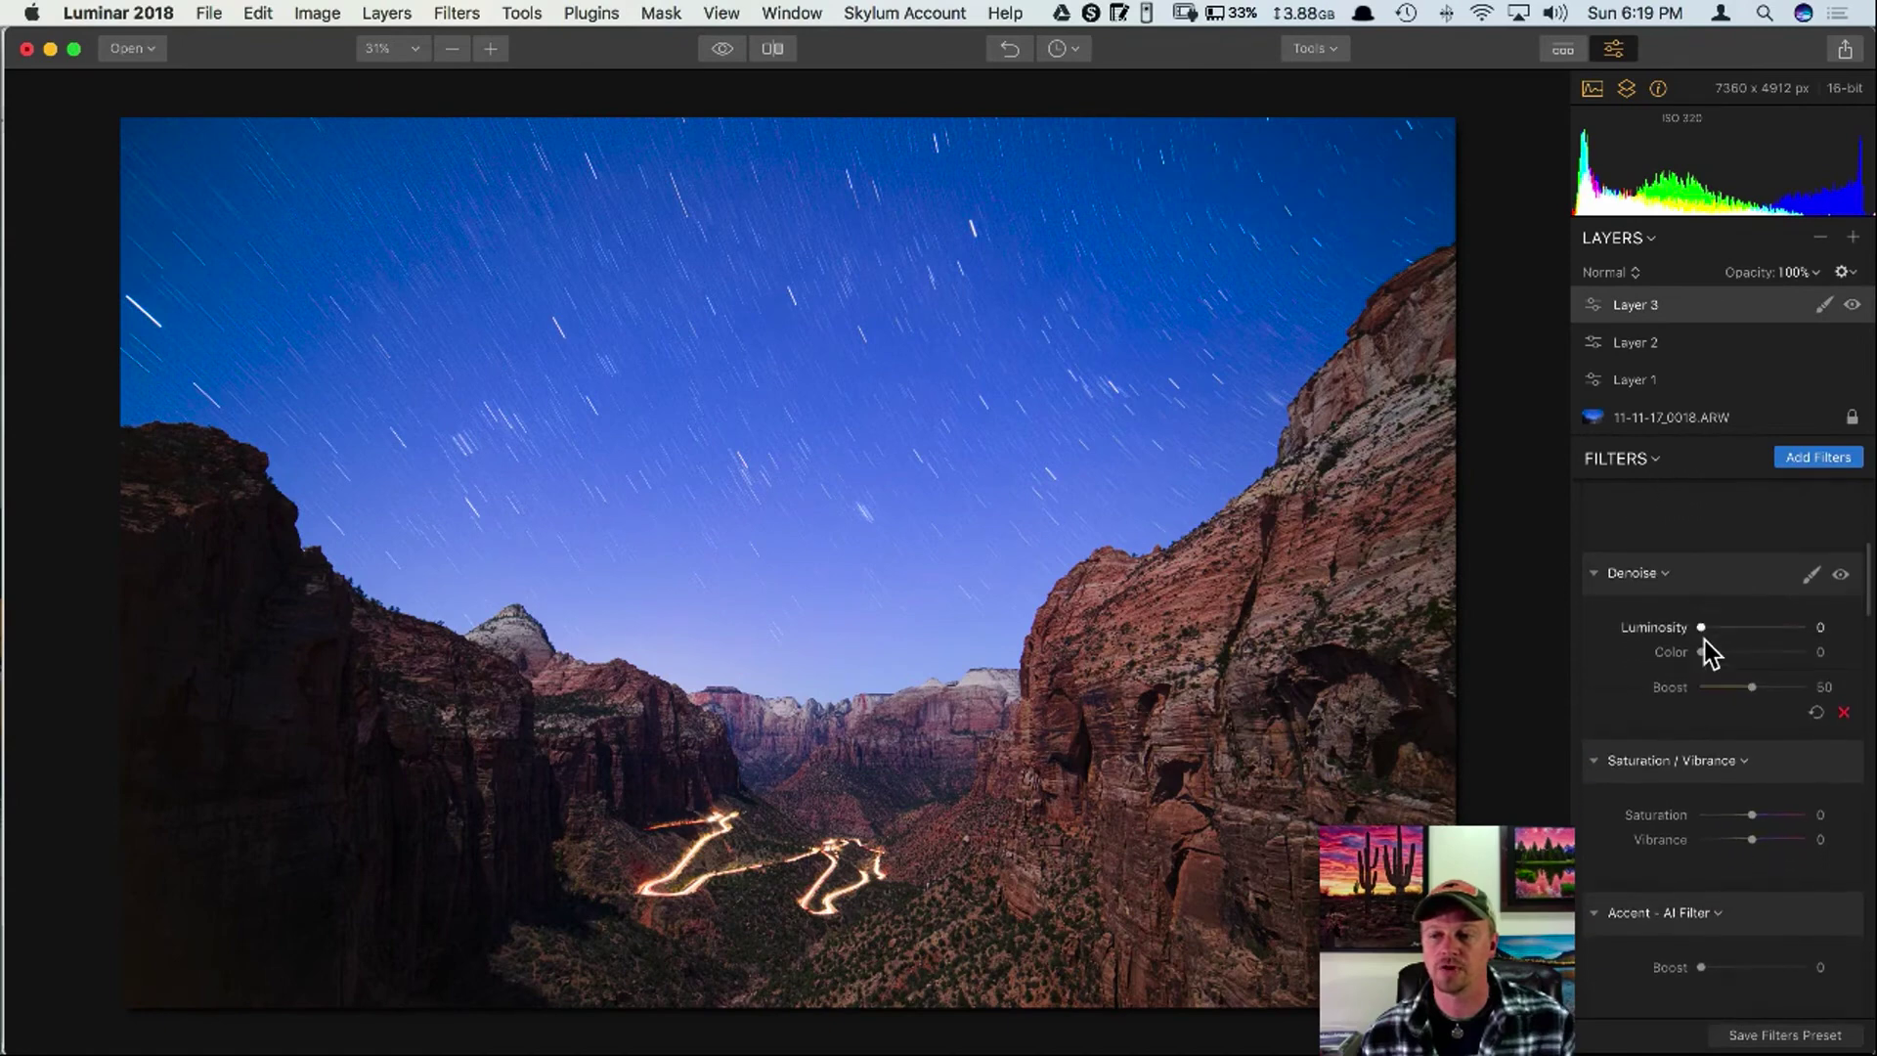
pyautogui.scroll(-5, 1686, 690)
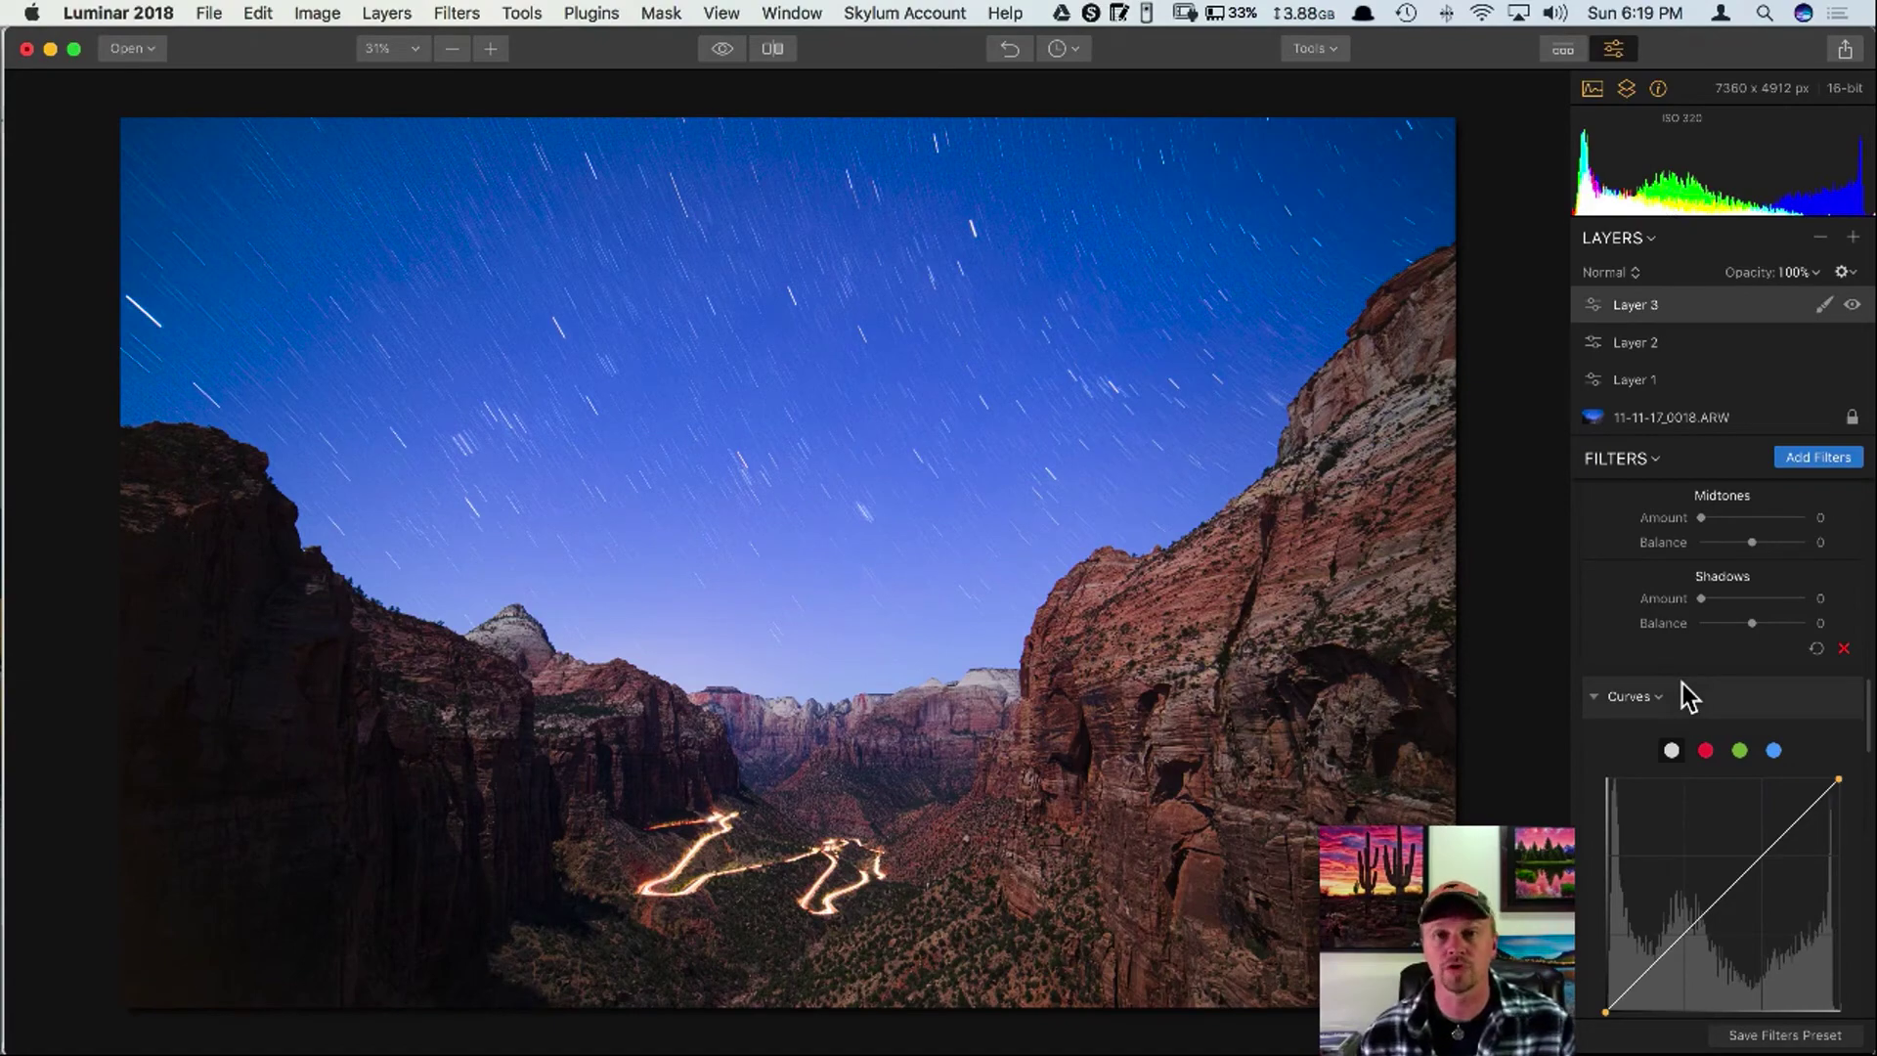
pyautogui.scroll(-5, 1686, 696)
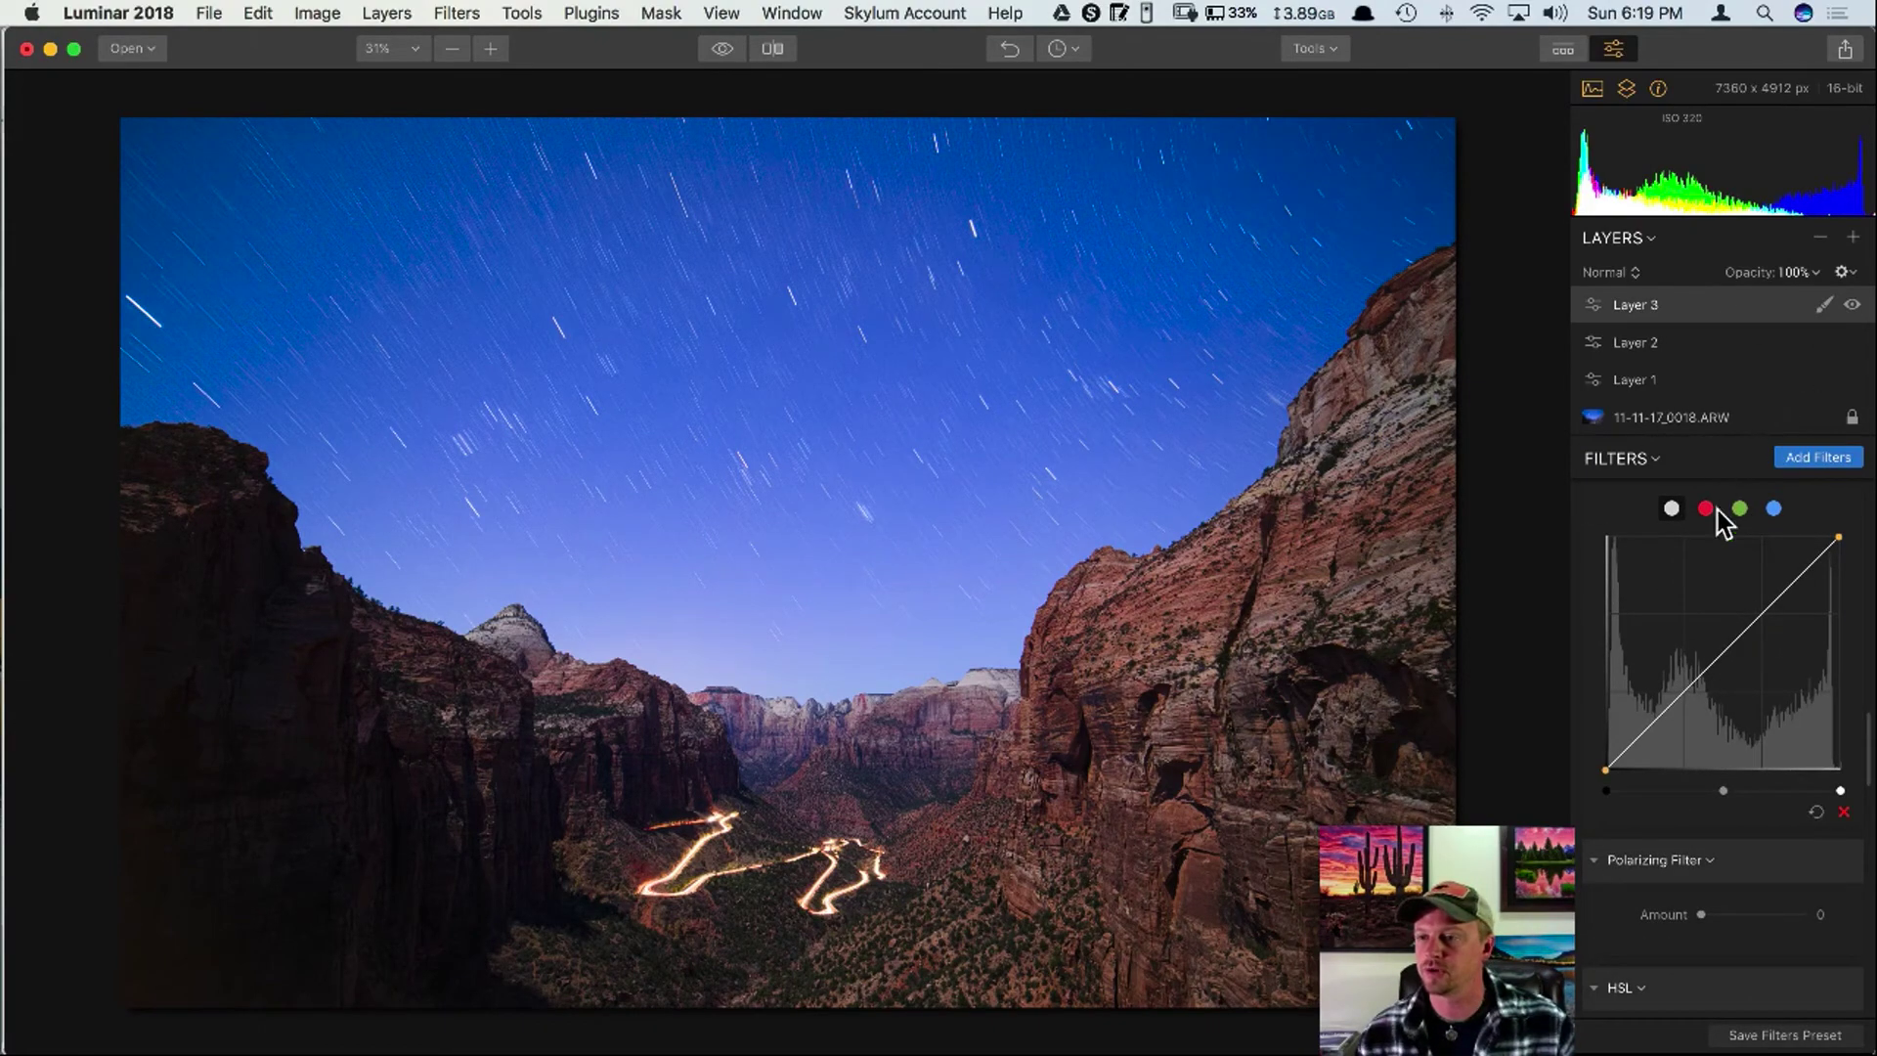
pyautogui.scroll(10, 1718, 527)
# Switch the new layer's workspace to Quick & Awesome and set it as the default workspace.
pyautogui.click(1745, 498)
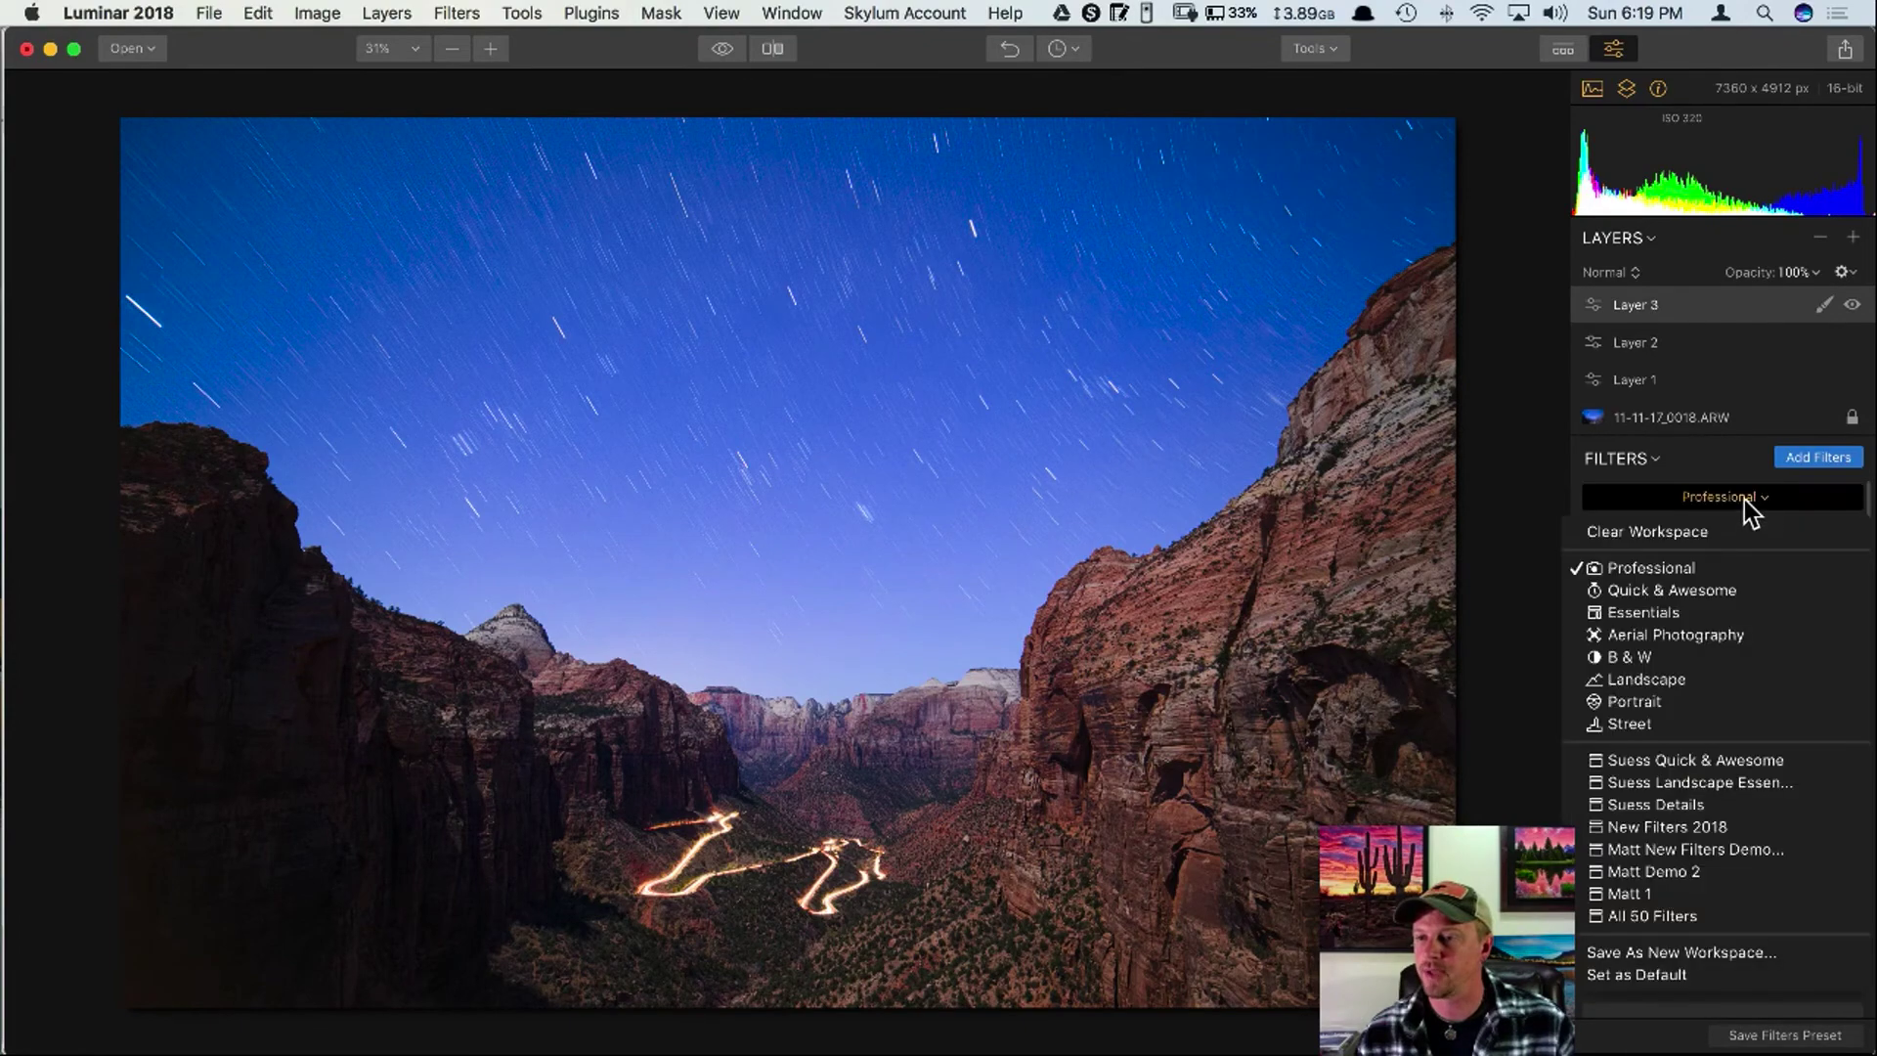
pyautogui.click(1695, 591)
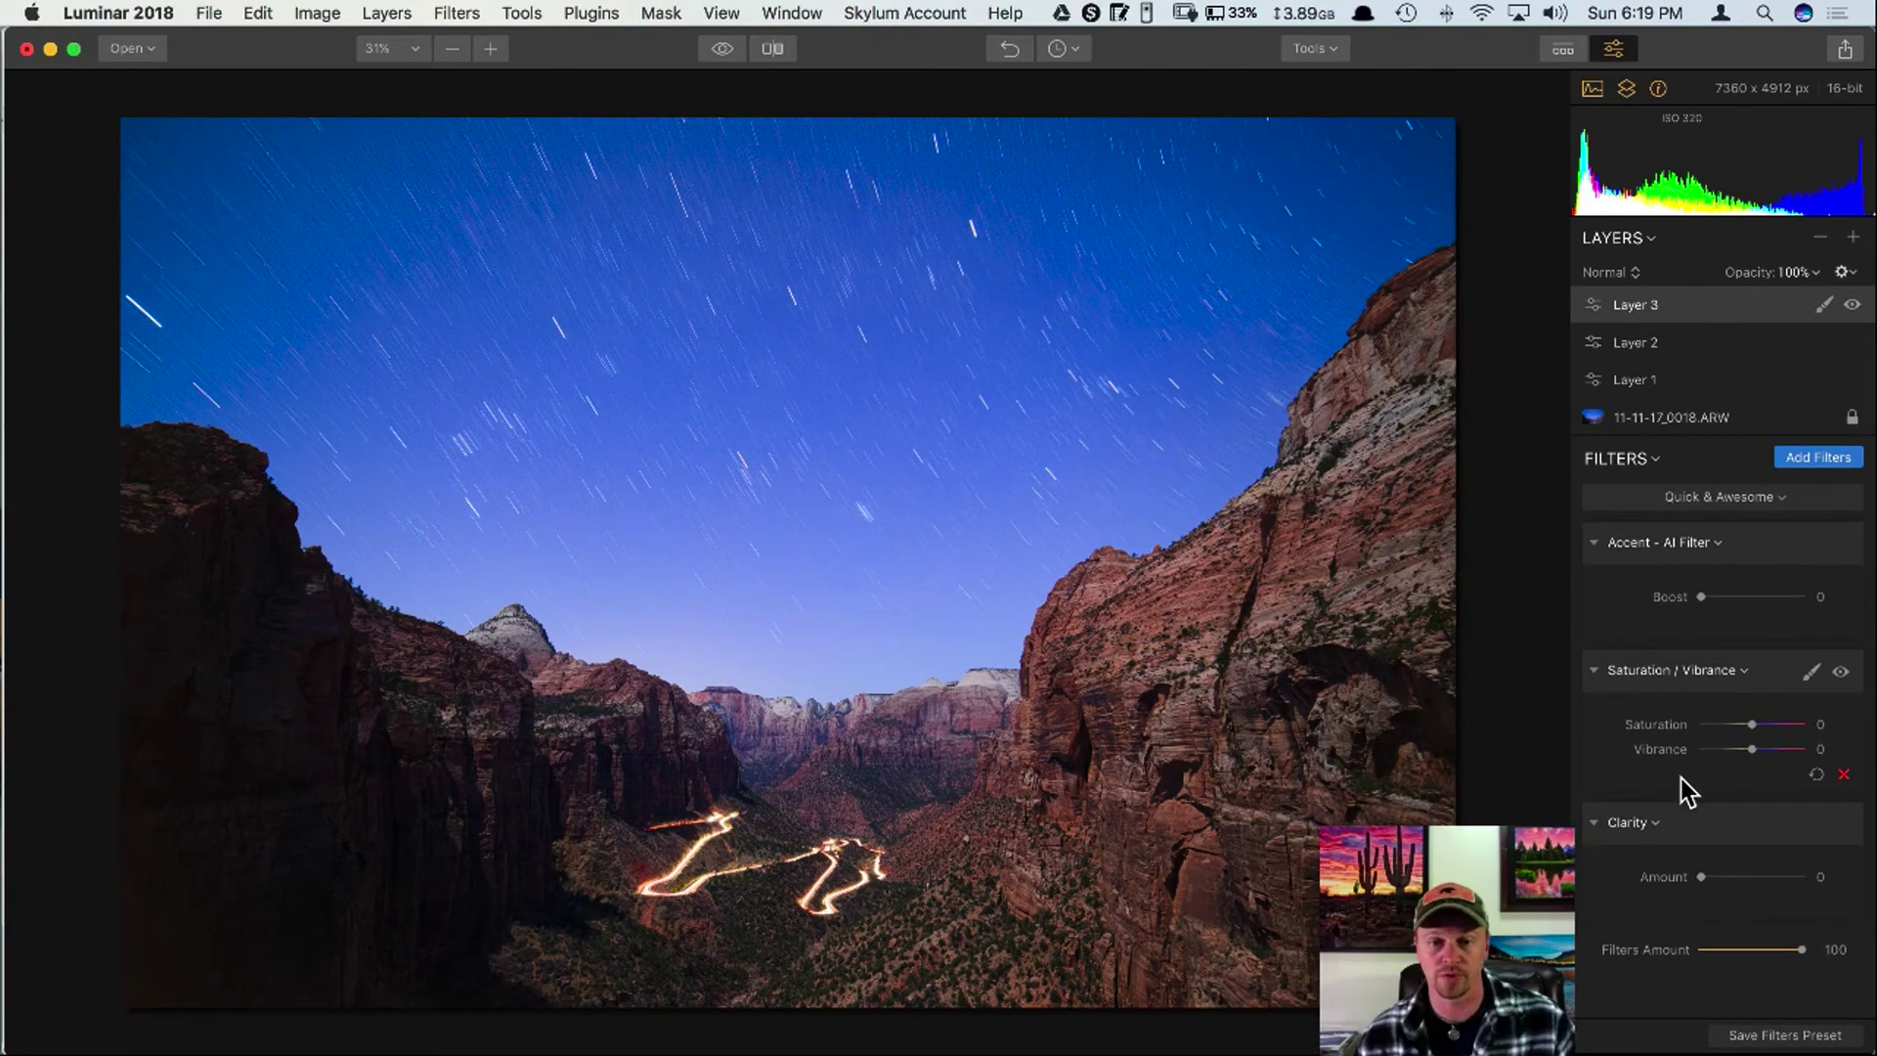
pyautogui.click(1743, 501)
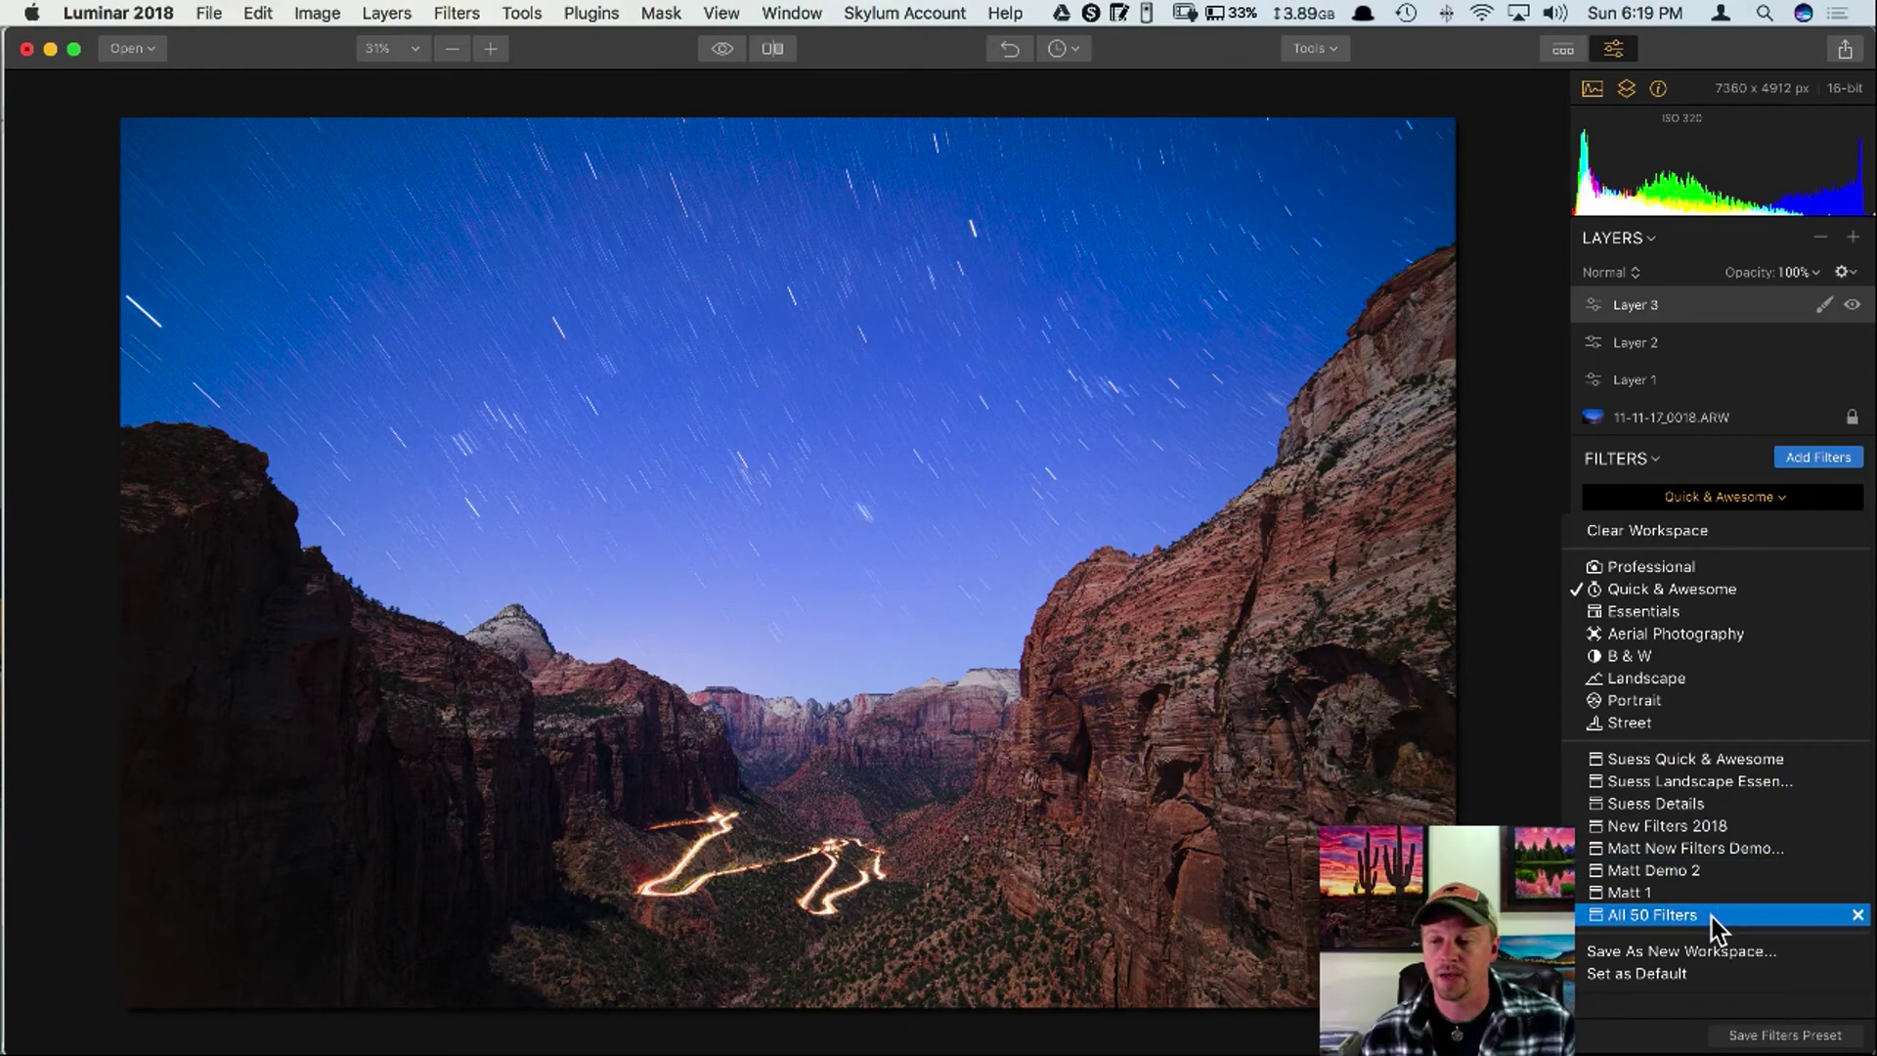
pyautogui.click(1708, 974)
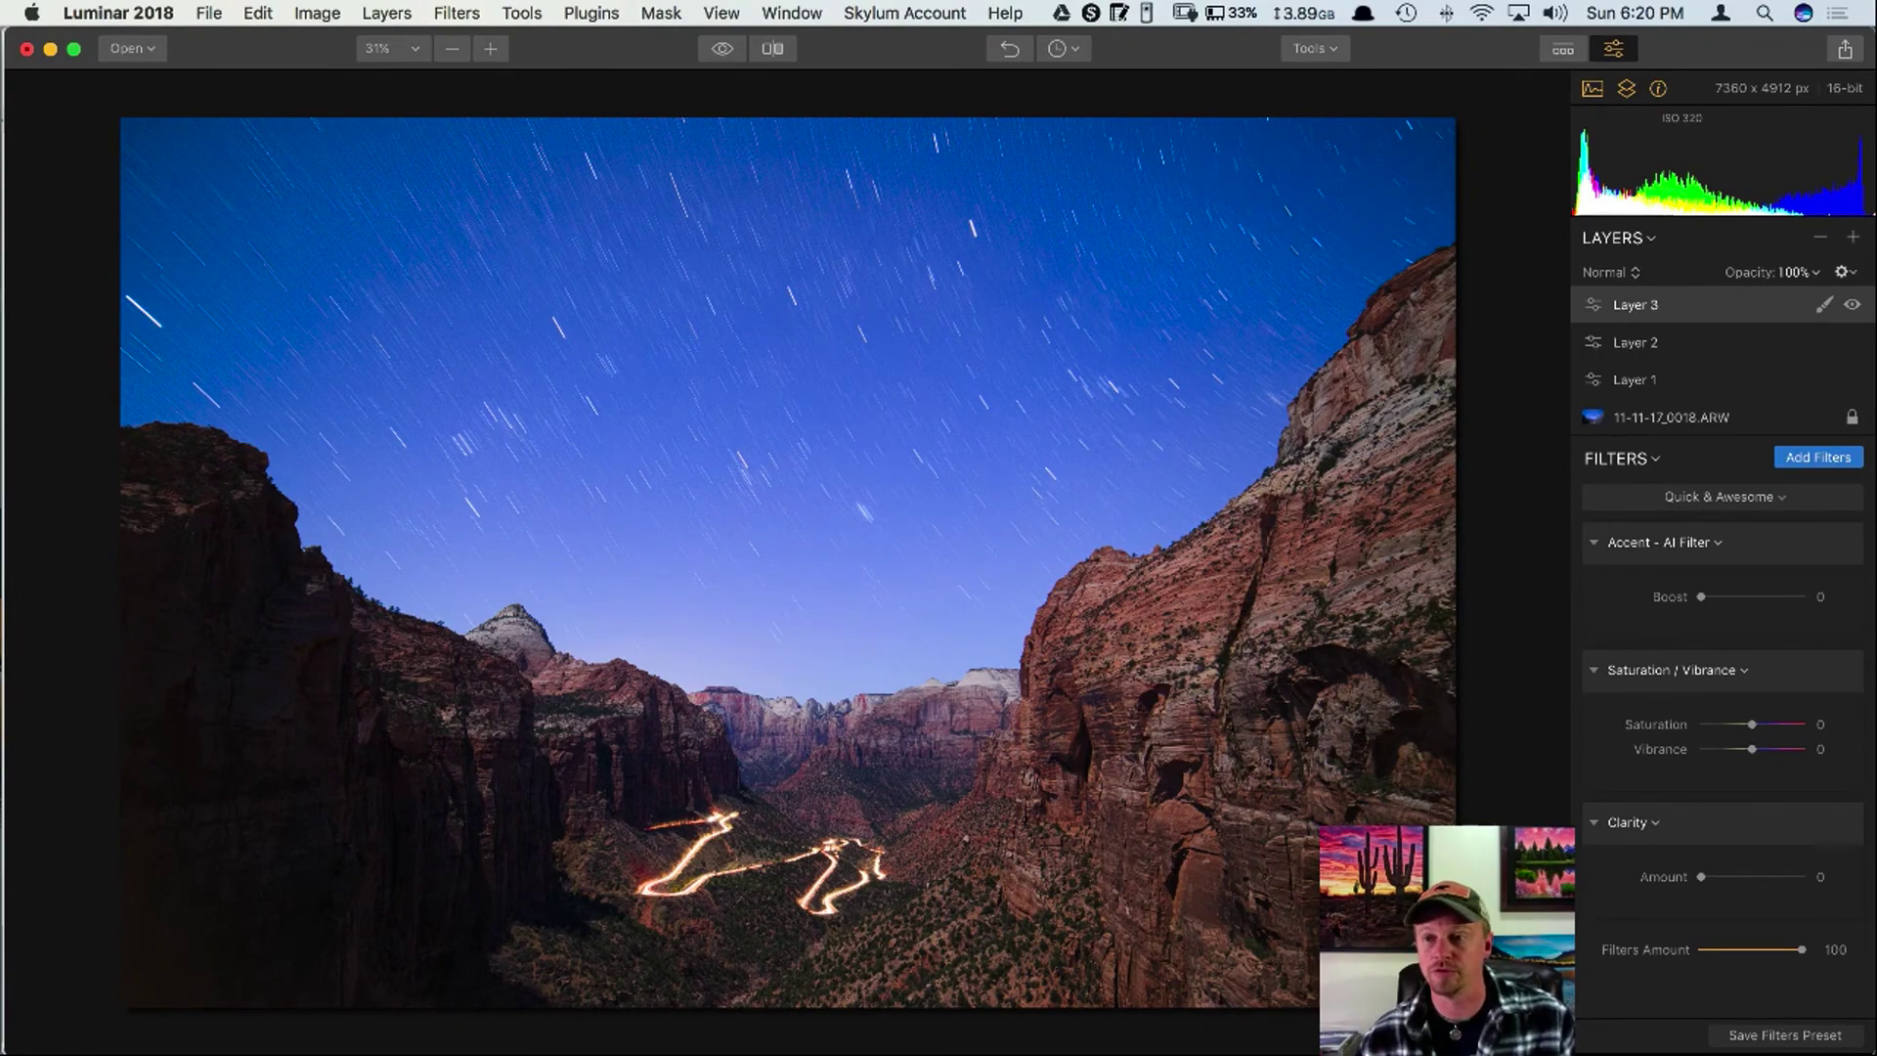
# Show the user presets strip for the photo and hide it again.
pyautogui.click(1564, 49)
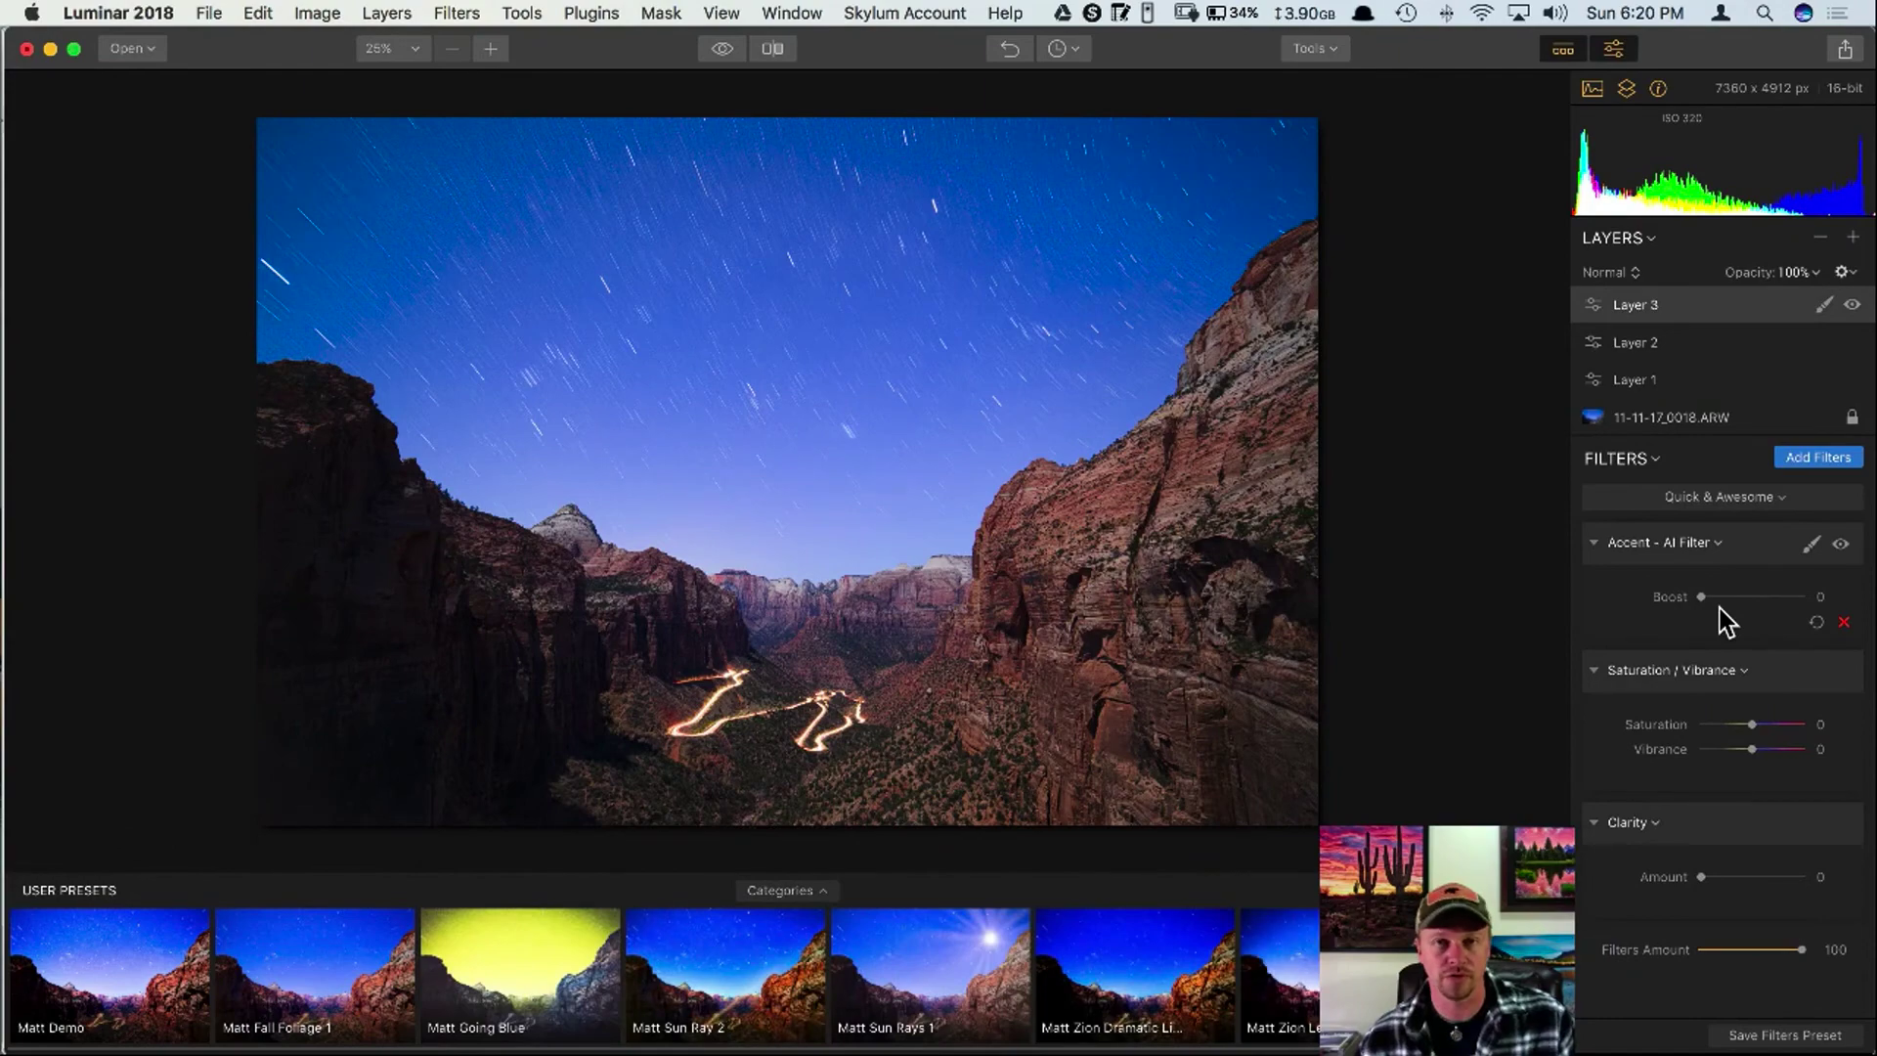
pyautogui.click(1562, 49)
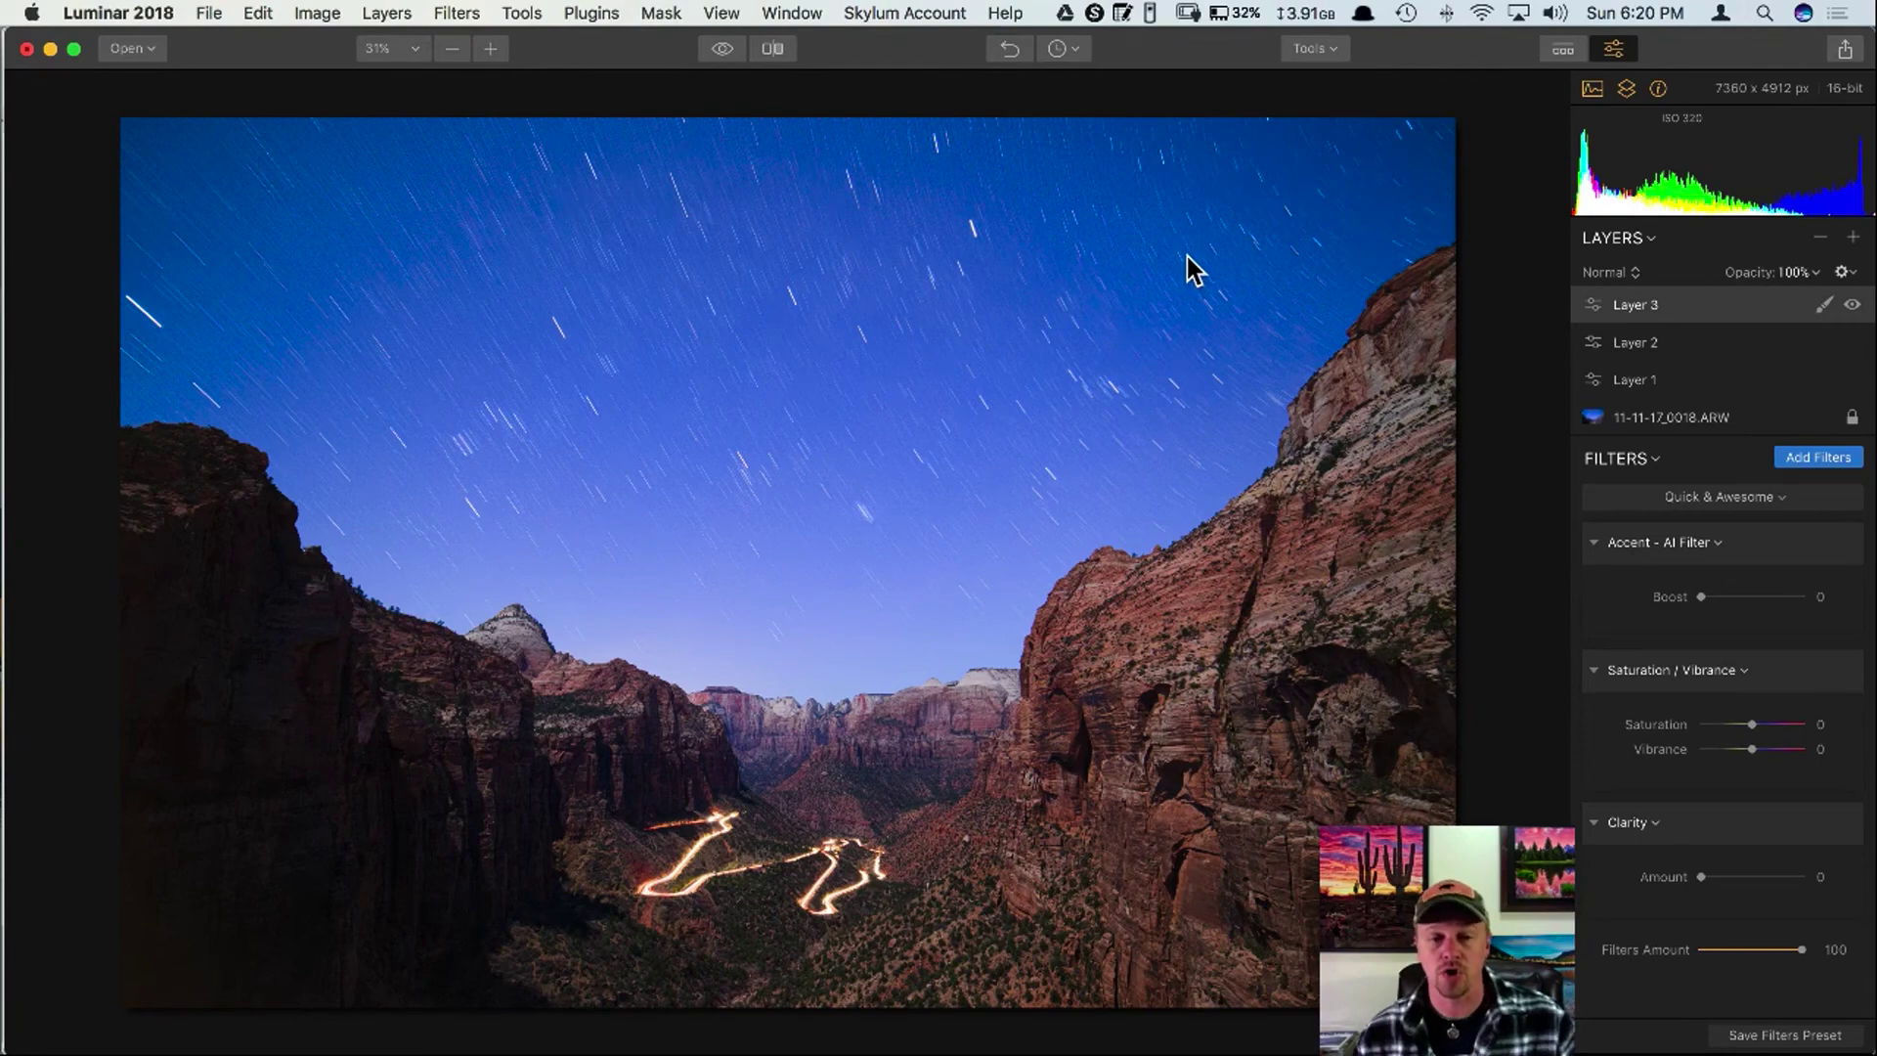
# Examine the export file formats and the Open In destinations for the photo without exporting it.
pyautogui.click(1845, 51)
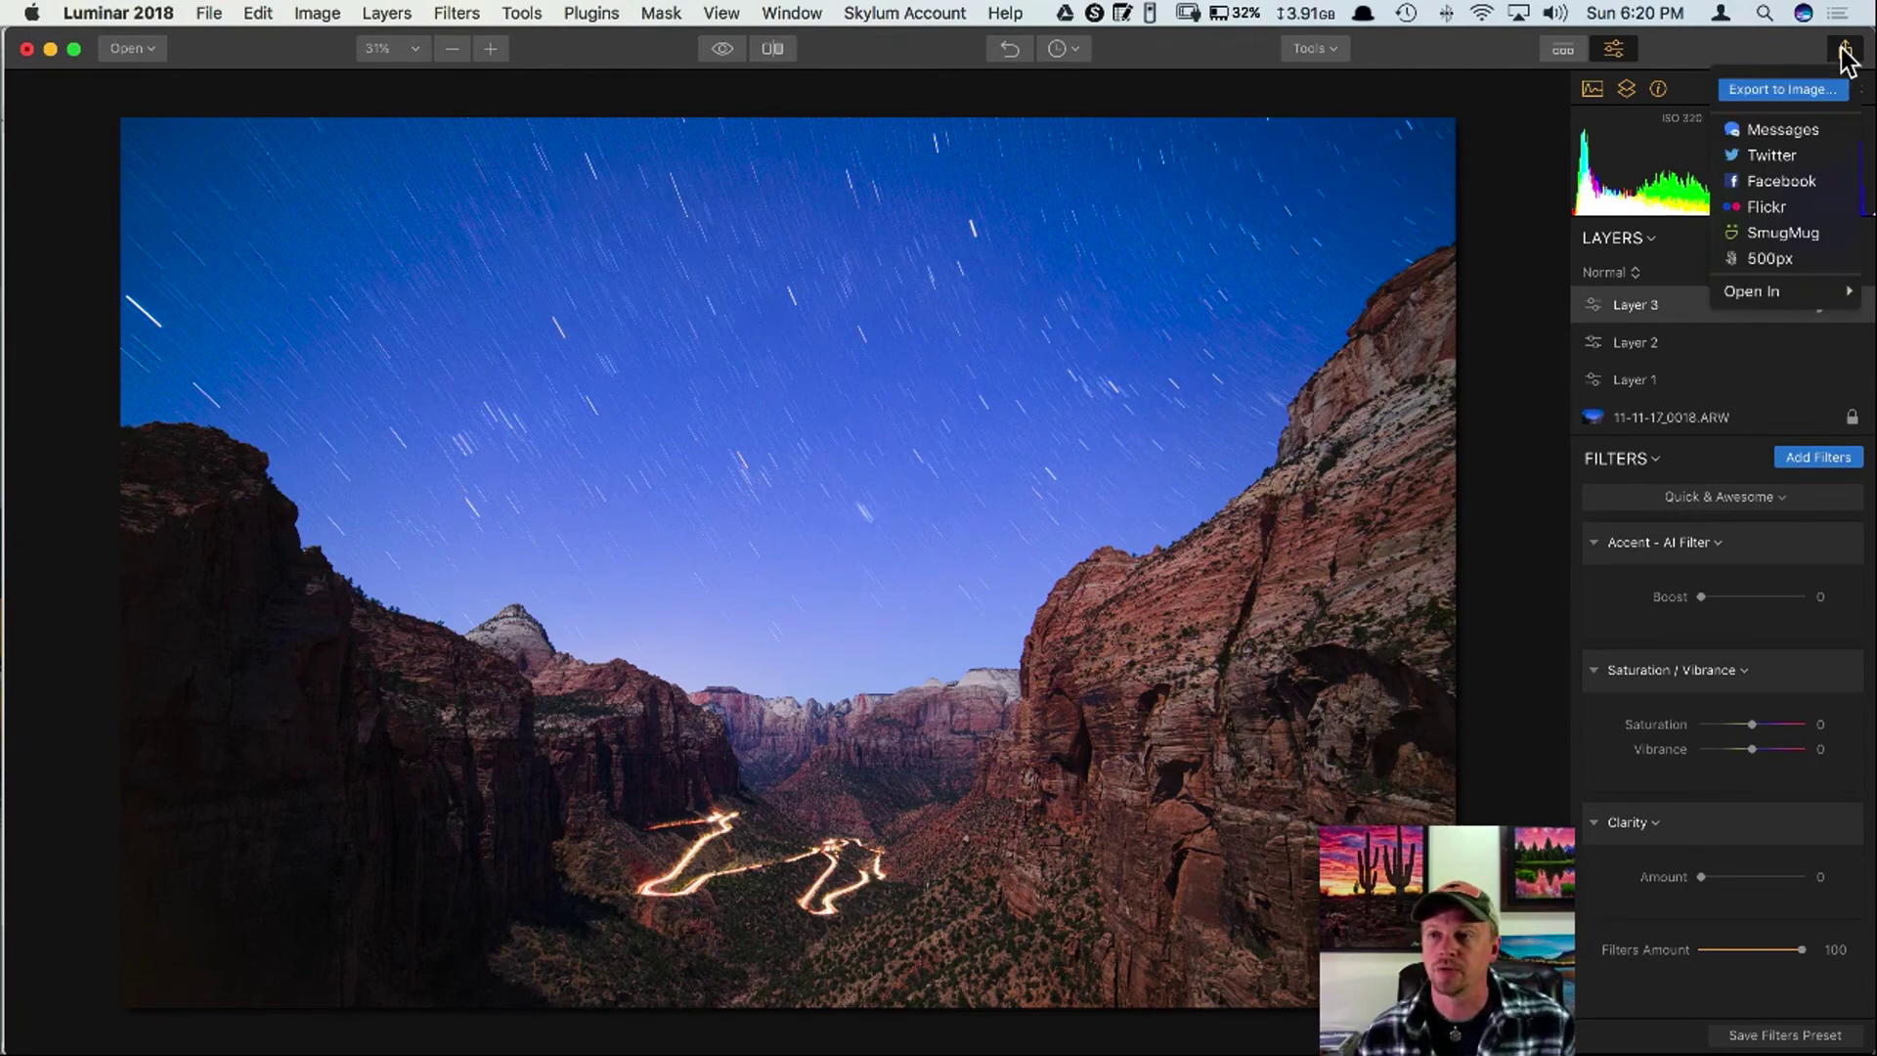
pyautogui.click(1796, 89)
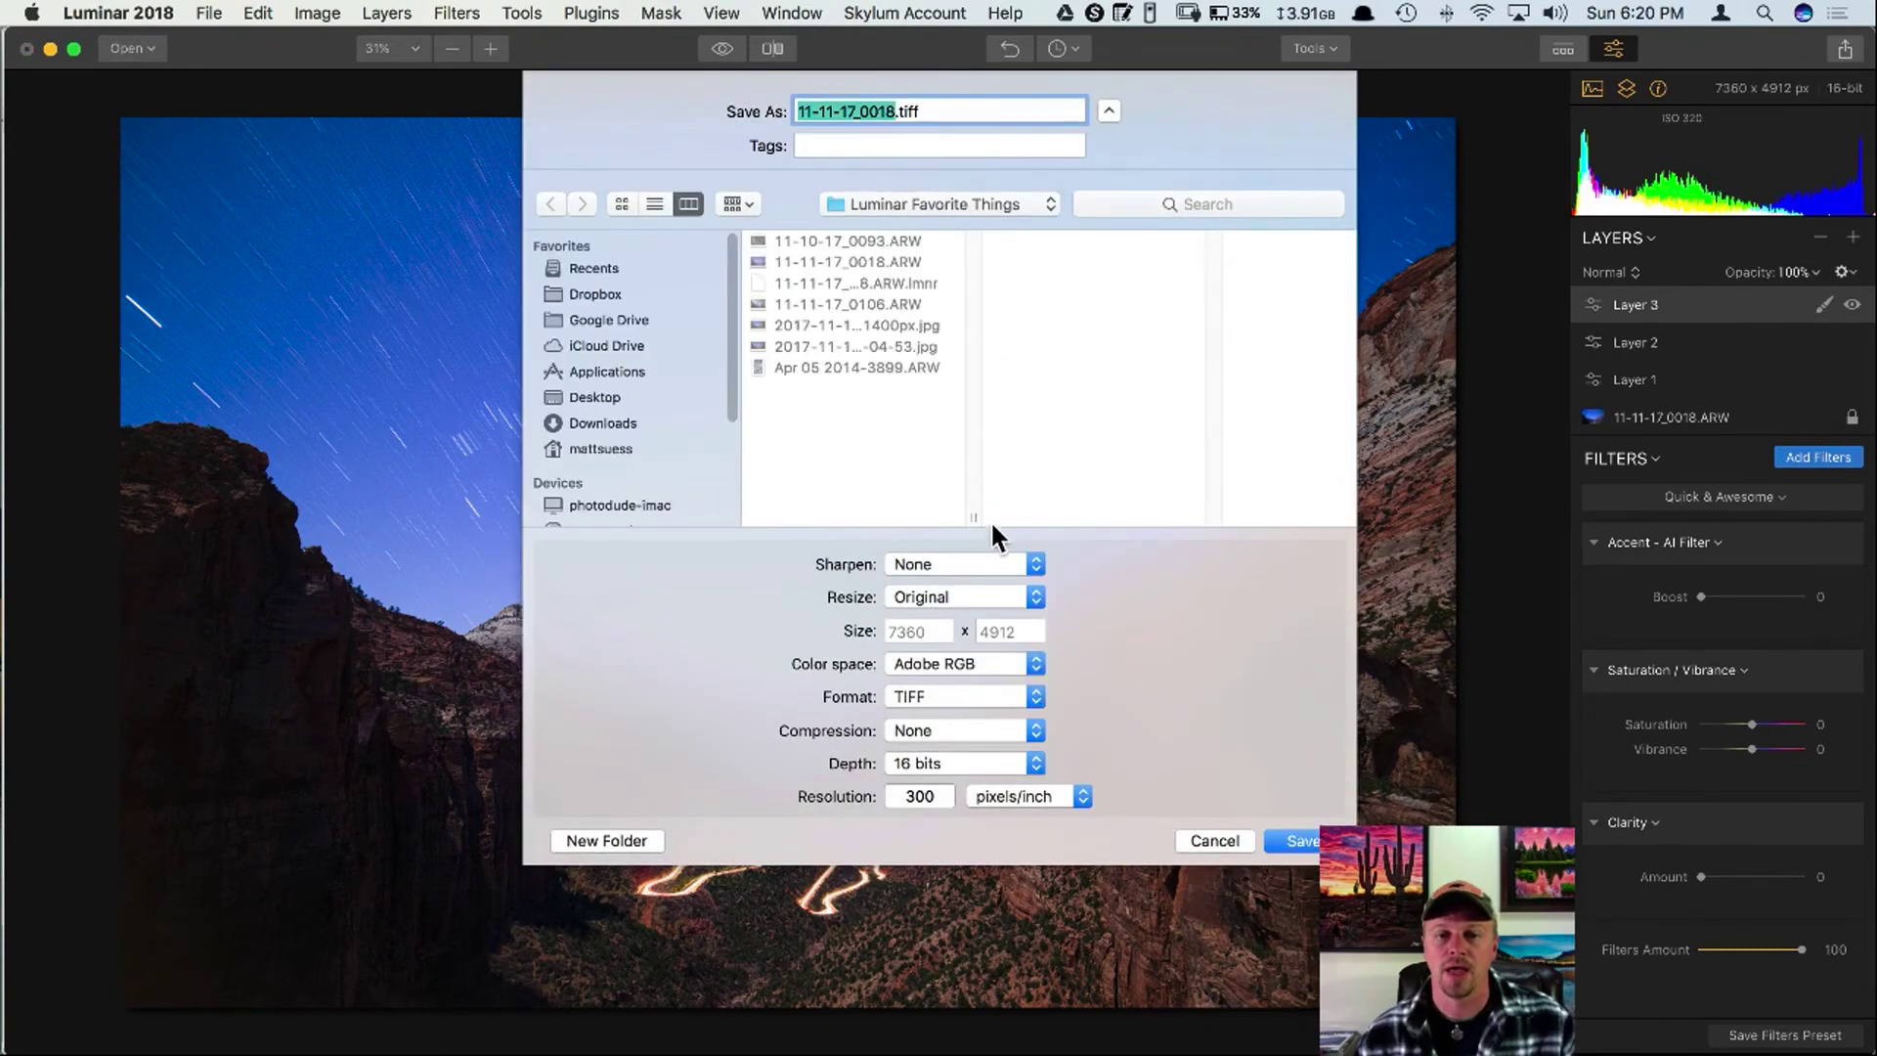
pyautogui.click(985, 694)
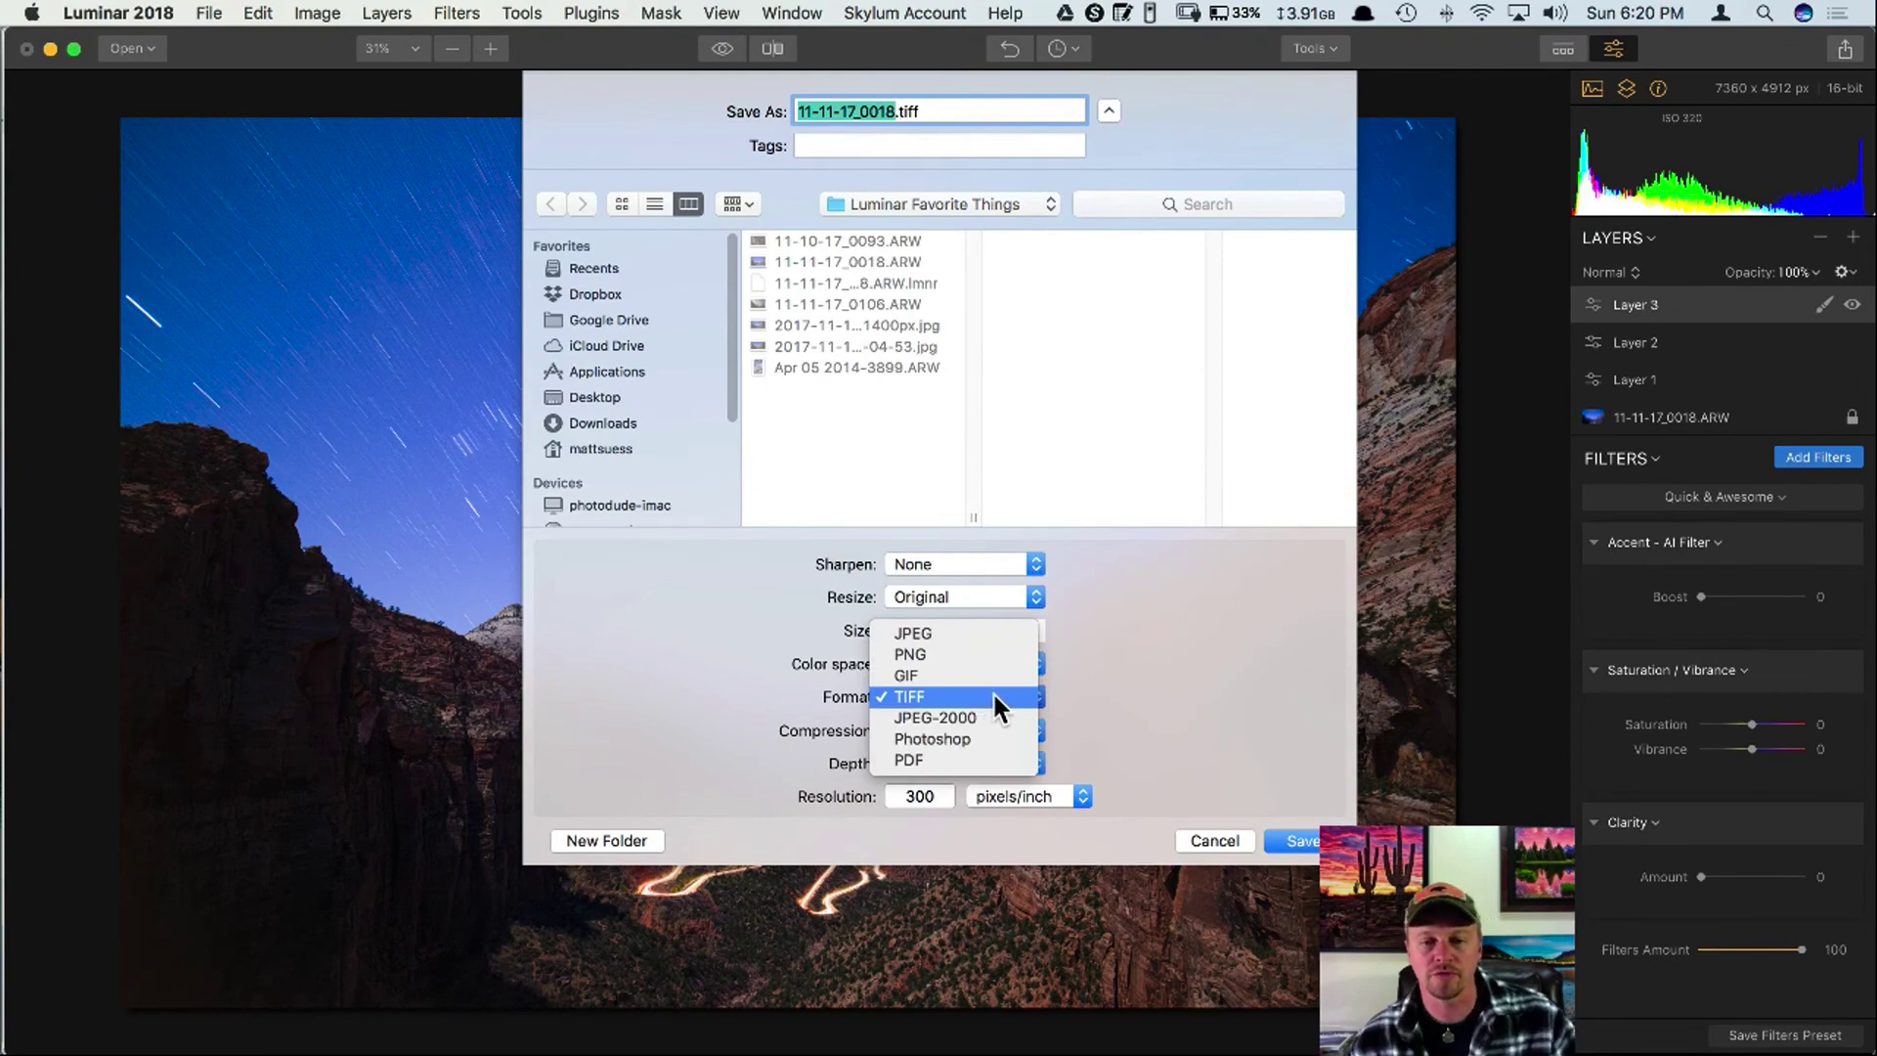
pyautogui.click(1270, 694)
pyautogui.click(1217, 839)
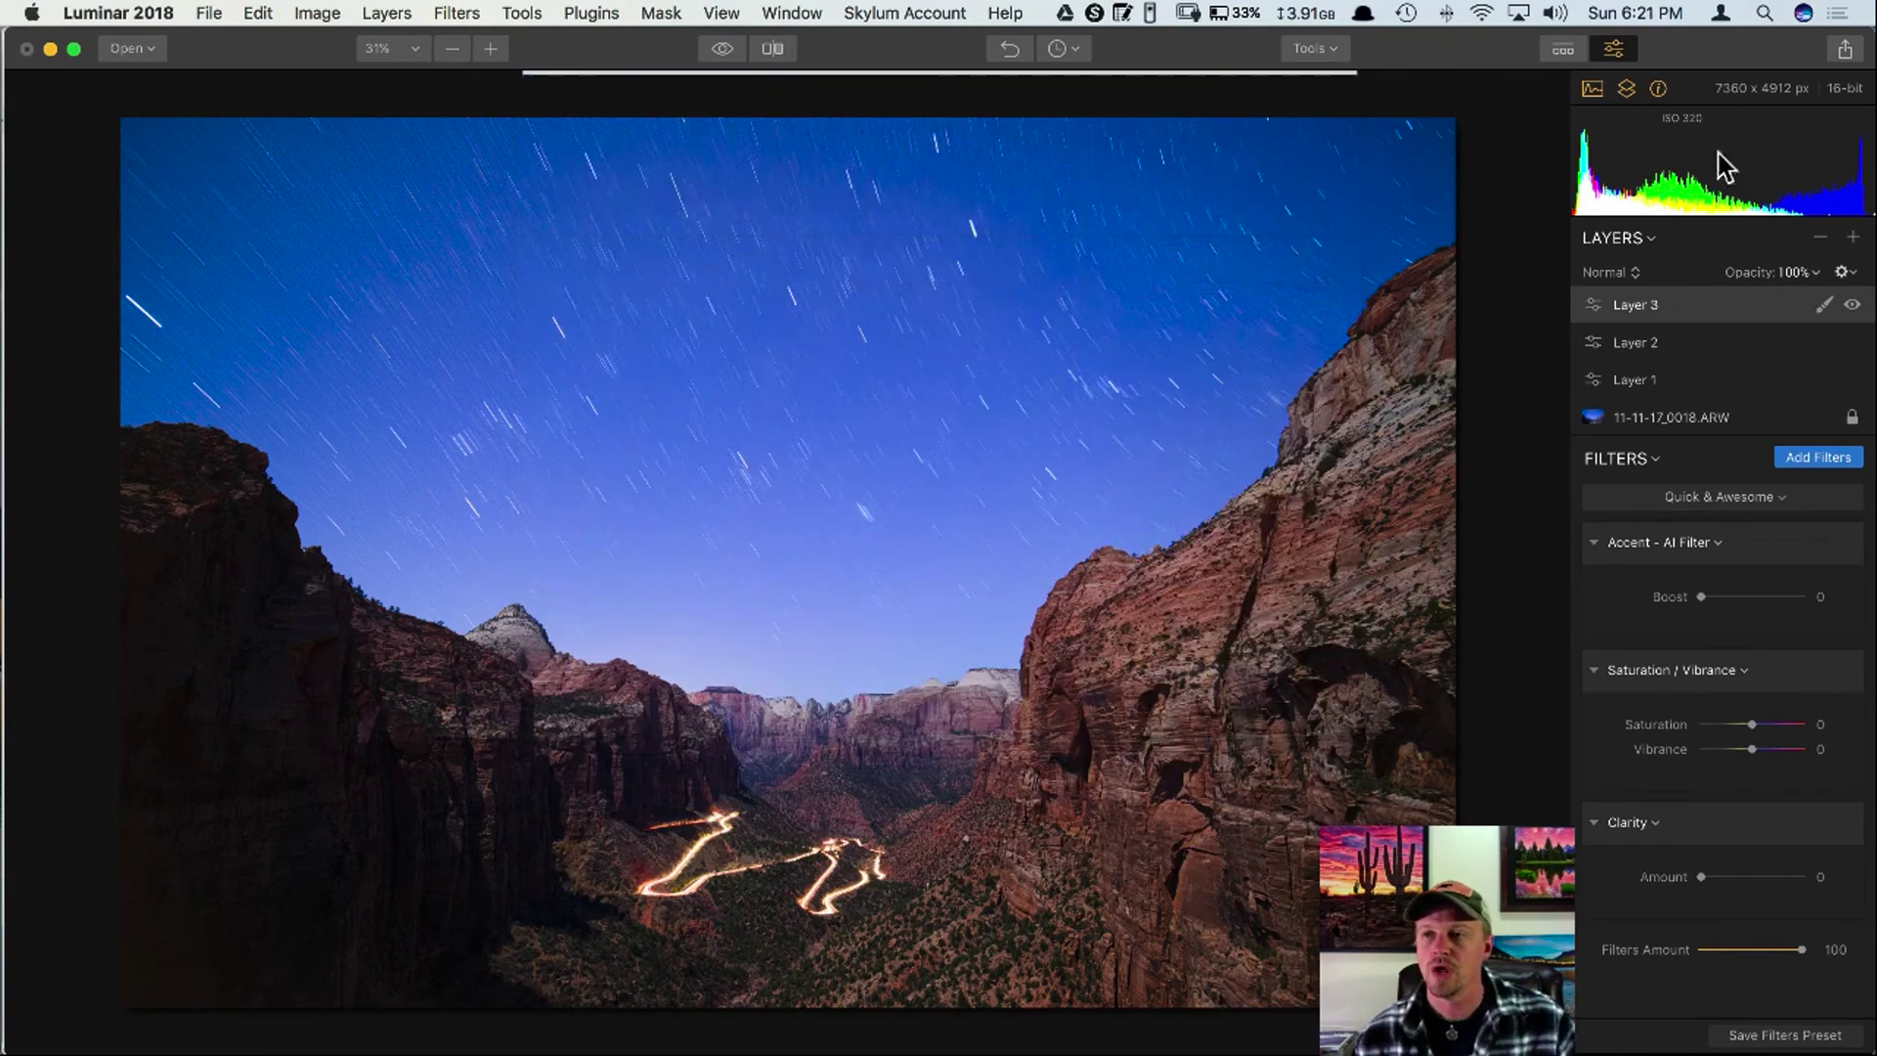
pyautogui.click(1844, 49)
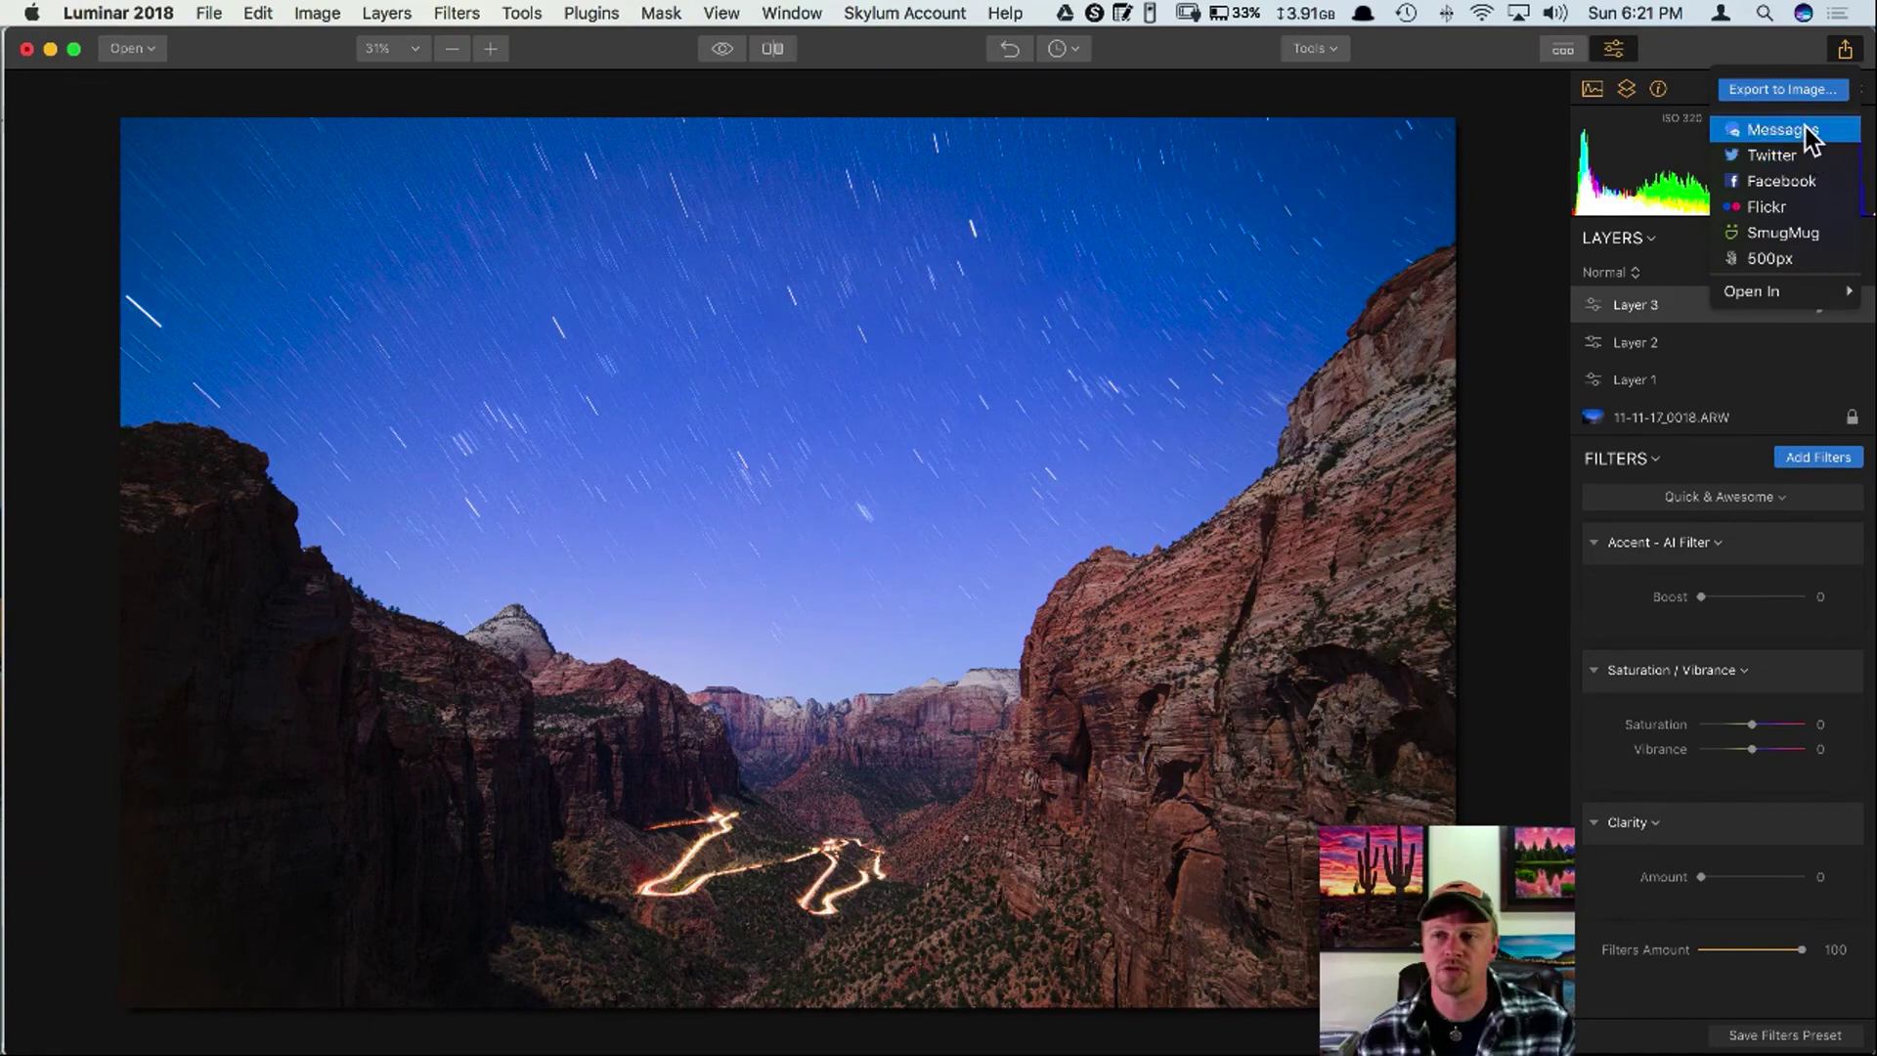
pyautogui.moveTo(1781, 297)
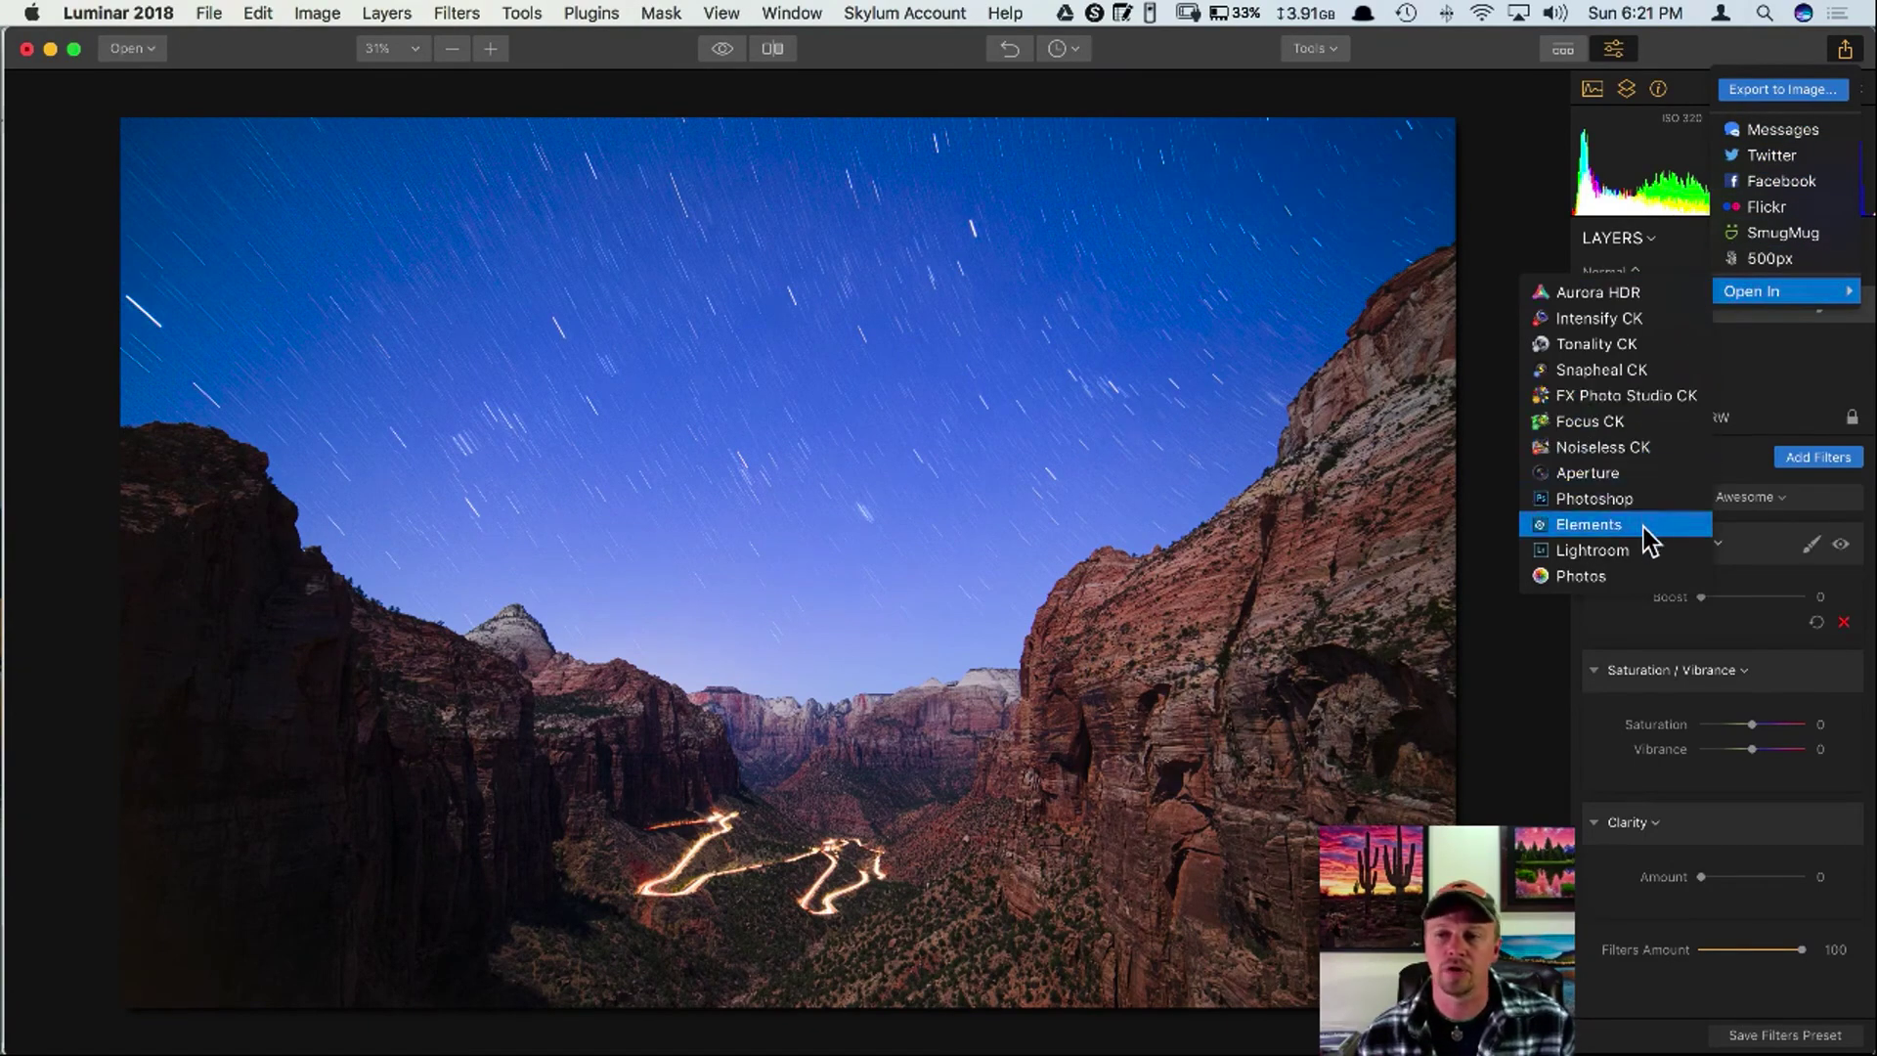
pyautogui.click(1517, 127)
# Check the save options for the native Luminar document without saving, and view the photo's edit history.
pyautogui.click(203, 8)
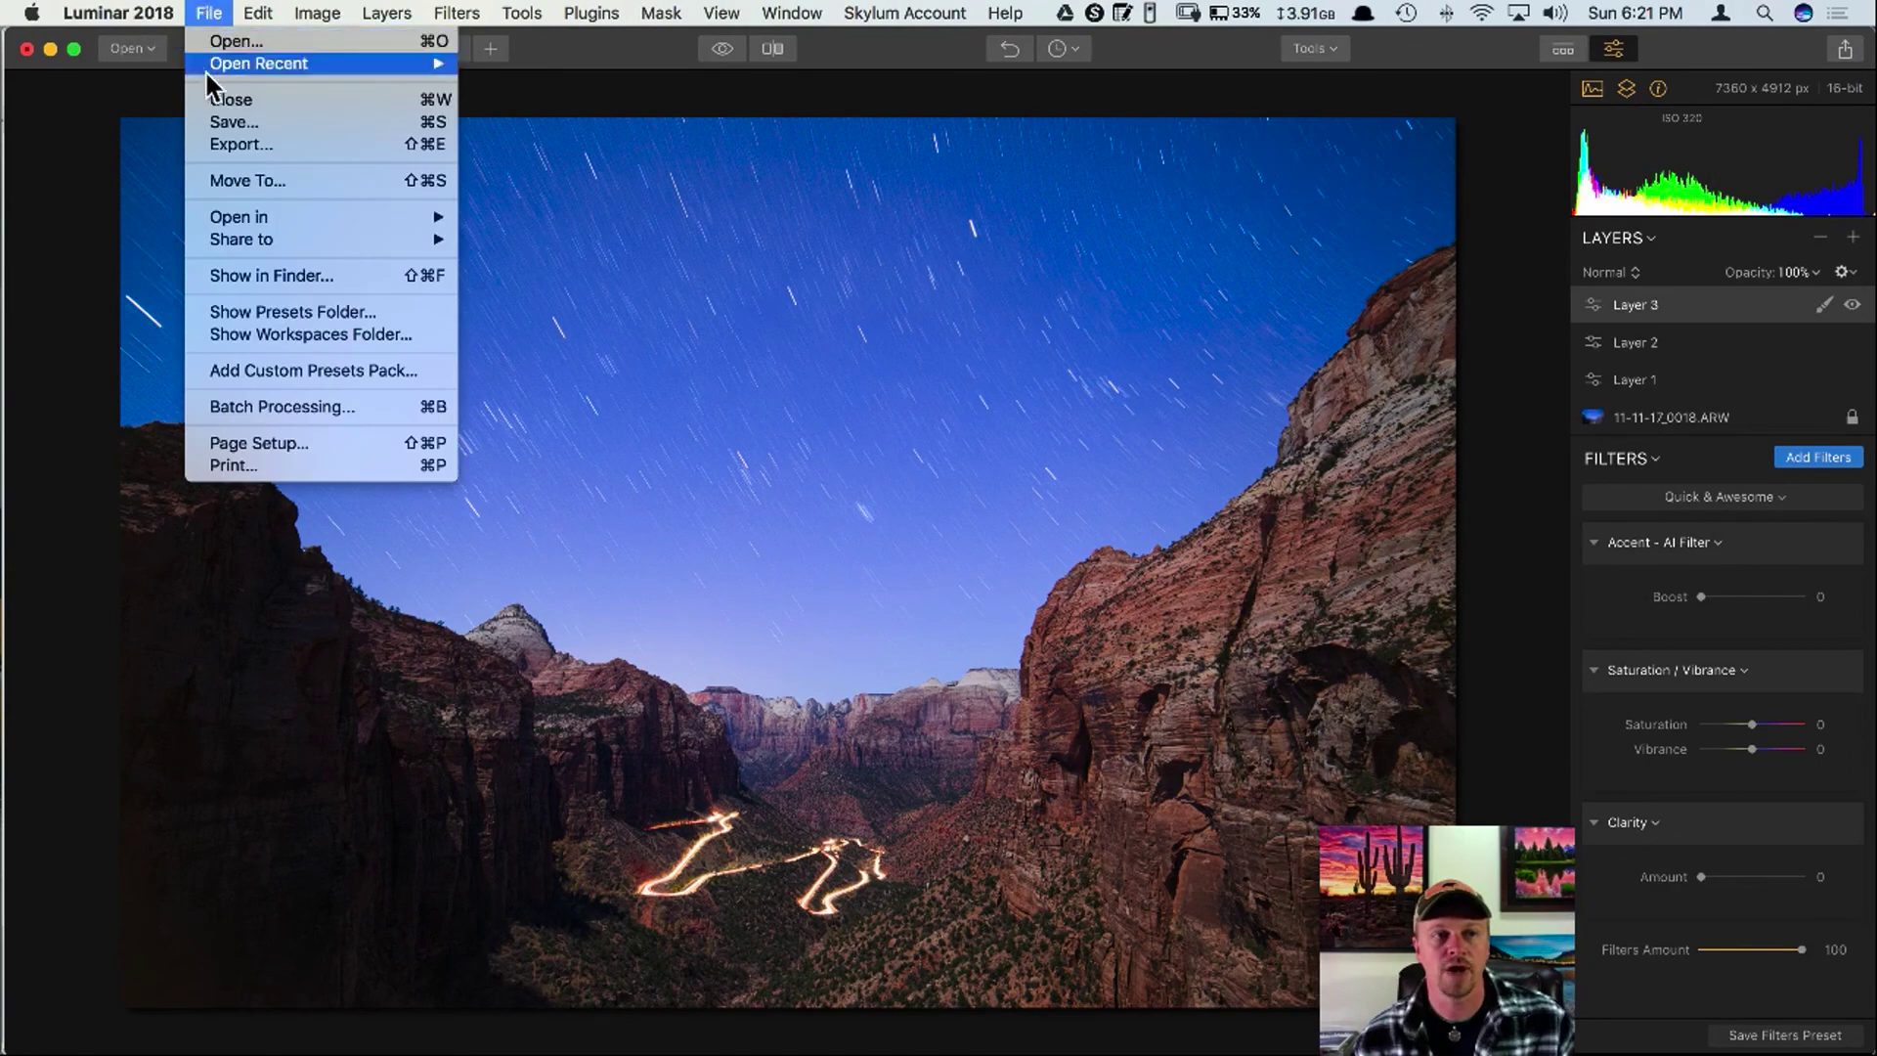
pyautogui.click(327, 121)
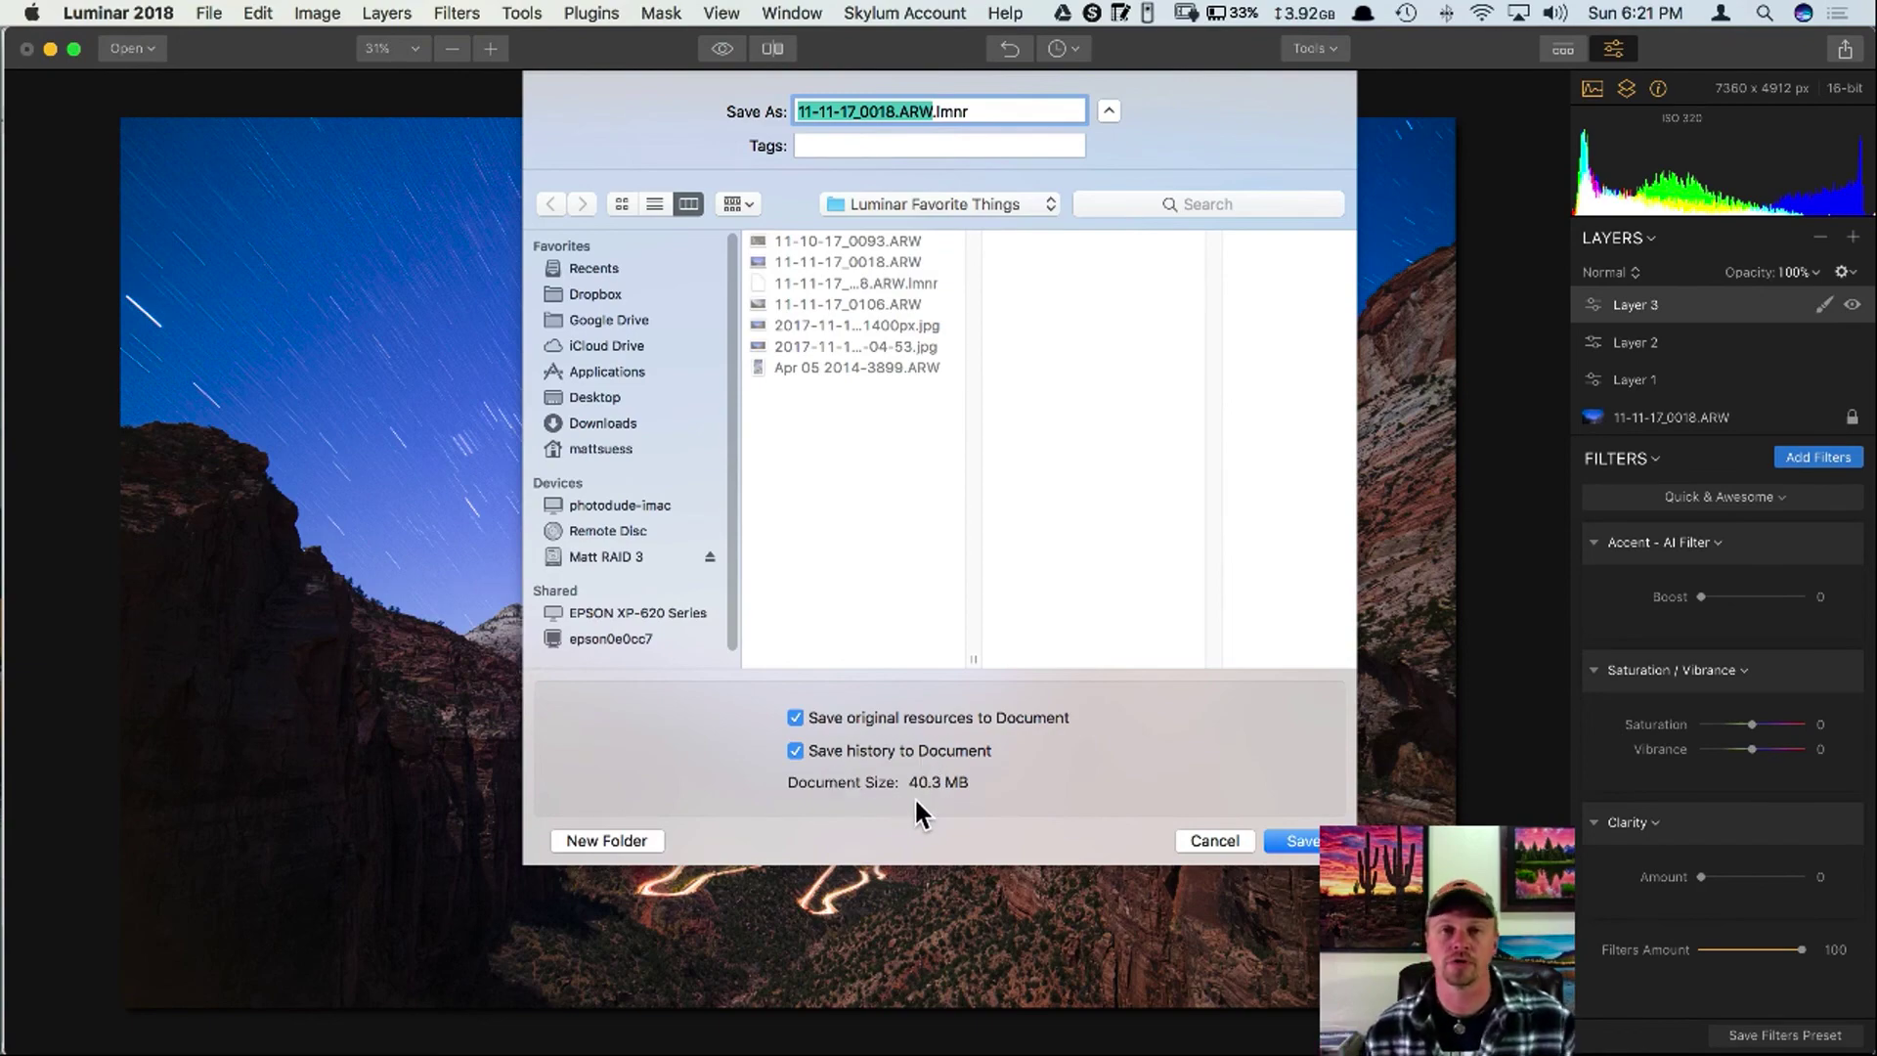
pyautogui.click(1213, 842)
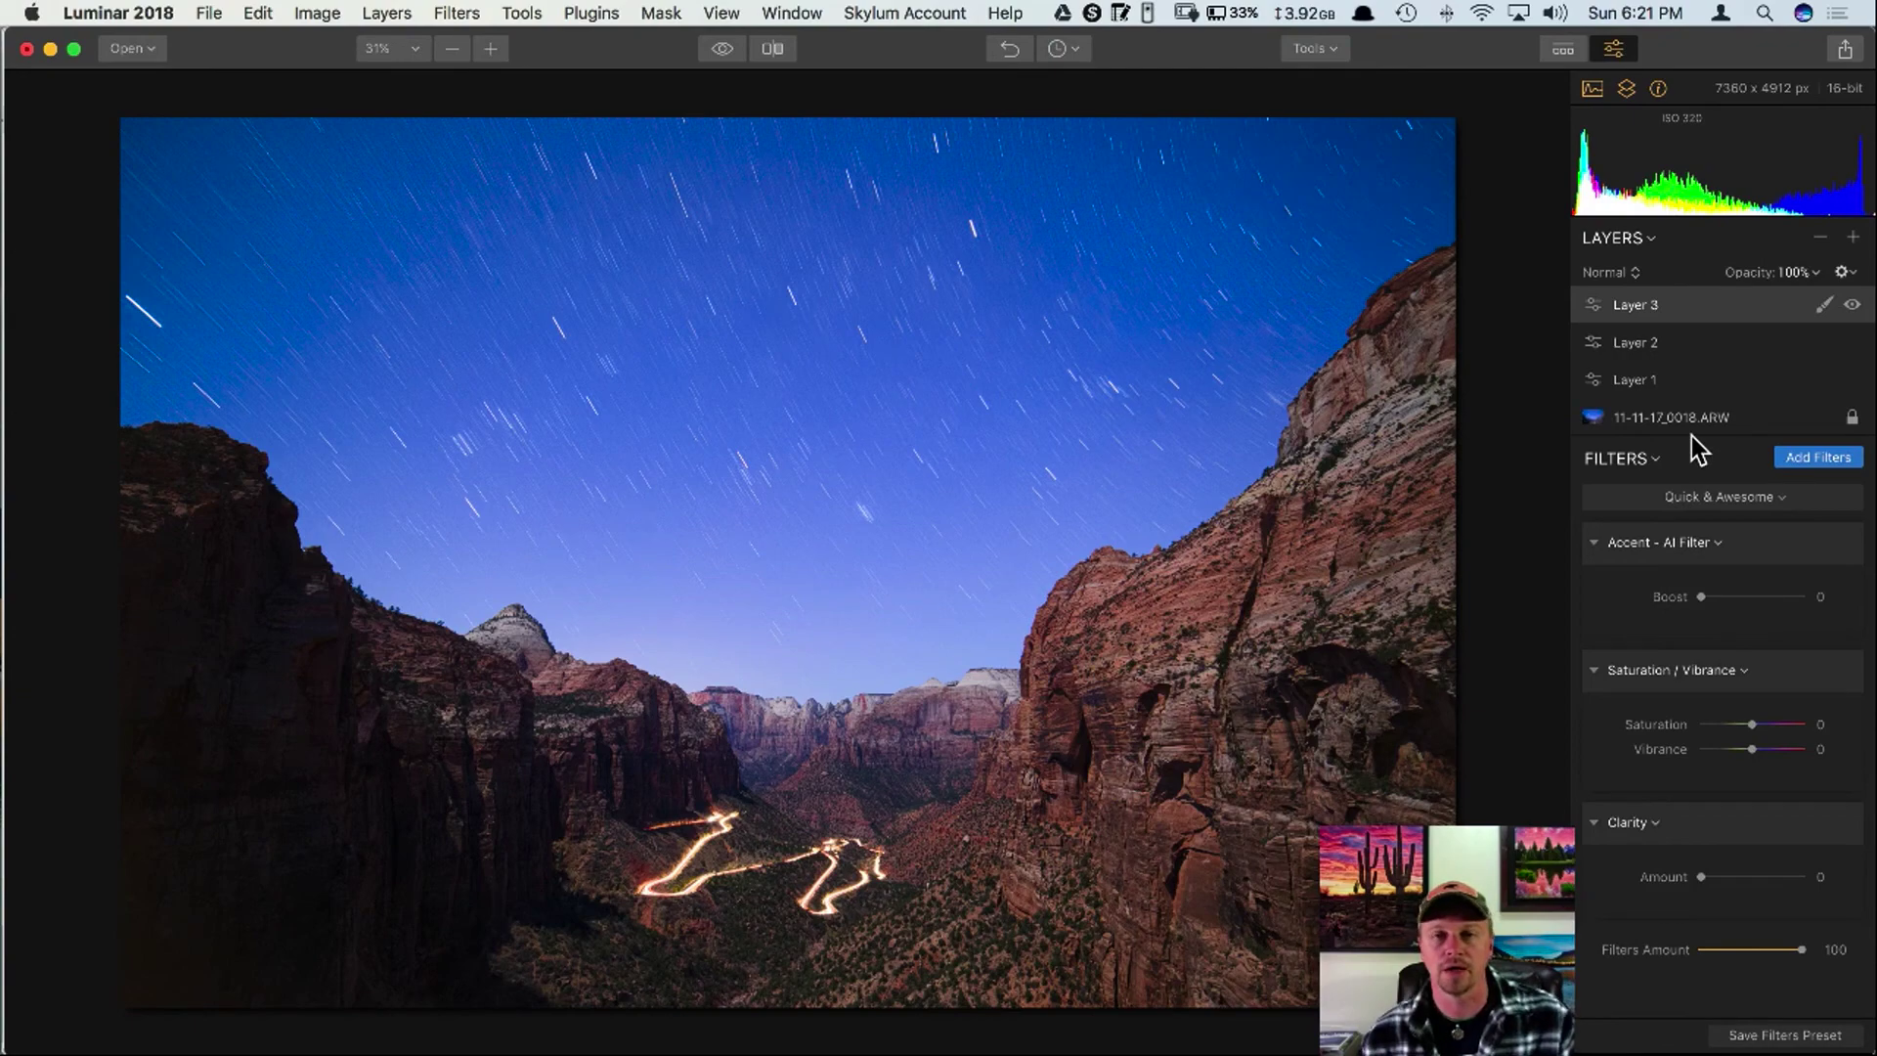
pyautogui.click(1069, 45)
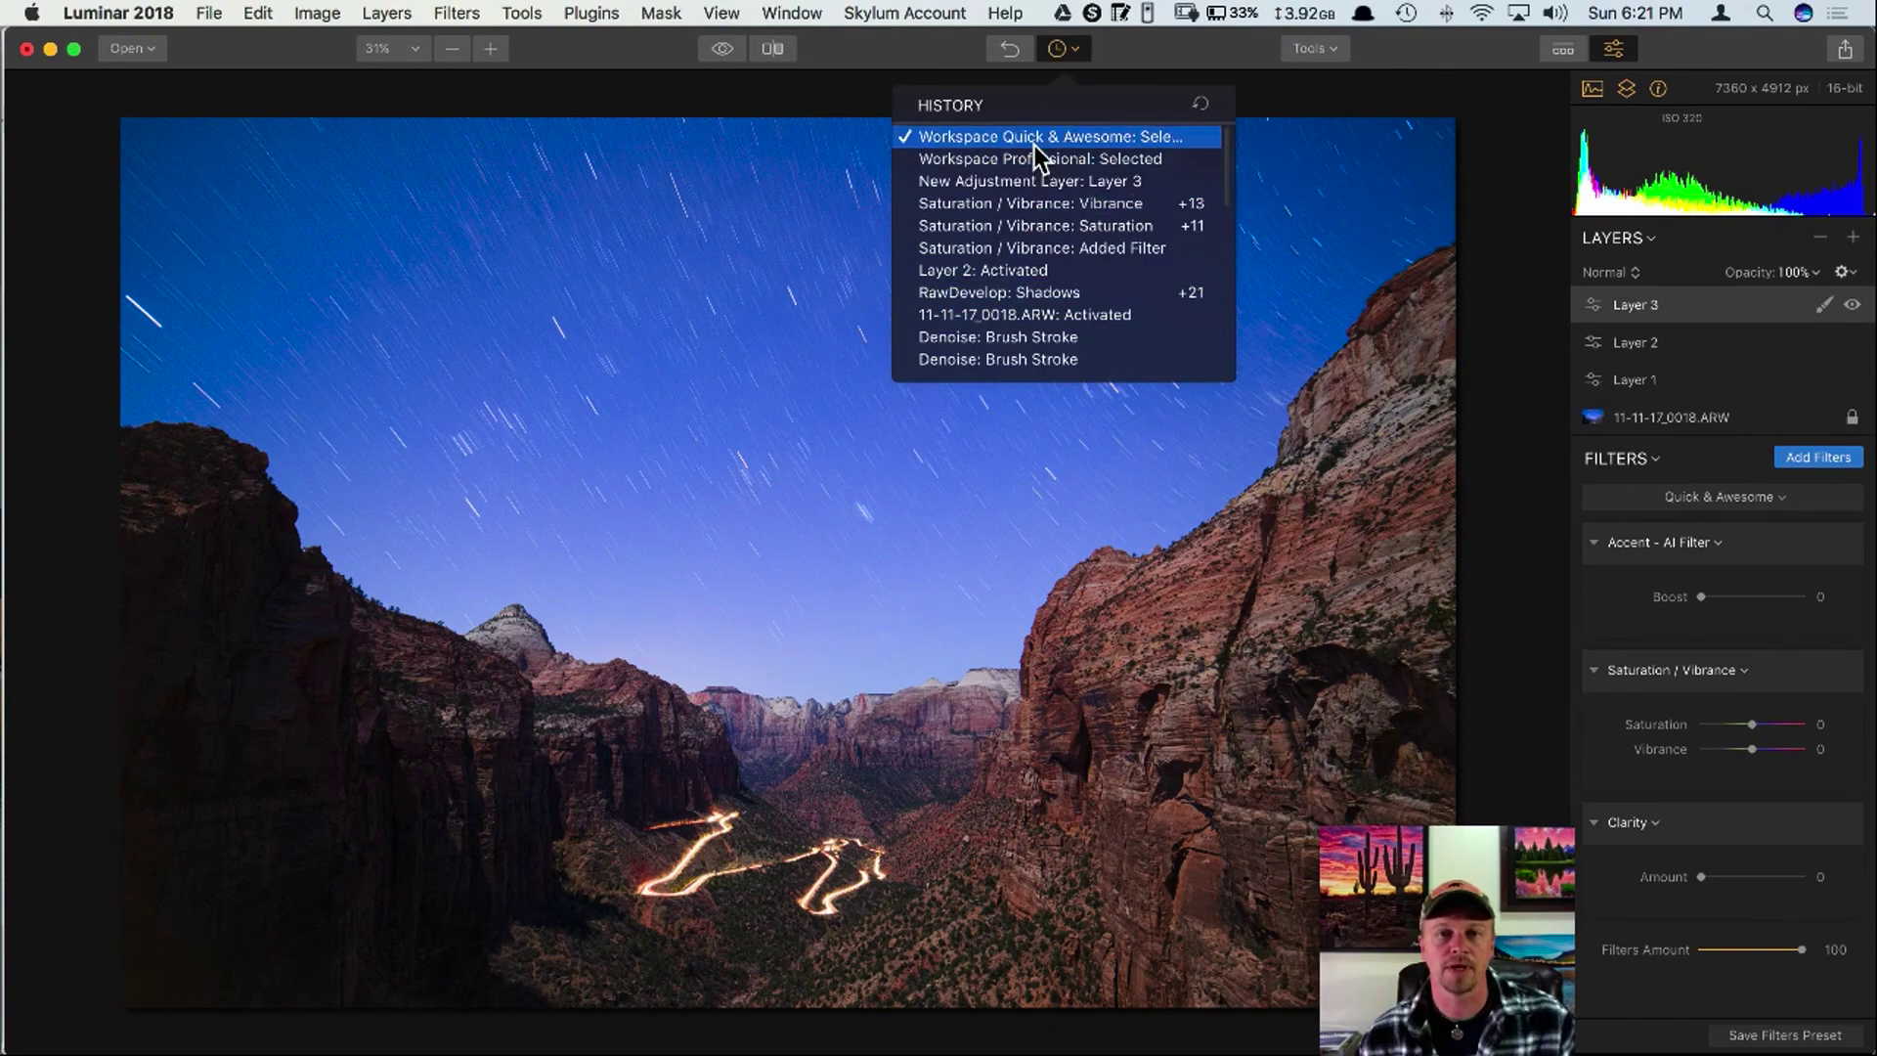
pyautogui.click(1128, 45)
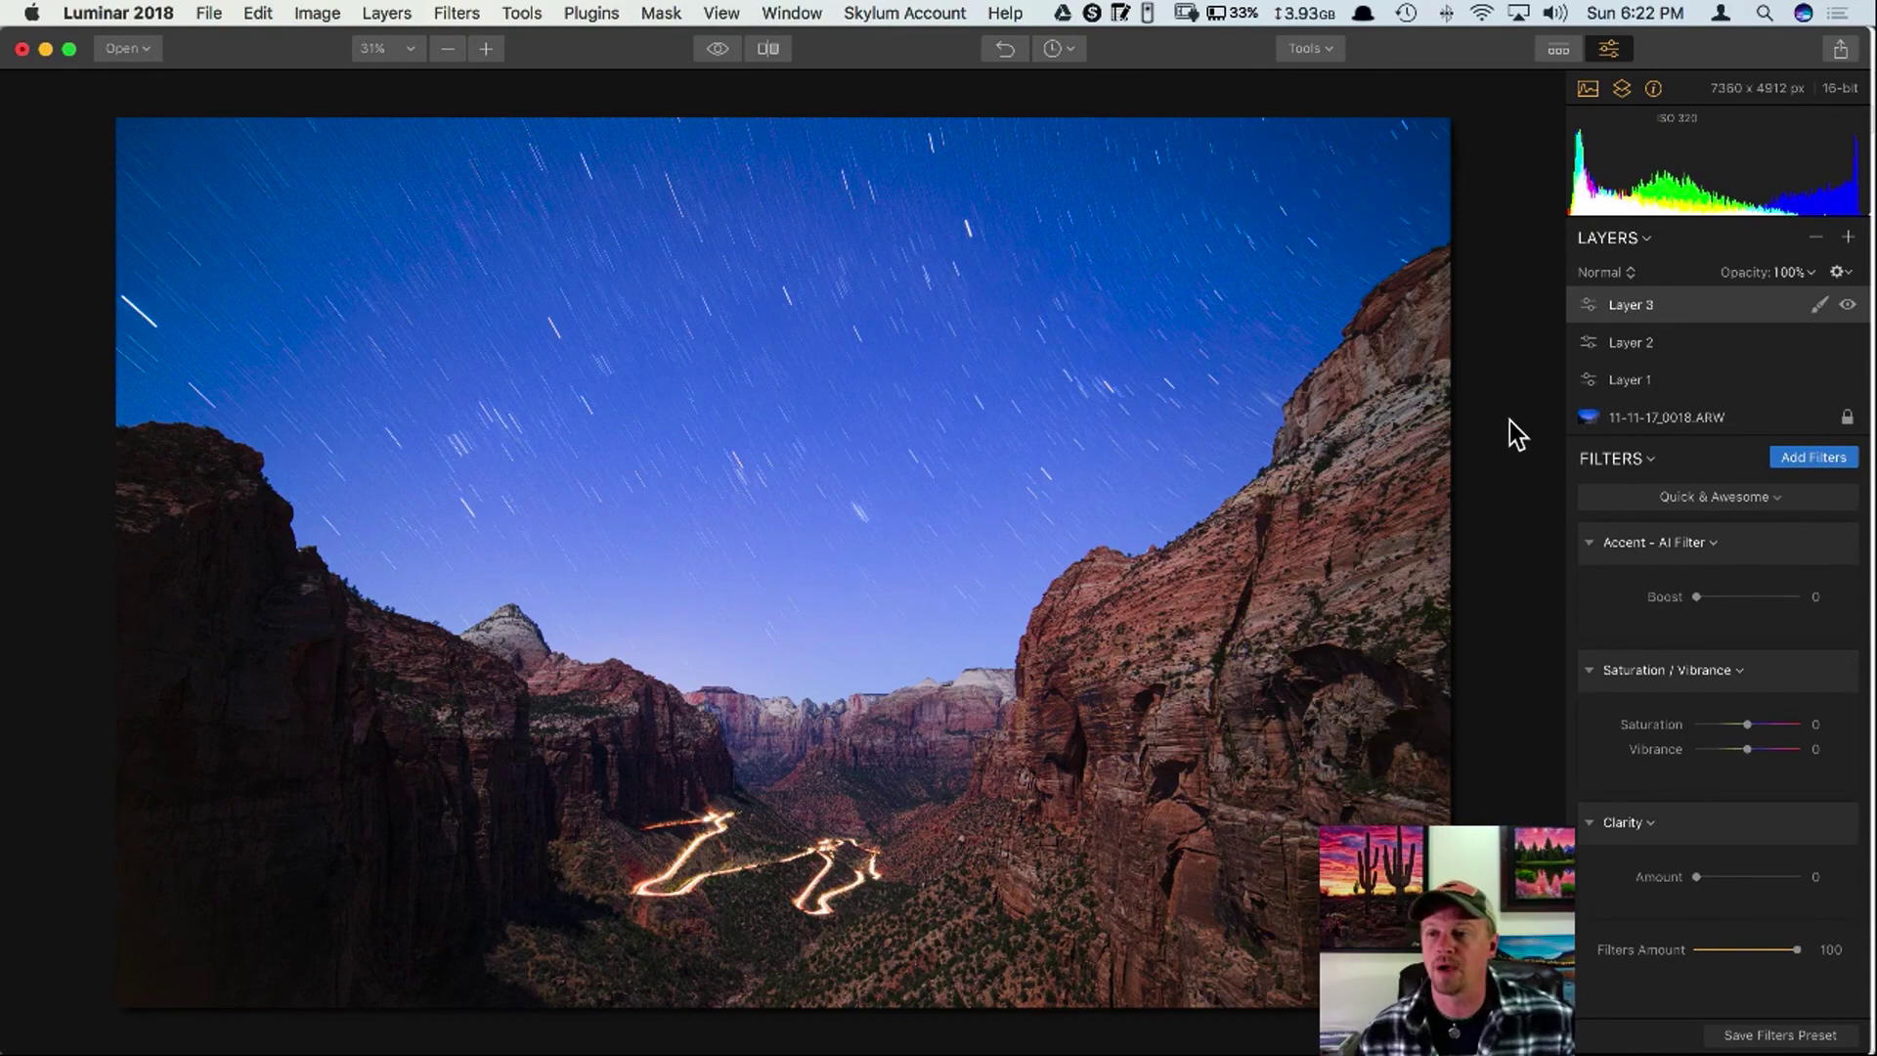
# On Layer 1, set the Accent AI Boost to 0 and try Filters Amount values of 100 and 40.
pyautogui.click(1702, 379)
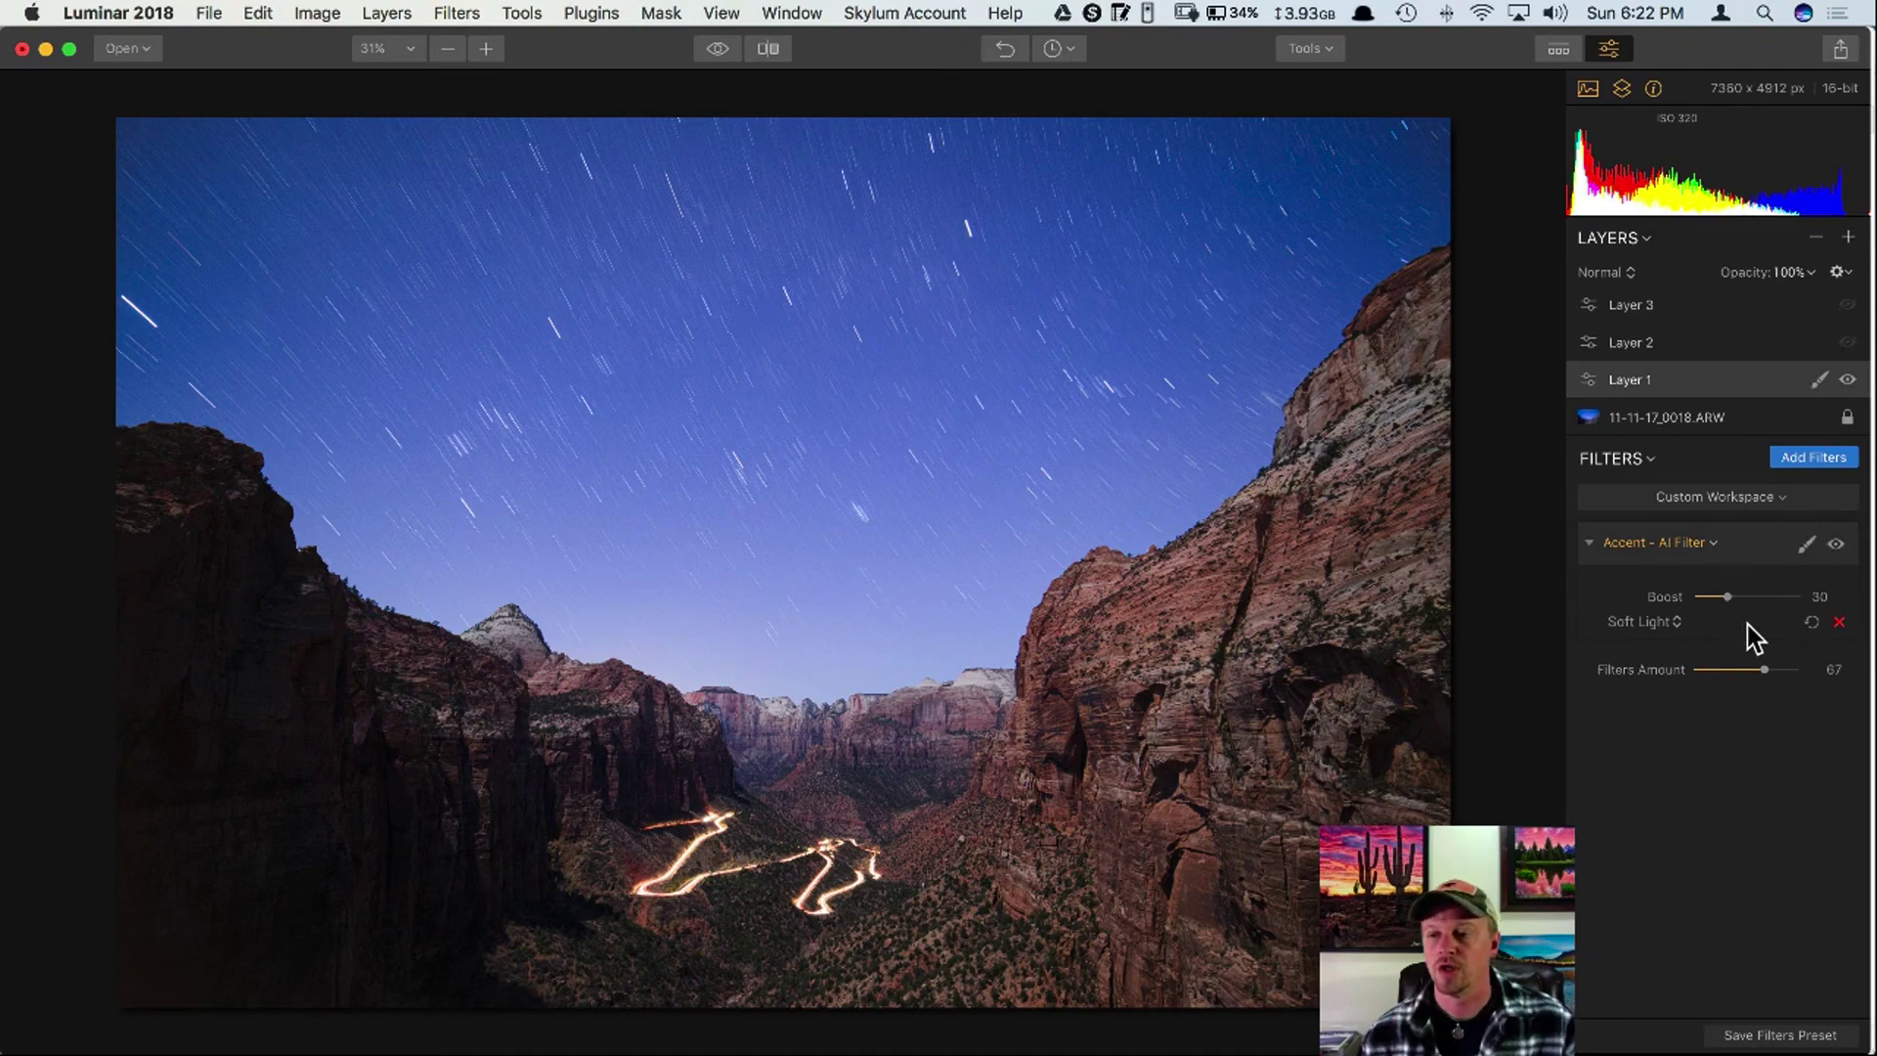
pyautogui.moveTo(1727, 598); pyautogui.dragTo(1684, 607)
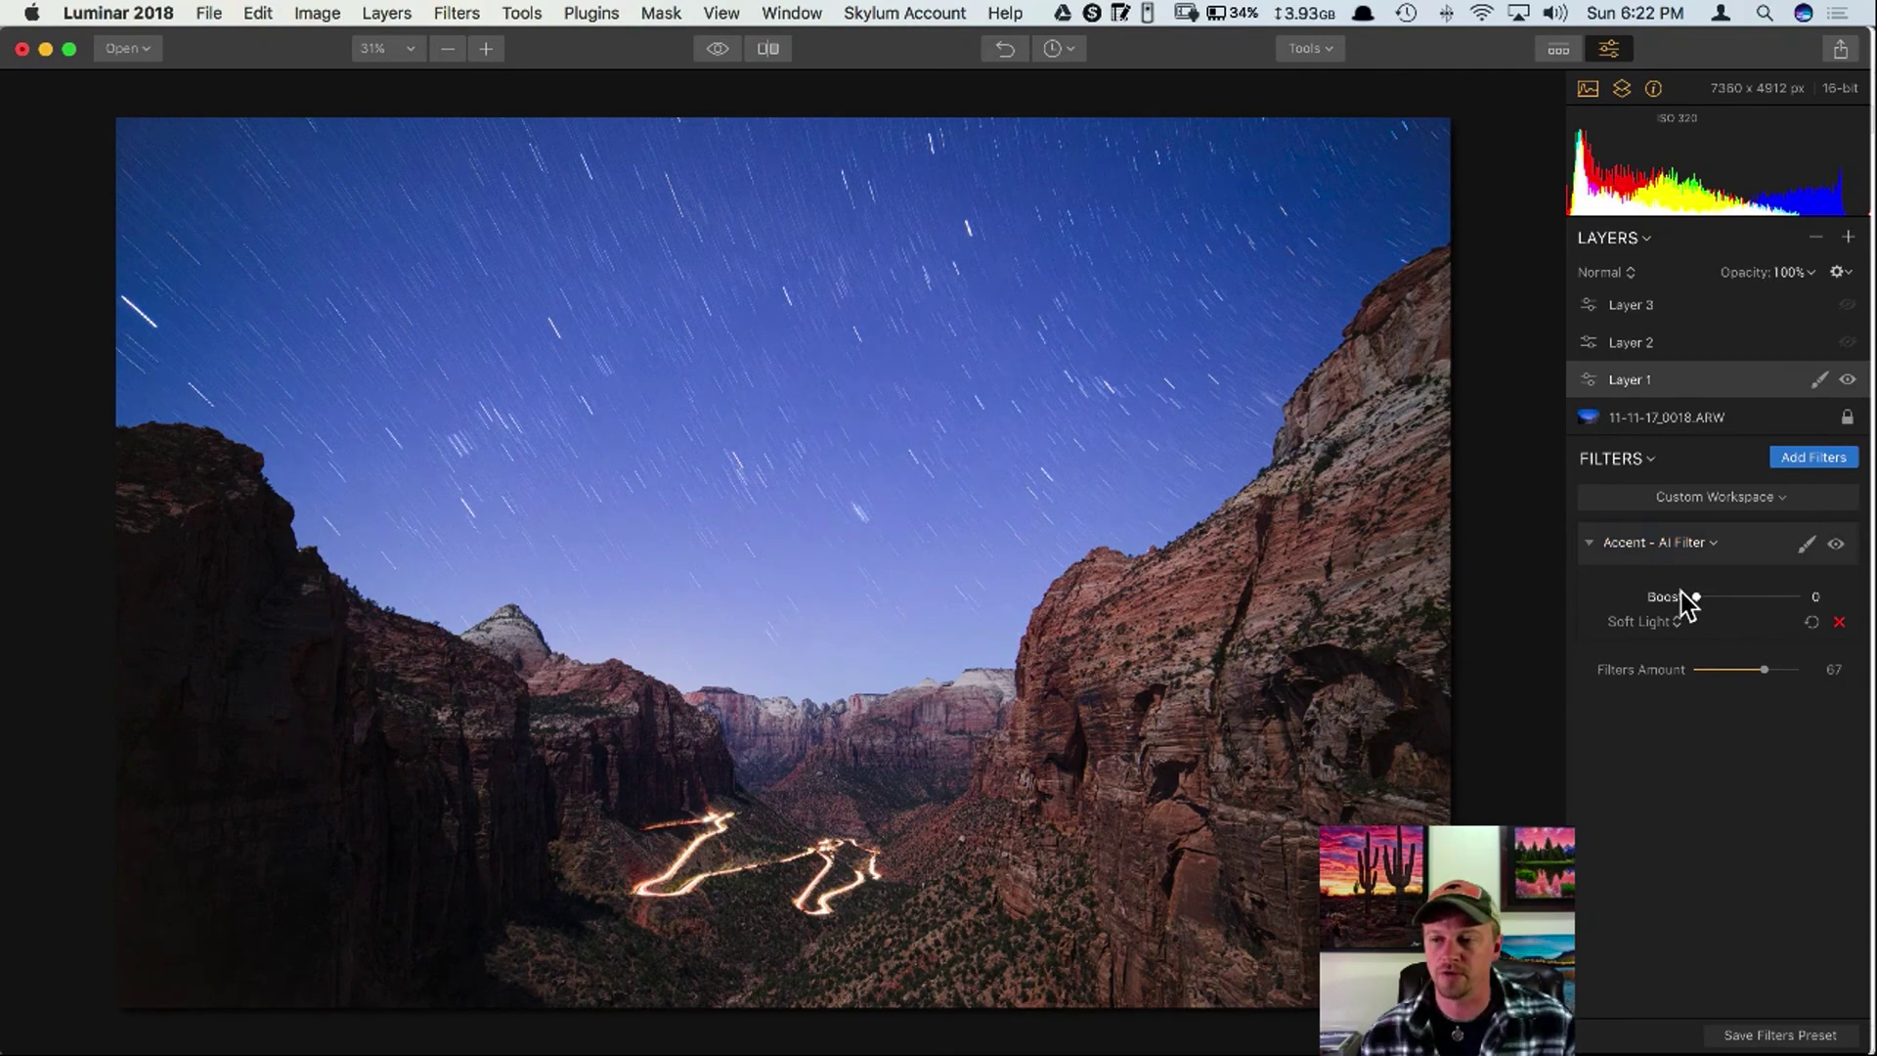
pyautogui.moveTo(1764, 671); pyautogui.dragTo(1833, 676)
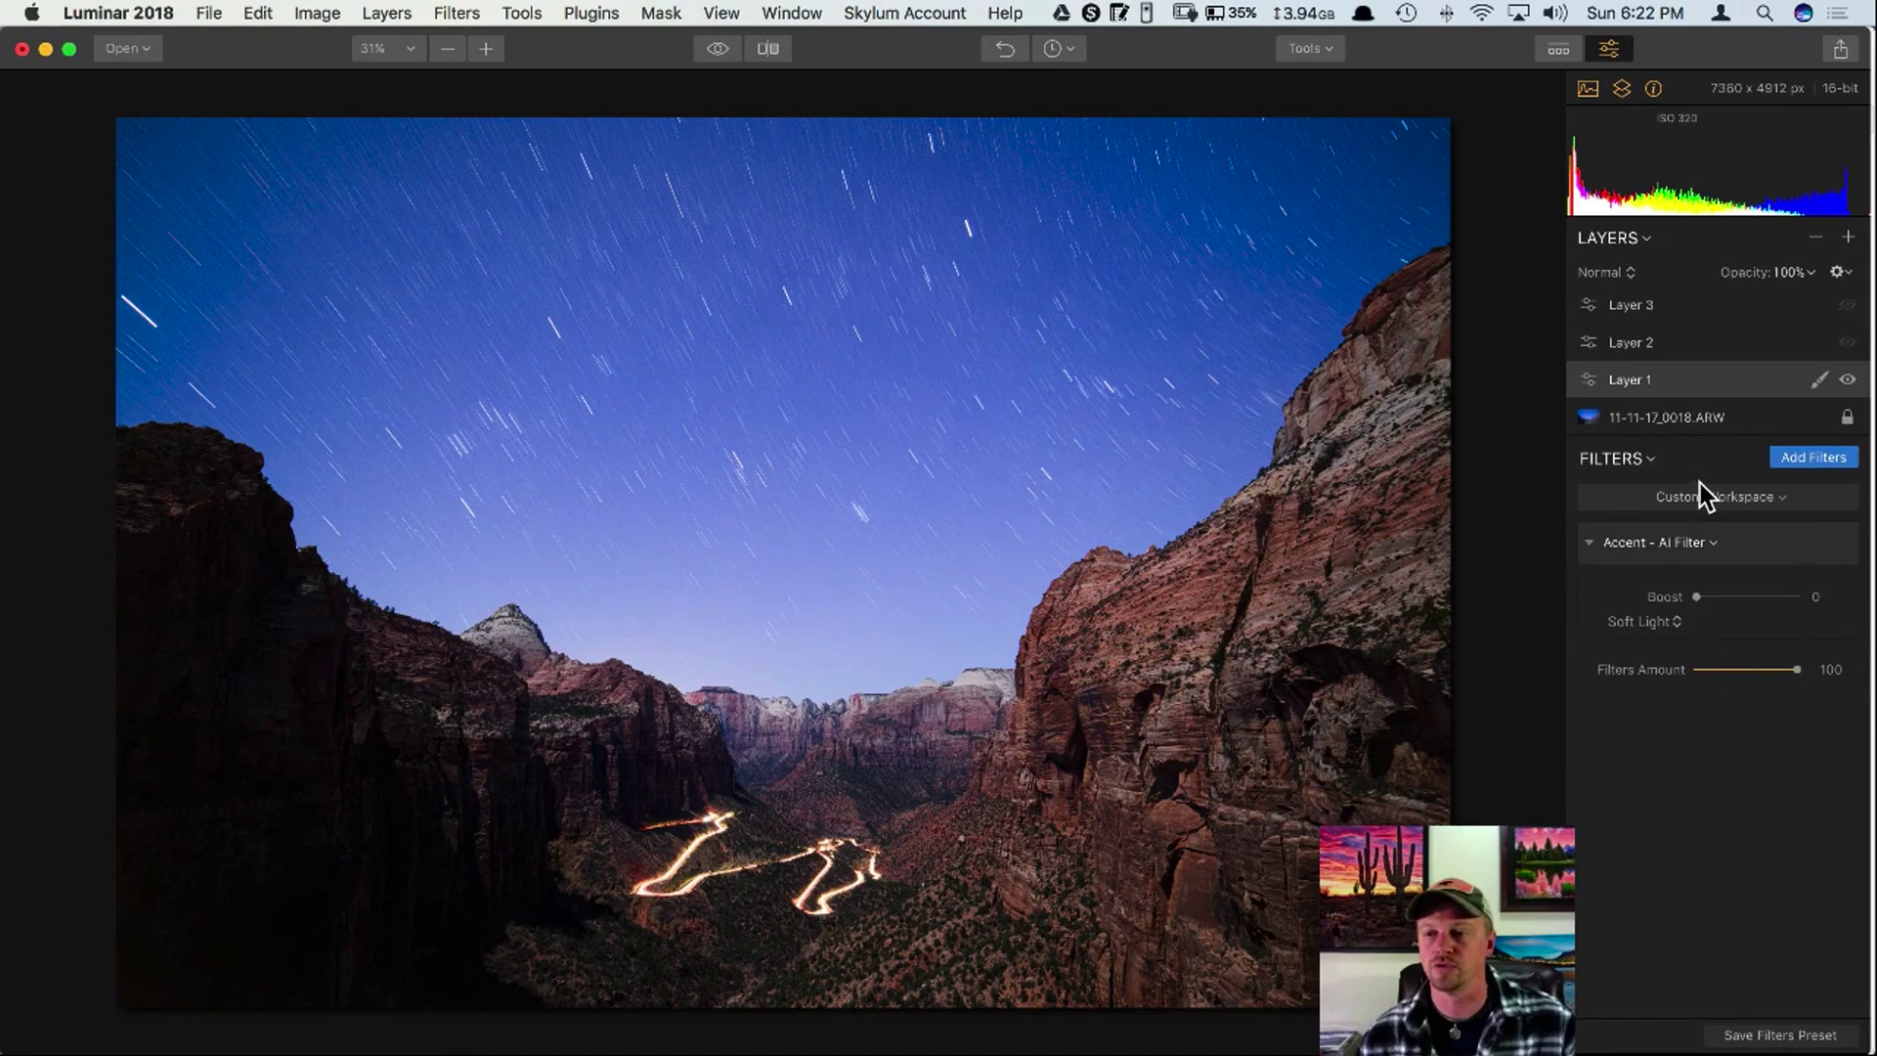
pyautogui.moveTo(1808, 550)
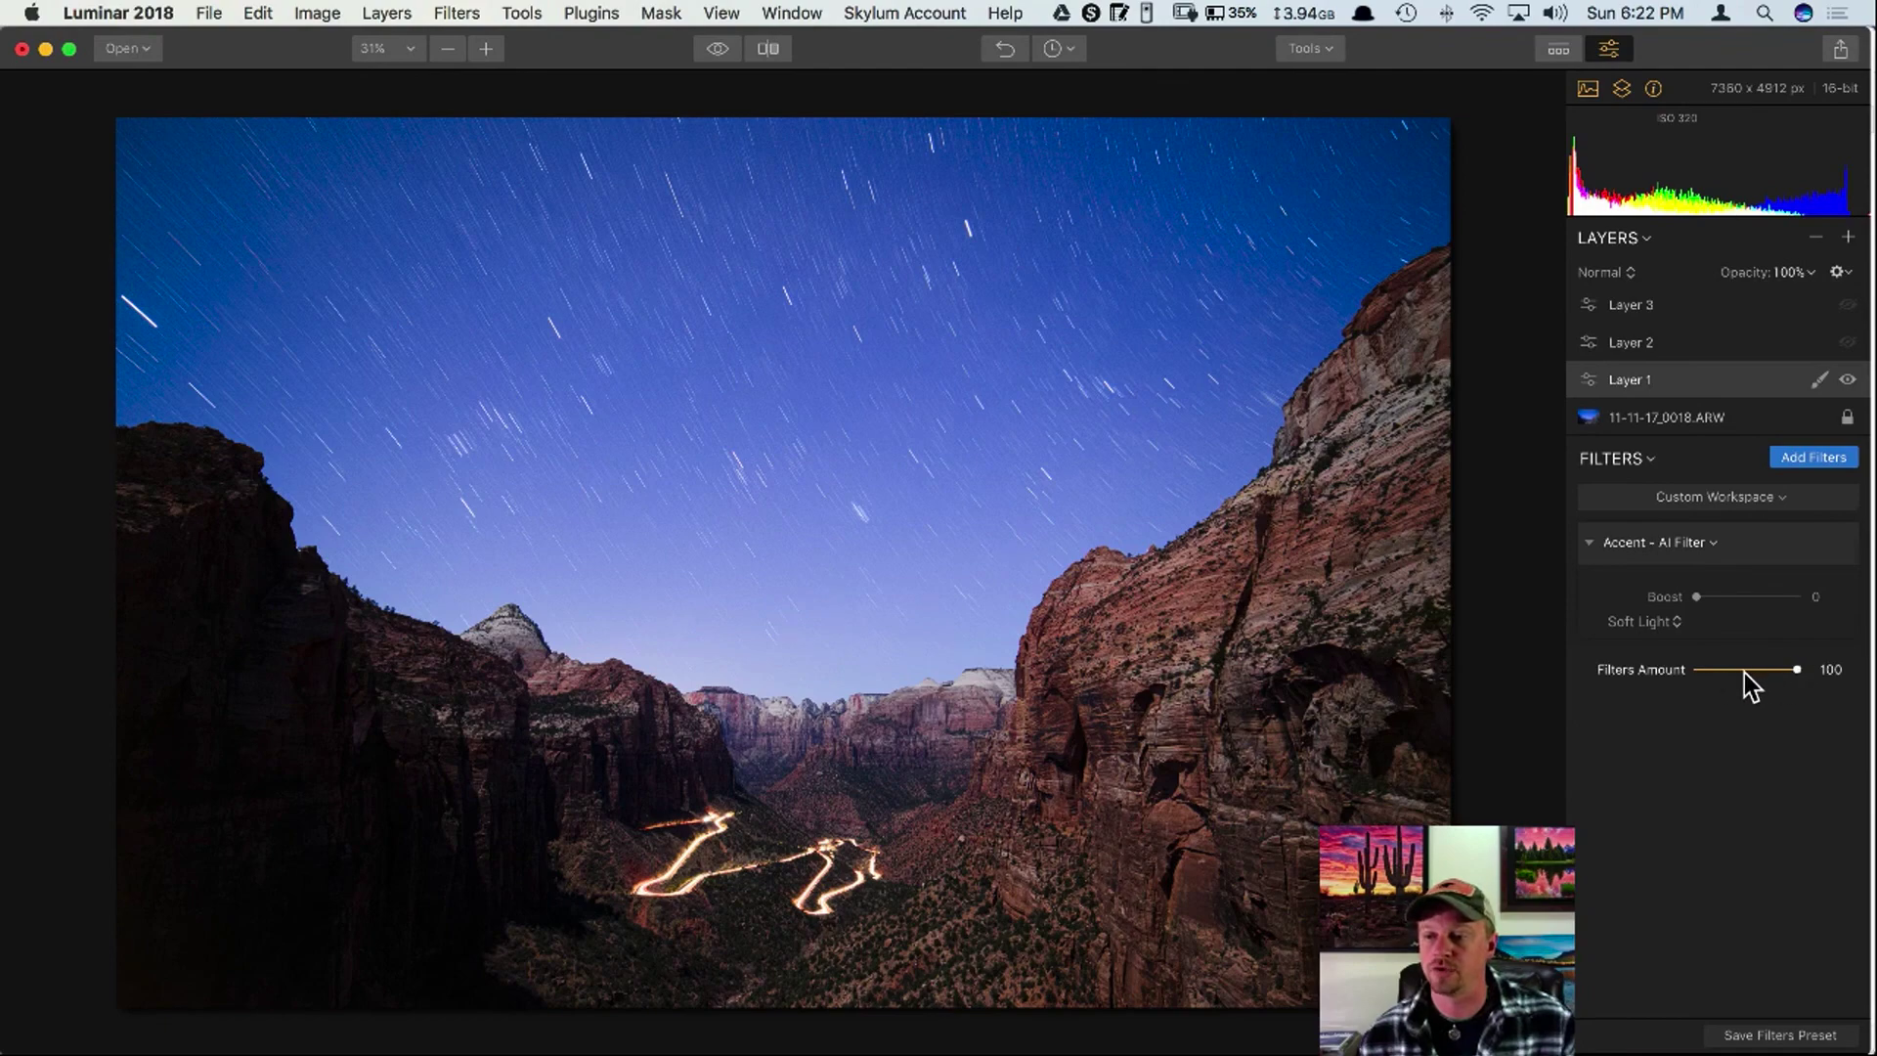
pyautogui.moveTo(1792, 670); pyautogui.dragTo(1738, 672)
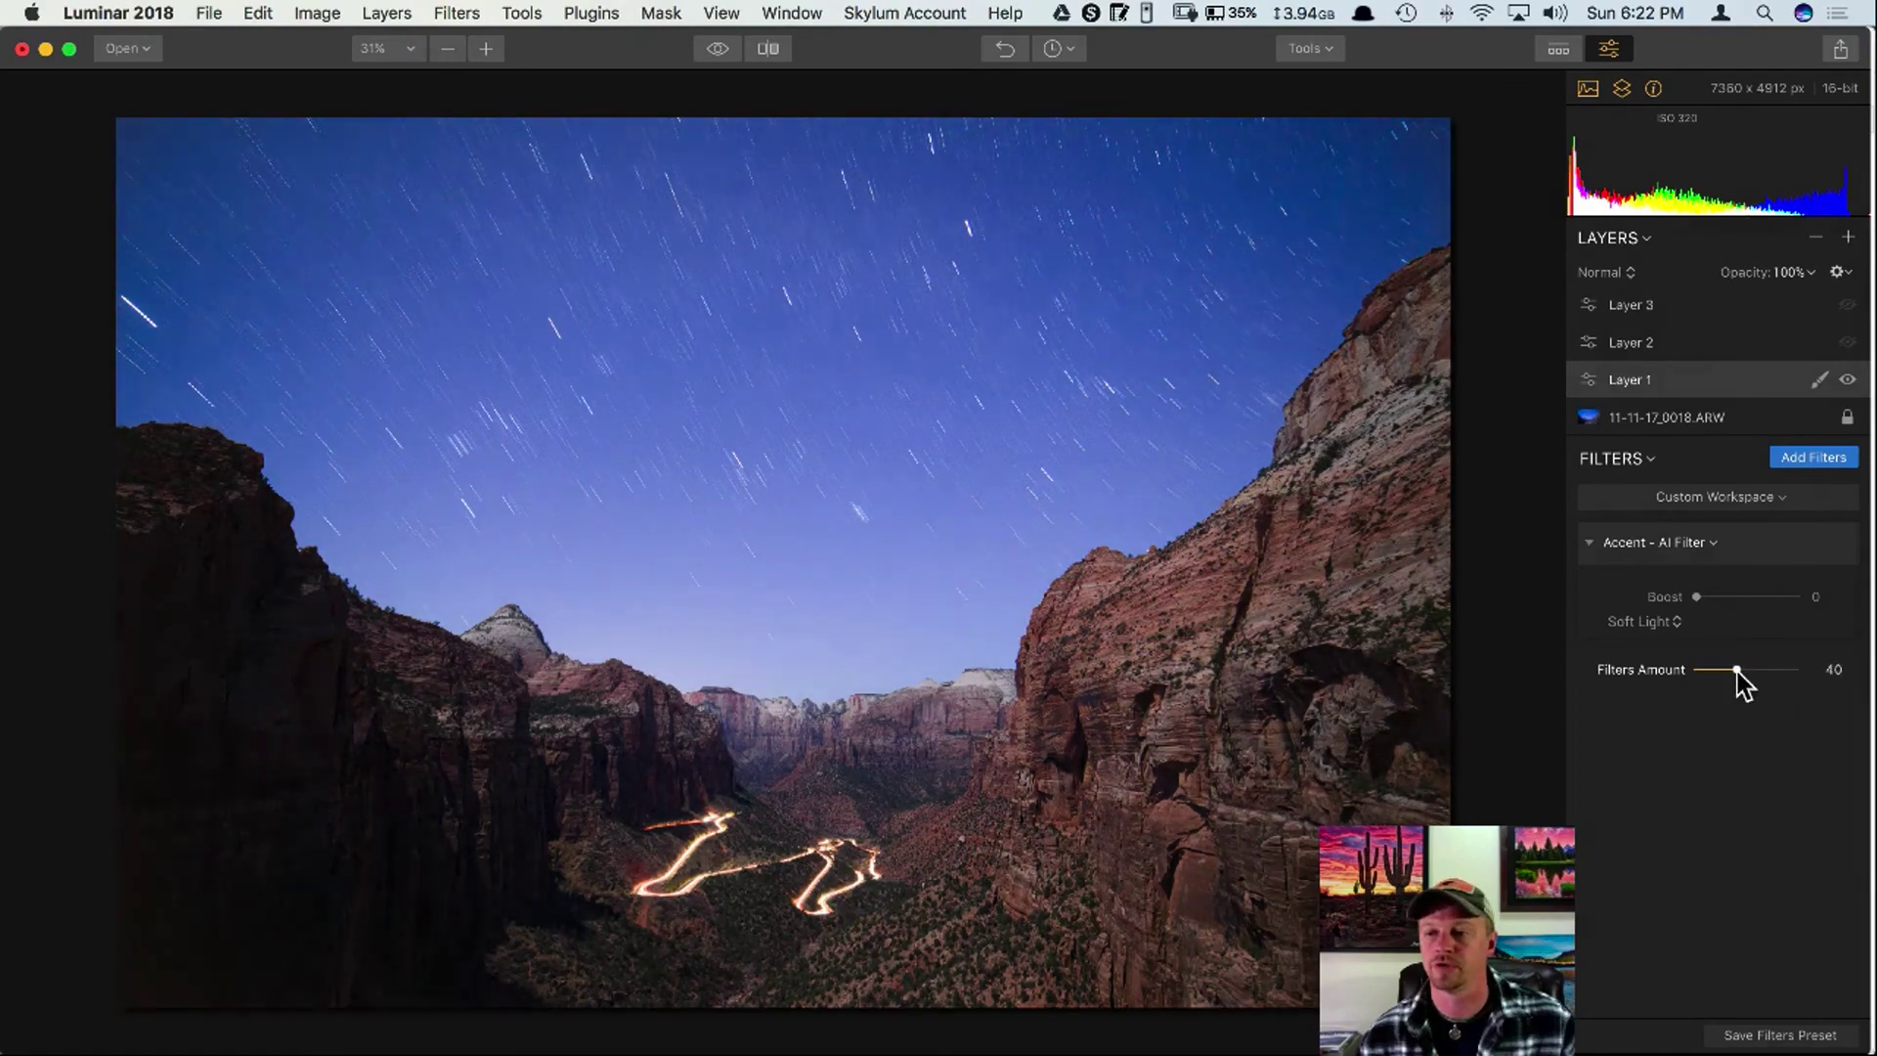
# Check the base photo's RAW Develop settings, return to Layer 1 and set its Filters Amount to 71.
pyautogui.click(1699, 418)
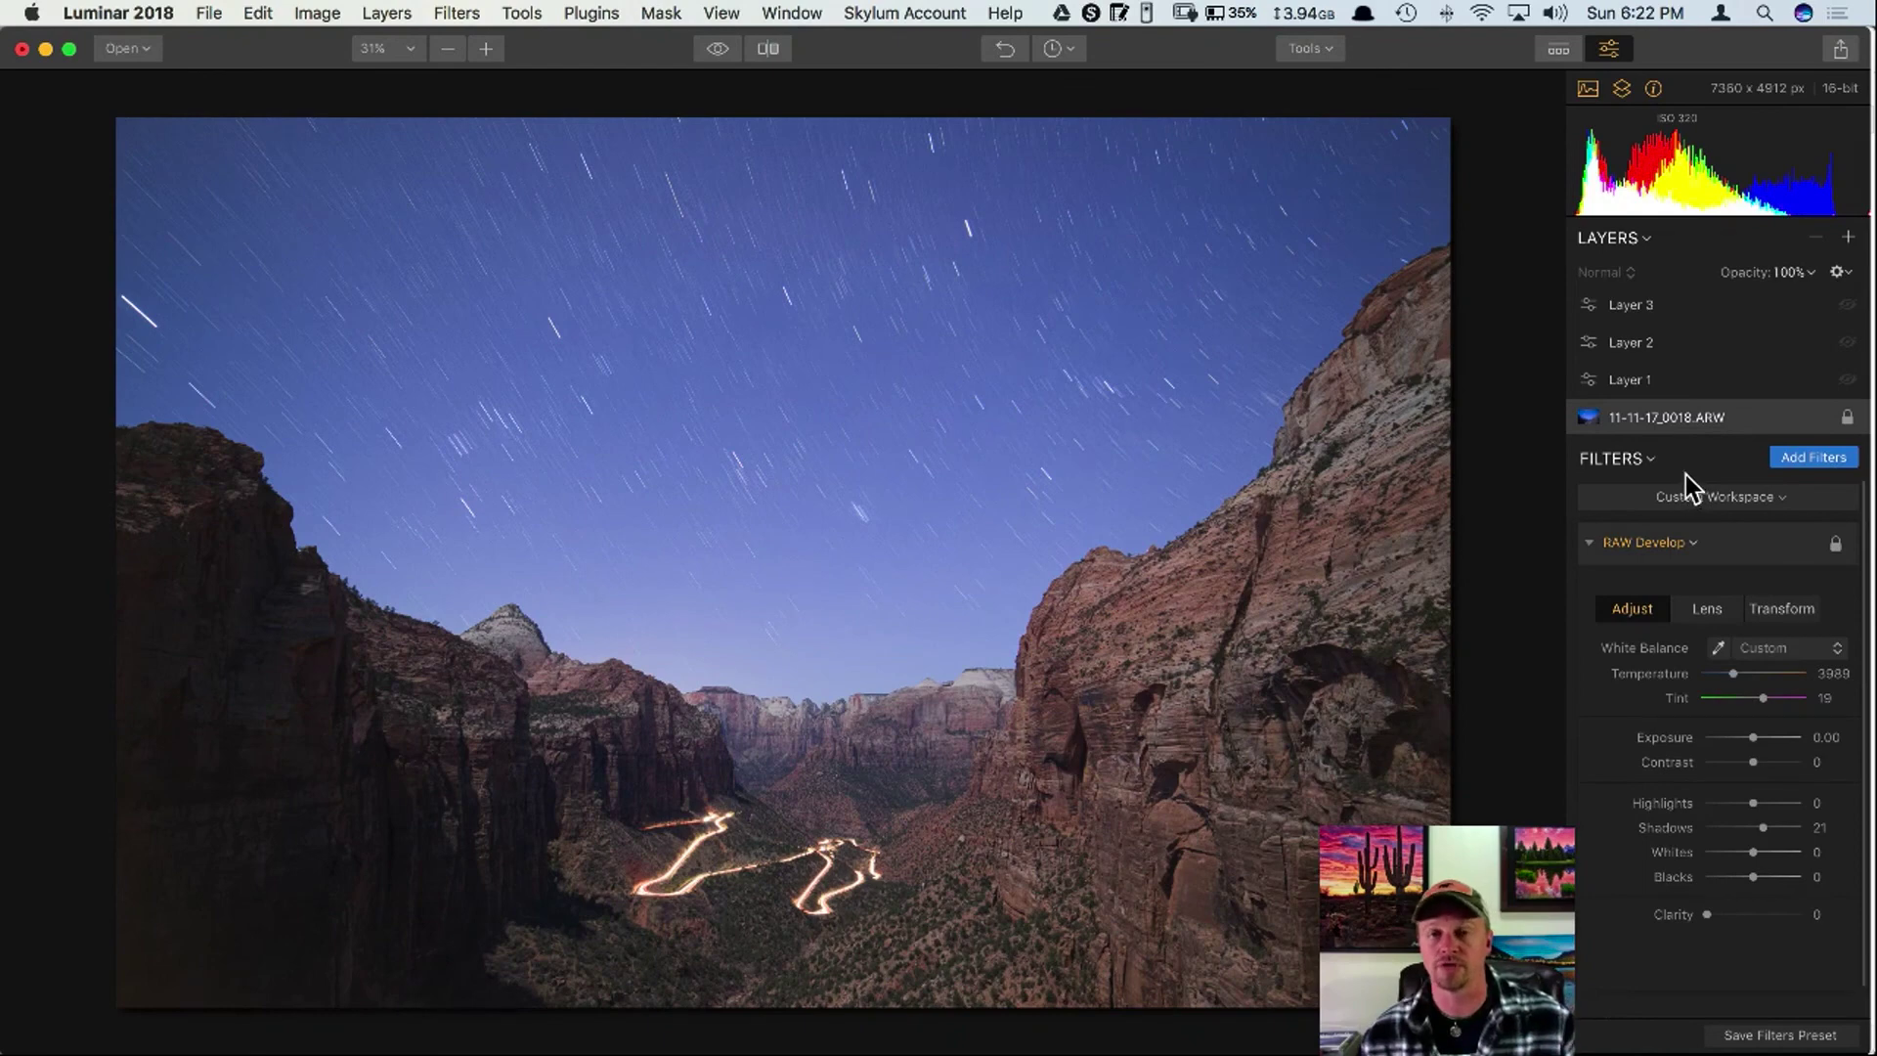
pyautogui.click(1711, 382)
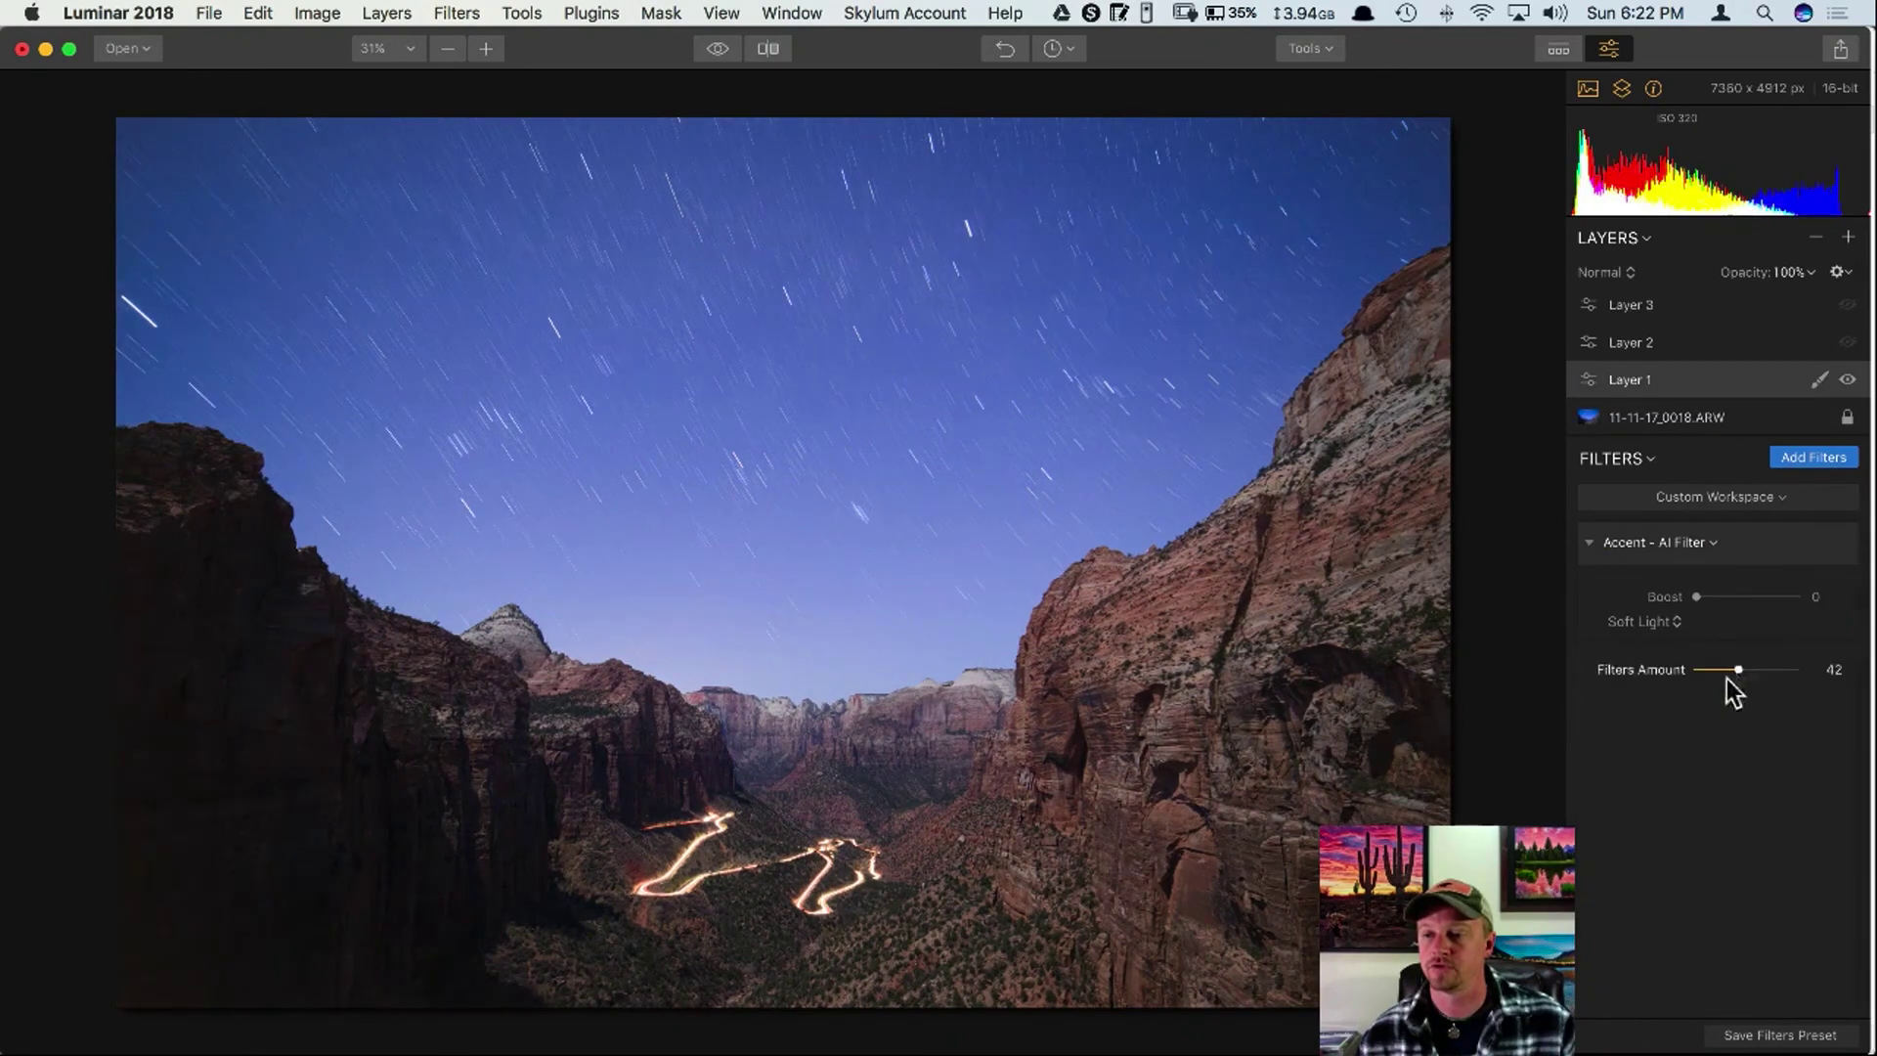
pyautogui.moveTo(1739, 667); pyautogui.dragTo(1756, 666)
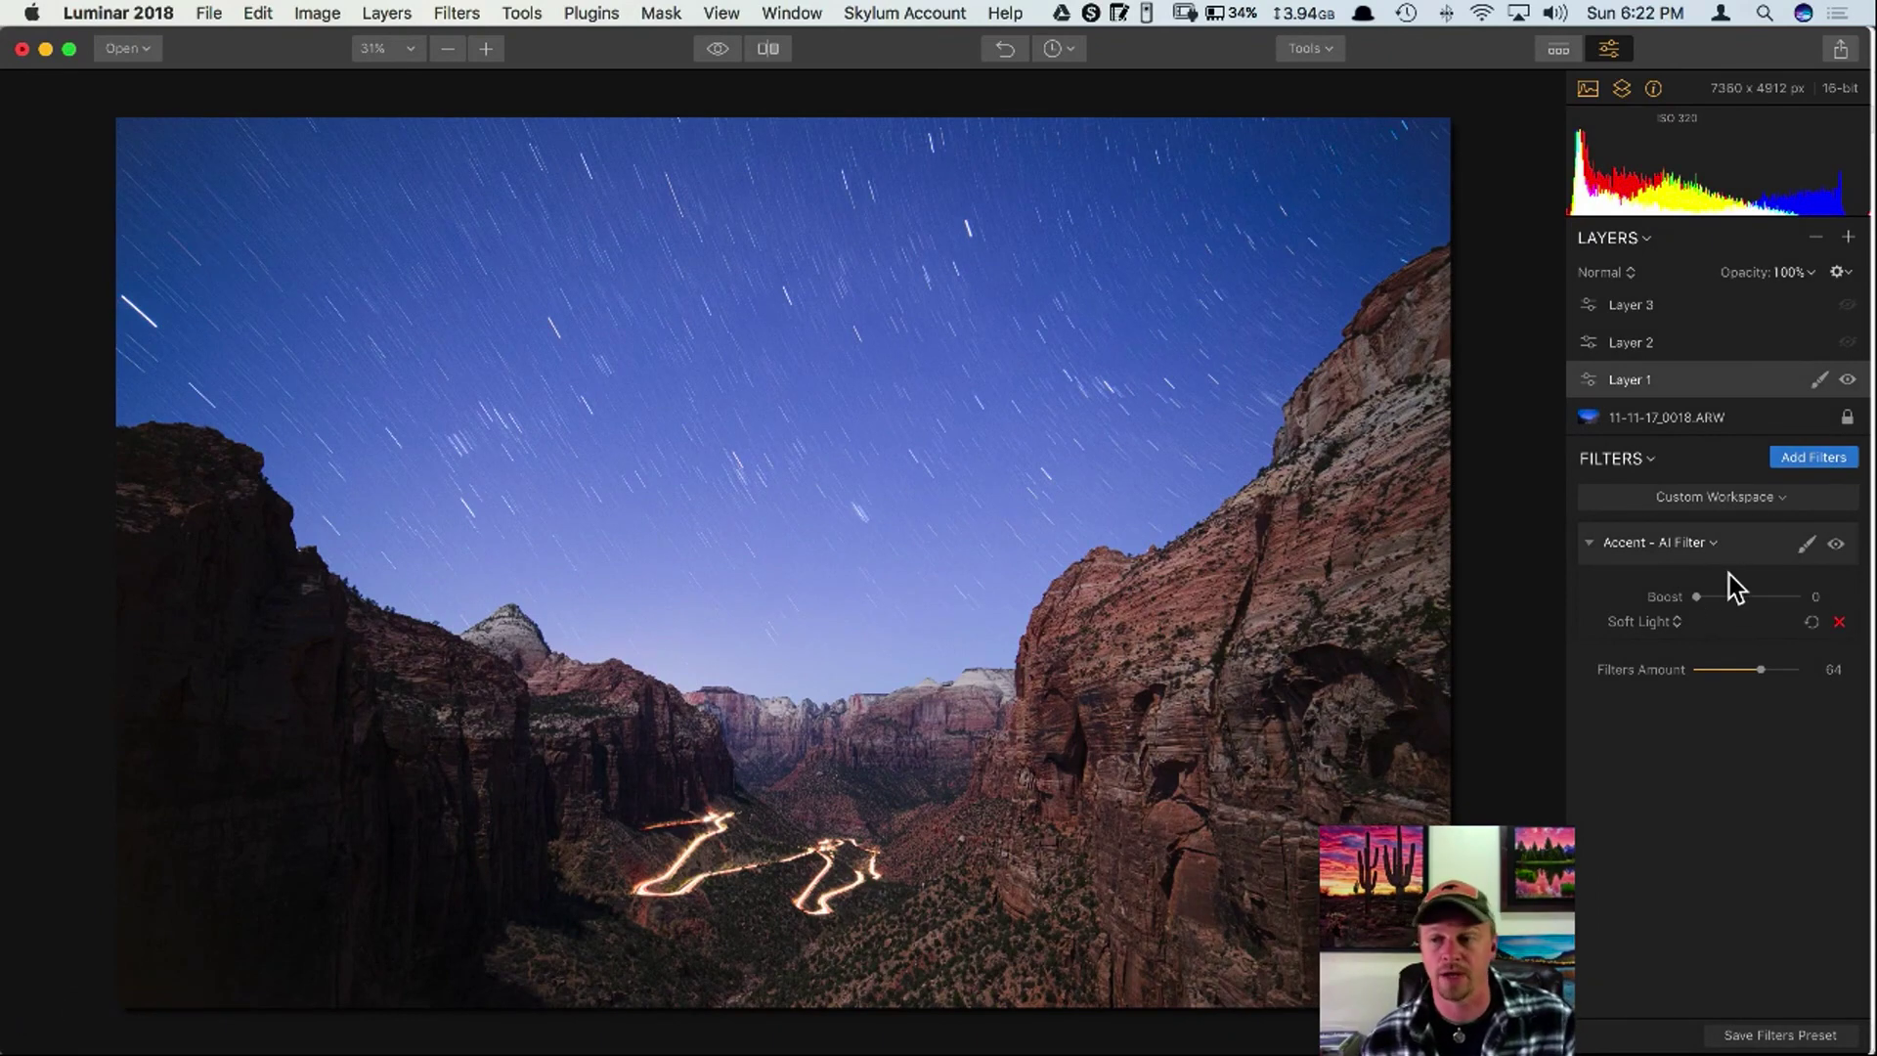
pyautogui.moveTo(1767, 671); pyautogui.dragTo(1772, 668)
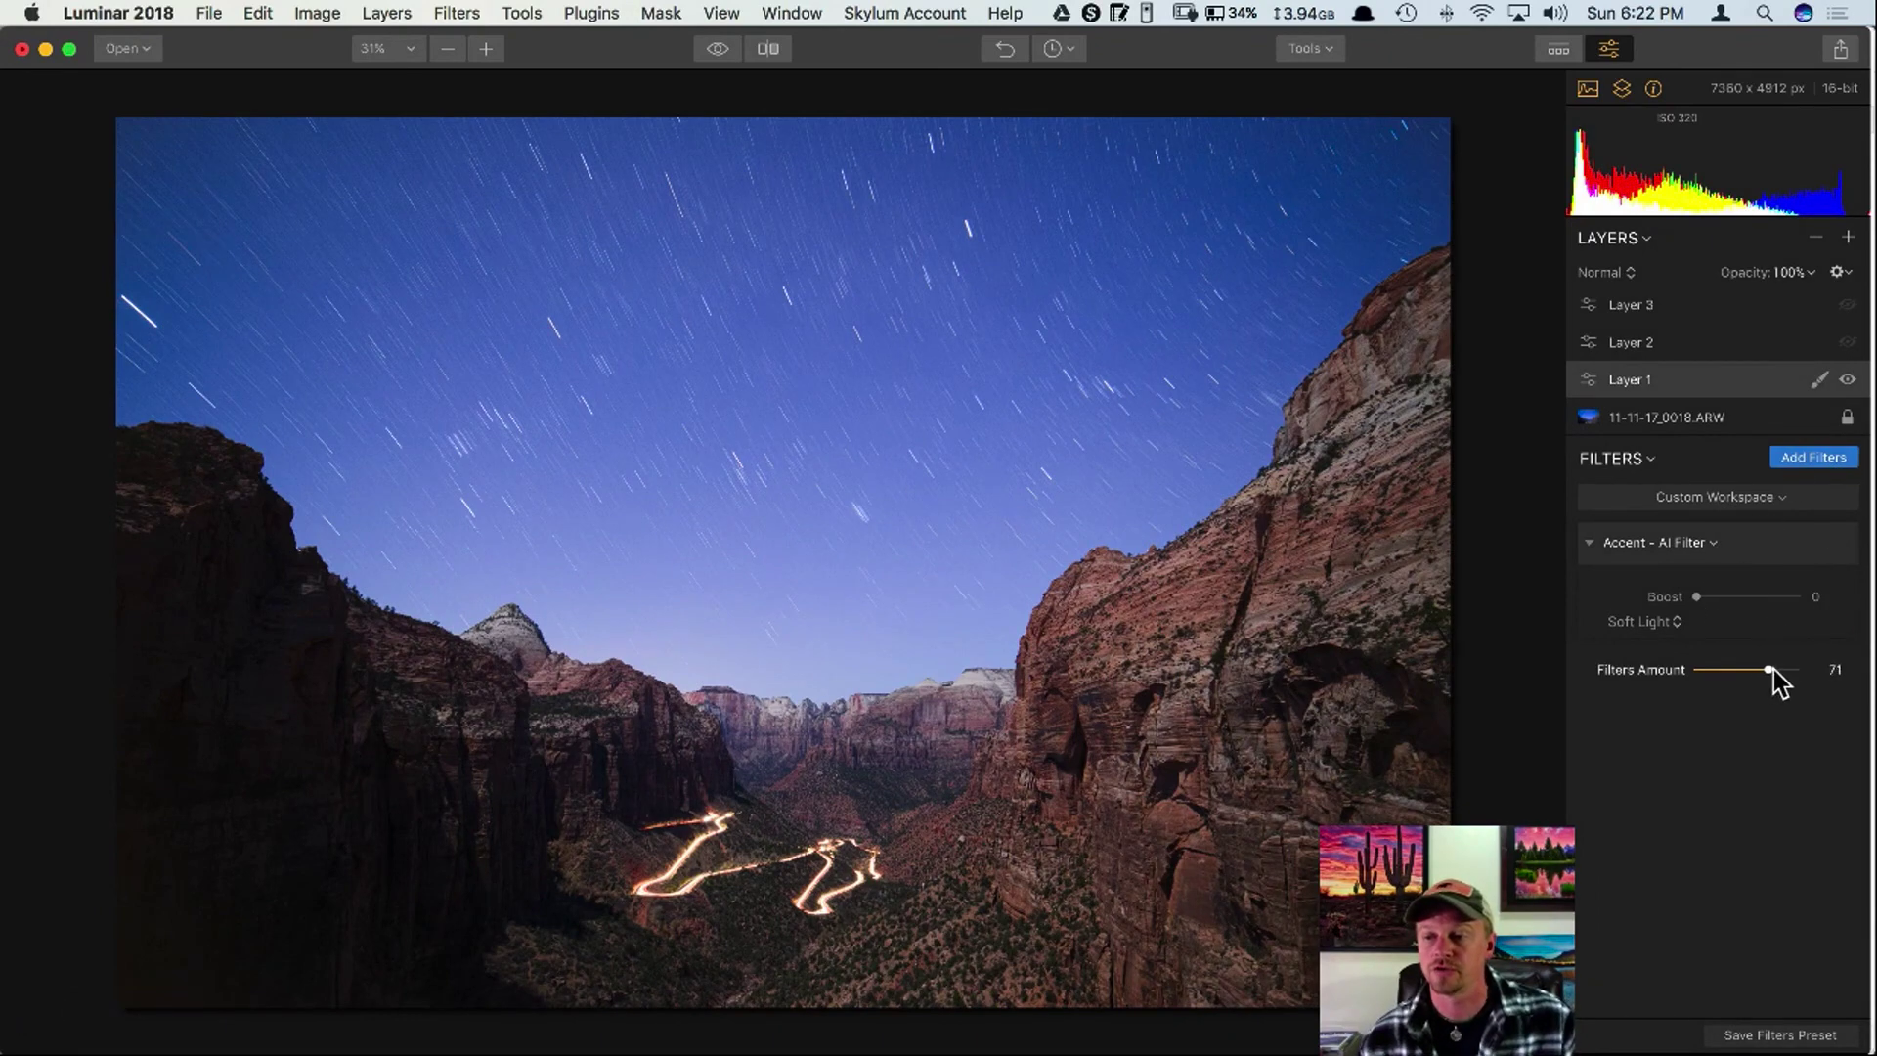